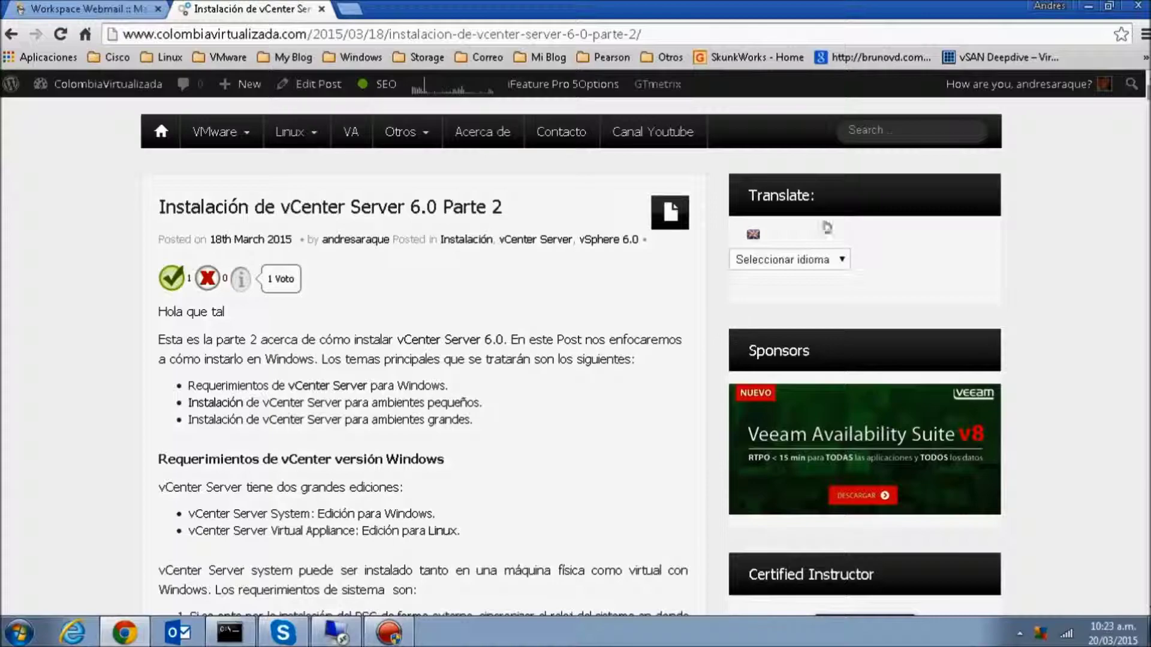
- Scroll to the installed components list and highlight PSC and the PostgreSQL entry
{"action": "scroll", "coordinate": [736, 317], "scroll_direction": "down", "scroll_amount": 1}
{"action": "scroll", "coordinate": [736, 317], "scroll_direction": "down", "scroll_amount": 4}
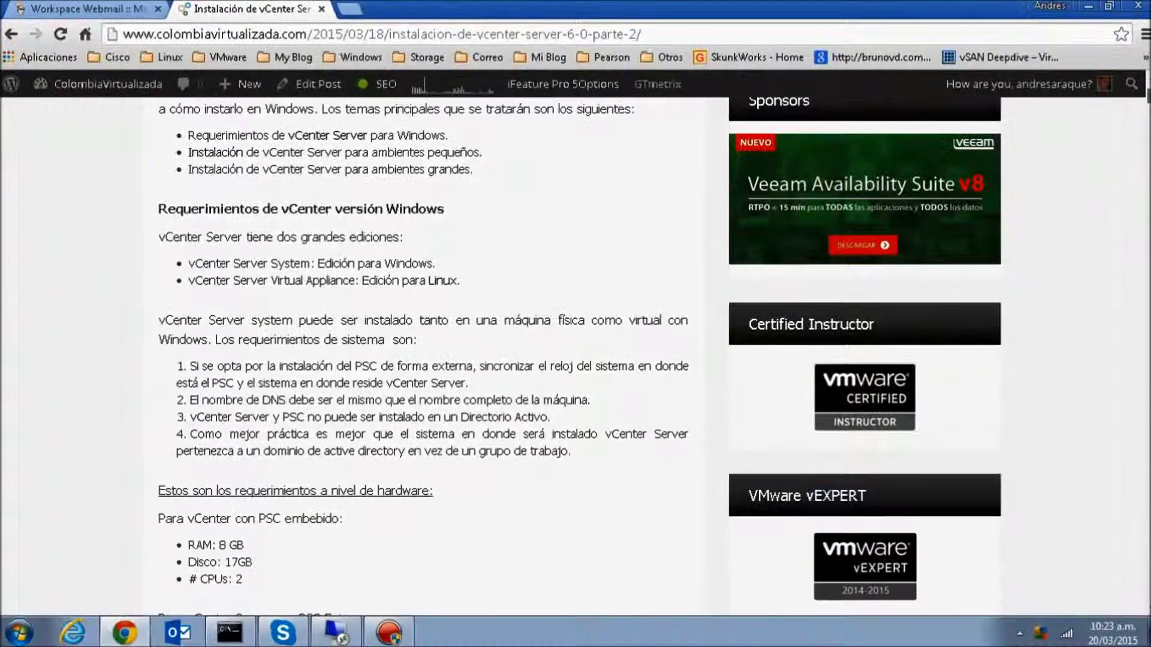
{"action": "scroll", "coordinate": [736, 317], "scroll_direction": "down", "scroll_amount": 12}
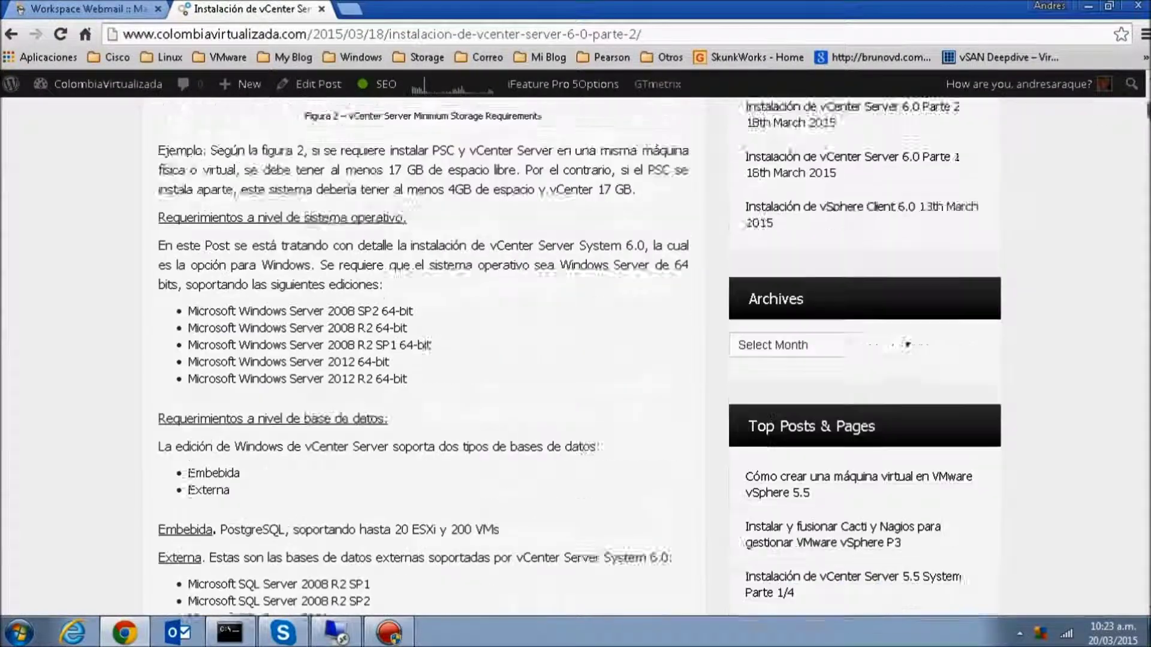
{"action": "scroll", "coordinate": [736, 317], "scroll_direction": "down", "scroll_amount": 10}
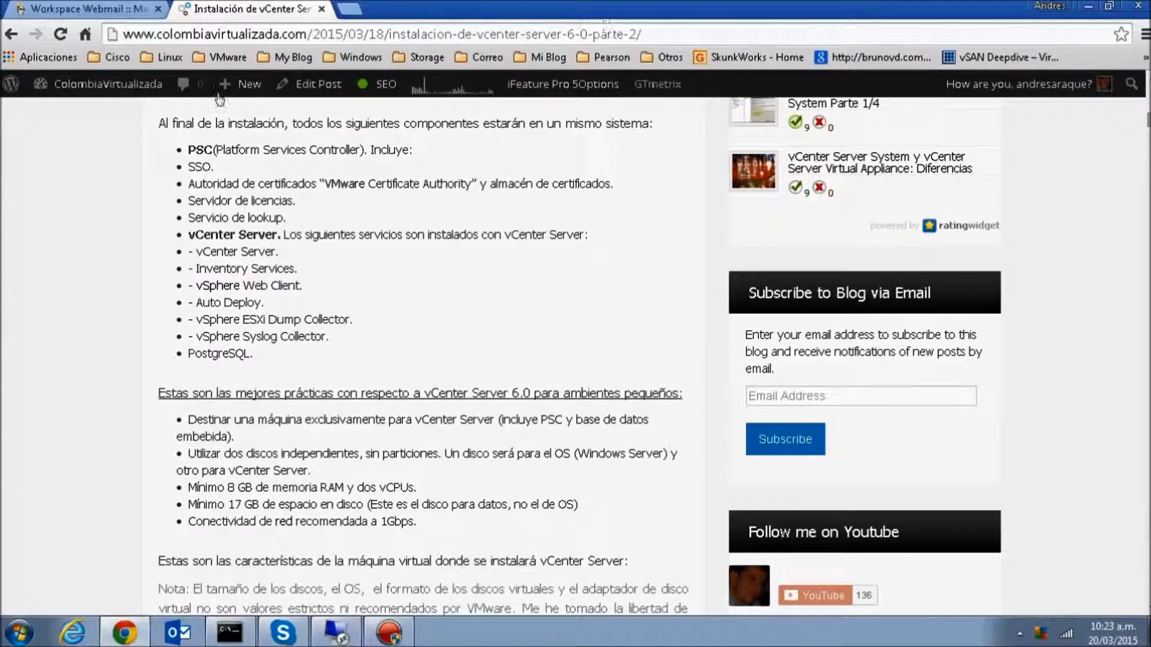
{"action": "double_click", "coordinate": [210, 149]}
{"action": "left_click_drag", "start_coordinate": [254, 354], "coordinate": [184, 149]}
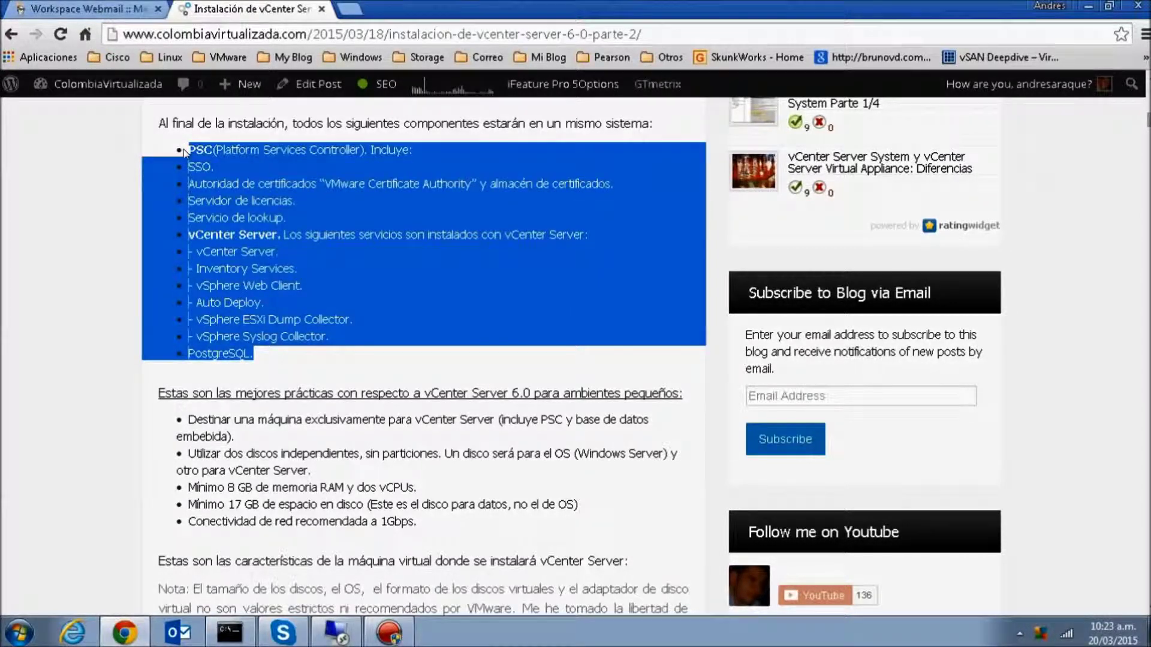
{"action": "left_click_drag", "start_coordinate": [255, 353], "coordinate": [187, 346]}
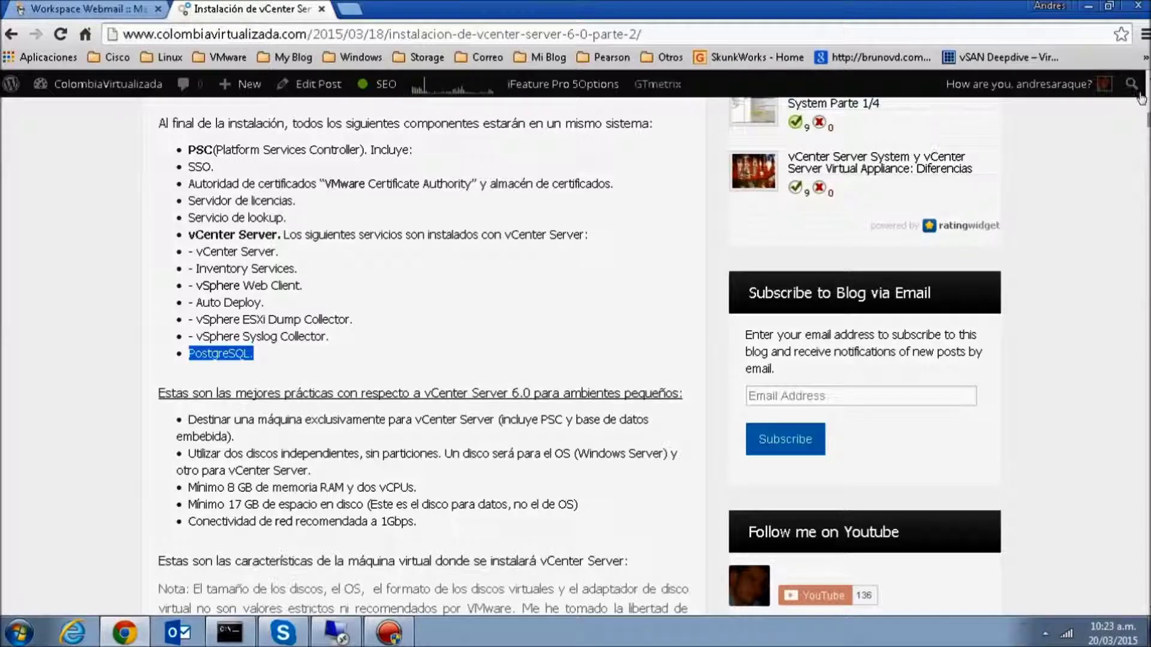
- Highlight the supported external databases, Windows Server versions and the 8 GB RAM requirement
{"action": "scroll", "coordinate": [717, 180], "scroll_direction": "down", "scroll_amount": 2}
{"action": "scroll", "coordinate": [716, 180], "scroll_direction": "up", "scroll_amount": 12}
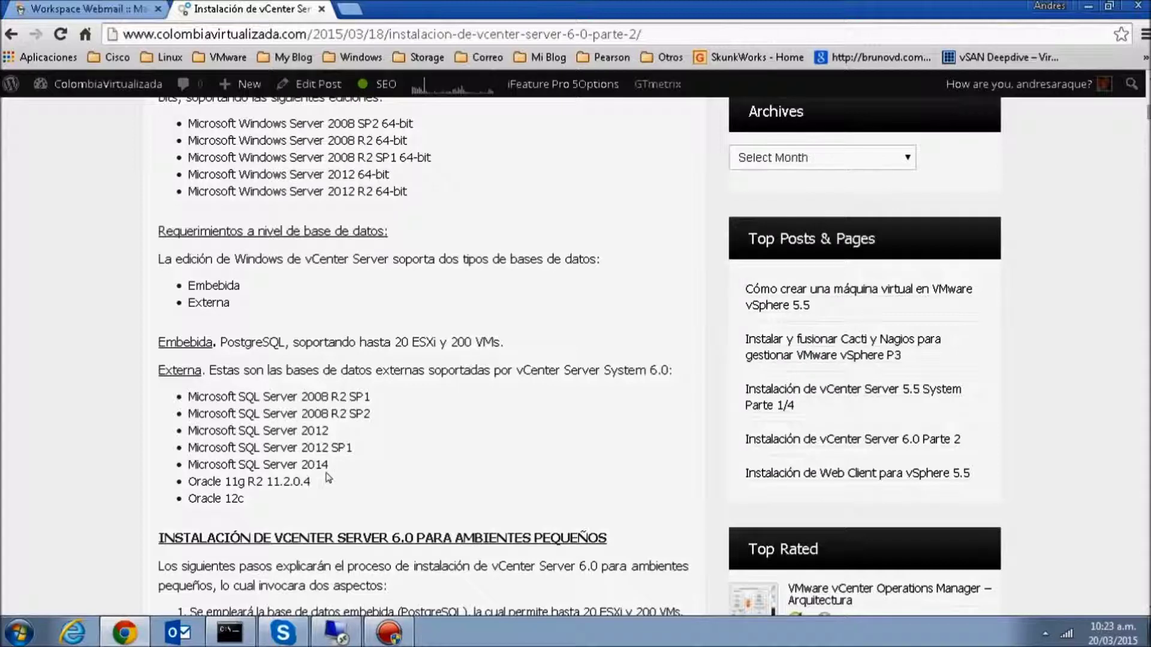
{"action": "left_click_drag", "start_coordinate": [244, 499], "coordinate": [185, 399]}
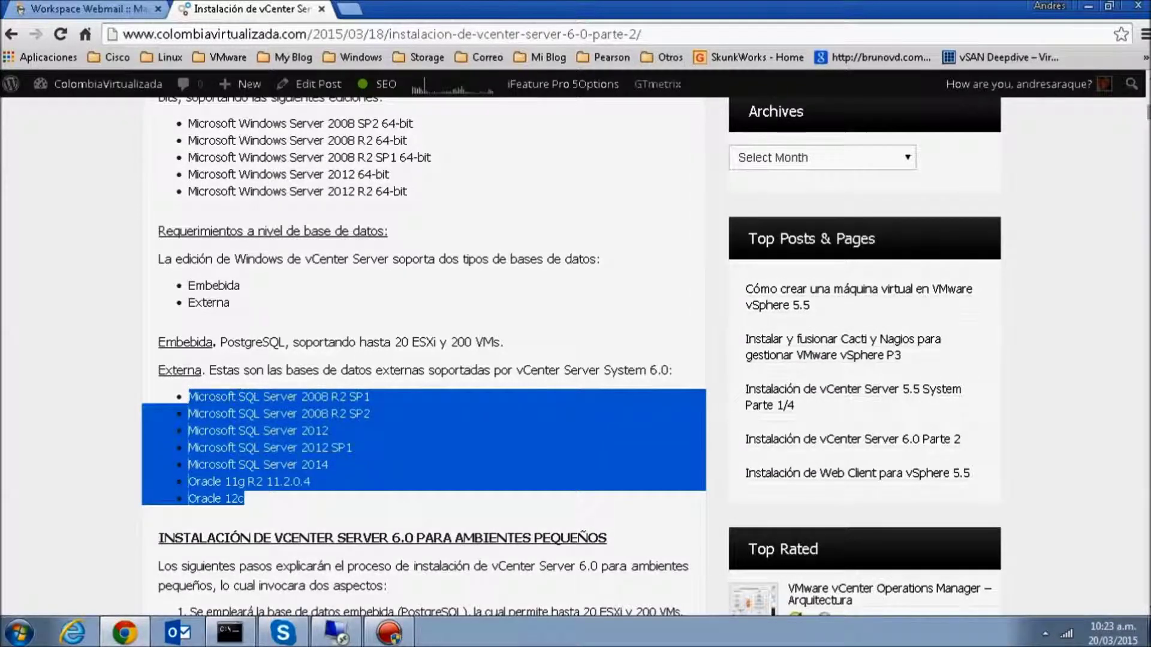
{"action": "left_click_drag", "start_coordinate": [409, 193], "coordinate": [178, 125]}
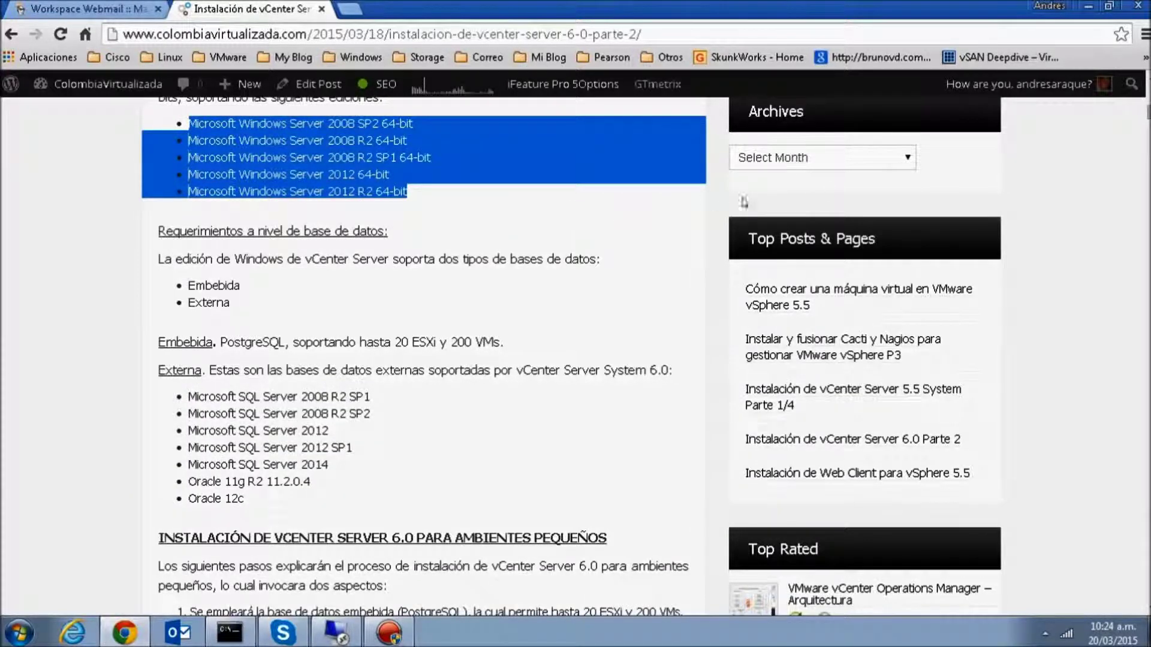
{"action": "left_click_drag", "start_coordinate": [1148, 112], "coordinate": [1148, 102]}
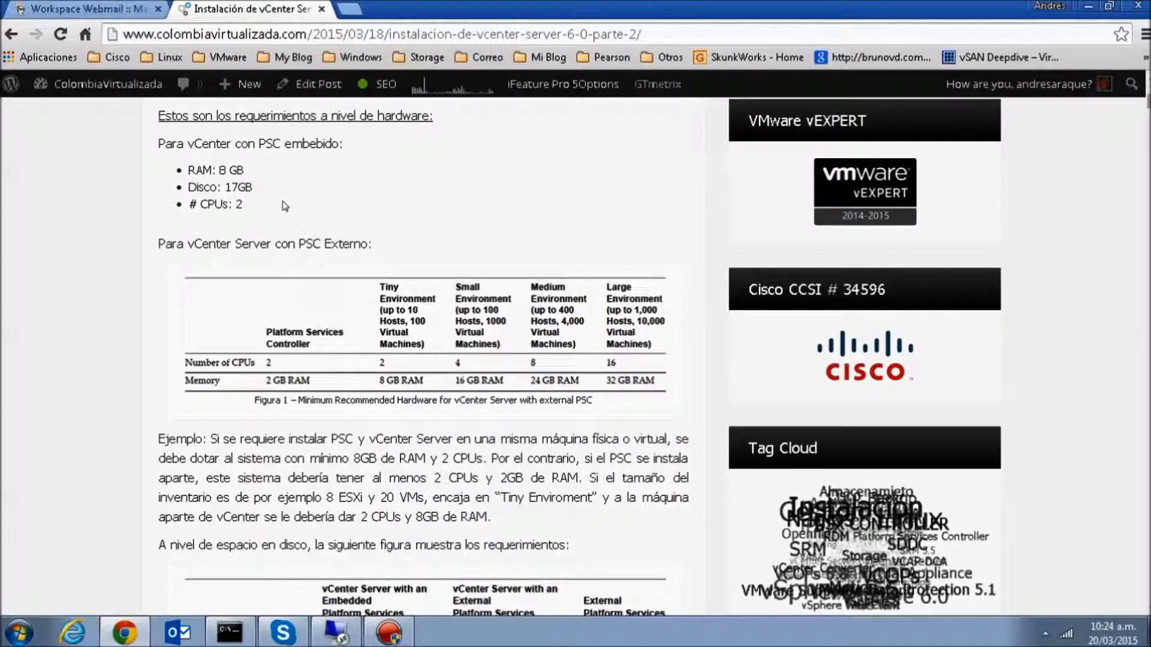
{"action": "left_click_drag", "start_coordinate": [244, 170], "coordinate": [210, 199]}
{"action": "scroll", "coordinate": [470, 294], "scroll_direction": "down", "scroll_amount": 6}
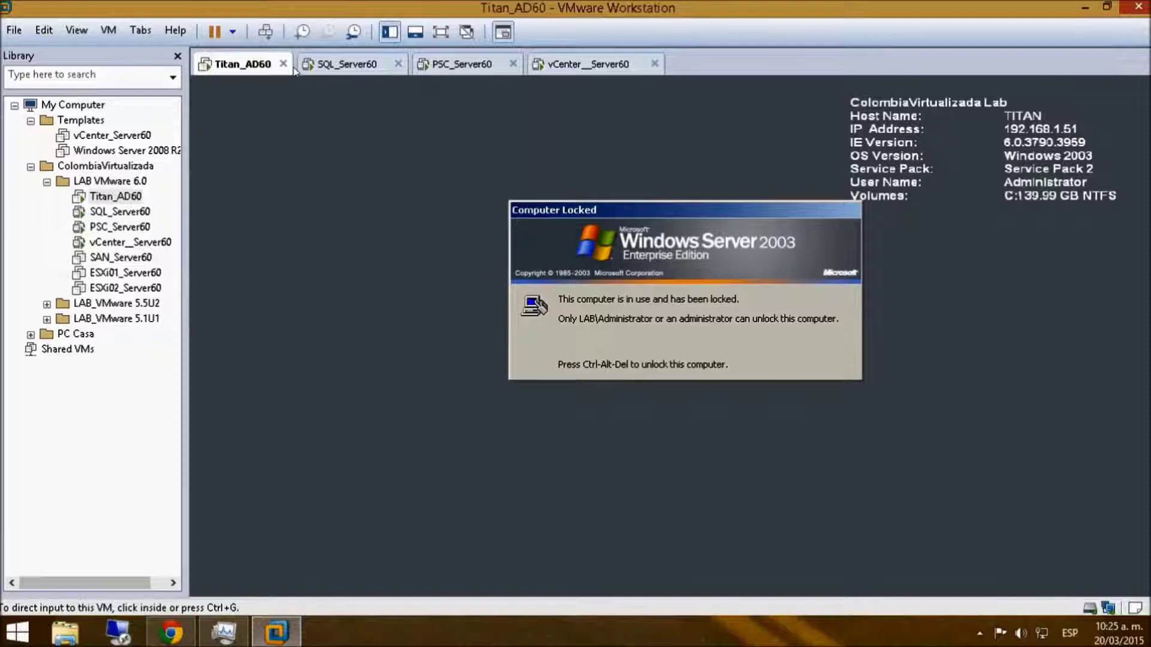
- Look through the SQL_Server60, PSC_Server60 and vCenter__Server60 VMs, then restore PSC_Server60's component notes
{"action": "left_click", "coordinate": [321, 65]}
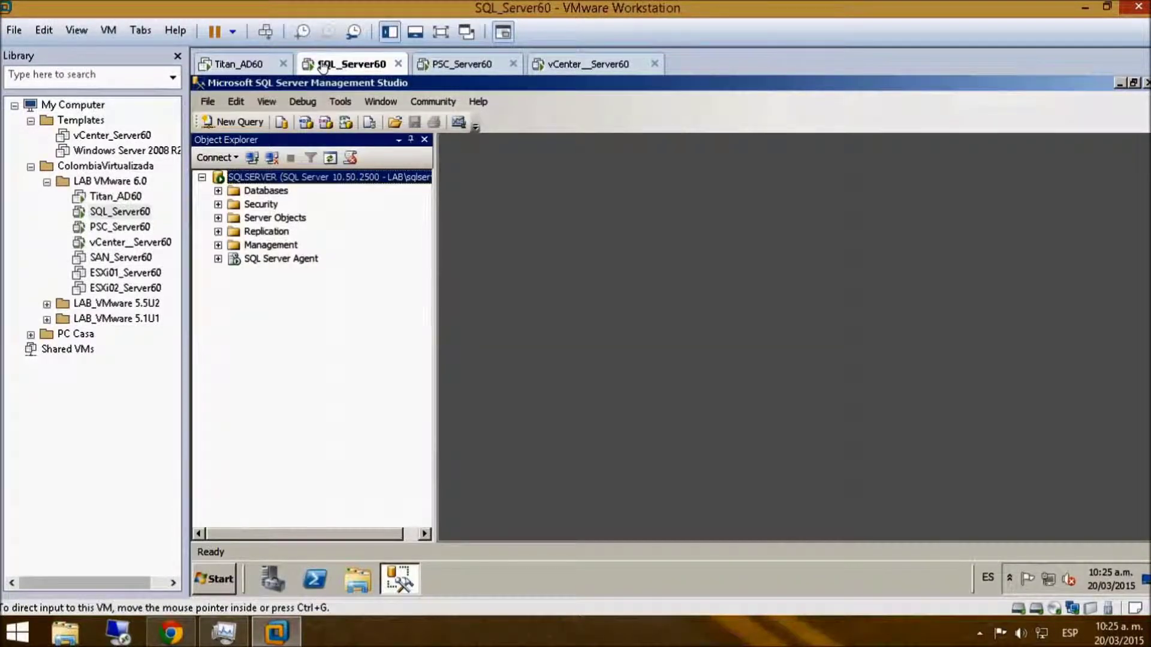
{"action": "left_click", "coordinate": [459, 65]}
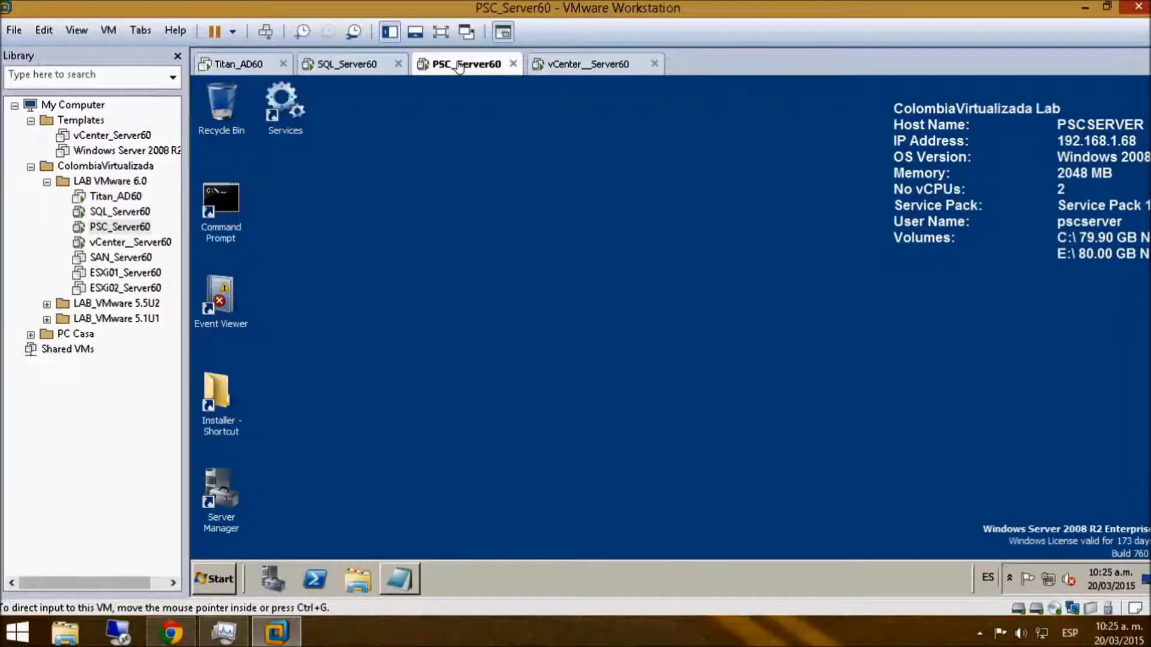
{"action": "left_click", "coordinate": [575, 64]}
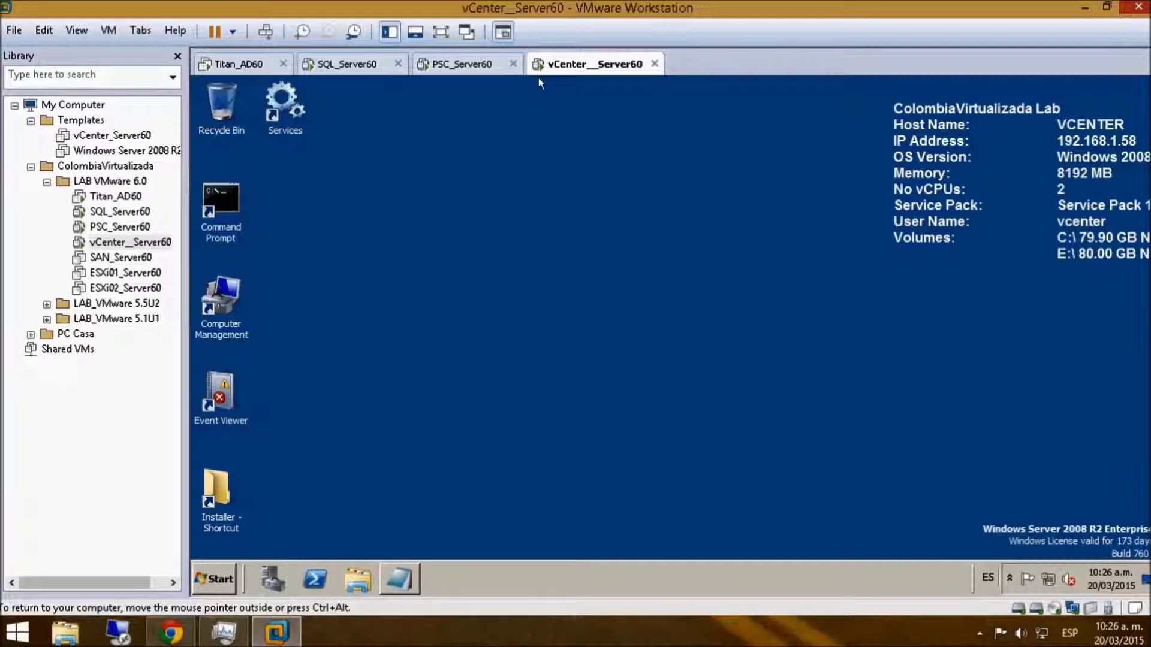
{"action": "left_click", "coordinate": [475, 69]}
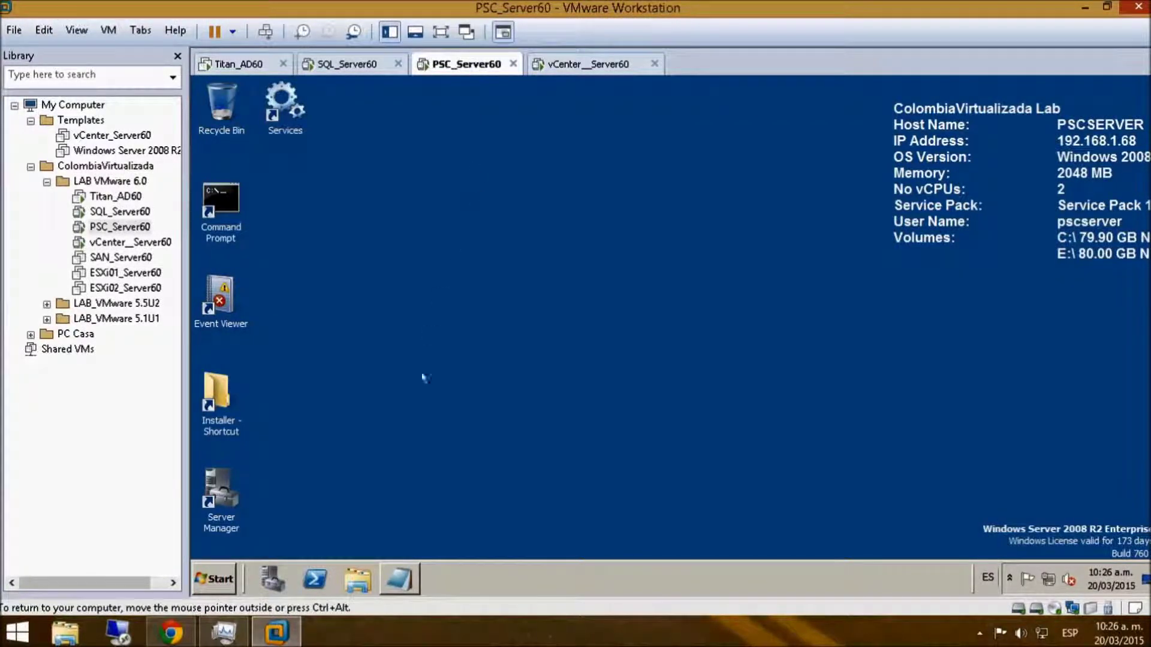
{"action": "left_click", "coordinate": [402, 579]}
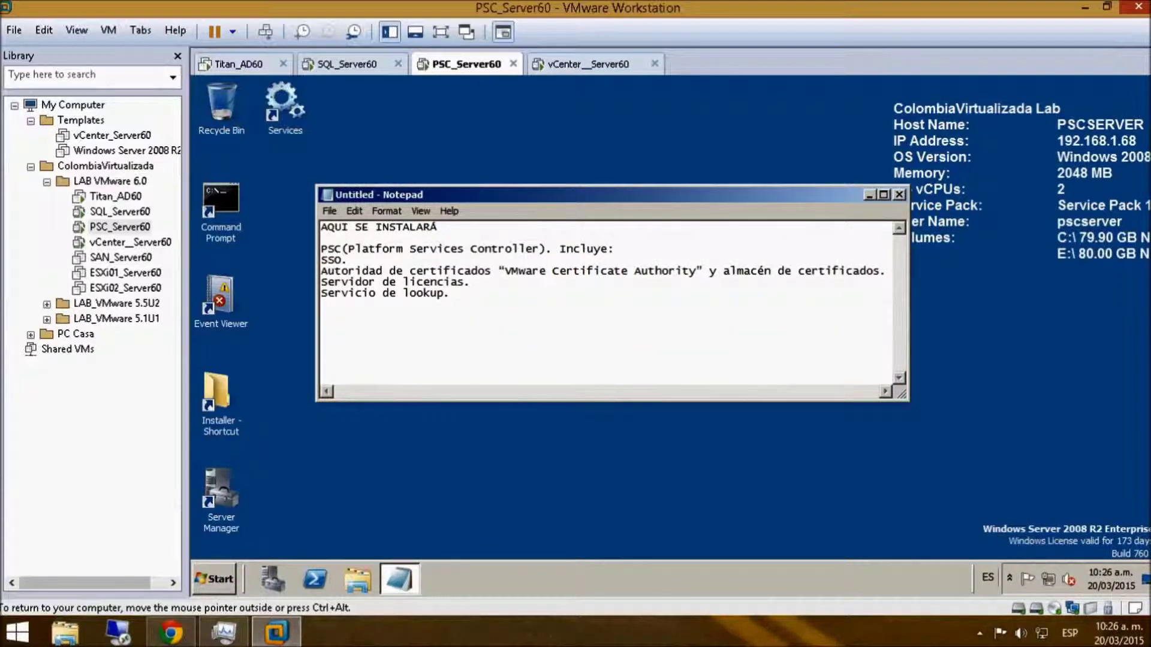
- Highlight the SSO, certificate authority, certificate store, licensing and lookup service lines, then minimize Notepad
{"action": "left_click_drag", "start_coordinate": [348, 260], "coordinate": [320, 261]}
{"action": "left_click_drag", "start_coordinate": [491, 271], "coordinate": [328, 271]}
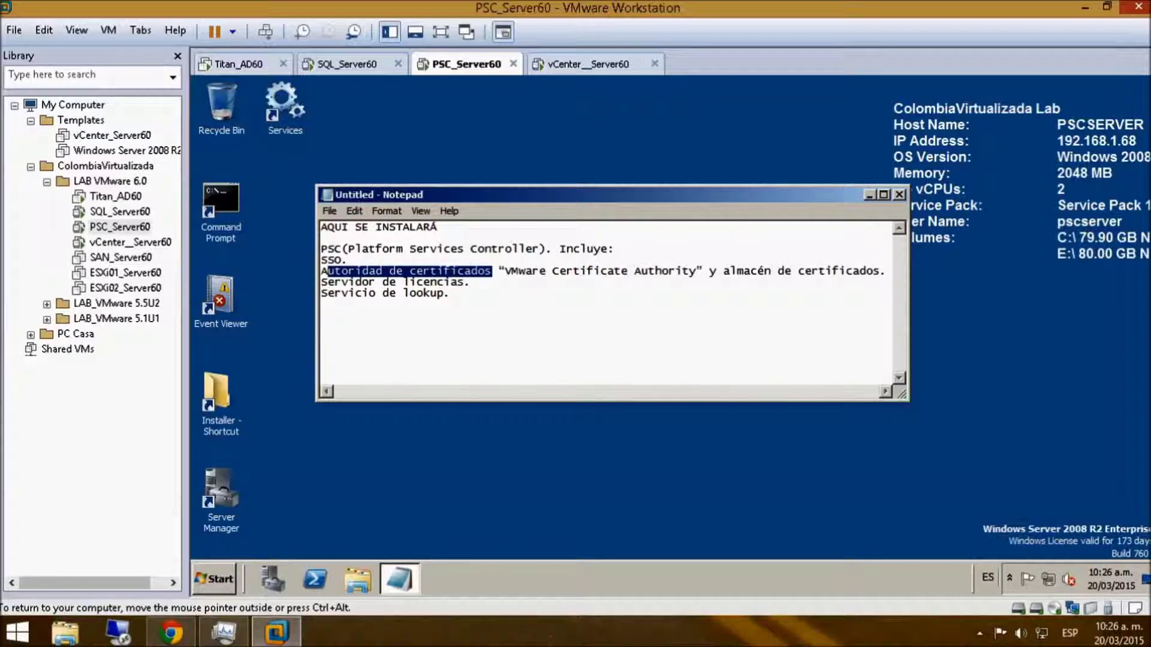
{"action": "left_click_drag", "start_coordinate": [880, 271], "coordinate": [723, 270]}
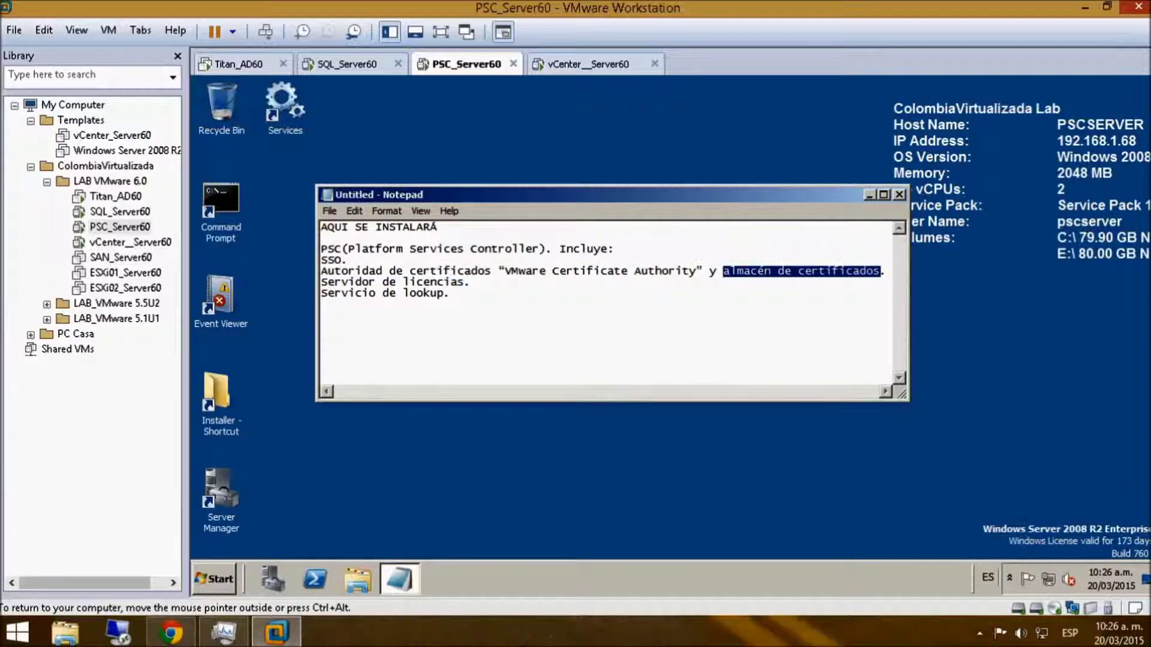
{"action": "left_click_drag", "start_coordinate": [471, 282], "coordinate": [310, 279]}
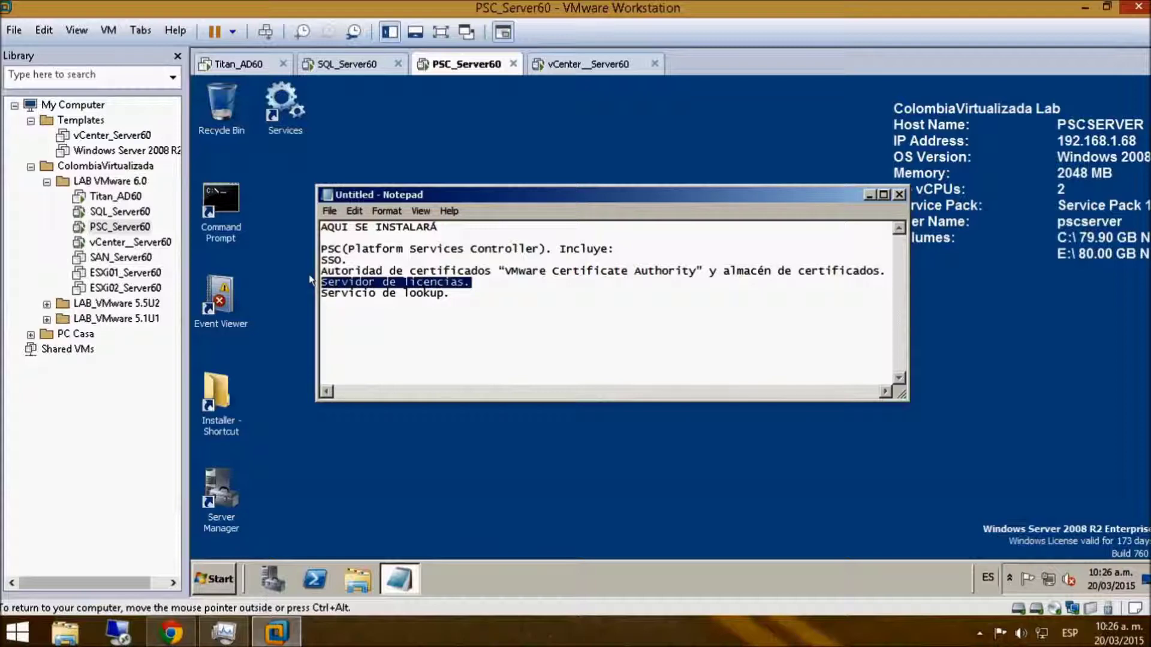
{"action": "left_click_drag", "start_coordinate": [451, 293], "coordinate": [327, 293]}
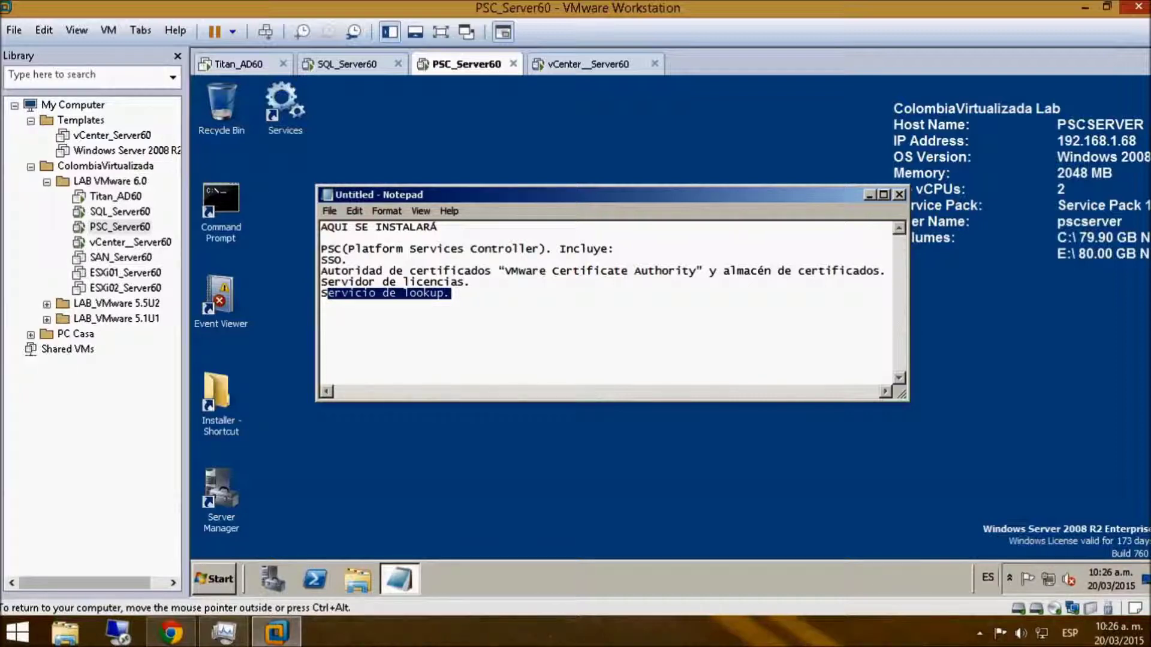
{"action": "left_click", "coordinate": [869, 195]}
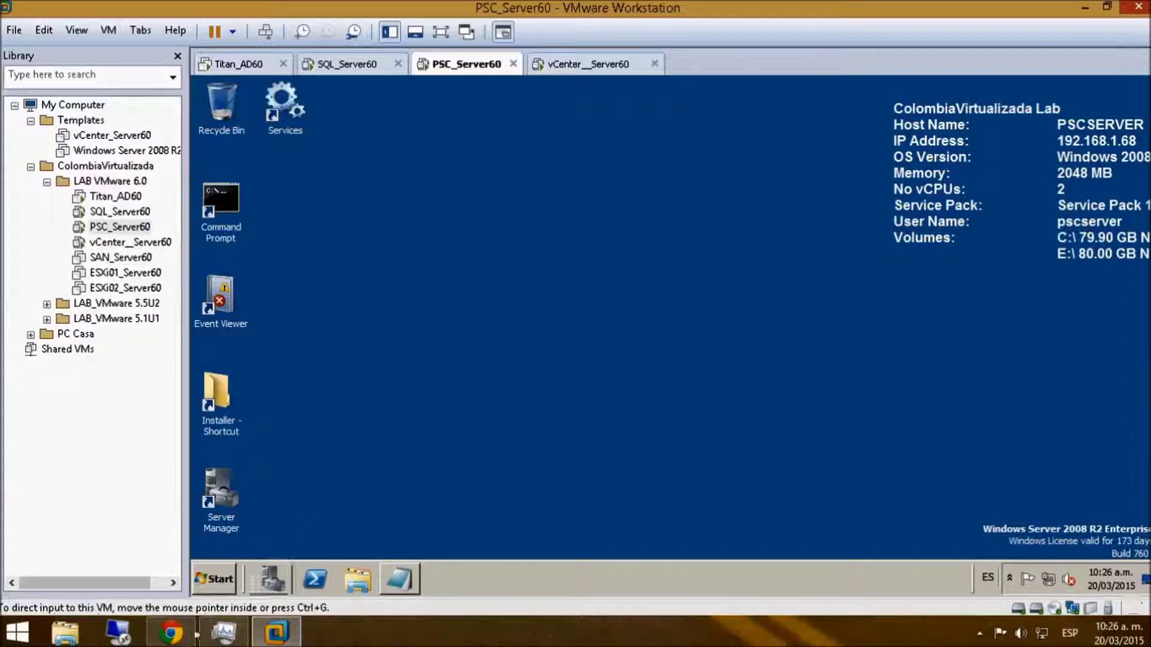
{"action": "left_click", "coordinate": [170, 633]}
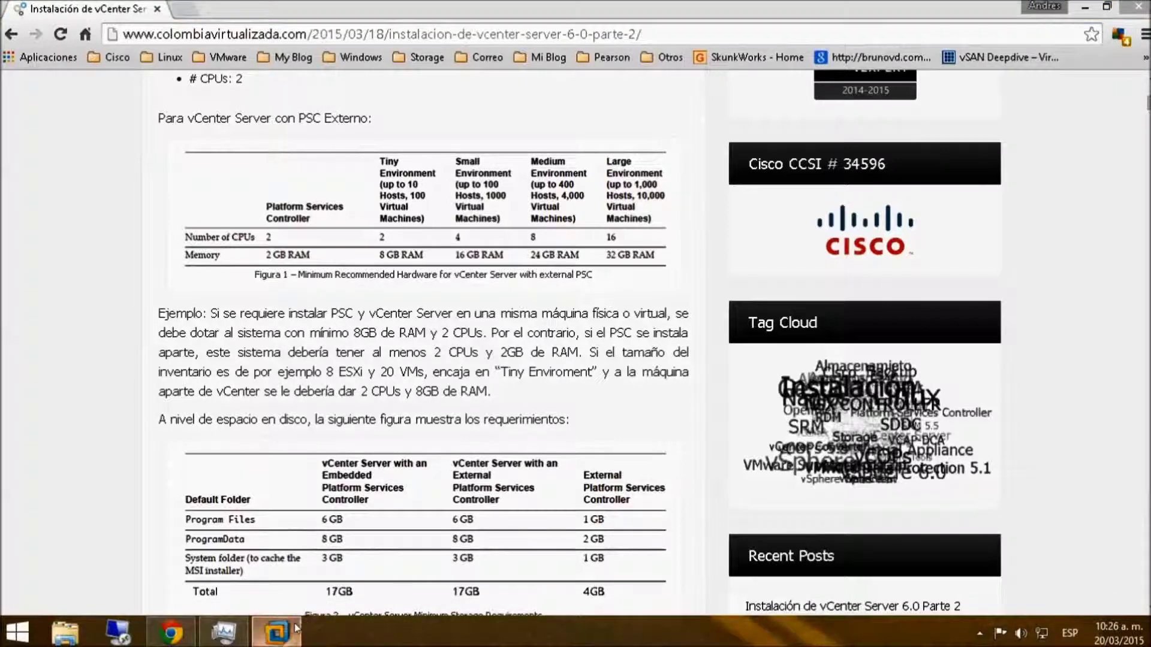
{"action": "left_click", "coordinate": [277, 633]}
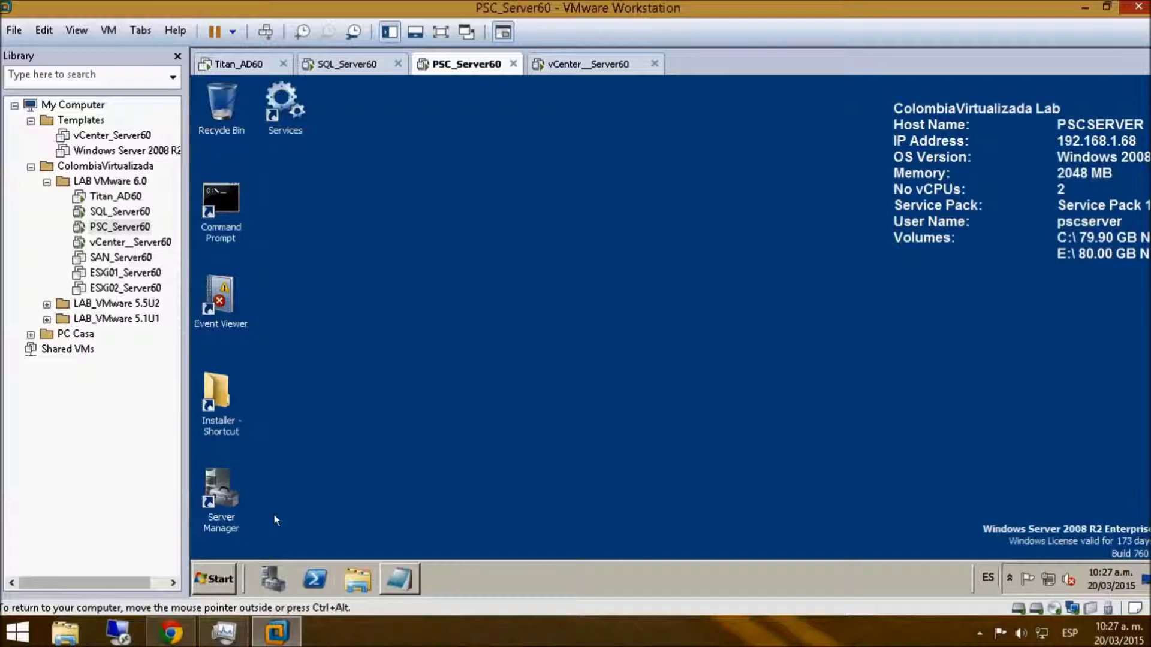
{"action": "left_click", "coordinate": [211, 575]}
- Check Local Disk (E:) from Computer, find it empty, and close the window
{"action": "left_click", "coordinate": [437, 310]}
{"action": "left_click", "coordinate": [568, 216]}
{"action": "double_click", "coordinate": [745, 192]}
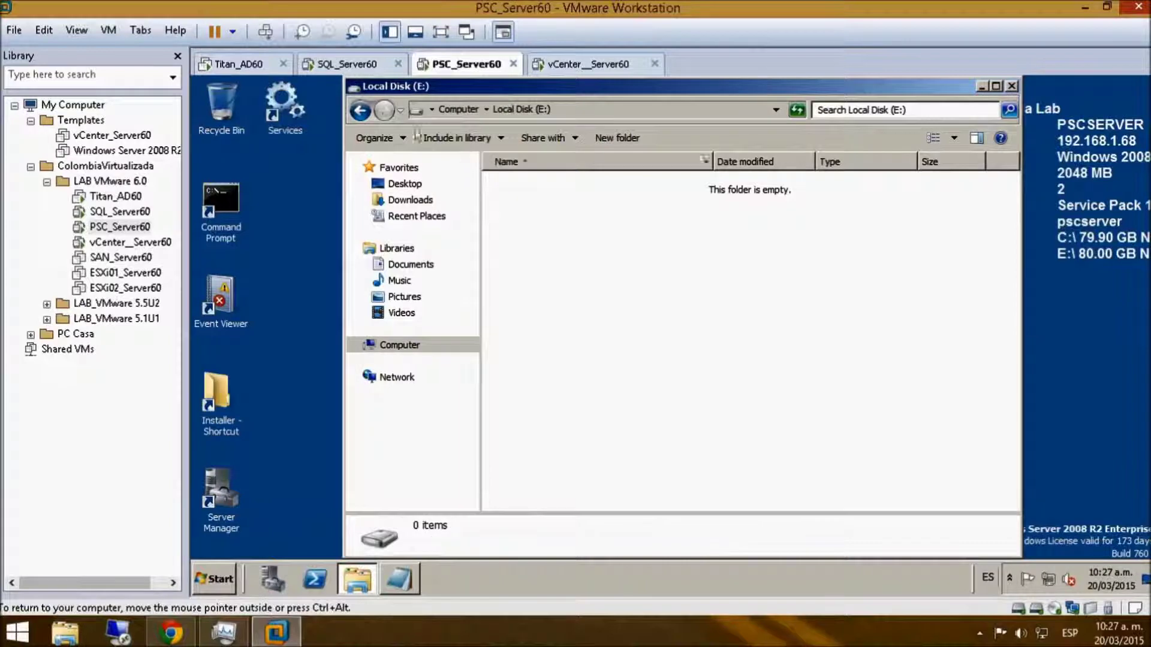
{"action": "left_click", "coordinate": [360, 110]}
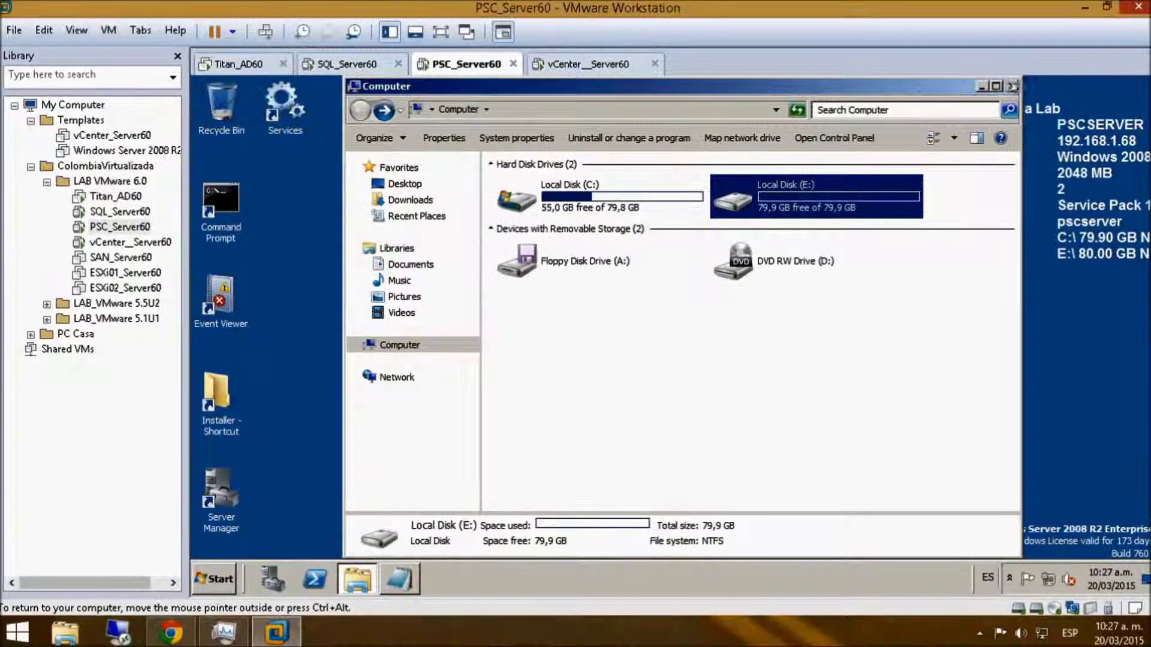
{"action": "left_click", "coordinate": [1012, 85]}
- Run autorun from the vCenter folder inside the Installer shortcut
{"action": "double_click", "coordinate": [212, 393]}
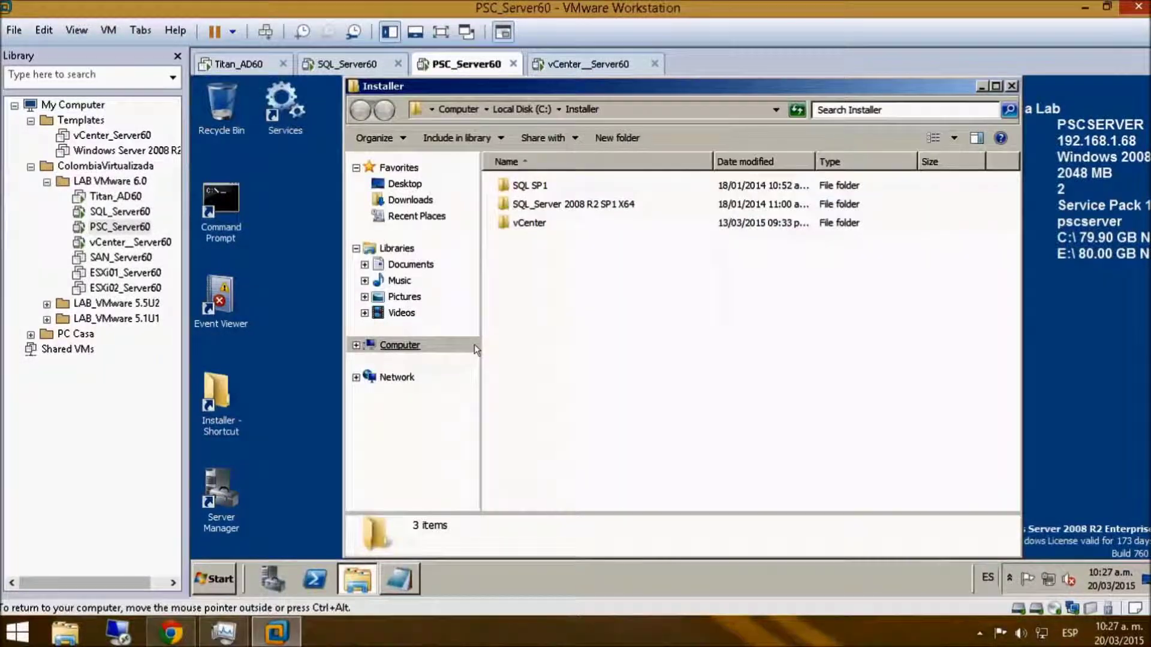
{"action": "double_click", "coordinate": [528, 222]}
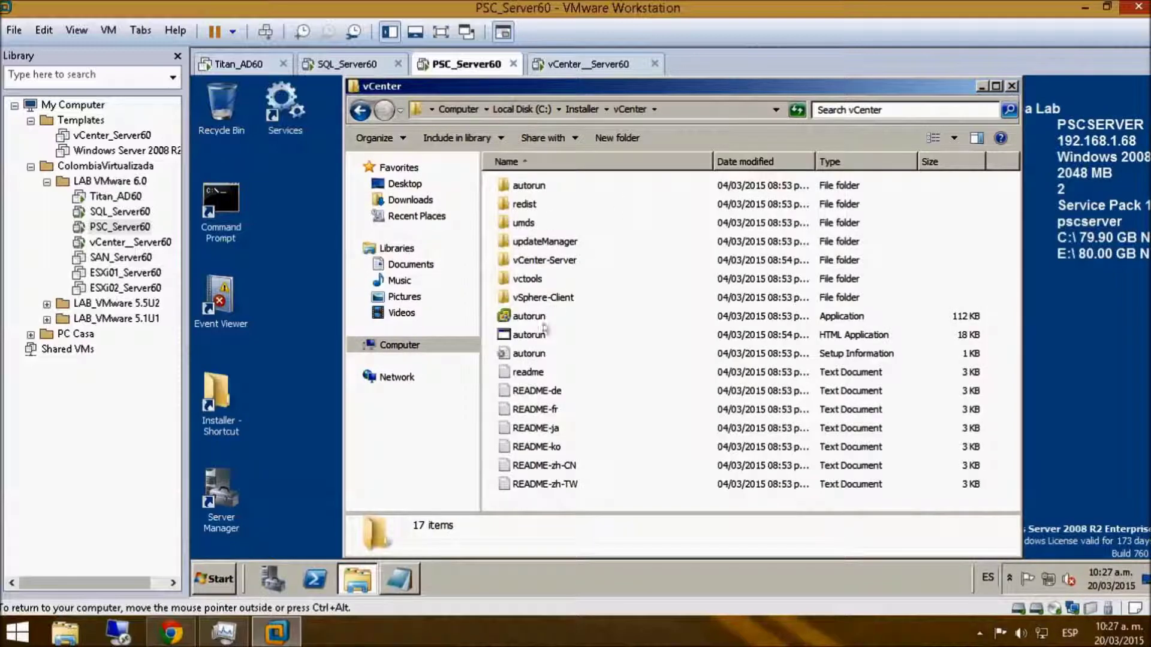
{"action": "left_click", "coordinate": [529, 336]}
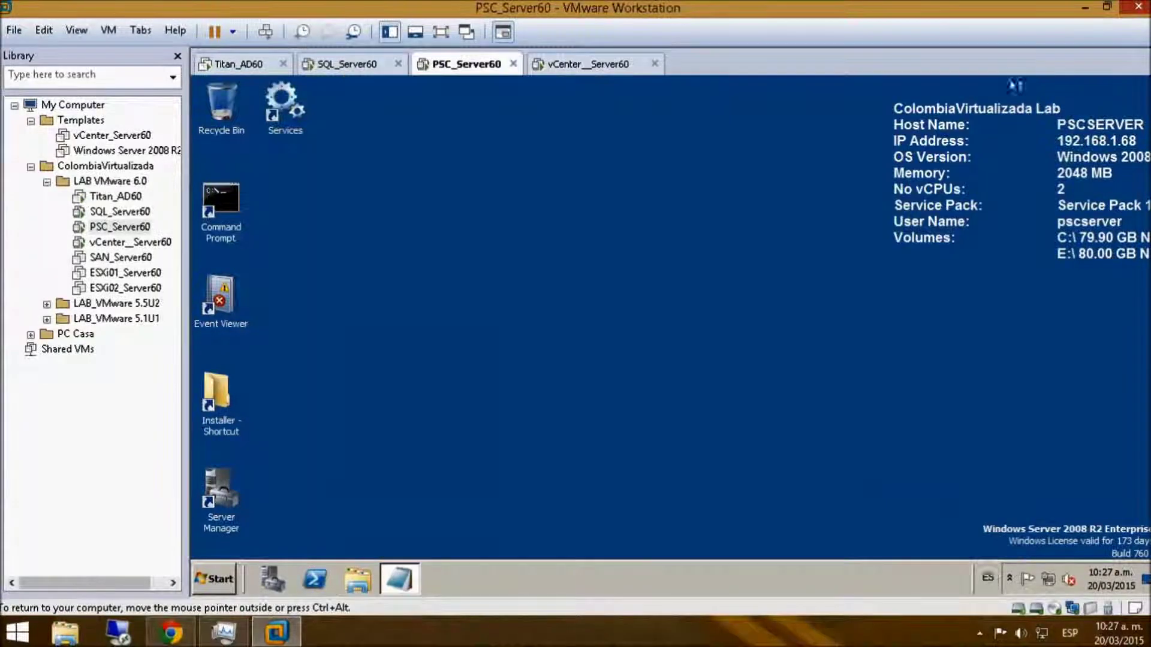
{"action": "left_click", "coordinate": [1012, 86]}
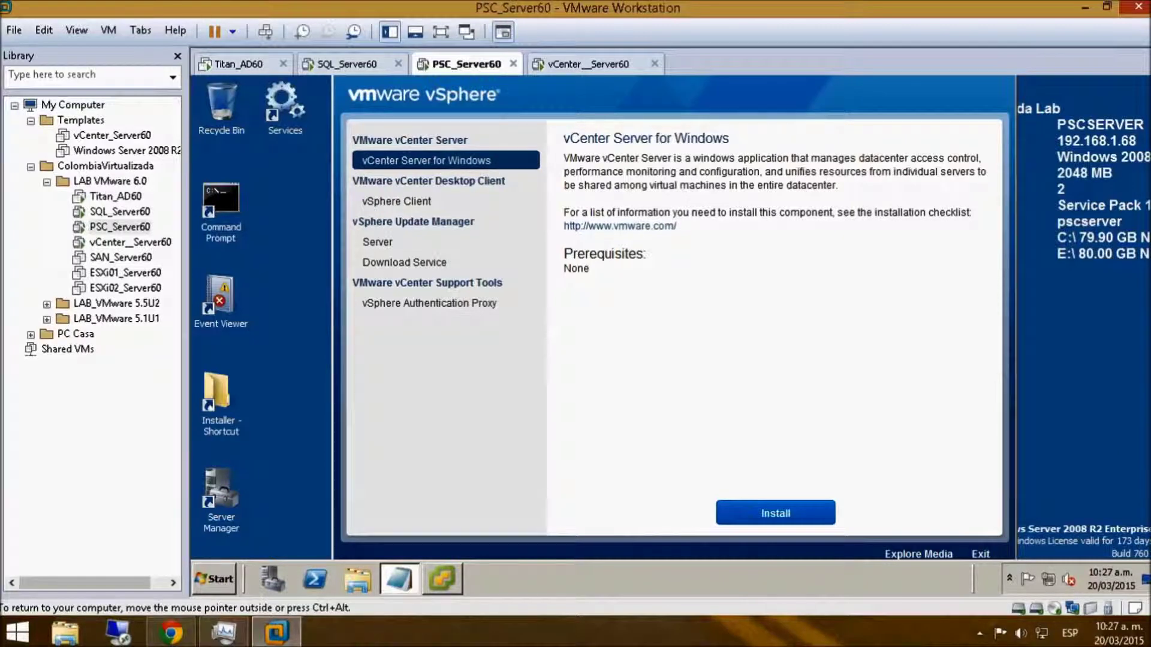
- Review the vSphere Client, Update Manager, Download Service and Authentication Proxy descriptions, then select vCenter Server for Windows
{"action": "left_click", "coordinate": [397, 202]}
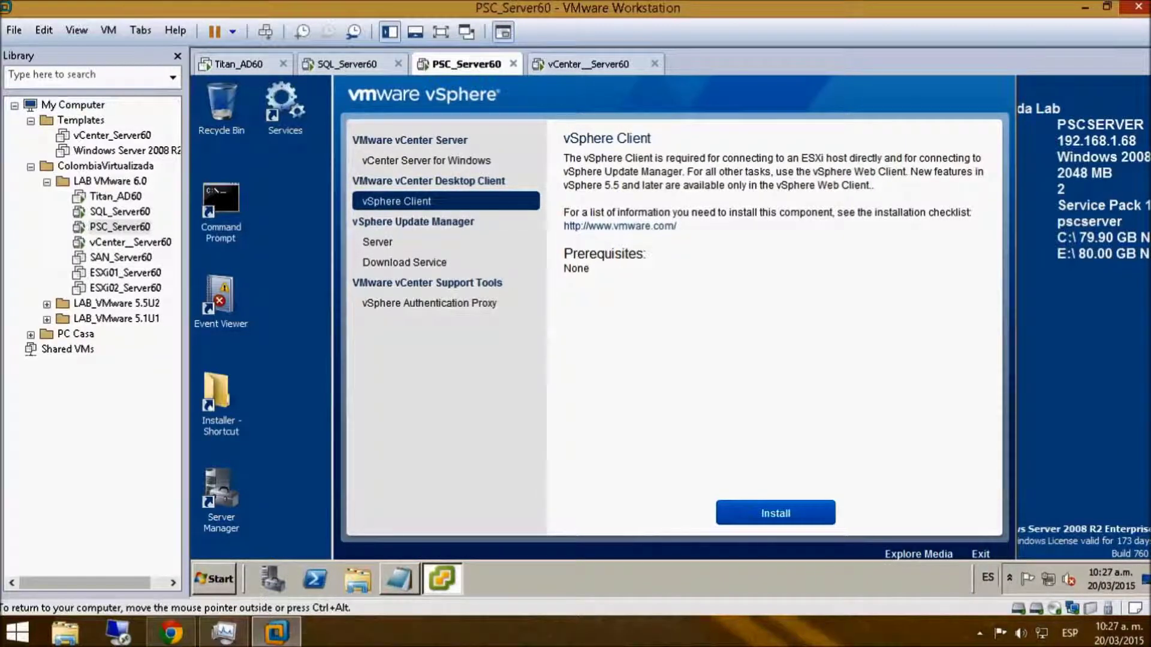
{"action": "left_click", "coordinate": [377, 242]}
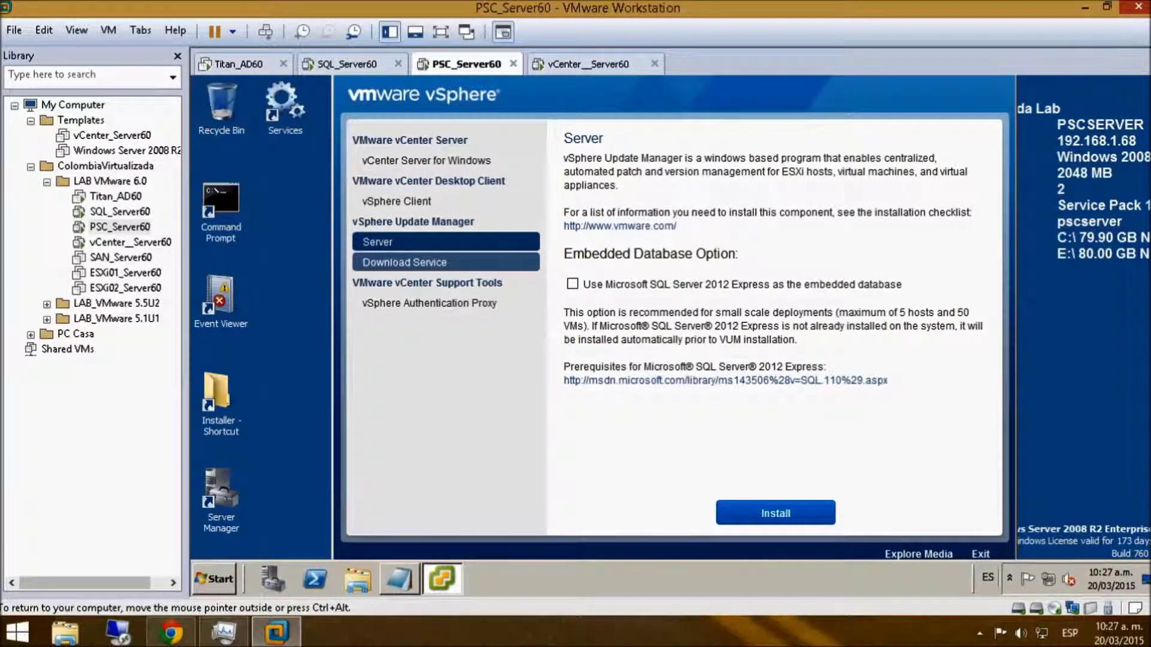
{"action": "left_click", "coordinate": [405, 262]}
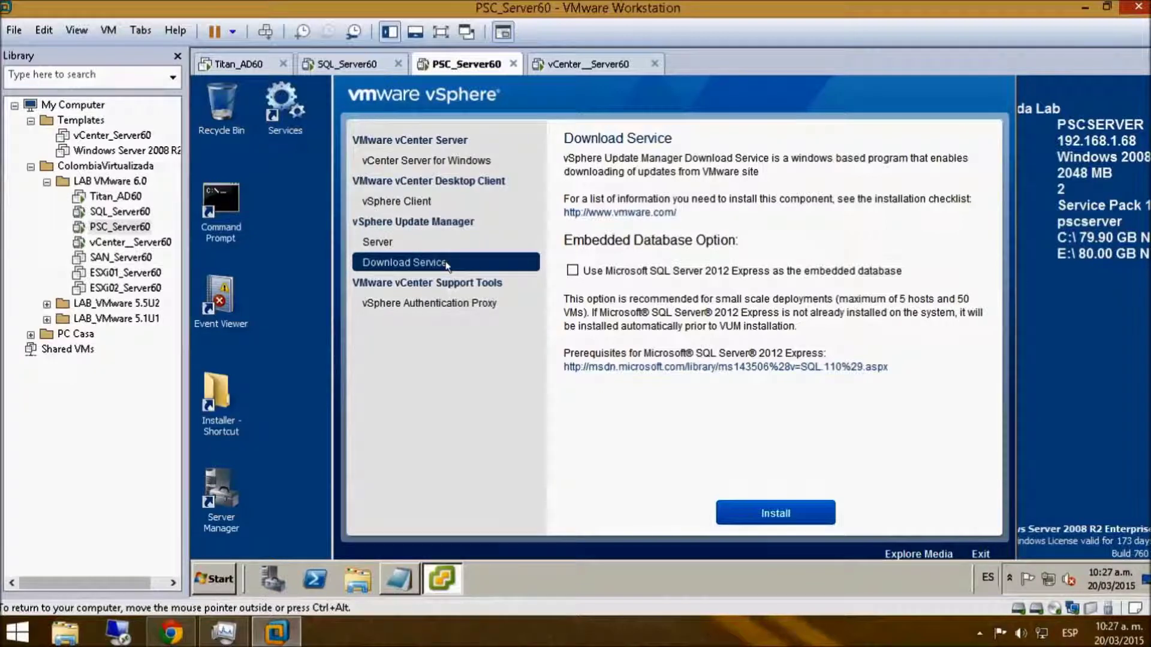
{"action": "left_click", "coordinate": [443, 302]}
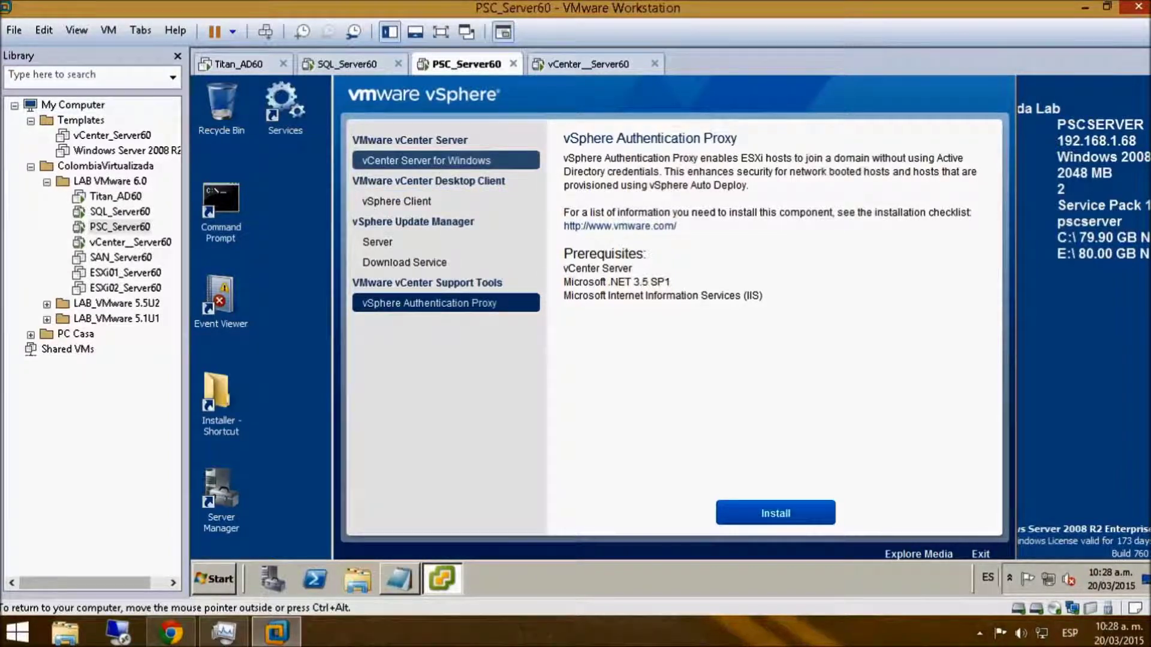
{"action": "left_click", "coordinate": [426, 160]}
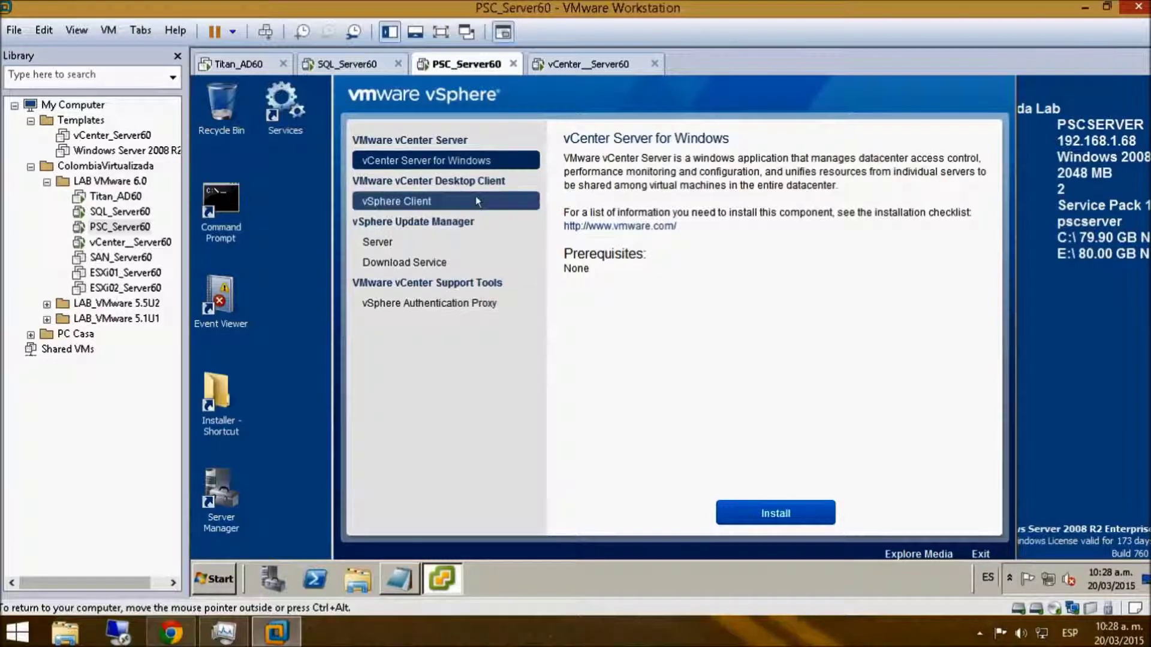
- Install vCenter Server for Windows, approve UAC, switch to full screen and launch the installer
{"action": "left_click", "coordinate": [760, 515]}
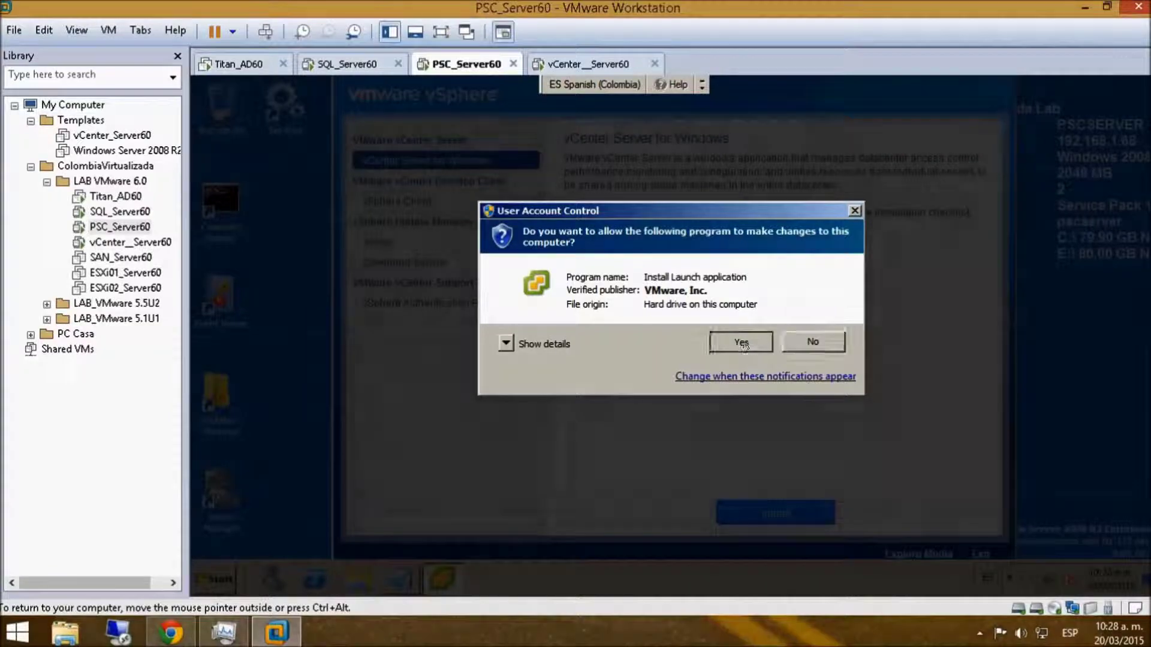
{"action": "left_click", "coordinate": [742, 340]}
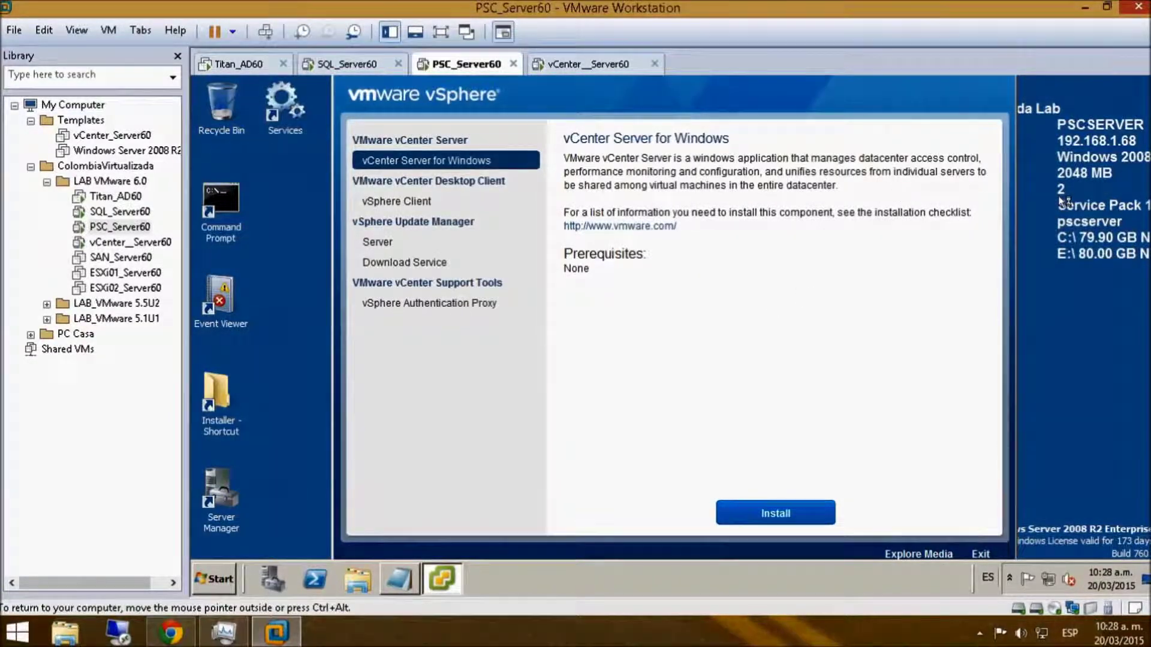
{"action": "left_click", "coordinate": [441, 32]}
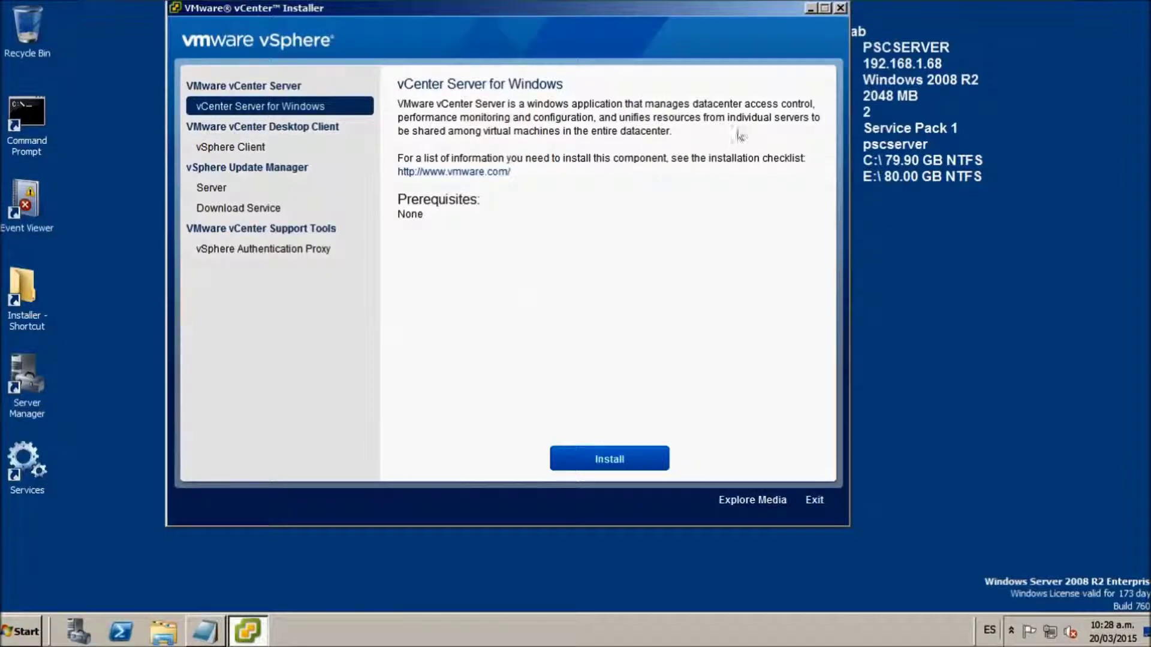
{"action": "left_click_drag", "start_coordinate": [785, 6], "coordinate": [793, 111]}
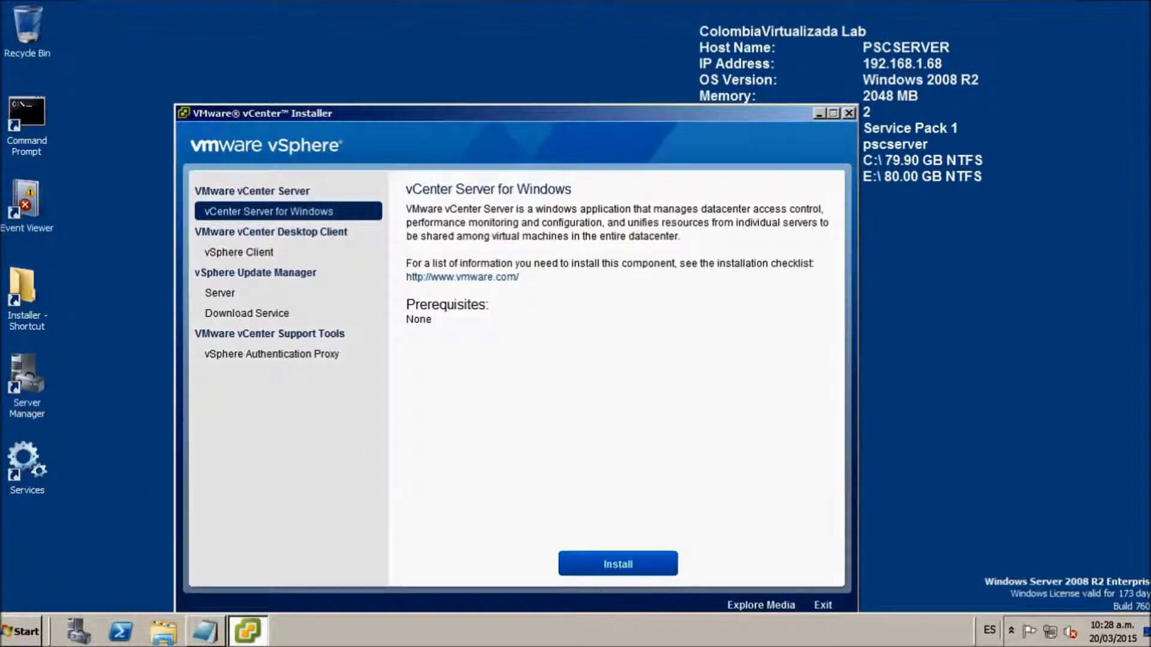
{"action": "left_click_drag", "start_coordinate": [565, 112], "coordinate": [569, 70]}
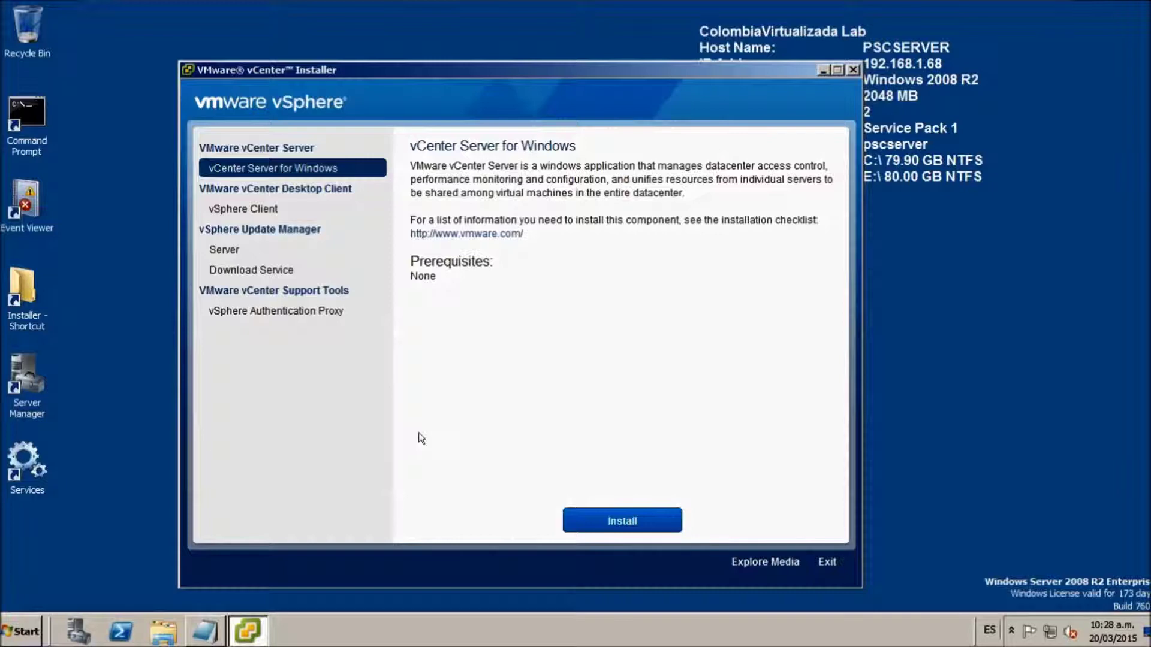
{"action": "left_click", "coordinate": [611, 521]}
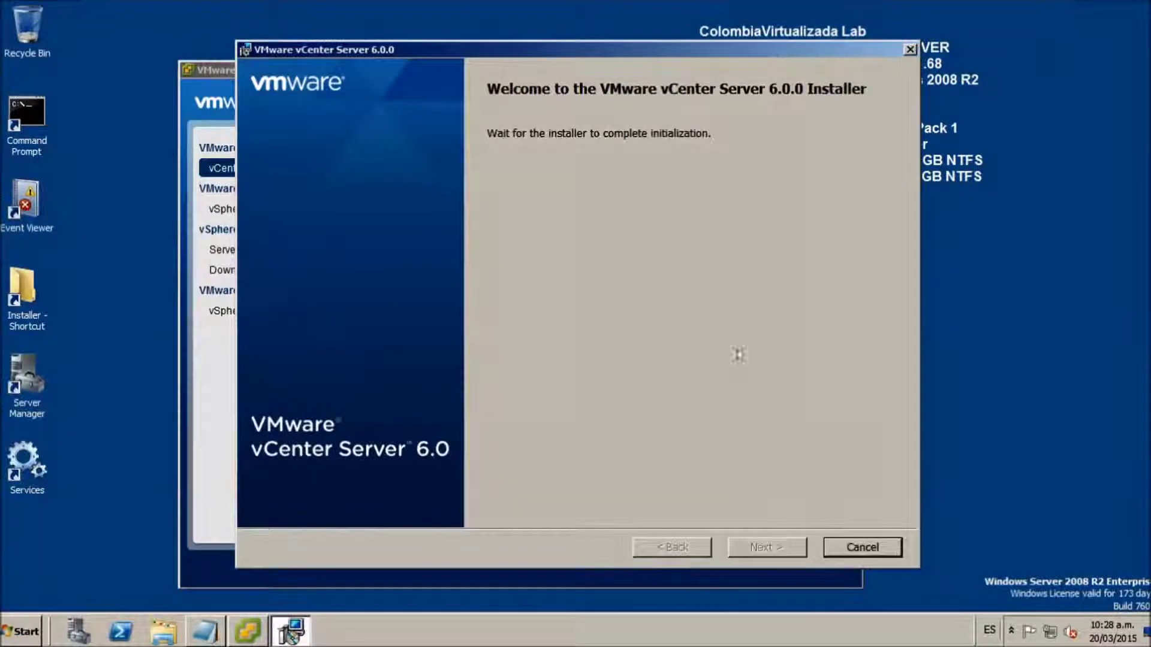
- Get past the Welcome page and accept the license agreement terms
{"action": "left_click", "coordinate": [753, 536]}
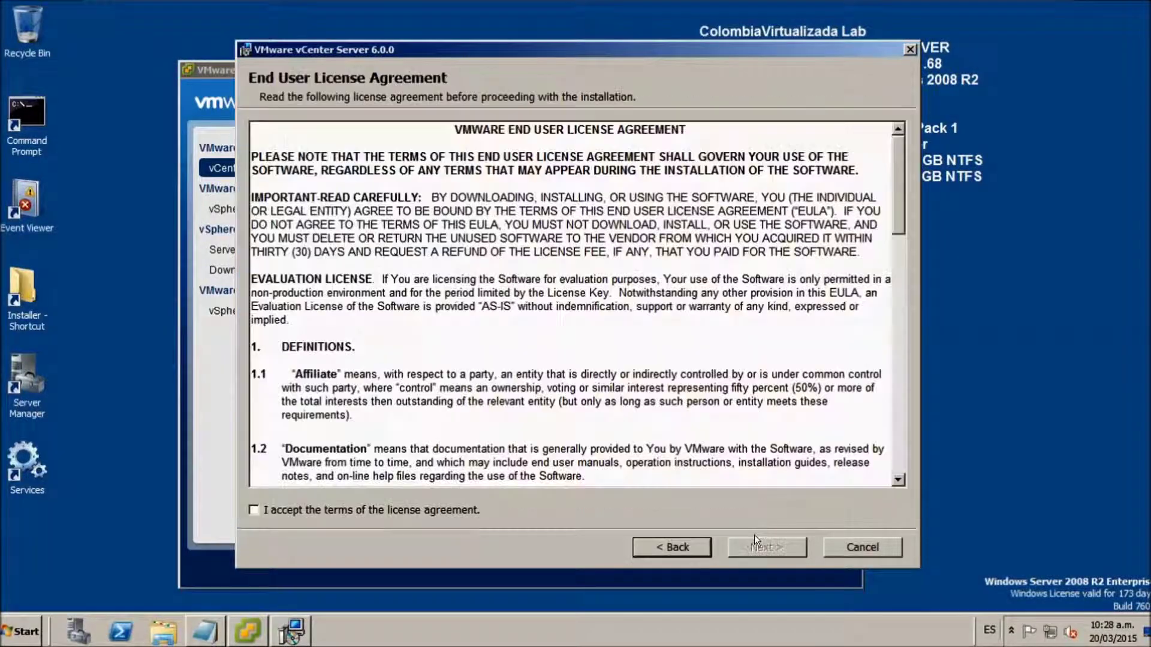
{"action": "left_click", "coordinate": [279, 508]}
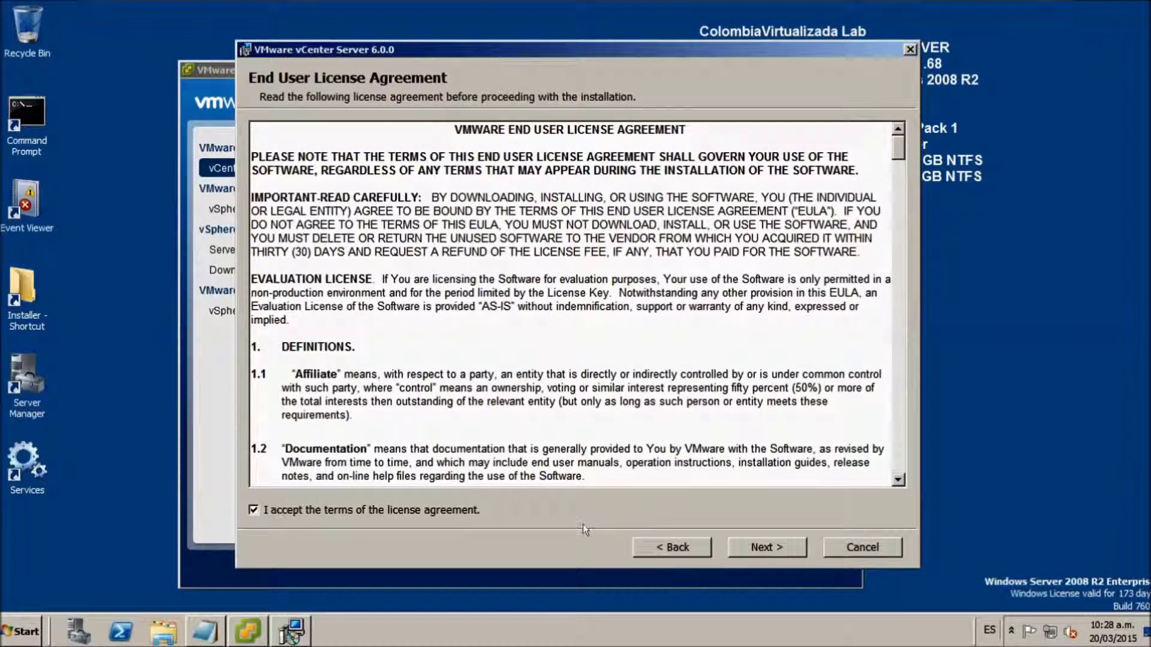
{"action": "left_click", "coordinate": [765, 546]}
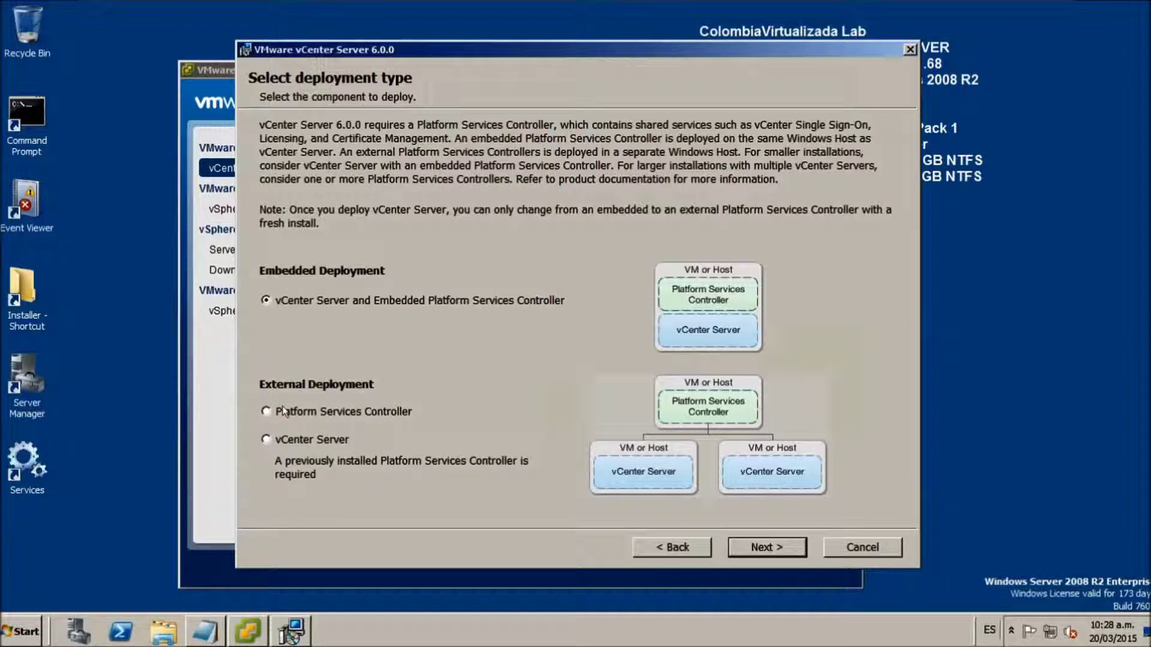
- Choose the external Platform Services Controller deployment type and continue
{"action": "left_click", "coordinate": [267, 411]}
{"action": "left_click", "coordinate": [282, 440]}
{"action": "left_click", "coordinate": [277, 408]}
{"action": "left_click", "coordinate": [265, 436]}
{"action": "left_click", "coordinate": [272, 408]}
{"action": "left_click", "coordinate": [265, 438]}
{"action": "left_click", "coordinate": [269, 411]}
{"action": "left_click", "coordinate": [767, 547]}
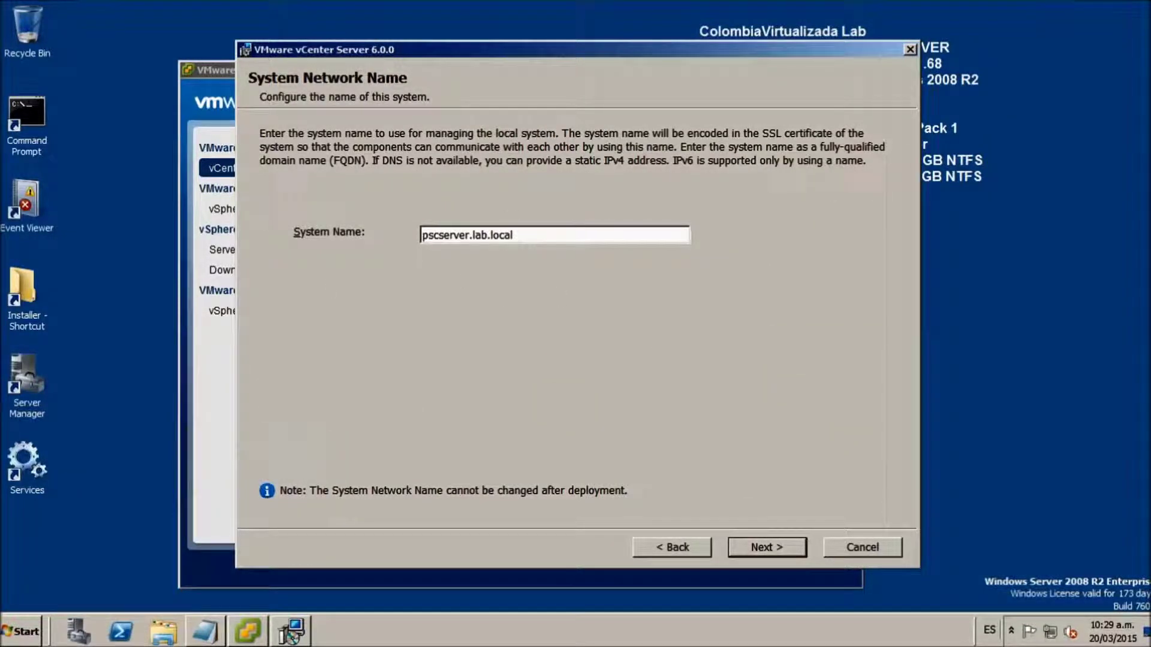
- Run HOSTNAME in a Command Prompt to confirm the server's host name is pscserver
{"action": "double_click", "coordinate": [18, 117]}
{"action": "left_click_drag", "start_coordinate": [352, 138], "coordinate": [610, 348]}
{"action": "type", "text": "HPOST"}
{"action": "key", "text": "BackSpace"}
{"action": "key", "text": "BackSpace"}
{"action": "key", "text": "BackSpace"}
{"action": "key", "text": "BackSpace"}
{"action": "key", "text": "BackSpace"}
{"action": "type", "text": "ho"}
{"action": "key", "text": "BackSpace"}
{"action": "key", "text": "BackSpace"}
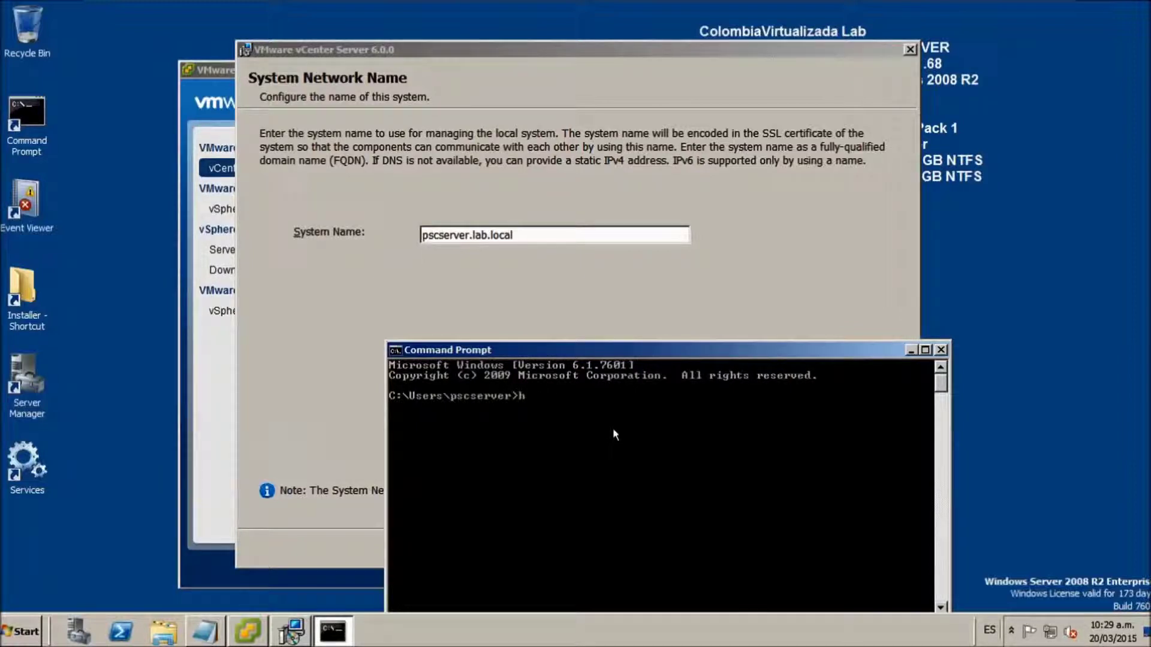
{"action": "type", "text": "HOSTNAME"}
{"action": "key", "text": "Return"}
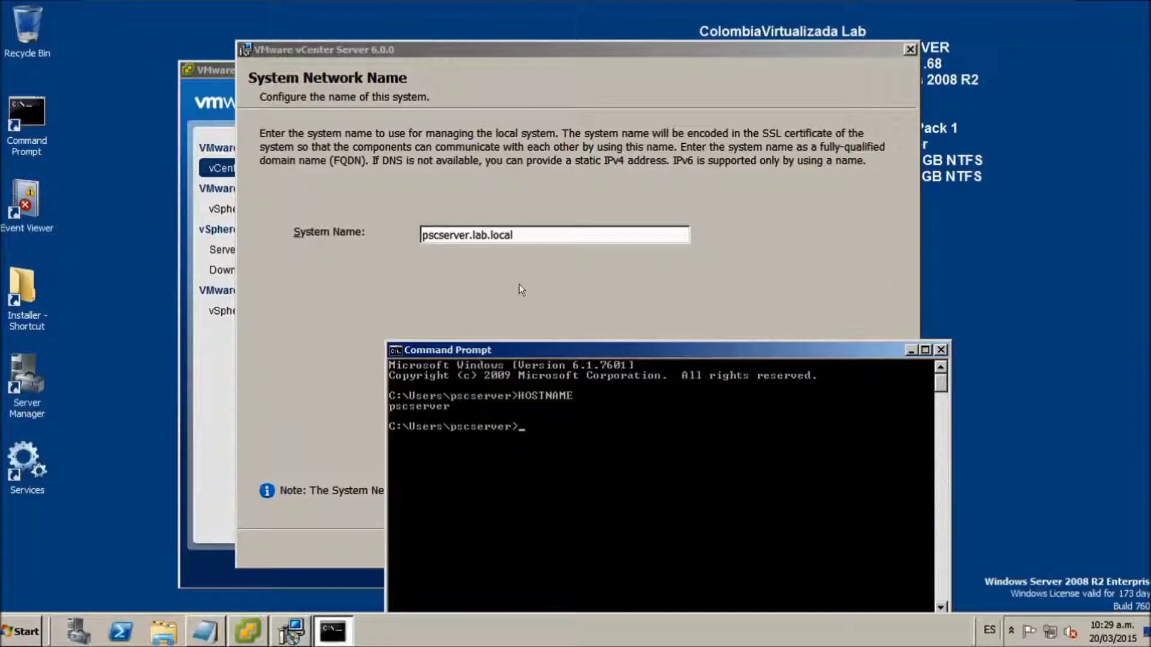
- Verify the system name pscserver.lab.local in the installer and continue
{"action": "left_click", "coordinate": [499, 275]}
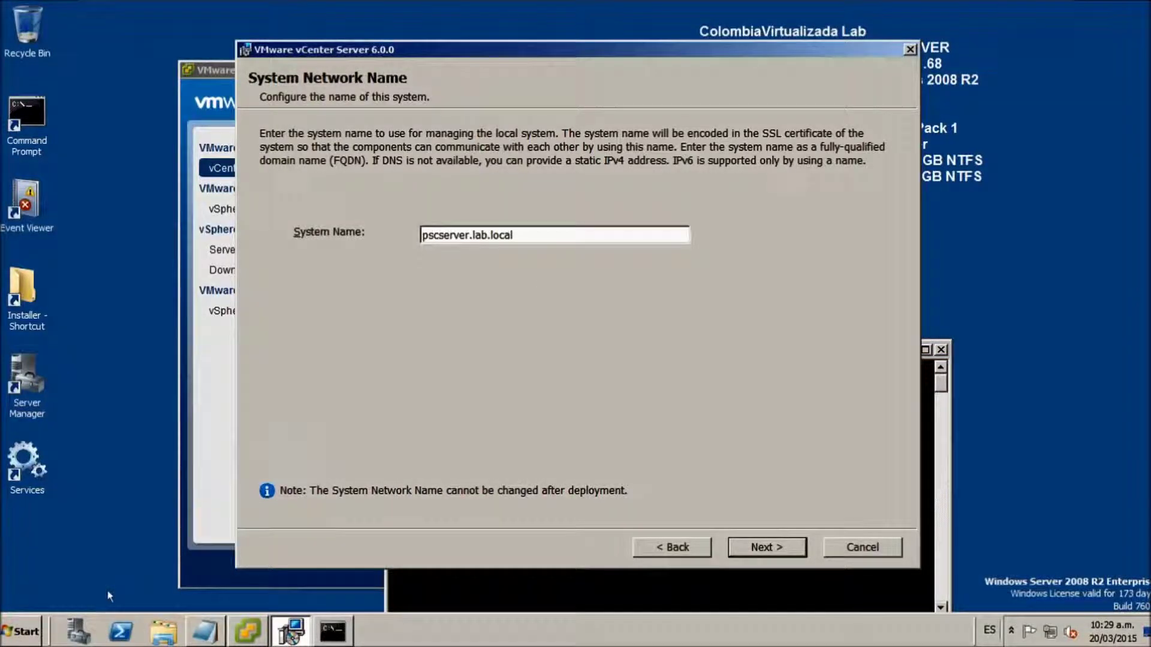
{"action": "left_click_drag", "start_coordinate": [513, 235], "coordinate": [473, 235]}
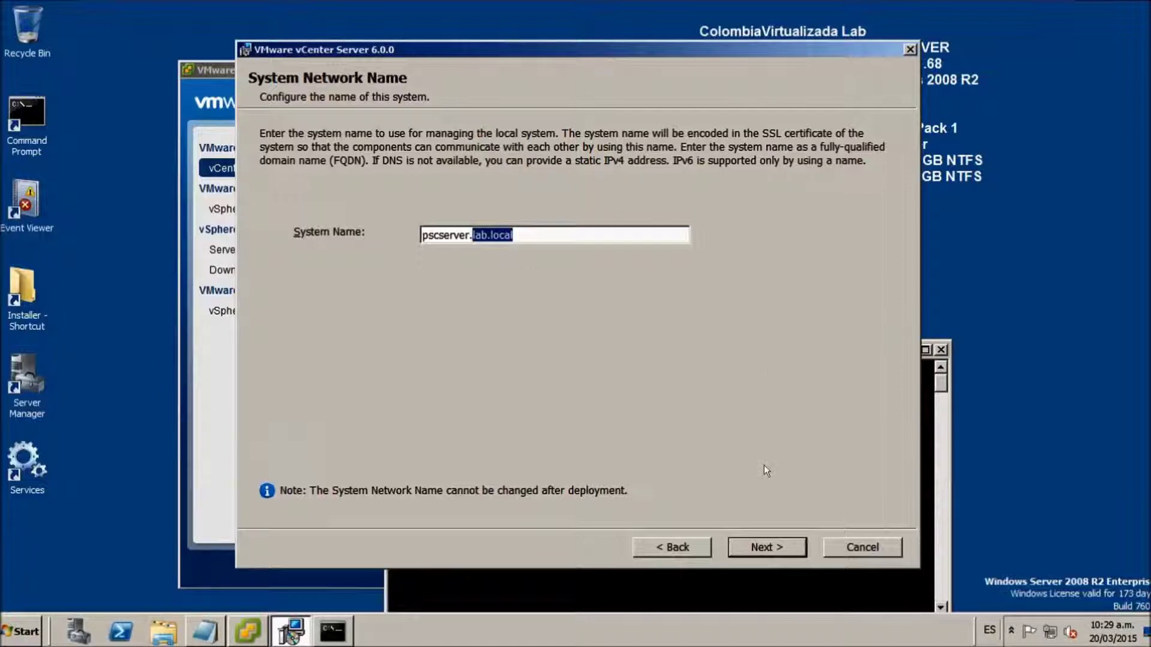
{"action": "left_click", "coordinate": [761, 539]}
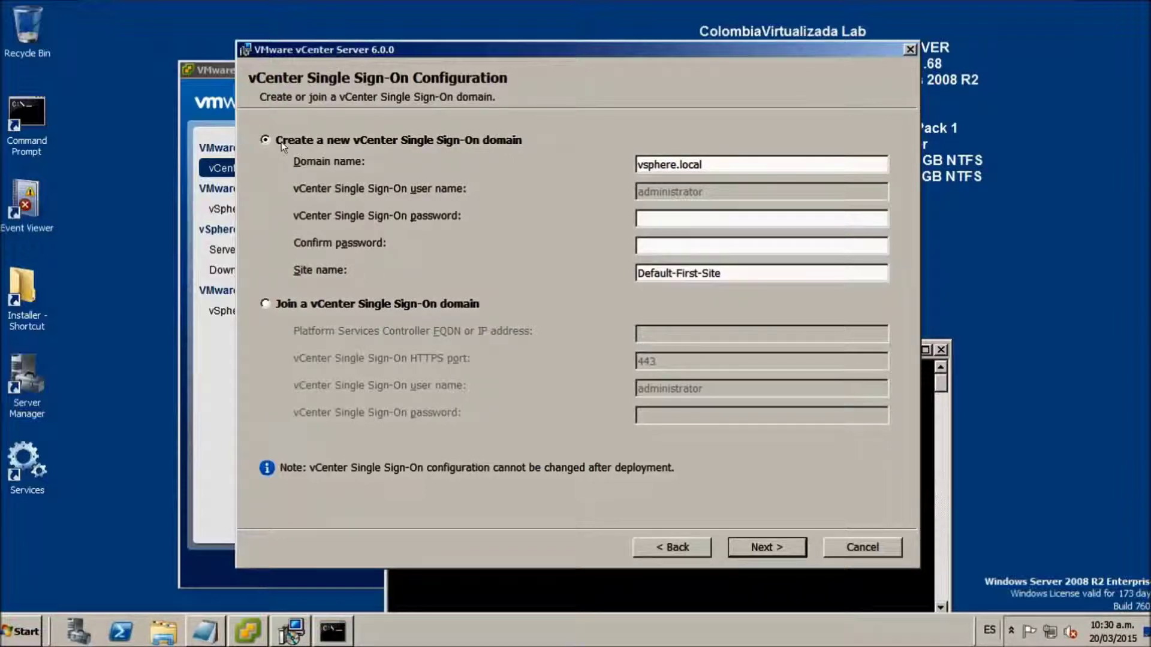
- Create a new vsphere.local SSO domain, then enter and confirm the administrator password
{"action": "left_click", "coordinate": [275, 302]}
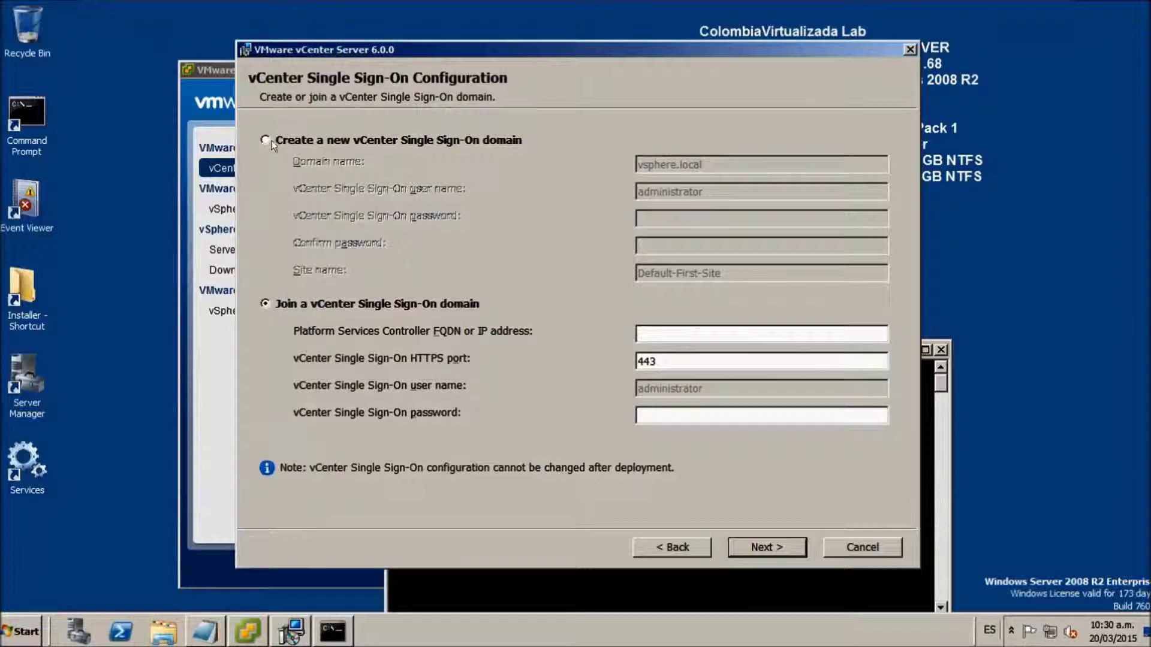
{"action": "left_click", "coordinate": [272, 140]}
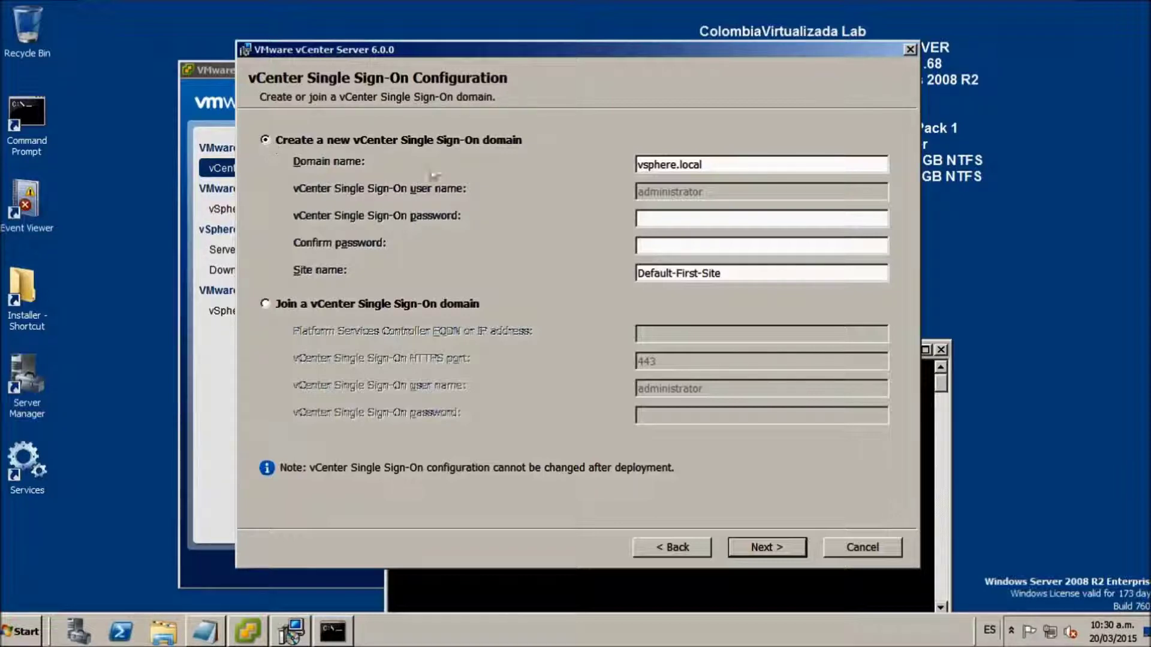
{"action": "left_click_drag", "start_coordinate": [703, 164], "coordinate": [599, 155]}
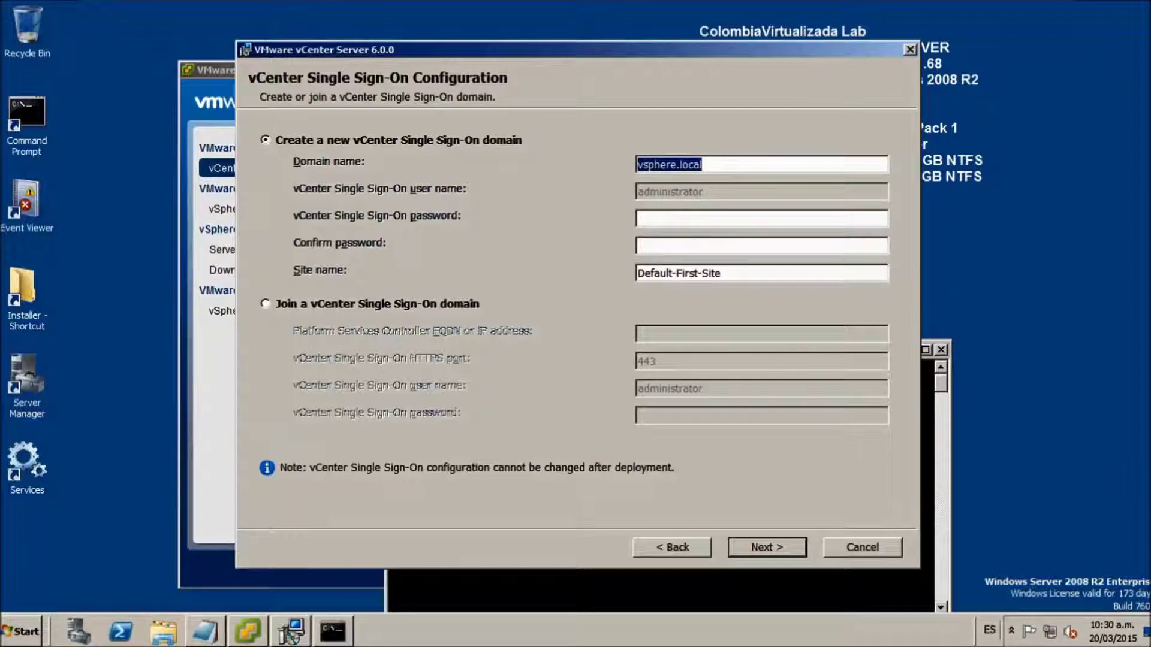
{"action": "left_click", "coordinate": [641, 219]}
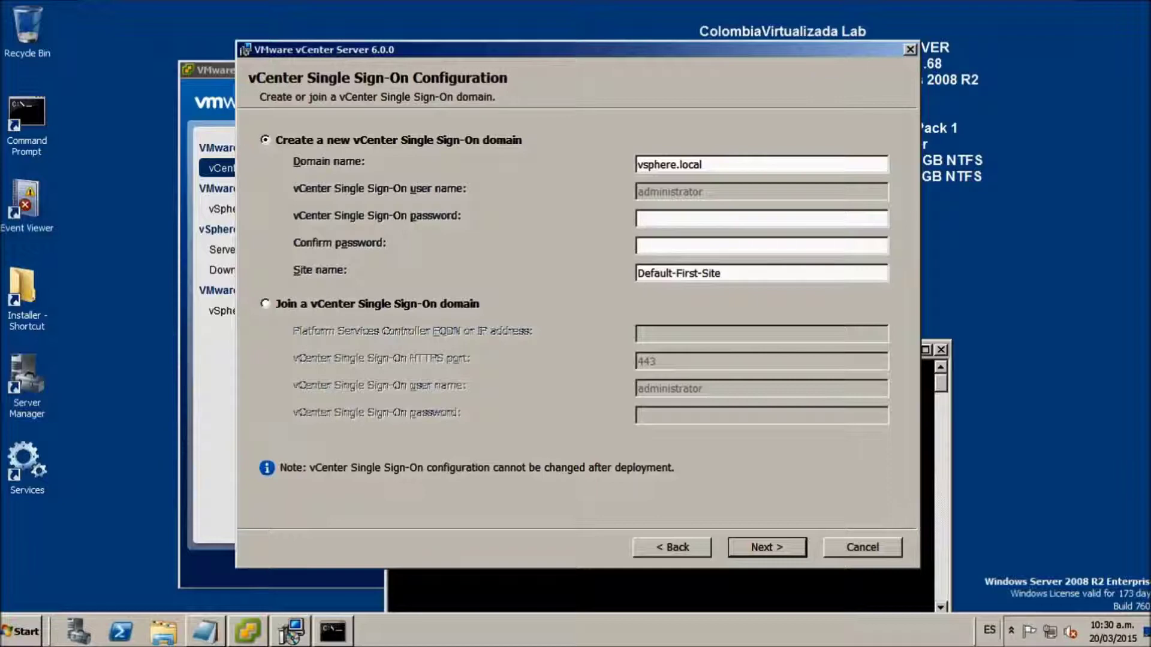
{"action": "type", "text": "••••••••••••"}
{"action": "key", "text": "Tab"}
{"action": "type", "text": "••••••••••••"}
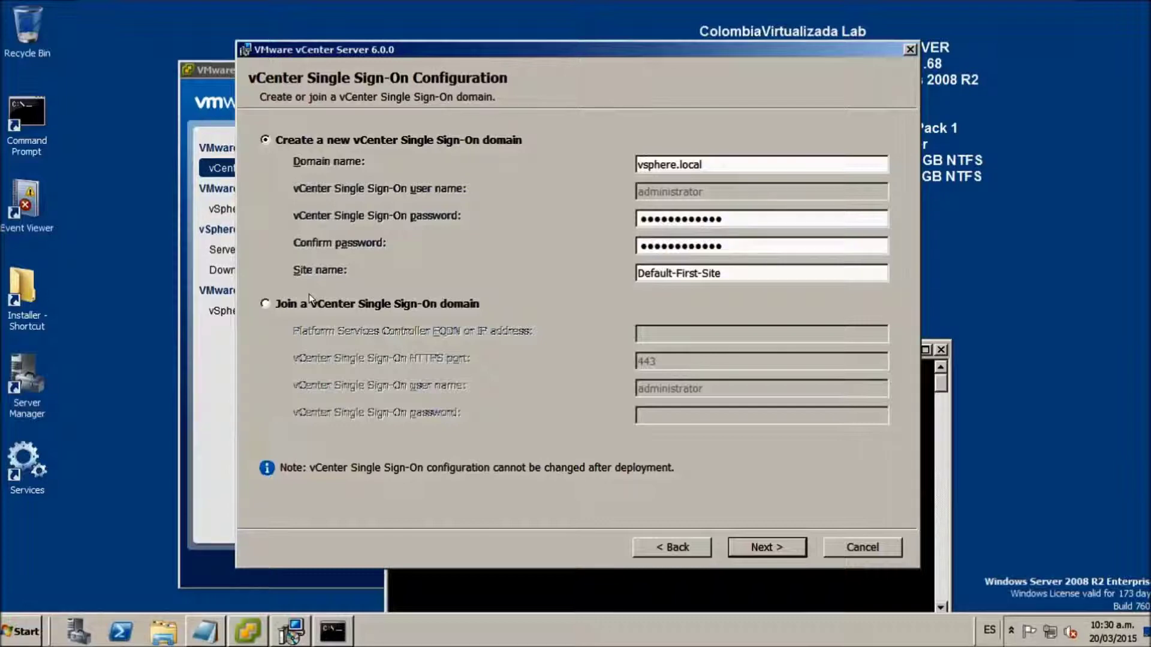
- Accept the Single Sign-On settings, keeping default ports HTTP 80 and HTTPS 443
{"action": "left_click", "coordinate": [770, 538]}
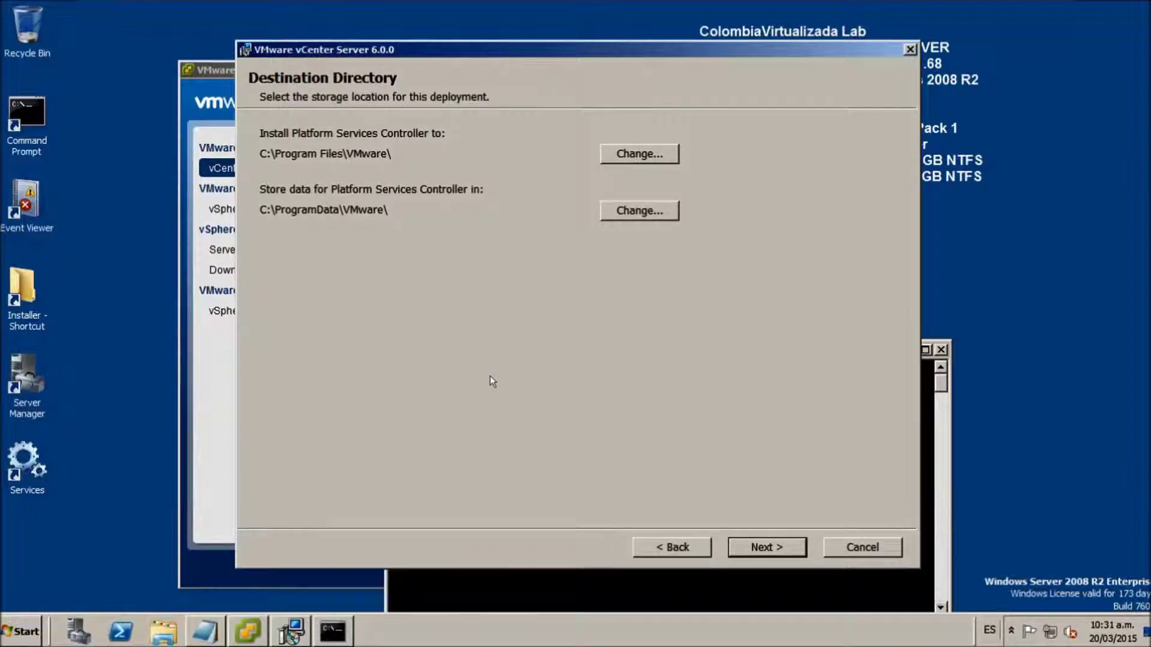
- Open drive E: in Explorer and copy 'Program Files' from the installer's install path
{"action": "left_click", "coordinate": [20, 631]}
{"action": "left_click", "coordinate": [252, 362]}
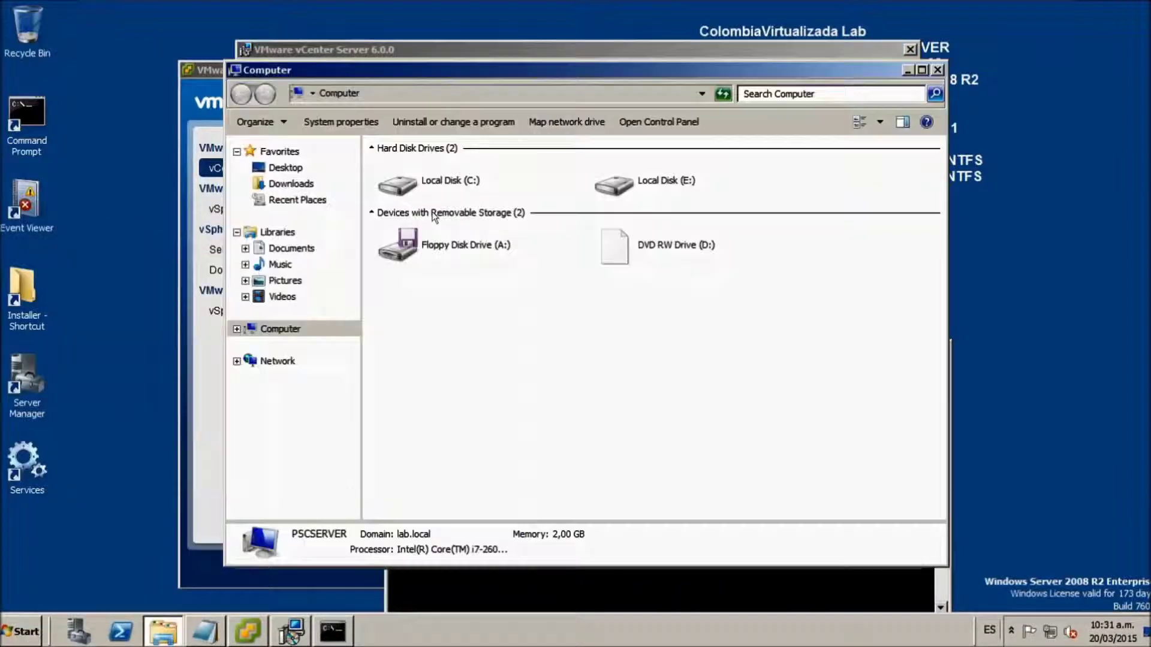
{"action": "left_click", "coordinate": [671, 180]}
{"action": "double_click", "coordinate": [671, 180]}
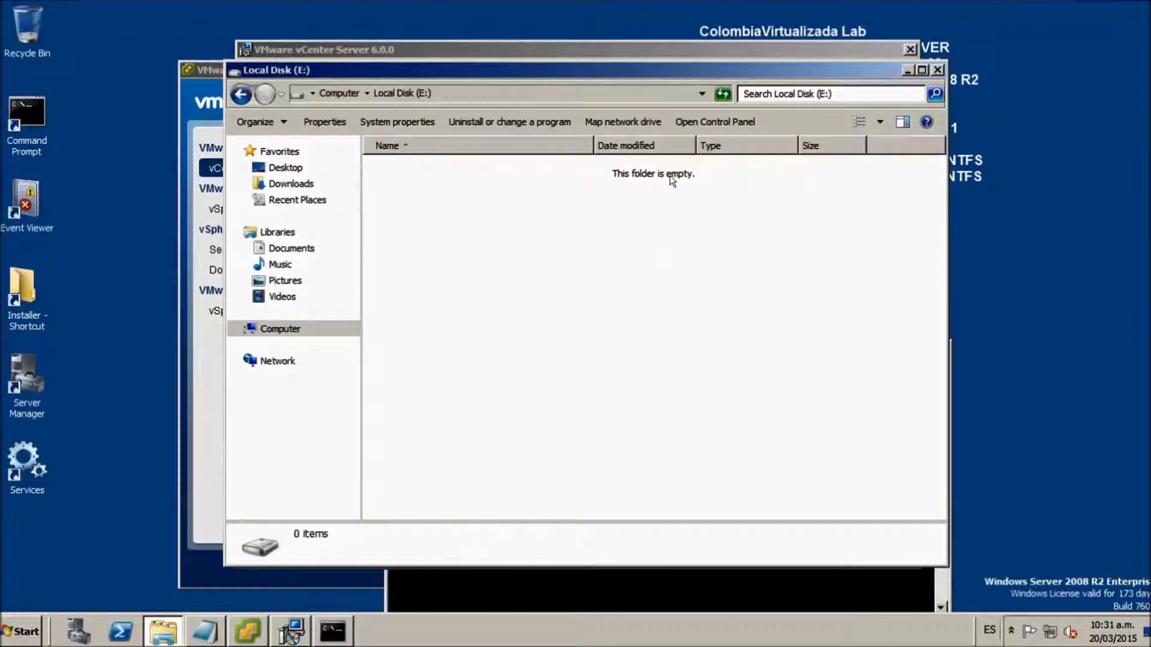
{"action": "key", "text": "alt+F4"}
{"action": "left_click", "coordinate": [630, 155]}
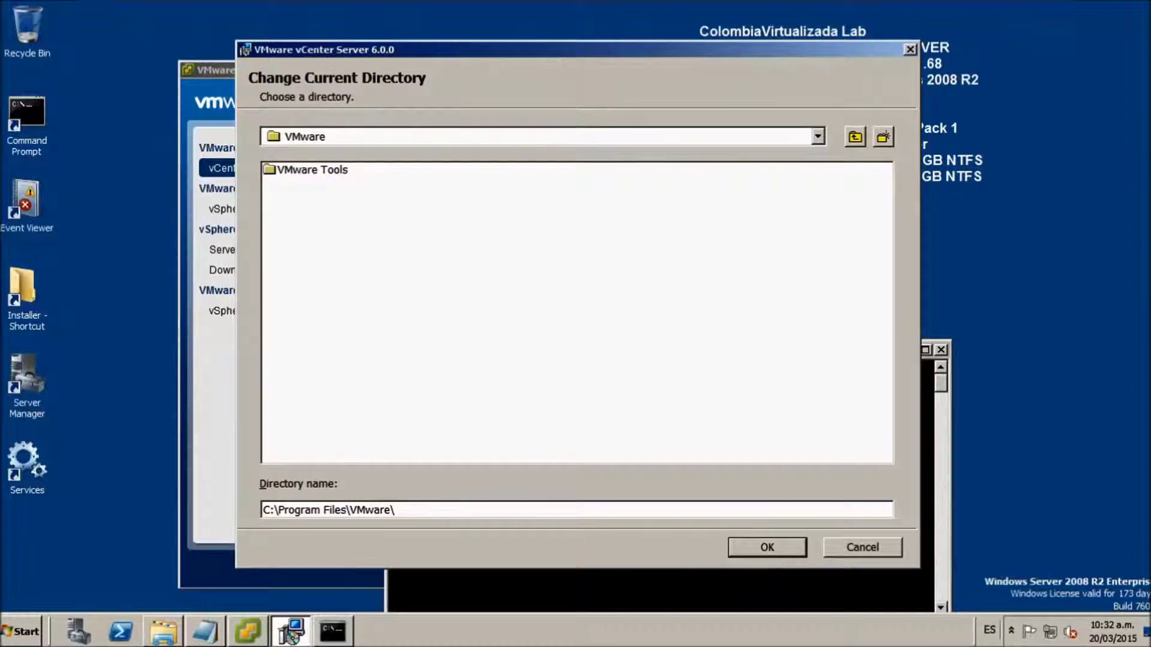
{"action": "left_click_drag", "start_coordinate": [345, 509], "coordinate": [277, 509]}
{"action": "key", "text": "ctrl+c"}
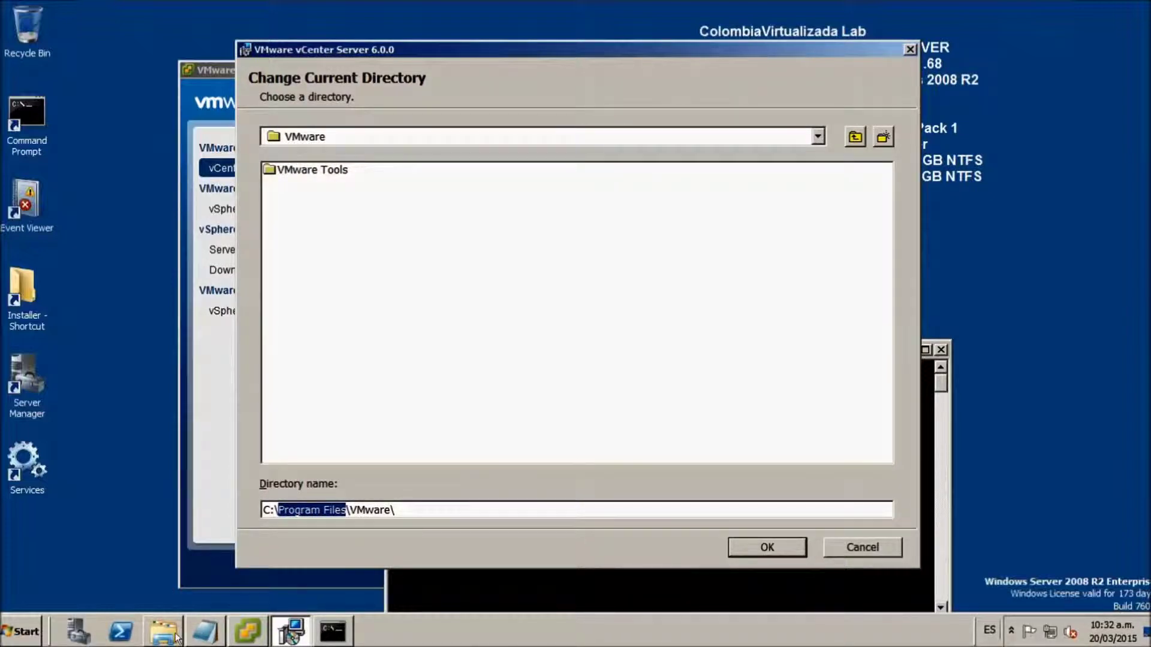
- Create a 'Program Files' folder on drive E: and open it
{"action": "left_click", "coordinate": [171, 629]}
{"action": "right_click", "coordinate": [440, 198]}
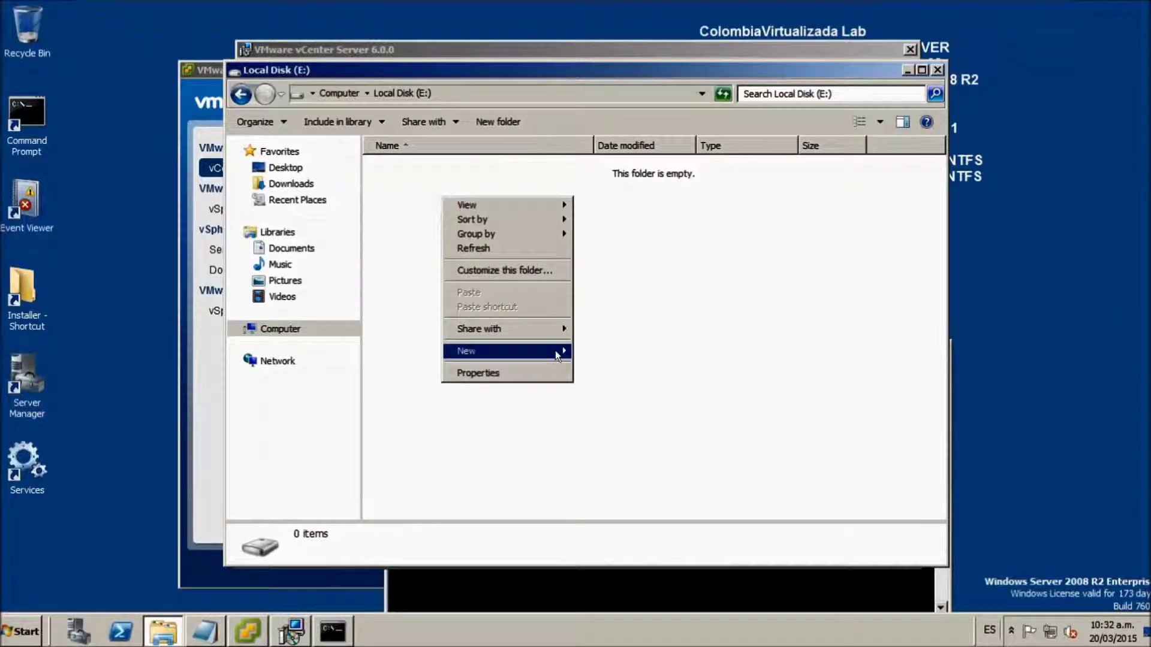
{"action": "left_click", "coordinate": [581, 353]}
{"action": "key", "text": "BackSpace"}
{"action": "key", "text": "ctrl+v"}
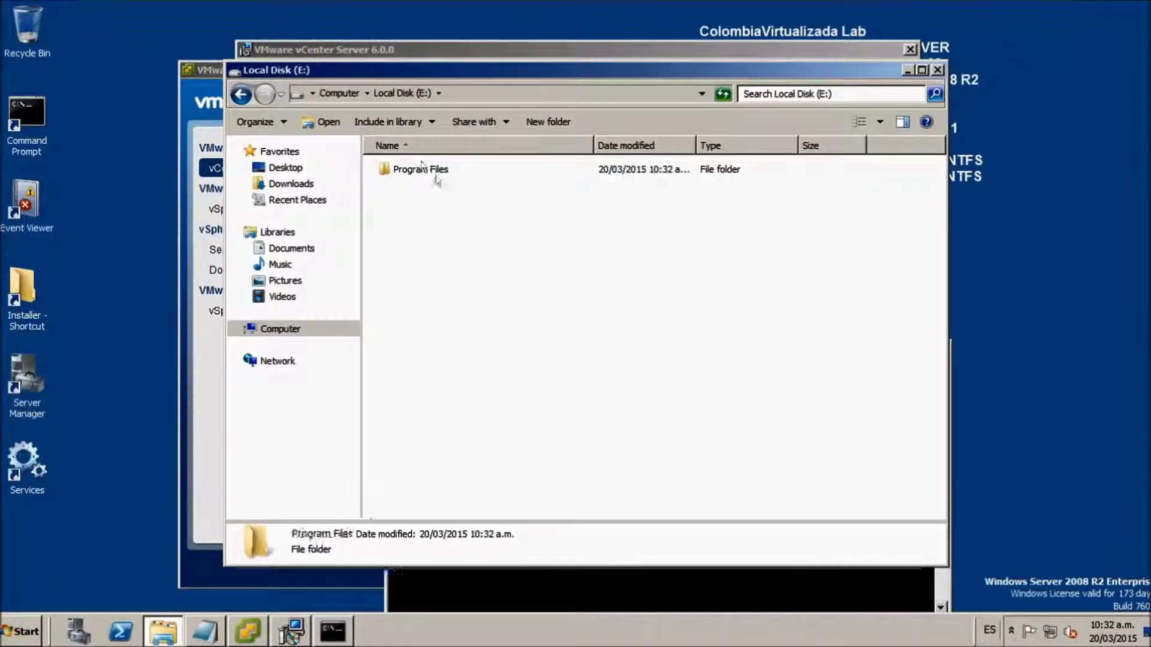
{"action": "key", "text": "Return"}
{"action": "key", "text": "Return"}
- Create a 'VMware' folder inside E:\Program Files and return to the Computer view
{"action": "right_click", "coordinate": [432, 230]}
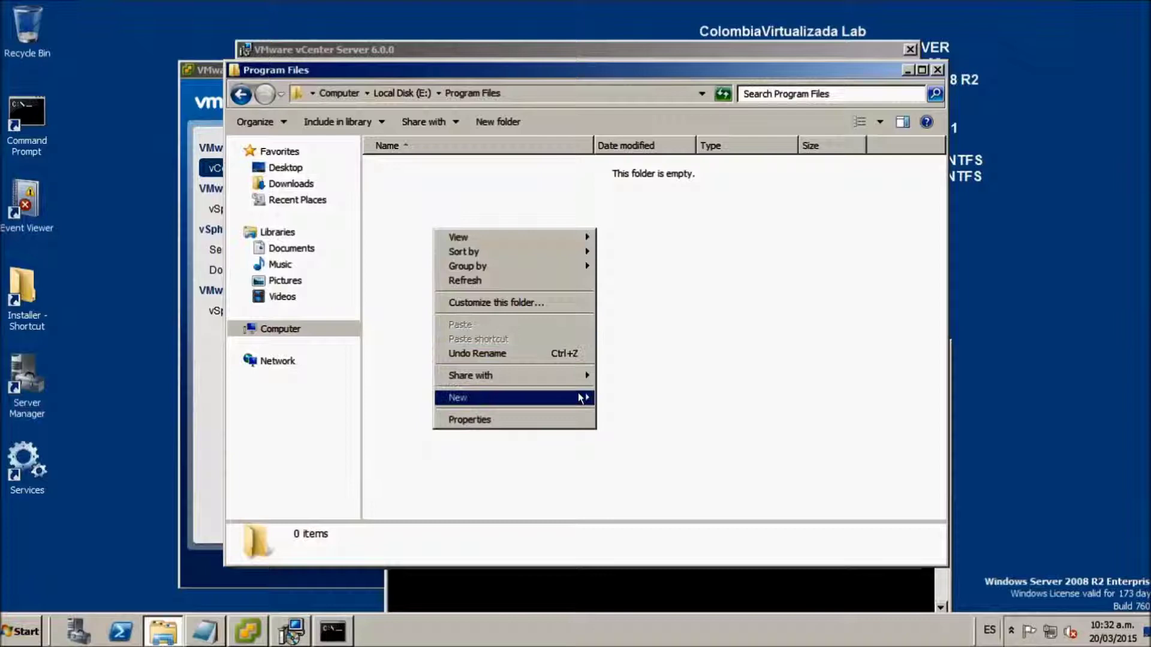
{"action": "left_click", "coordinate": [610, 398]}
{"action": "type", "text": "vmWA"}
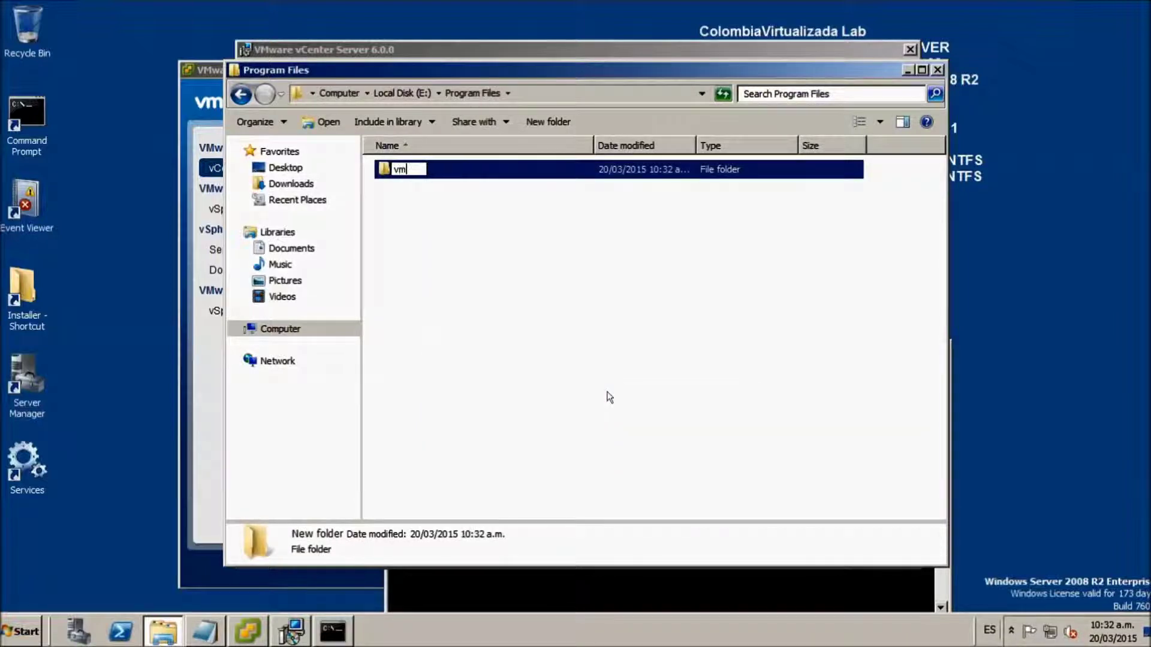
{"action": "key", "text": "BackSpace"}
{"action": "key", "text": "BackSpace"}
{"action": "key", "text": "BackSpace"}
{"action": "key", "text": "BackSpace"}
{"action": "type", "text": "VMware"}
{"action": "left_click", "coordinate": [509, 359]}
{"action": "left_click", "coordinate": [240, 94]}
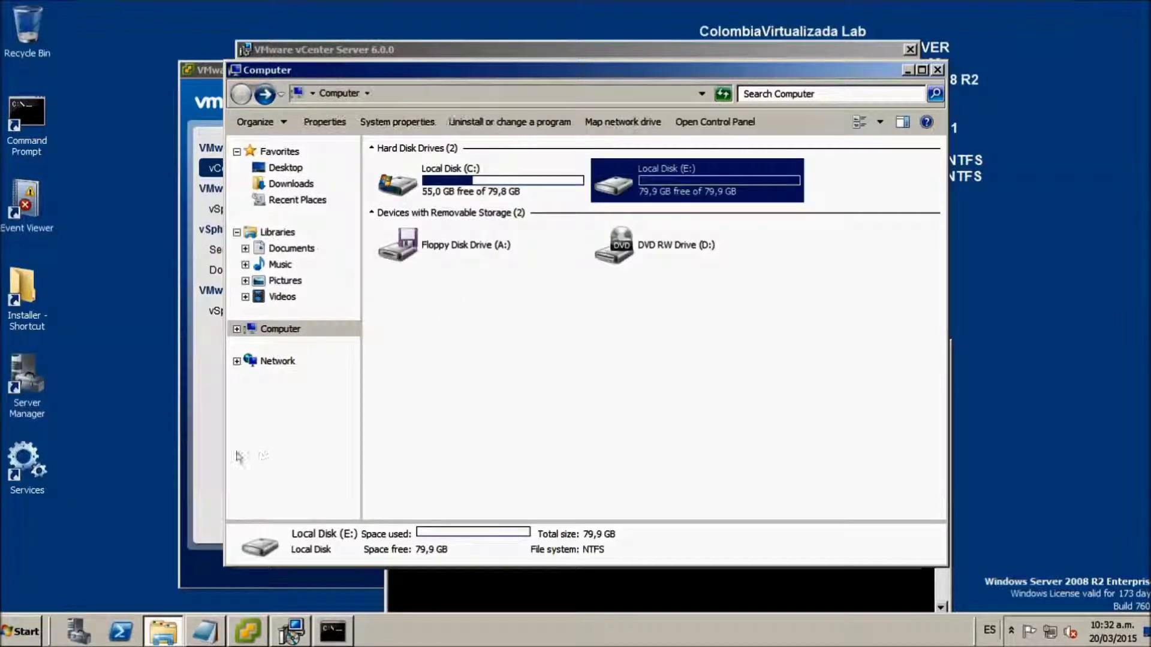
{"action": "left_click", "coordinate": [247, 631]}
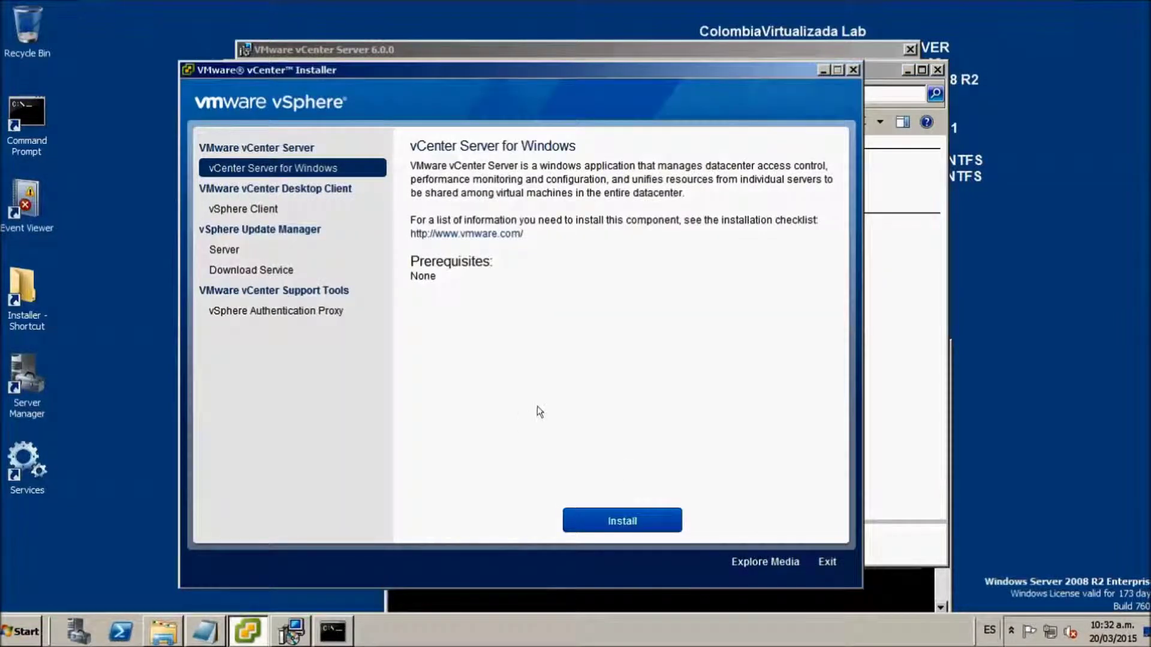
- Set the Platform Services Controller install path to E:\Program Files\VMware\
{"action": "left_click", "coordinate": [852, 71]}
{"action": "left_click", "coordinate": [264, 626]}
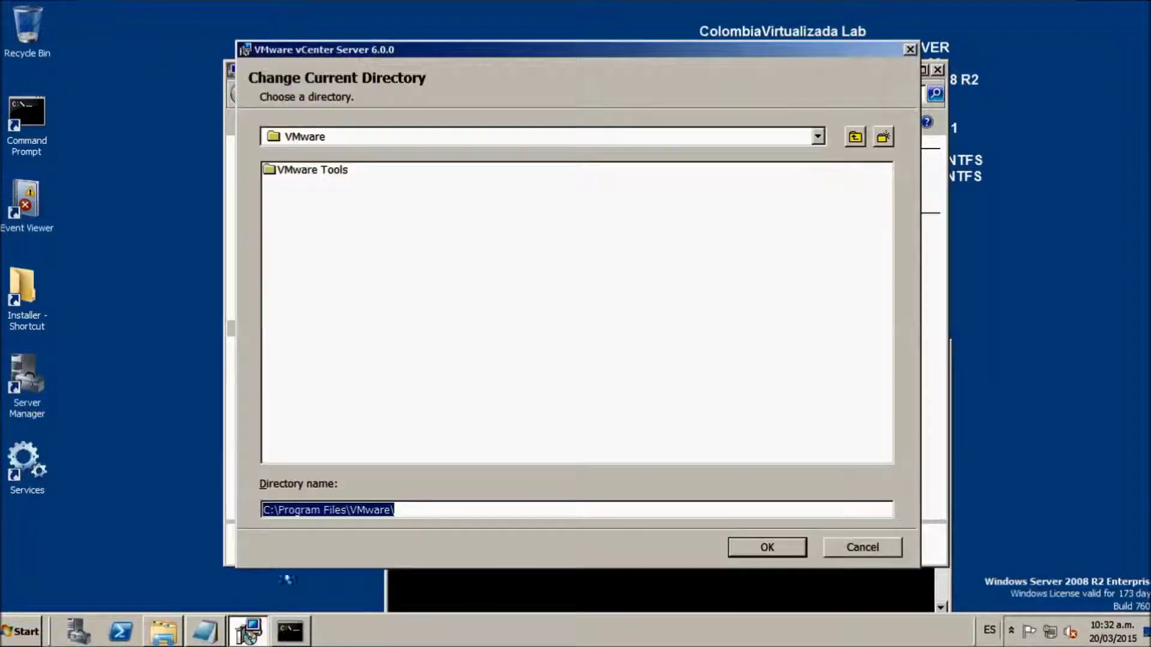
{"action": "left_click", "coordinate": [818, 138]}
{"action": "left_click", "coordinate": [326, 200]}
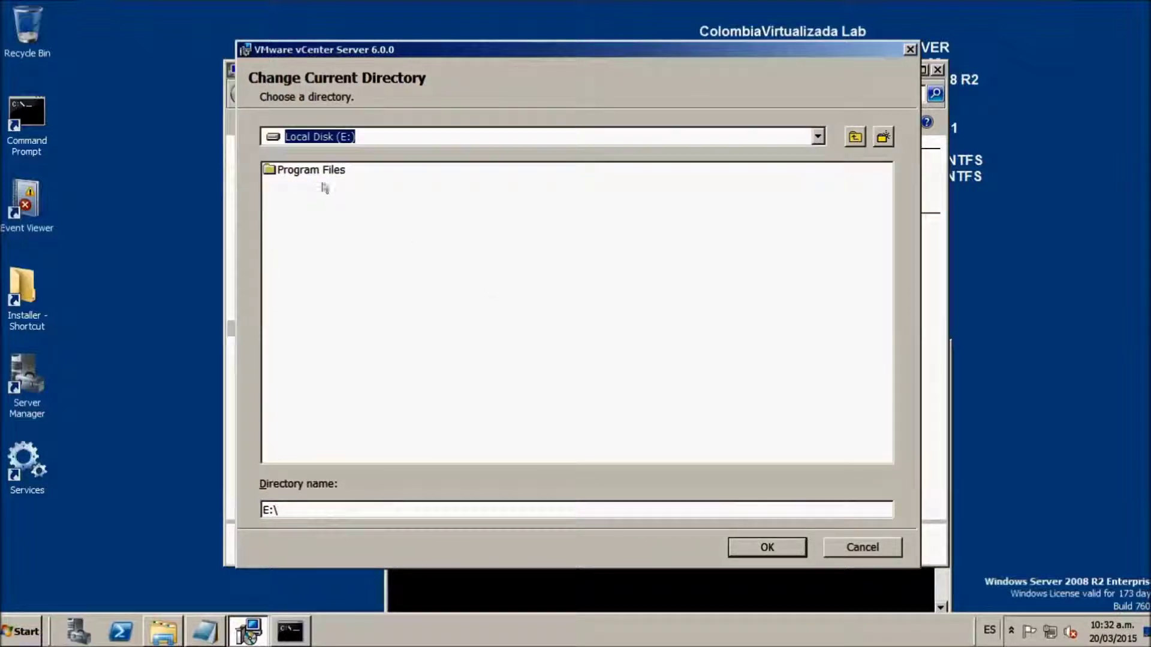
{"action": "left_click", "coordinate": [333, 172]}
{"action": "double_click", "coordinate": [334, 172]}
{"action": "double_click", "coordinate": [303, 174]}
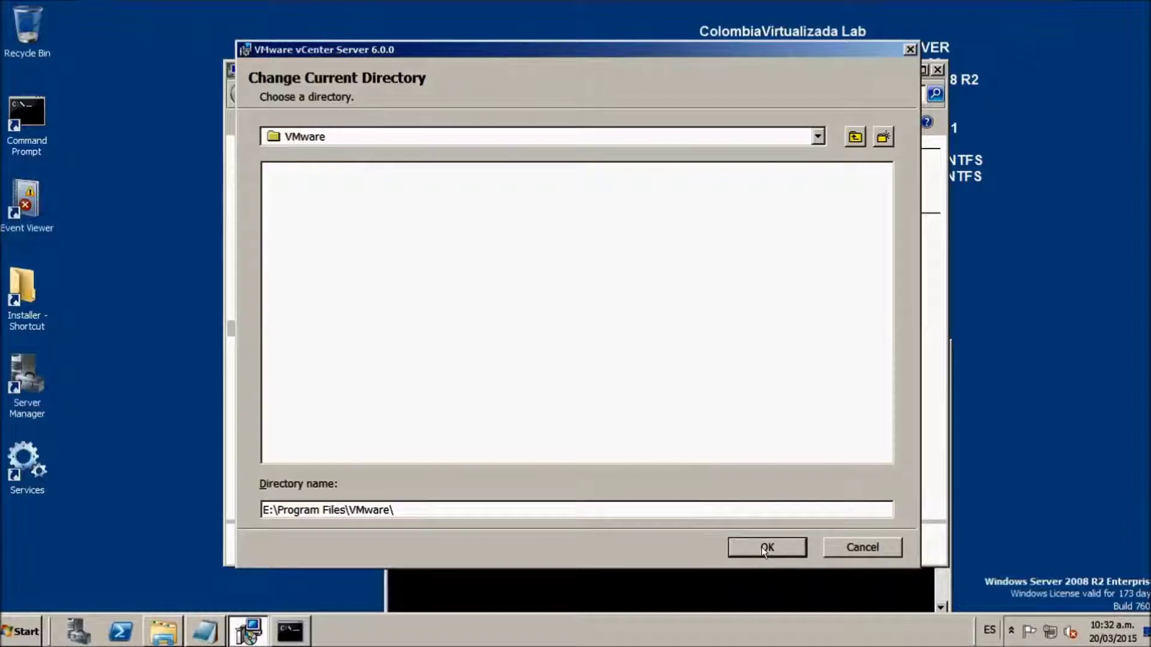
{"action": "left_click", "coordinate": [766, 547]}
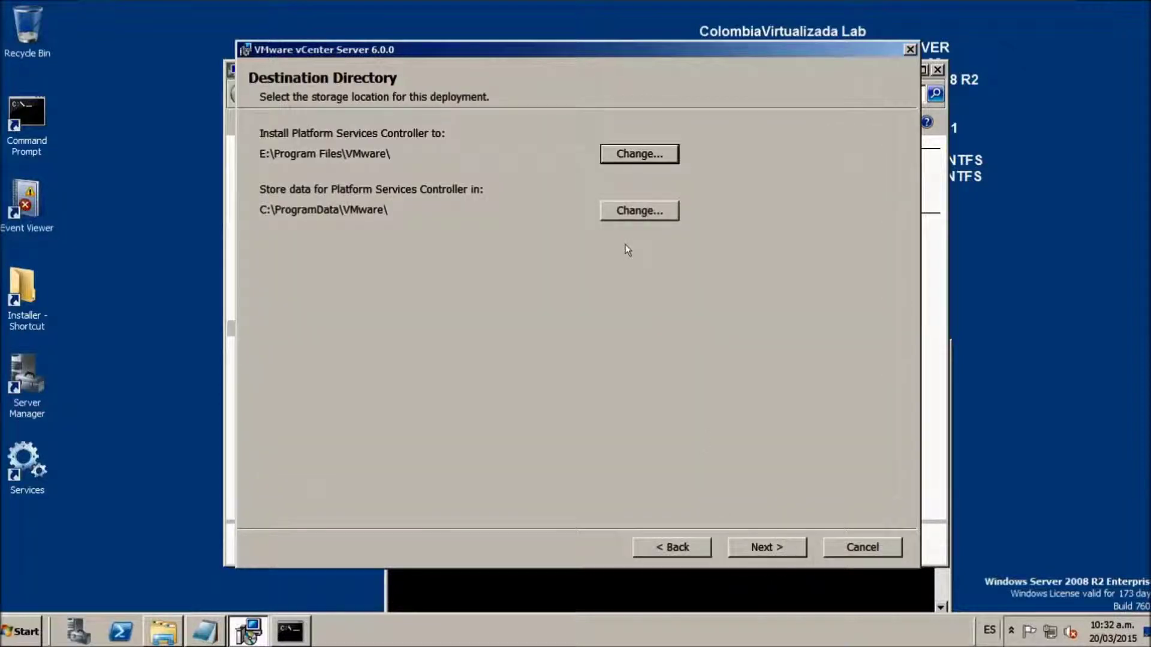
- Start changing the data directory, copying 'ProgramData' from its path, then return to Explorer
{"action": "left_click", "coordinate": [620, 206]}
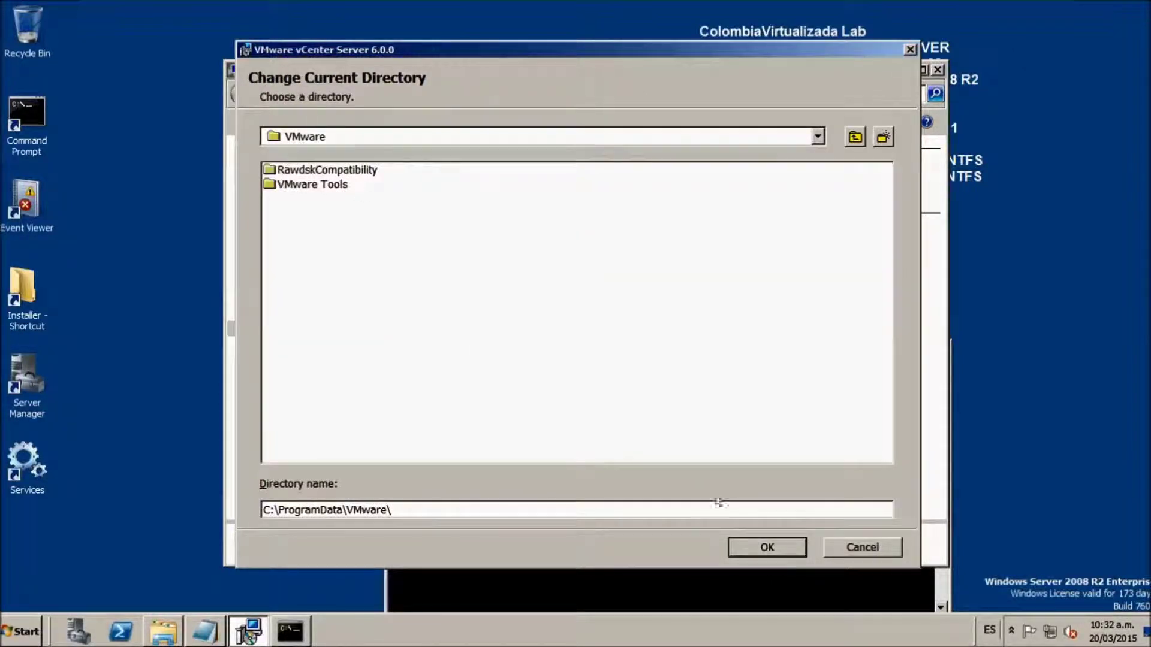
{"action": "left_click_drag", "start_coordinate": [343, 509], "coordinate": [277, 509]}
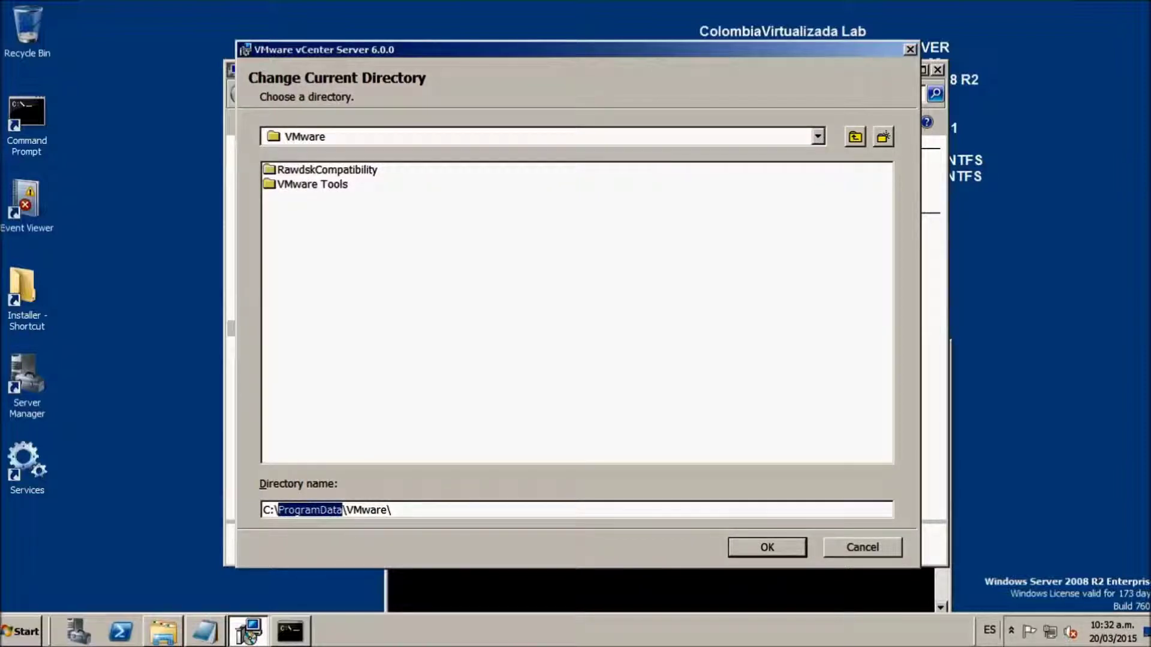
{"action": "left_click", "coordinate": [162, 631]}
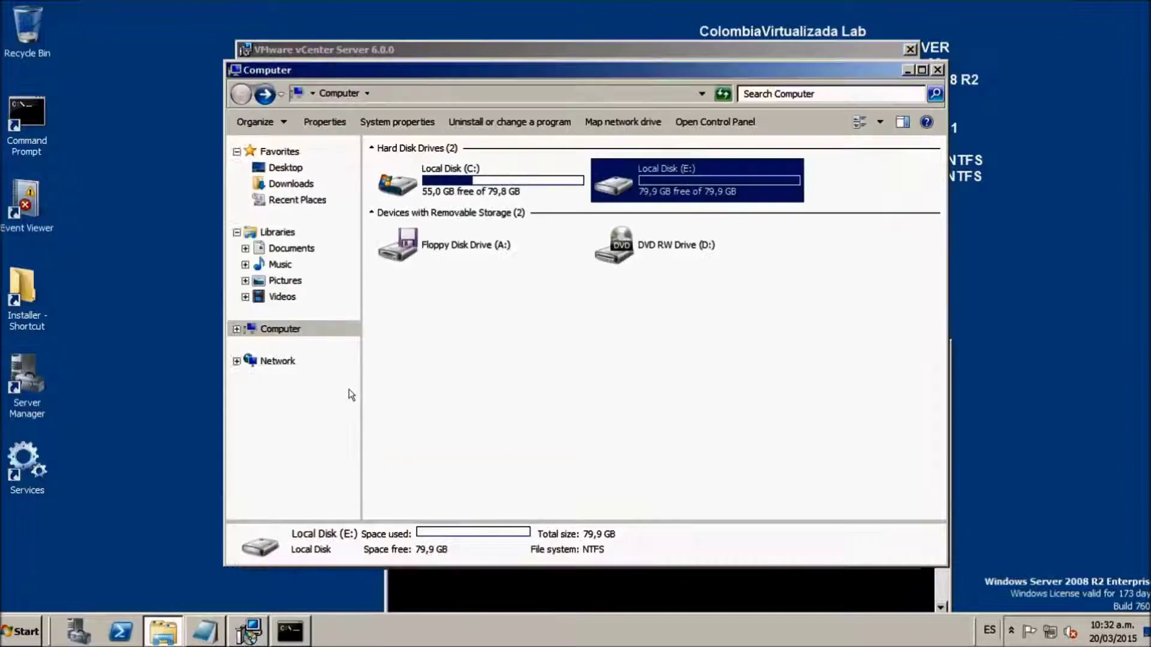
- Create a 'ProgramData' folder on drive E: and open it
{"action": "left_click", "coordinate": [462, 324]}
{"action": "double_click", "coordinate": [645, 183]}
{"action": "right_click", "coordinate": [491, 289]}
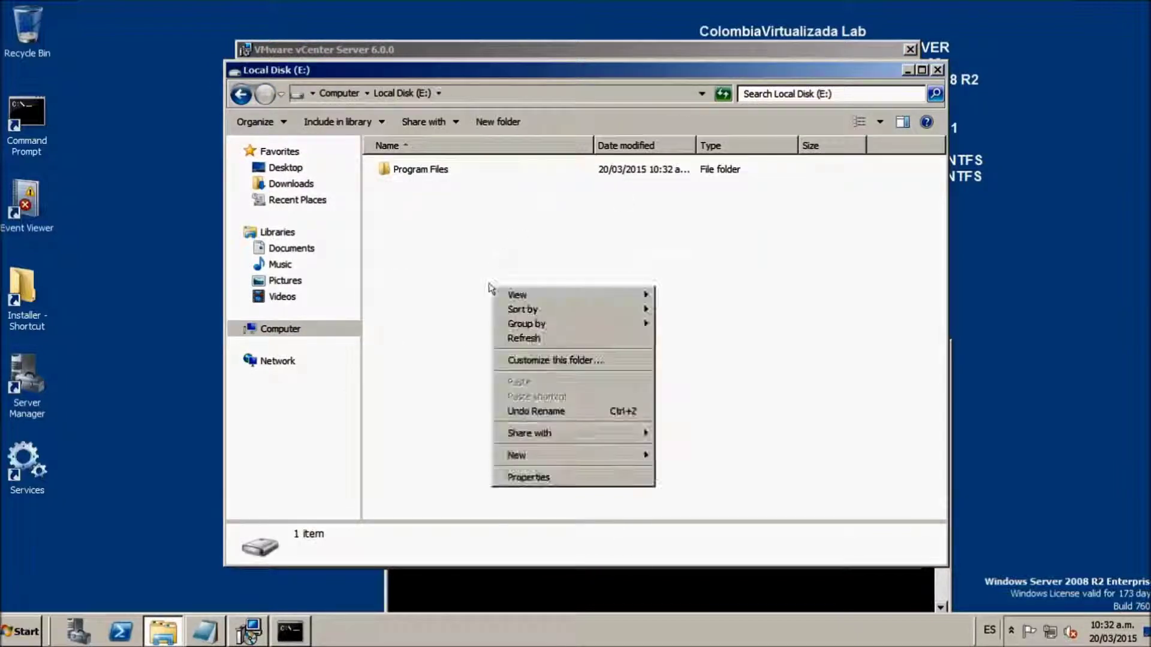
{"action": "mouse_move", "coordinate": [629, 457]}
{"action": "left_click", "coordinate": [664, 456]}
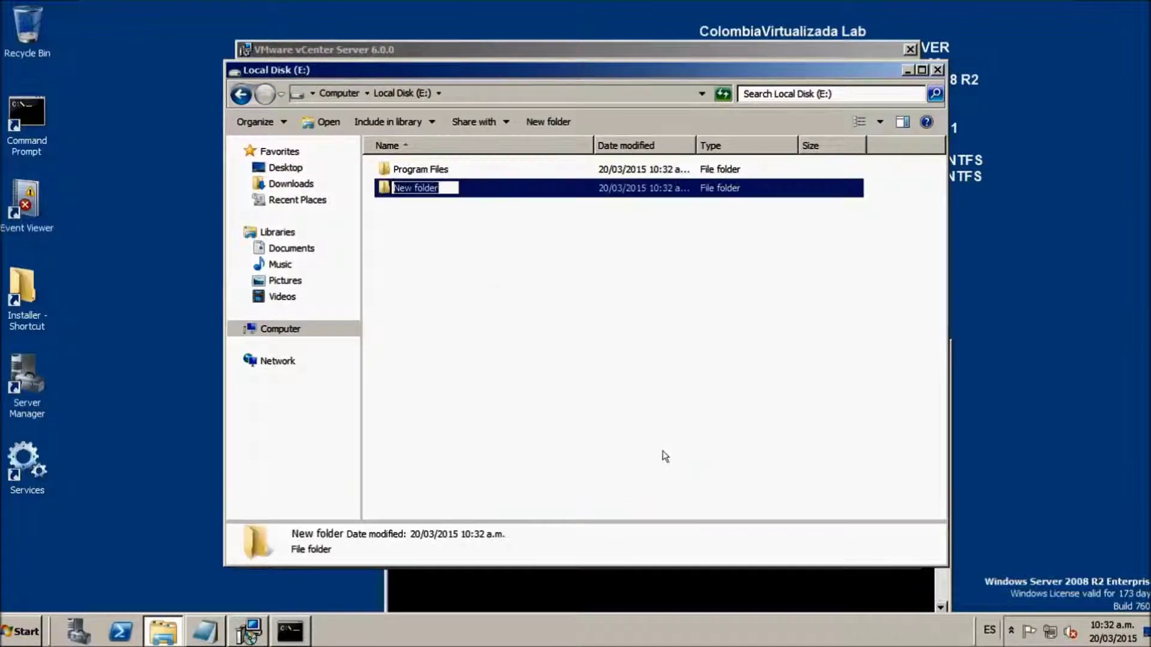
{"action": "type", "text": "ProgramData"}
{"action": "key", "text": "Return"}
{"action": "double_click", "coordinate": [420, 189]}
- Create a 'VMware' folder inside E:\ProgramData
{"action": "right_click", "coordinate": [412, 192]}
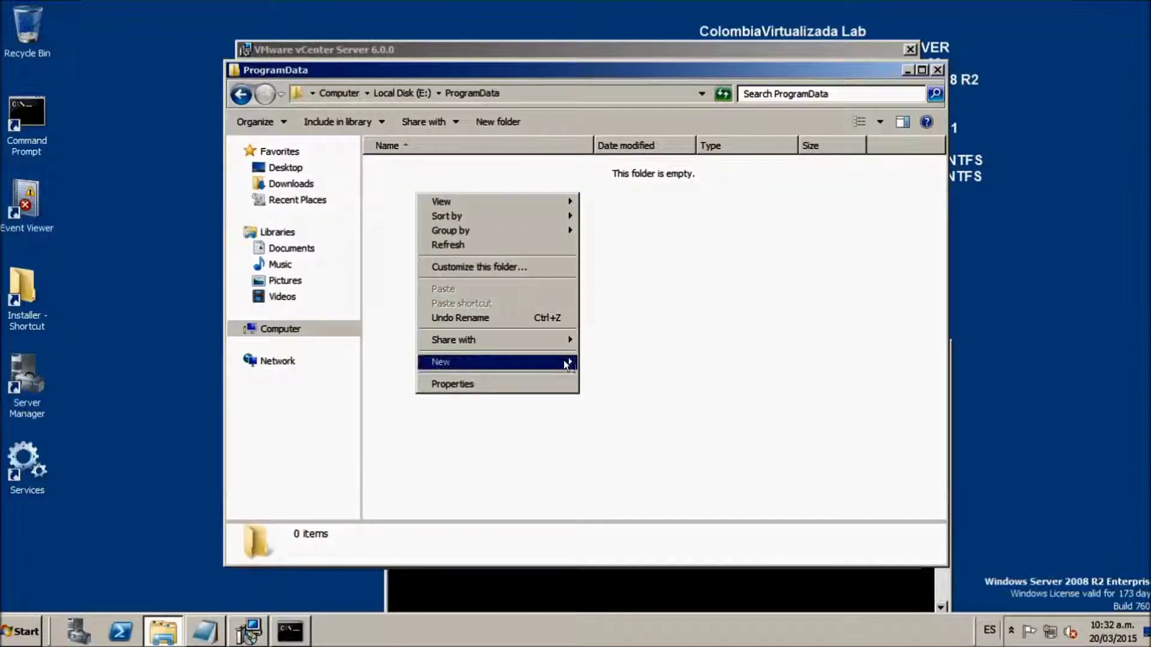
{"action": "left_click", "coordinate": [600, 359]}
{"action": "type", "text": "vmWA"}
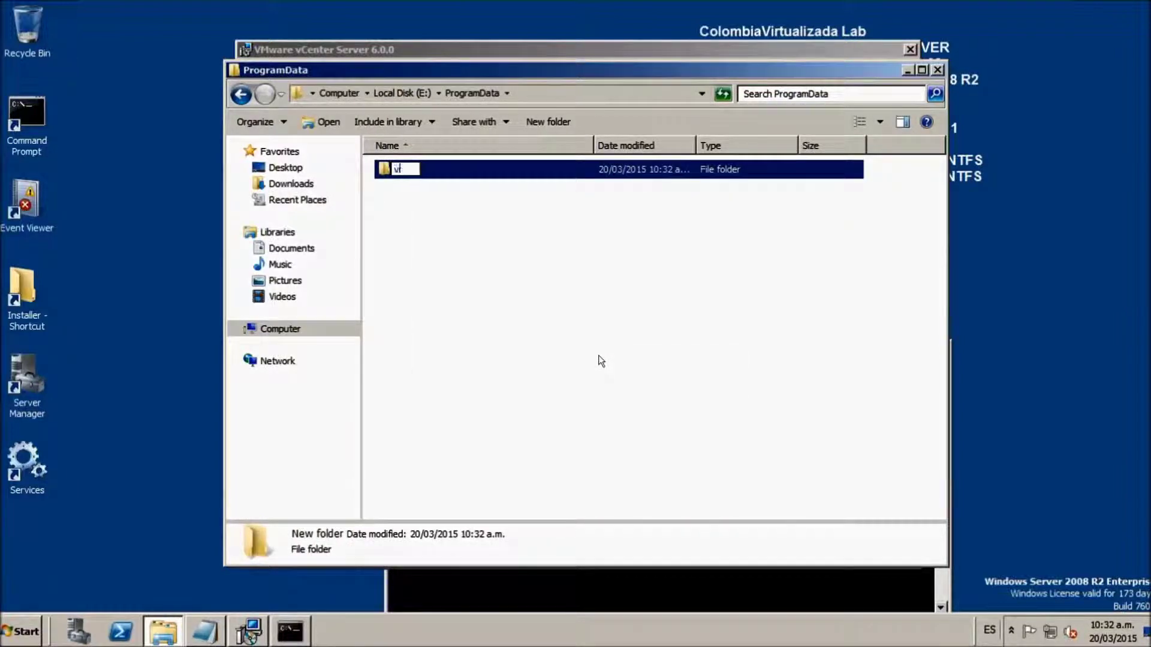
{"action": "key", "text": "BackSpace"}
{"action": "key", "text": "BackSpace"}
{"action": "key", "text": "BackSpace"}
{"action": "key", "text": "BackSpace"}
{"action": "type", "text": "VMware"}
{"action": "left_click", "coordinate": [179, 590]}
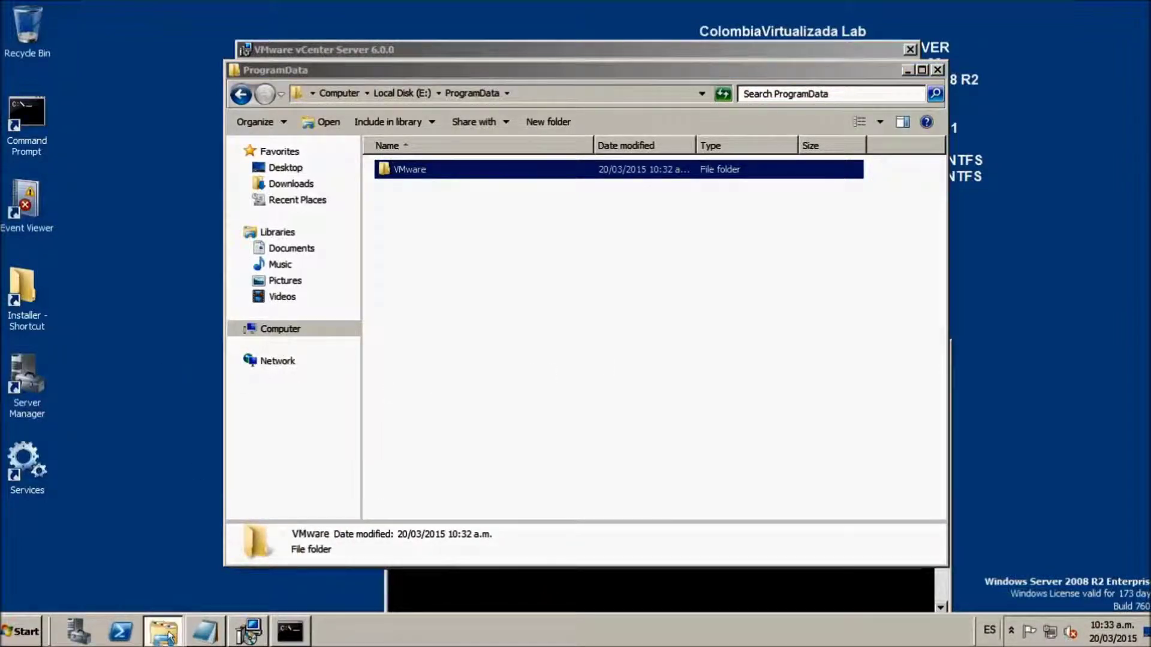
- Set the PSC data directory to E:\ProgramData\VMware\ and proceed to the installation summary
{"action": "left_click", "coordinate": [248, 631]}
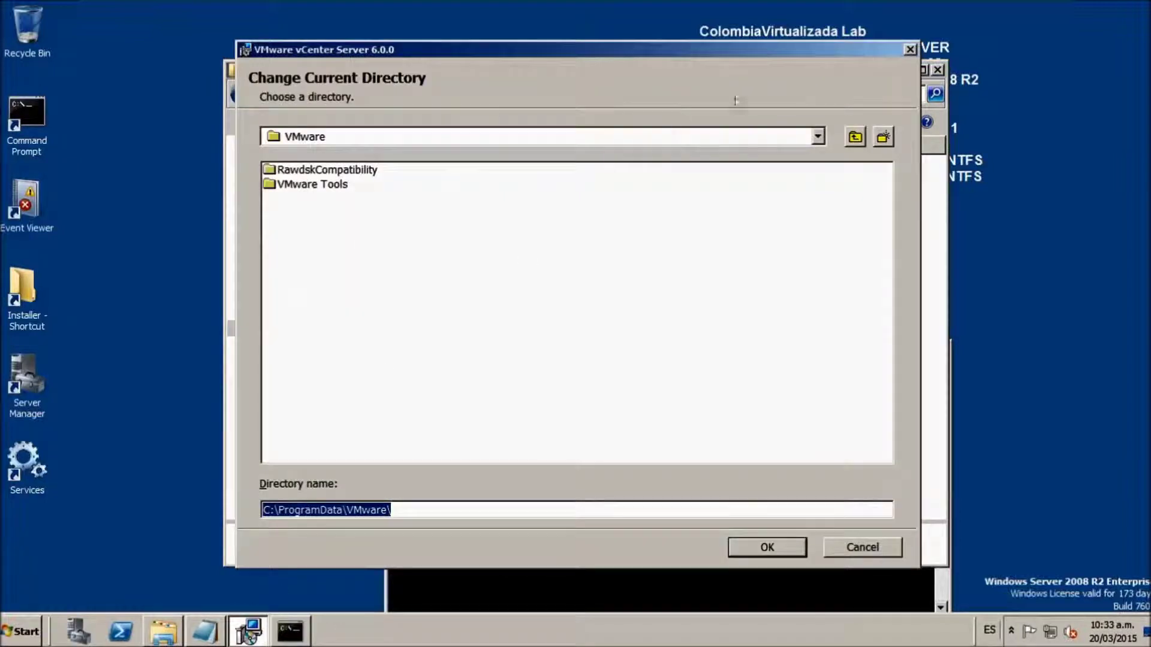
{"action": "left_click", "coordinate": [816, 138]}
{"action": "left_click", "coordinate": [397, 202]}
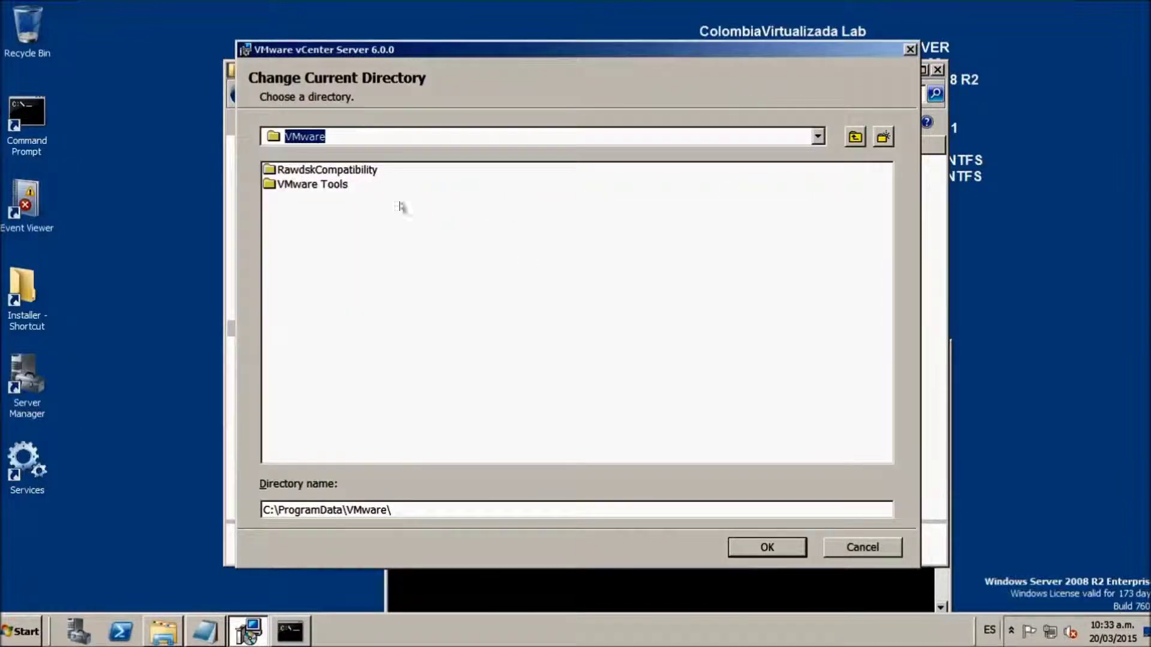
{"action": "left_click", "coordinate": [816, 136]}
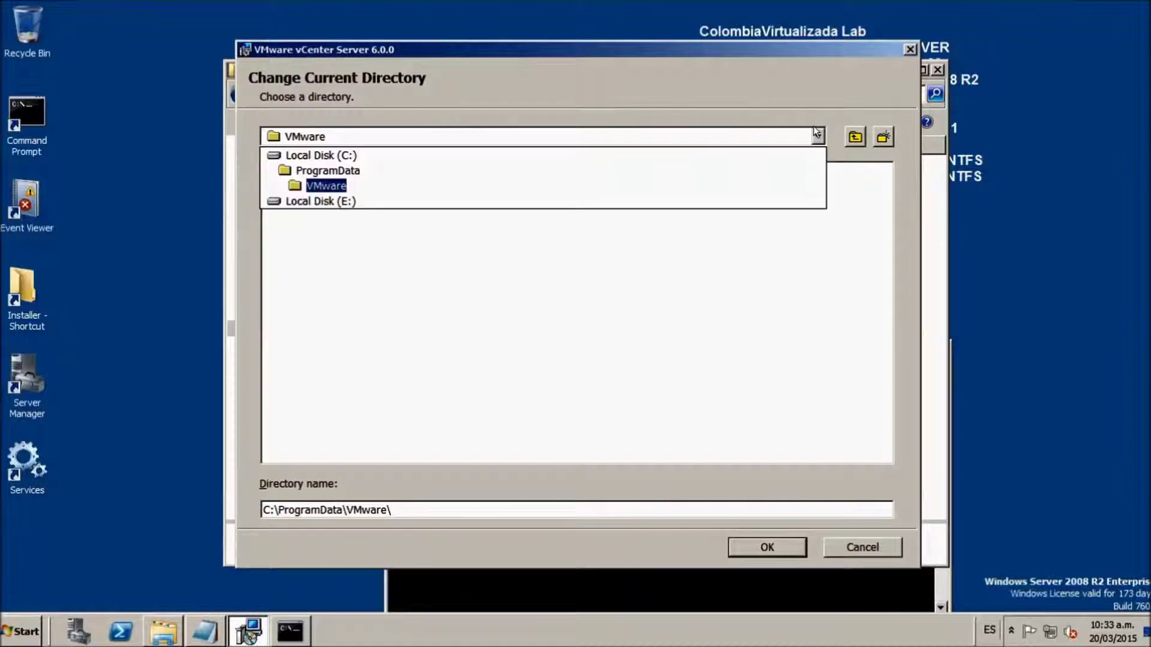
{"action": "left_click", "coordinate": [312, 201]}
{"action": "left_click", "coordinate": [310, 185]}
{"action": "double_click", "coordinate": [310, 185]}
{"action": "double_click", "coordinate": [297, 171]}
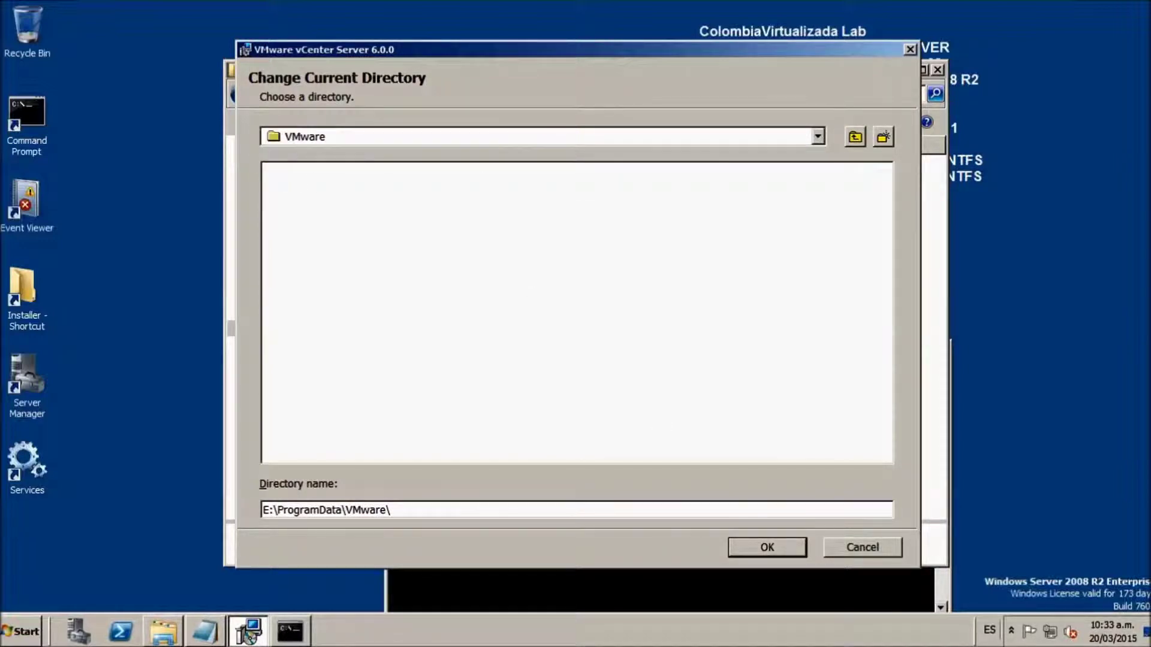
{"action": "left_click", "coordinate": [748, 538]}
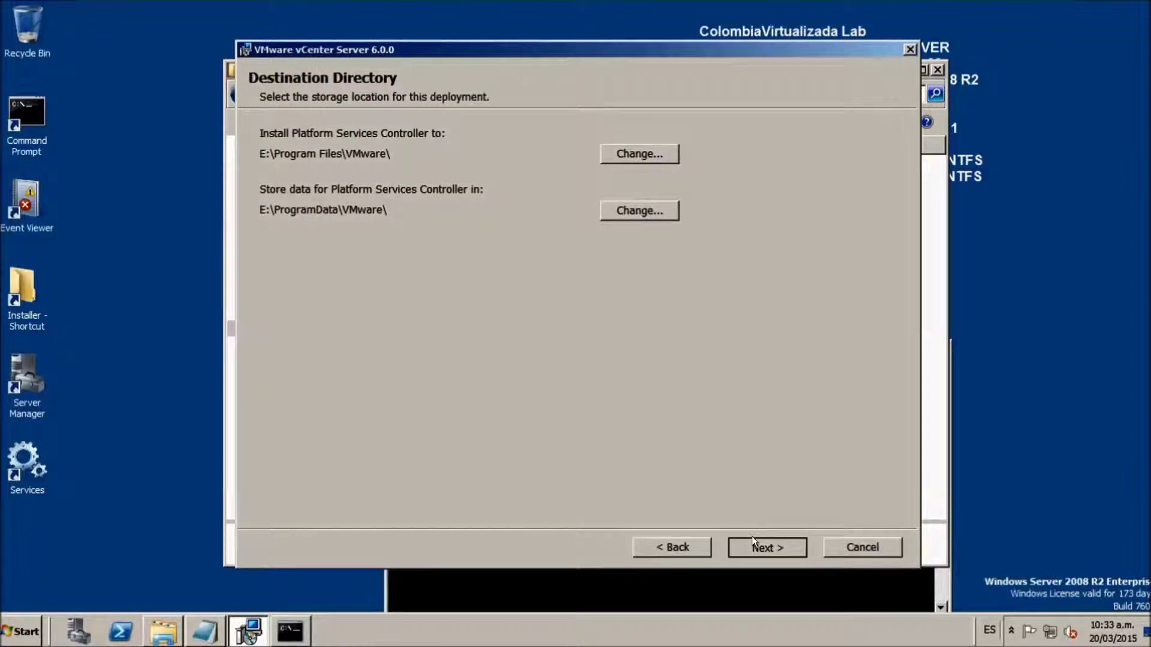
{"action": "left_click", "coordinate": [752, 536]}
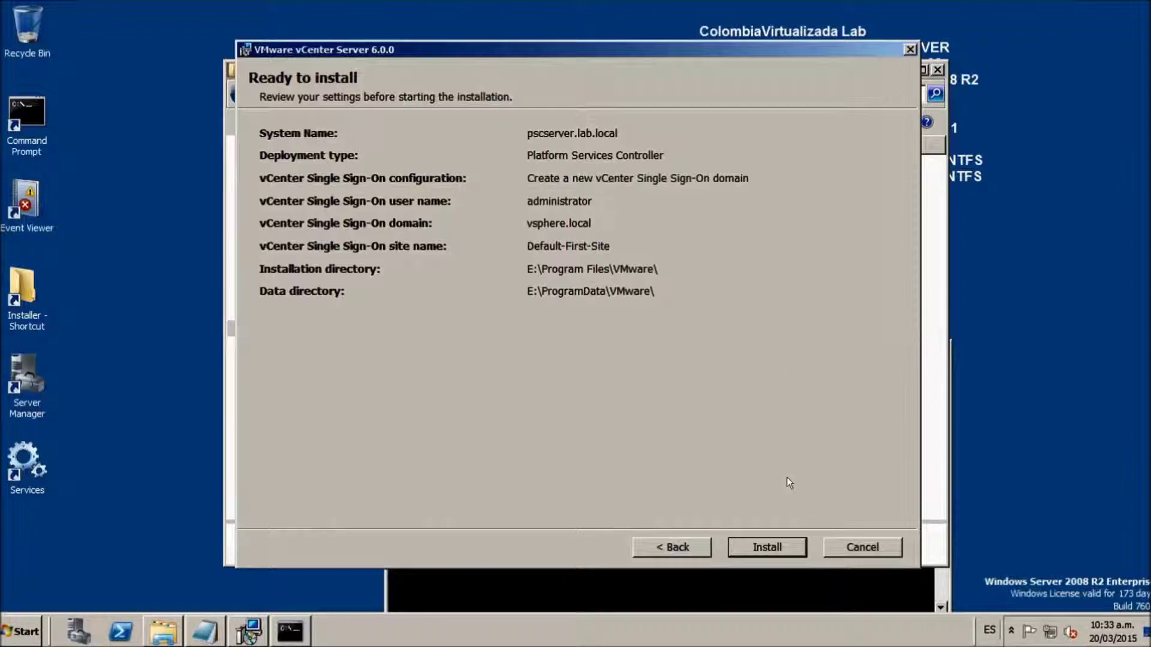
- Start the Platform Services Controller installation and wait until setup completes
{"action": "left_click", "coordinate": [769, 547]}
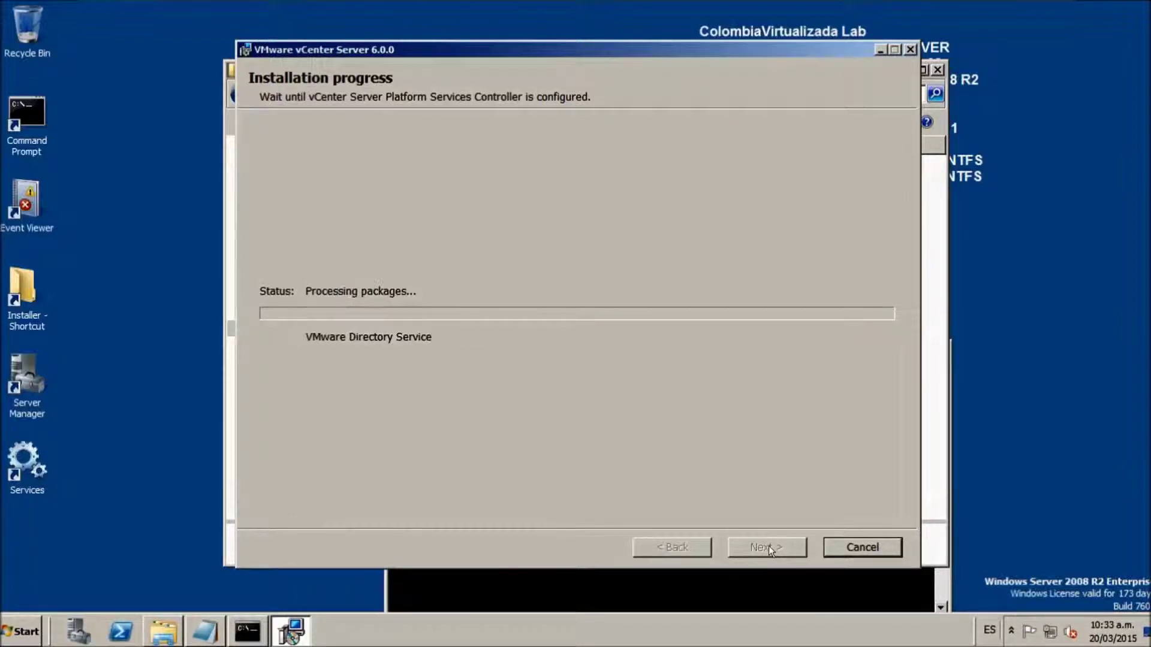
{"action": "mouse_move", "coordinate": [744, 5]}
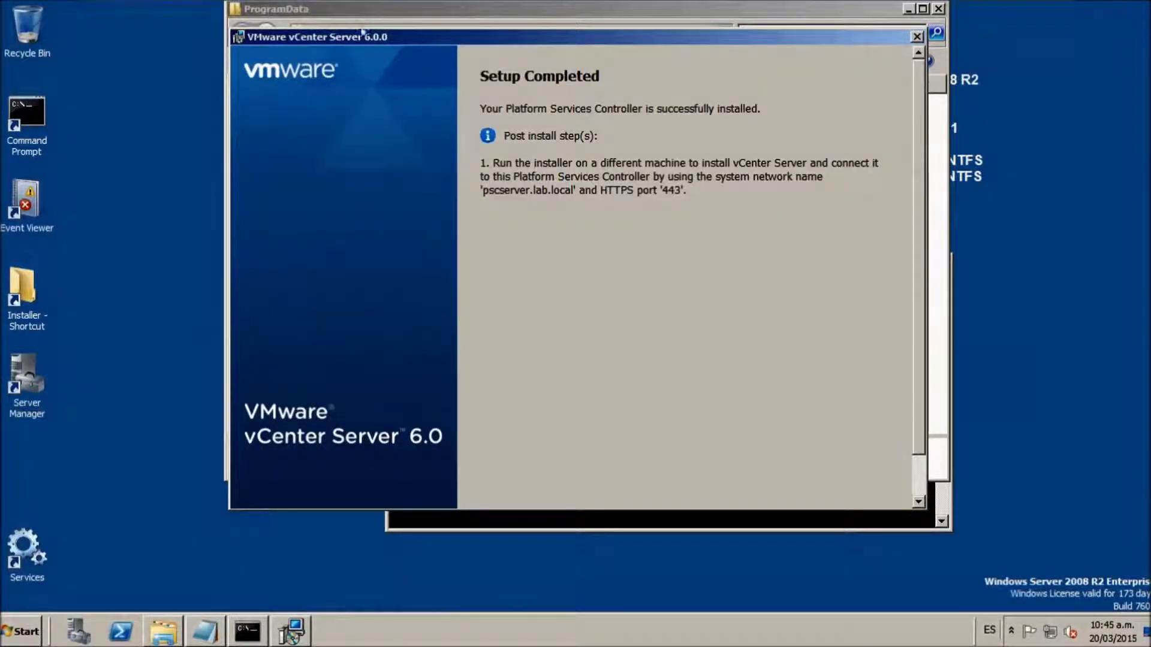
- Finish the PSC setup wizard, then close the ProgramData Explorer and Command Prompt windows
{"action": "left_click_drag", "start_coordinate": [362, 33], "coordinate": [428, 29]}
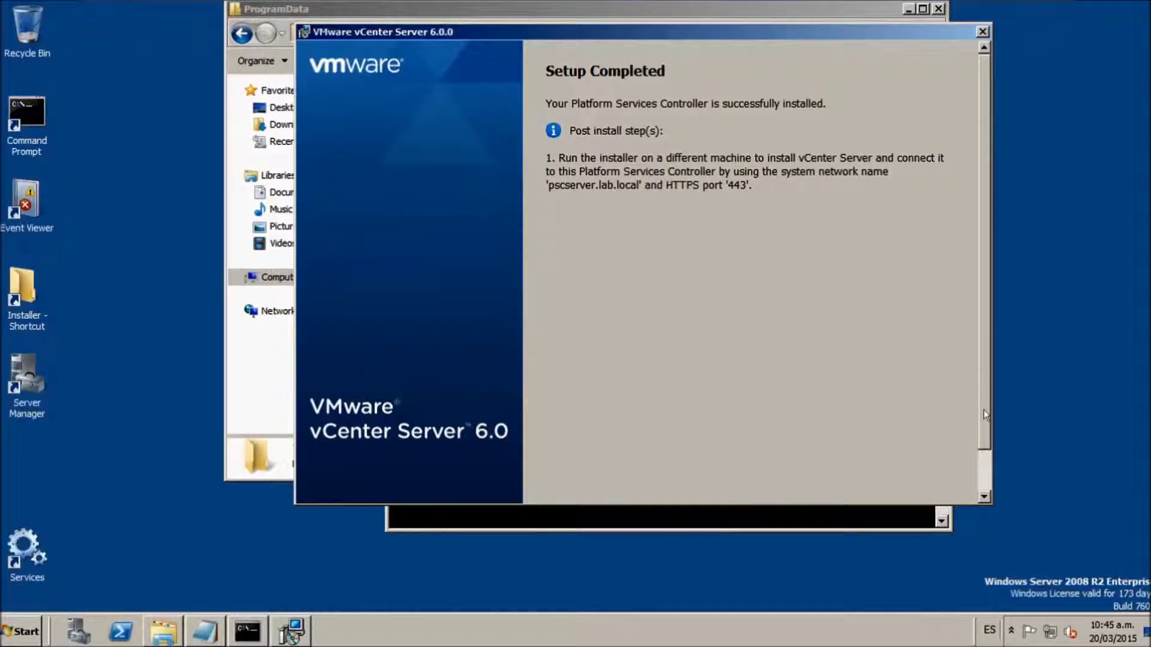
{"action": "left_click_drag", "start_coordinate": [983, 413], "coordinate": [983, 456]}
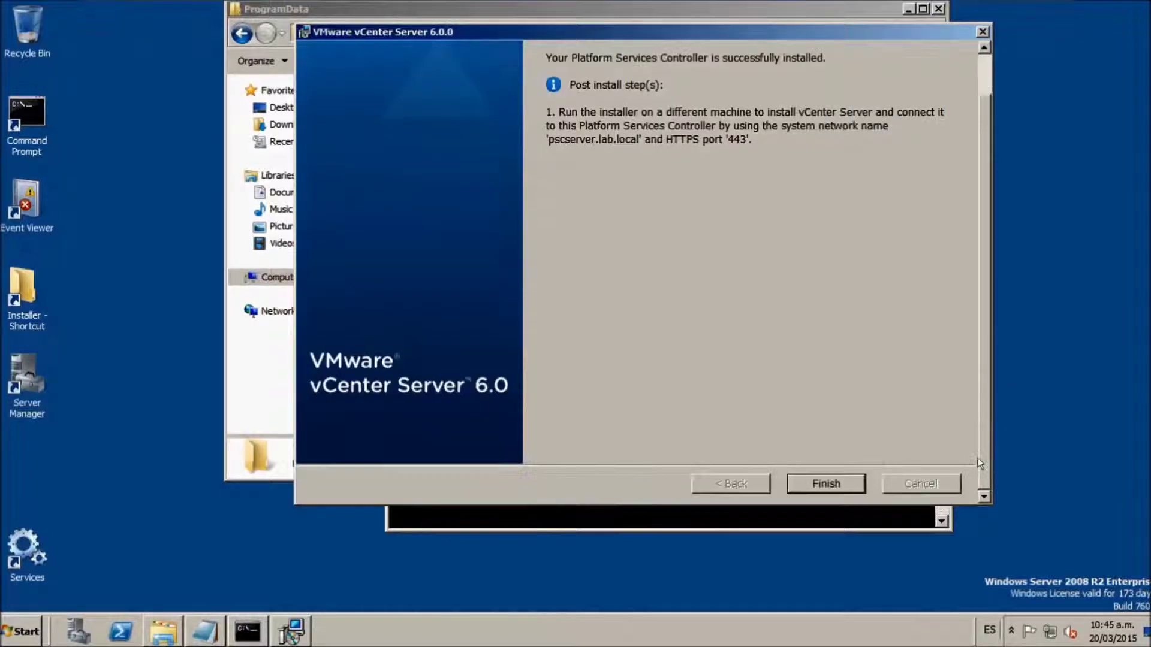
{"action": "left_click", "coordinate": [826, 484]}
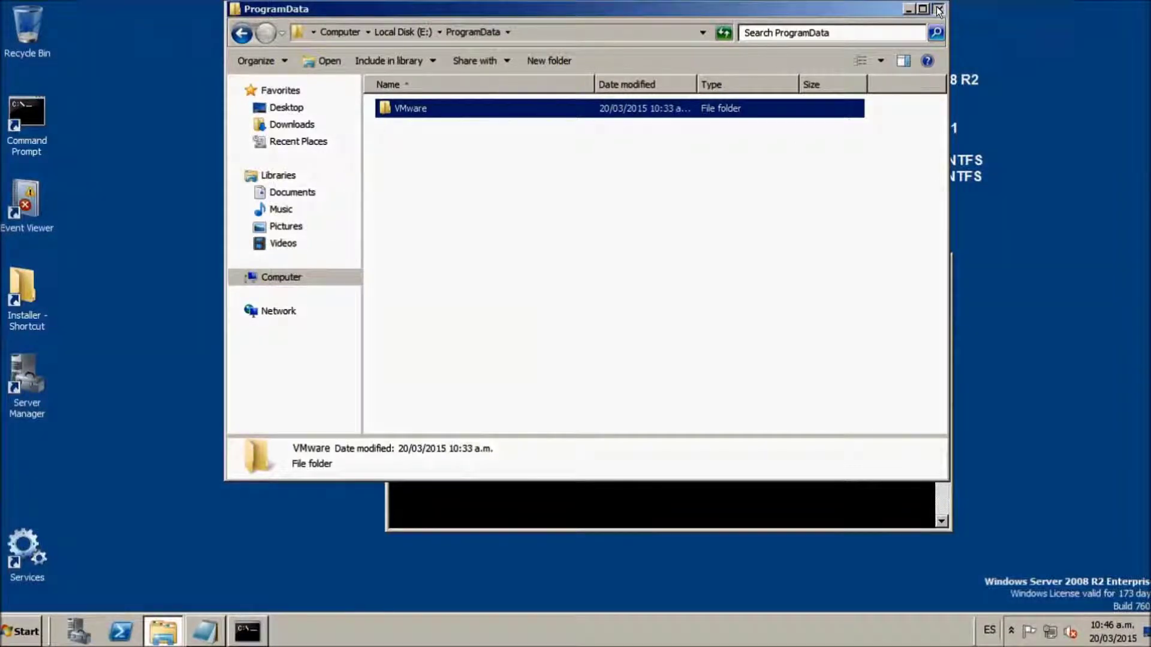
{"action": "left_click", "coordinate": [937, 9]}
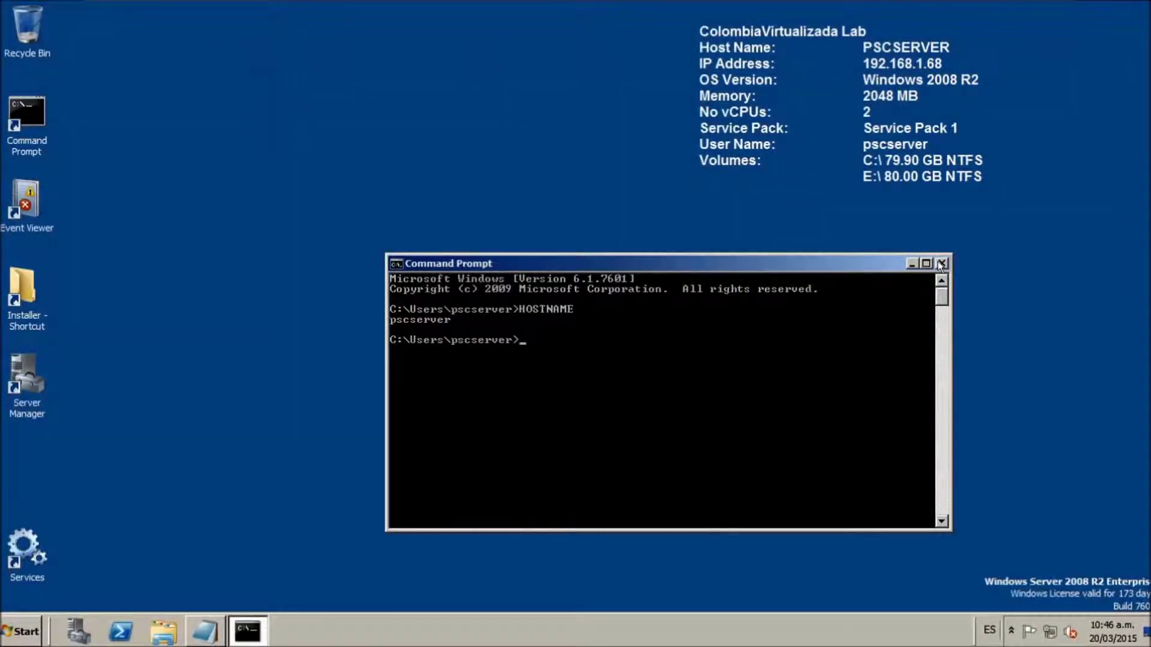
{"action": "left_click", "coordinate": [940, 263]}
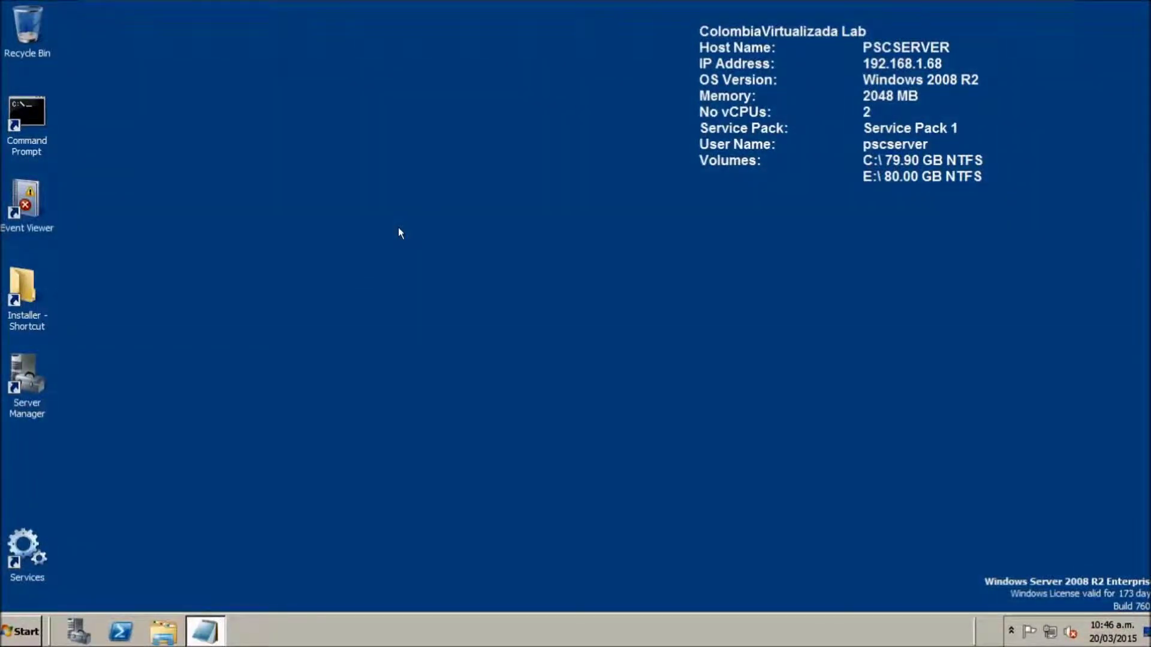
{"action": "mouse_move", "coordinate": [362, 3]}
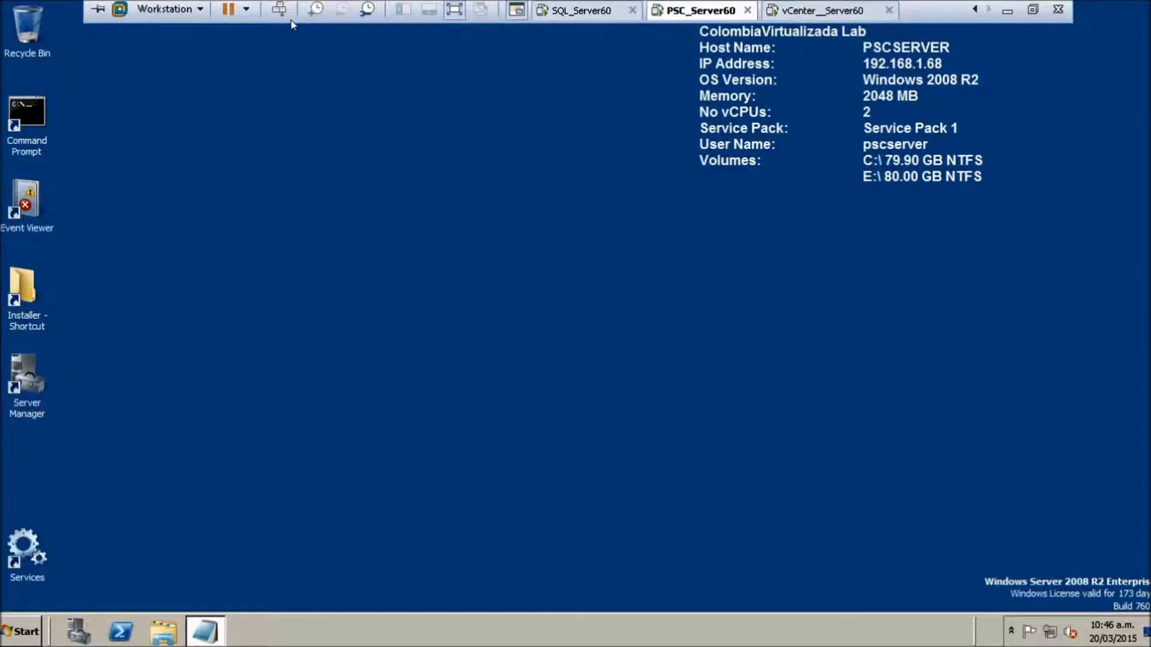
- Leave full screen, switch to the vCenter_Server60 VM, and restore the Notepad component list
{"action": "left_click", "coordinate": [455, 10]}
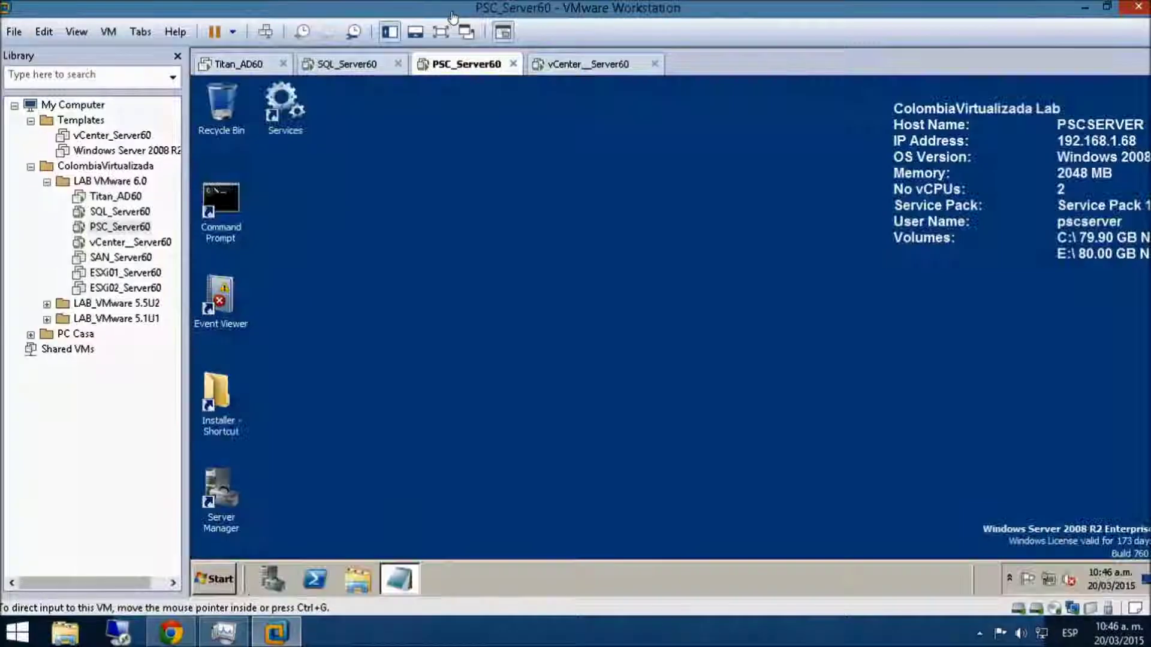
{"action": "left_click", "coordinate": [573, 65]}
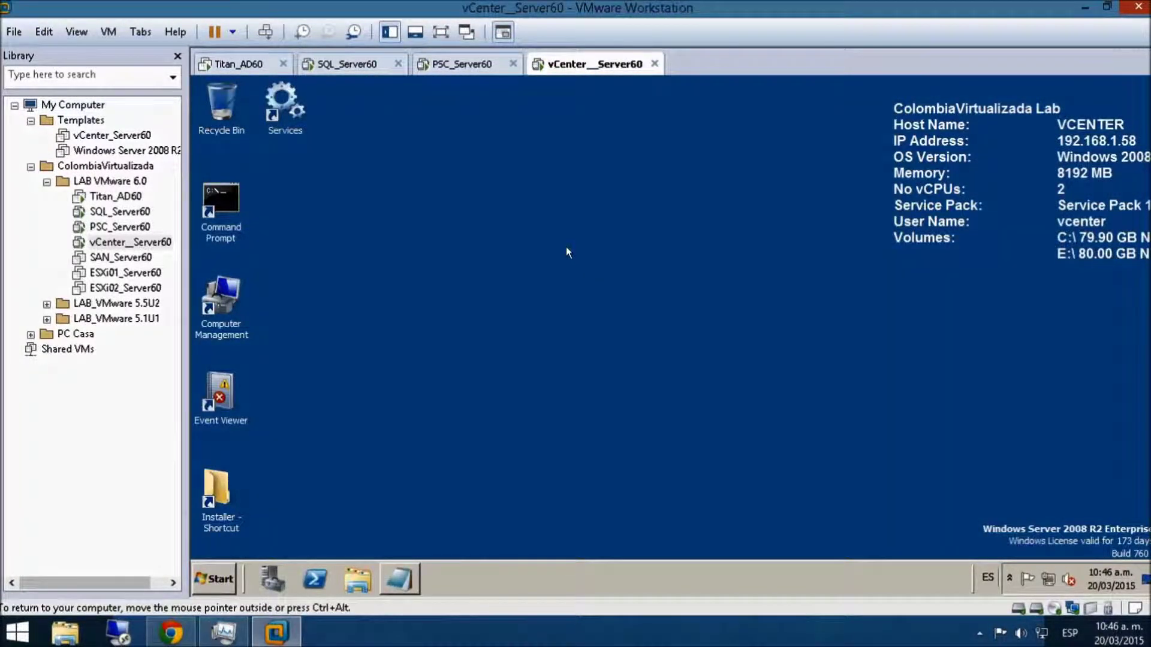
{"action": "left_click", "coordinate": [403, 575]}
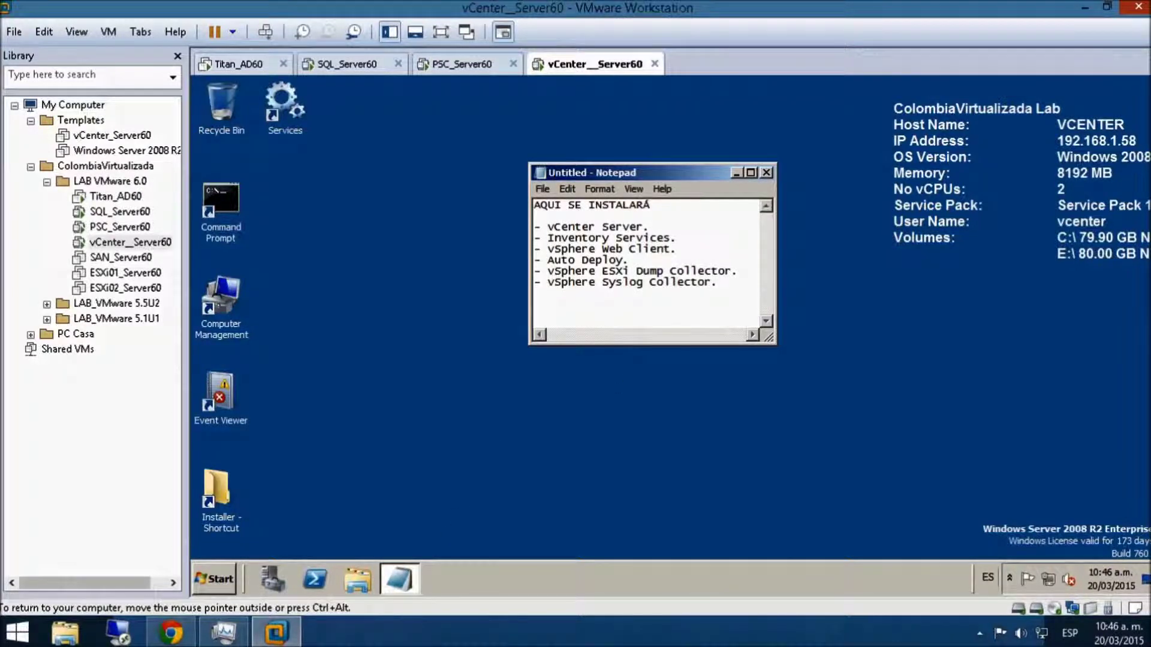
- Highlight the vCenter Server, Inventory Services, vSphere Web Client and Auto Deploy lines in turn
{"action": "key", "text": "shift+Left"}
{"action": "key", "text": "shift+Left"}
{"action": "key", "text": "shift+Left"}
{"action": "key", "text": "shift+Left"}
{"action": "key", "text": "shift+Left"}
{"action": "key", "text": "shift+Left"}
{"action": "key", "text": "shift+Left"}
{"action": "key", "text": "shift+Left"}
{"action": "key", "text": "shift+Left"}
{"action": "key", "text": "shift+Left"}
{"action": "key", "text": "shift+Left"}
{"action": "key", "text": "shift+Left"}
{"action": "key", "text": "shift+Left"}
{"action": "key", "text": "shift+Left"}
{"action": "key", "text": "shift+Left"}
{"action": "key", "text": "shift+Left"}
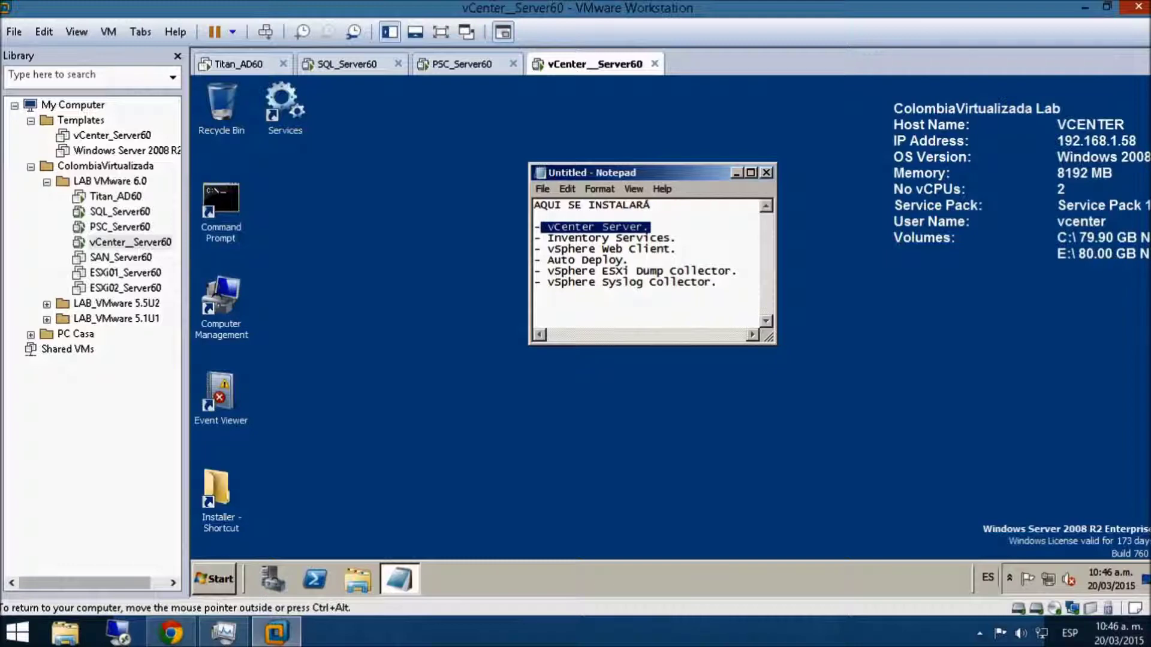
{"action": "key", "text": "Down"}
{"action": "key", "text": "End"}
{"action": "key", "text": "shift+Left"}
{"action": "key", "text": "shift+Left"}
{"action": "key", "text": "shift+Left"}
{"action": "key", "text": "shift+Left"}
{"action": "key", "text": "shift+Left"}
{"action": "key", "text": "shift+Left"}
{"action": "key", "text": "shift+Left"}
{"action": "key", "text": "shift+Left"}
{"action": "key", "text": "shift+Left"}
{"action": "key", "text": "shift+Left"}
{"action": "key", "text": "shift+Left"}
{"action": "key", "text": "shift+Left"}
{"action": "key", "text": "shift+Left"}
{"action": "key", "text": "shift+Left"}
{"action": "key", "text": "shift+Left"}
{"action": "key", "text": "shift+Left"}
{"action": "key", "text": "shift+Left"}
{"action": "key", "text": "shift+Left"}
{"action": "key", "text": "shift+Left"}
{"action": "key", "text": "shift+Left"}
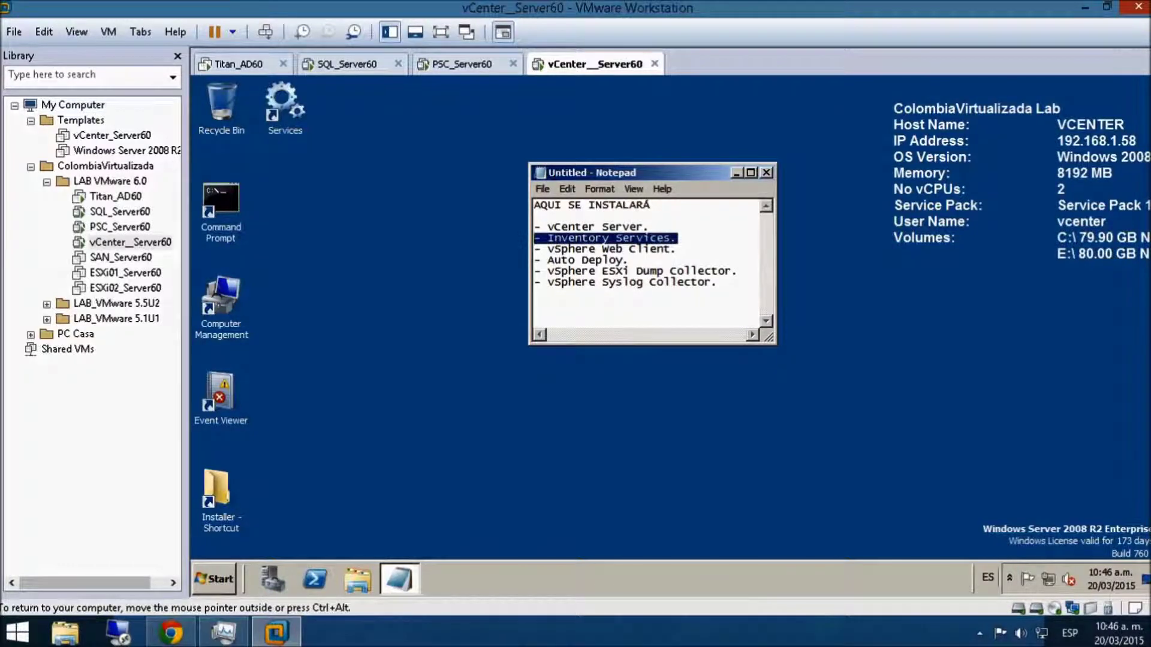
{"action": "left_click_drag", "start_coordinate": [677, 248], "coordinate": [519, 237]}
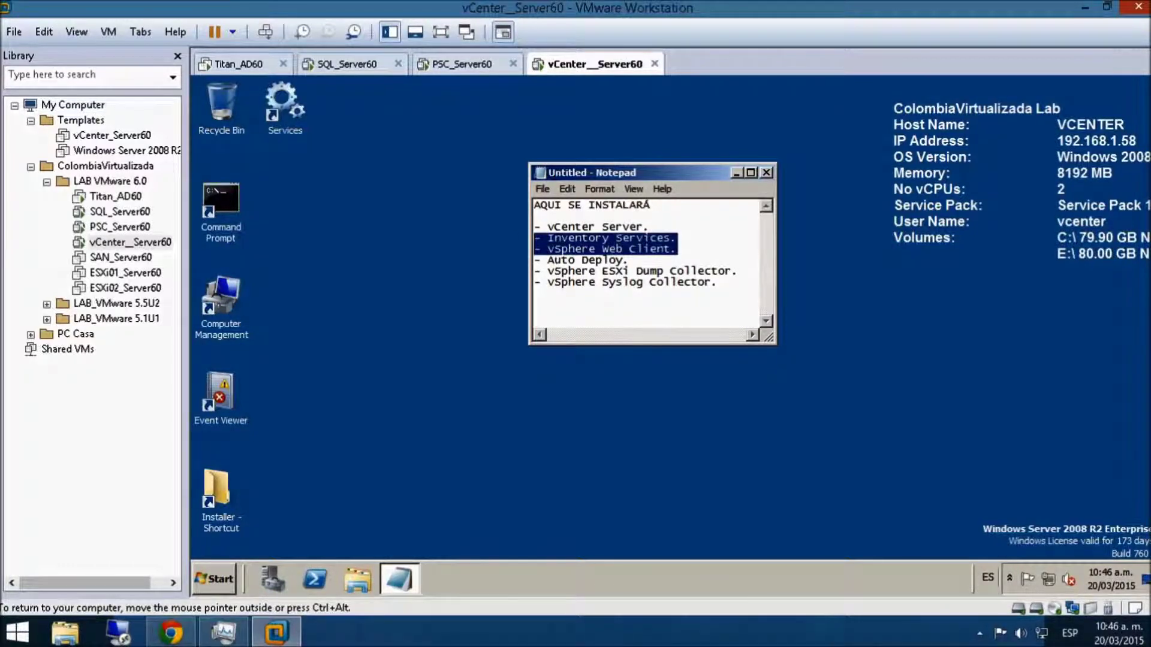
{"action": "left_click_drag", "start_coordinate": [626, 261], "coordinate": [533, 260]}
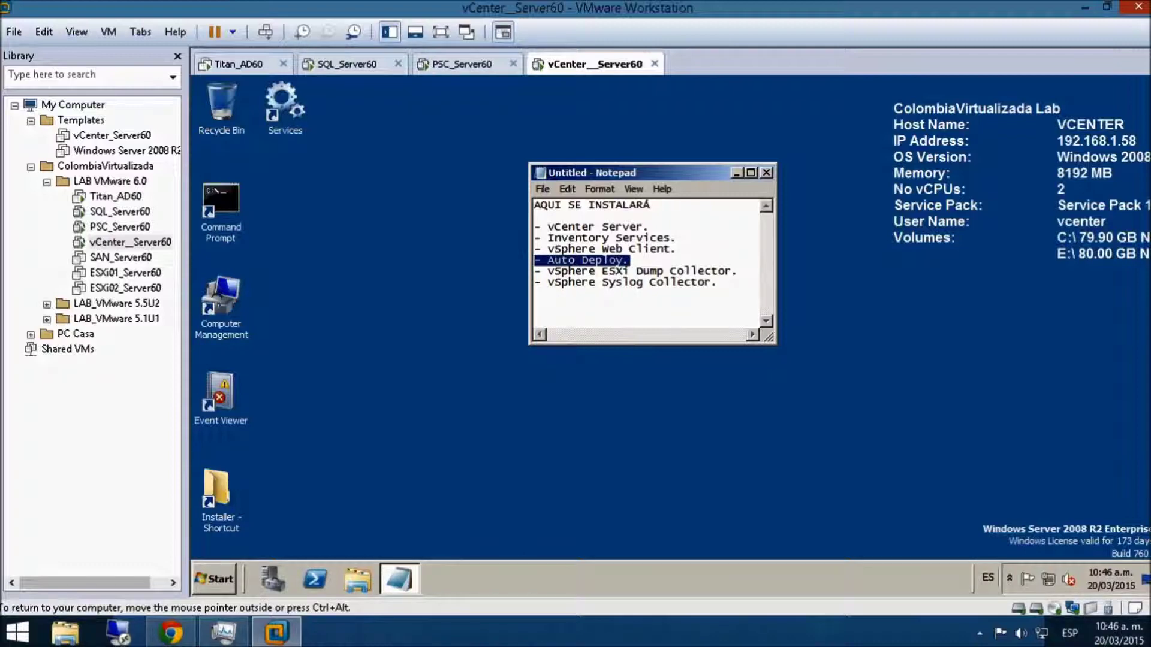
{"action": "left_click_drag", "start_coordinate": [719, 282], "coordinate": [525, 223]}
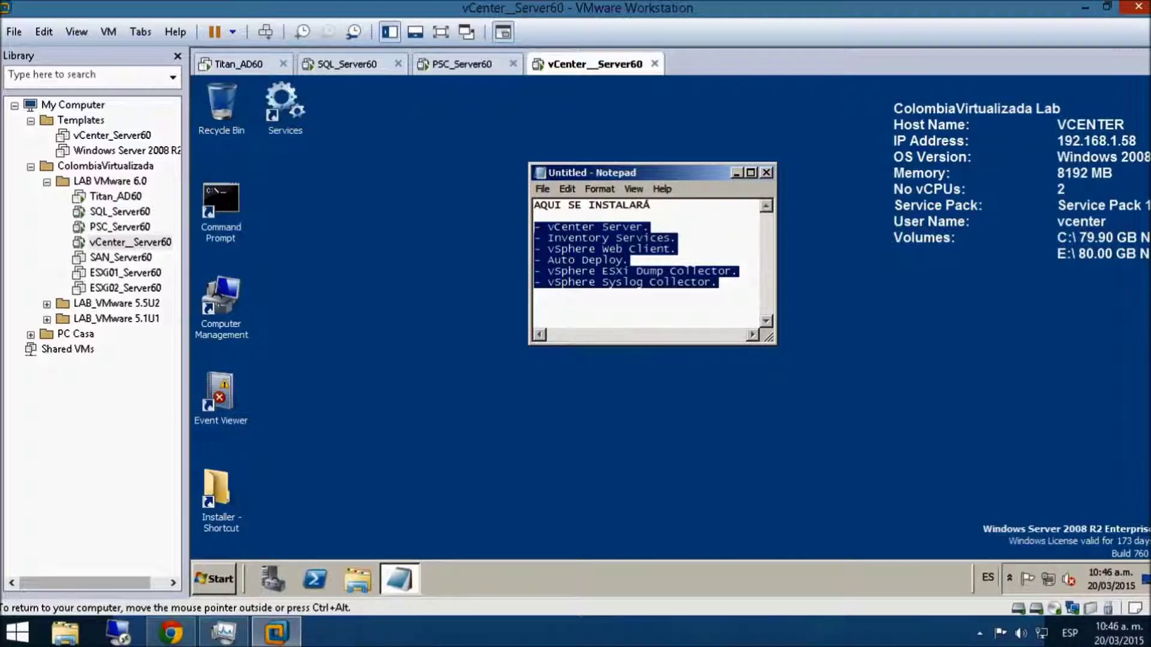
{"action": "left_click", "coordinate": [536, 216]}
- Type 'PSC' under the heading and briefly check the PSC_Server60 machine
{"action": "type", "text": "PSC"}
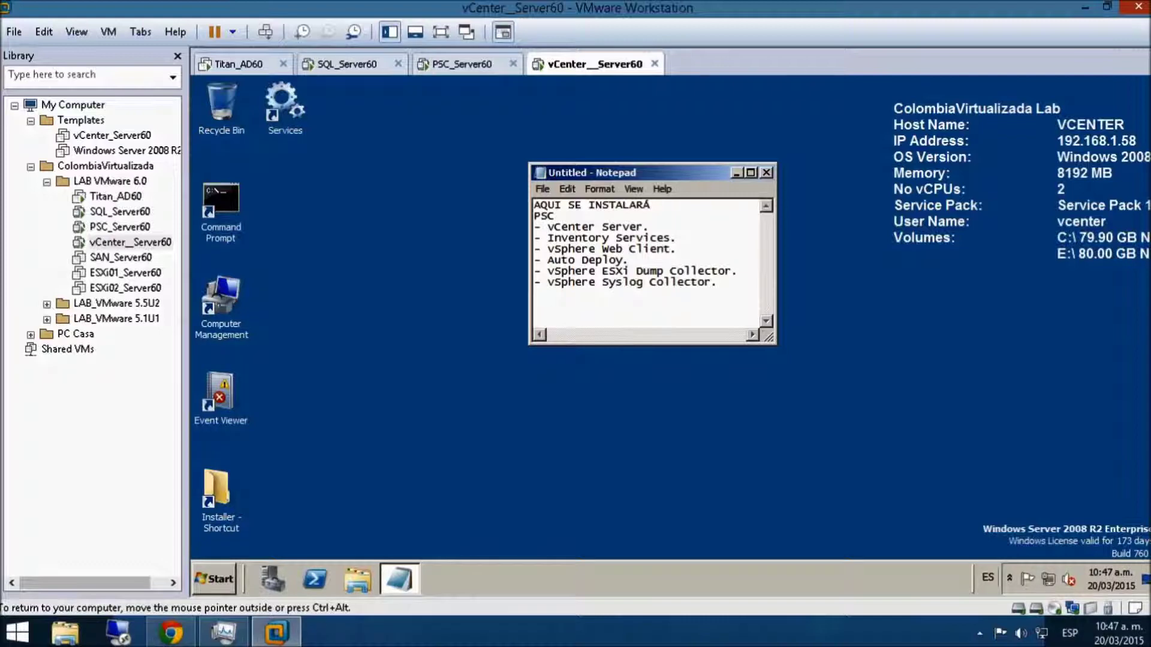
{"action": "left_click", "coordinate": [468, 66]}
{"action": "left_click", "coordinate": [579, 62]}
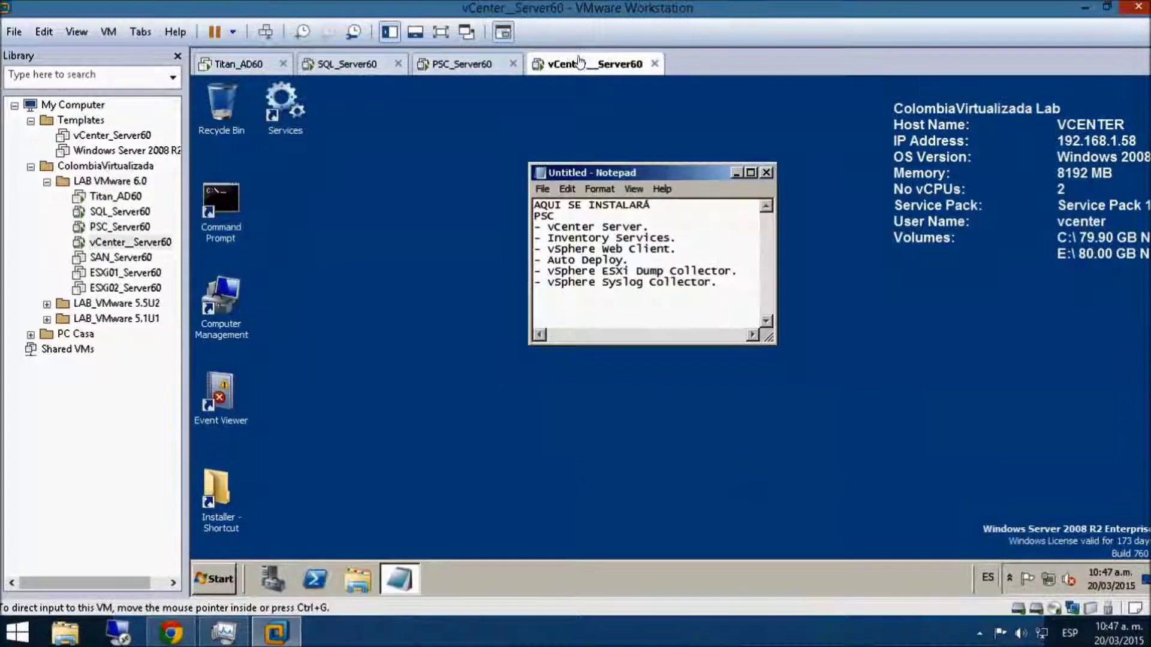
{"action": "left_click", "coordinate": [463, 67]}
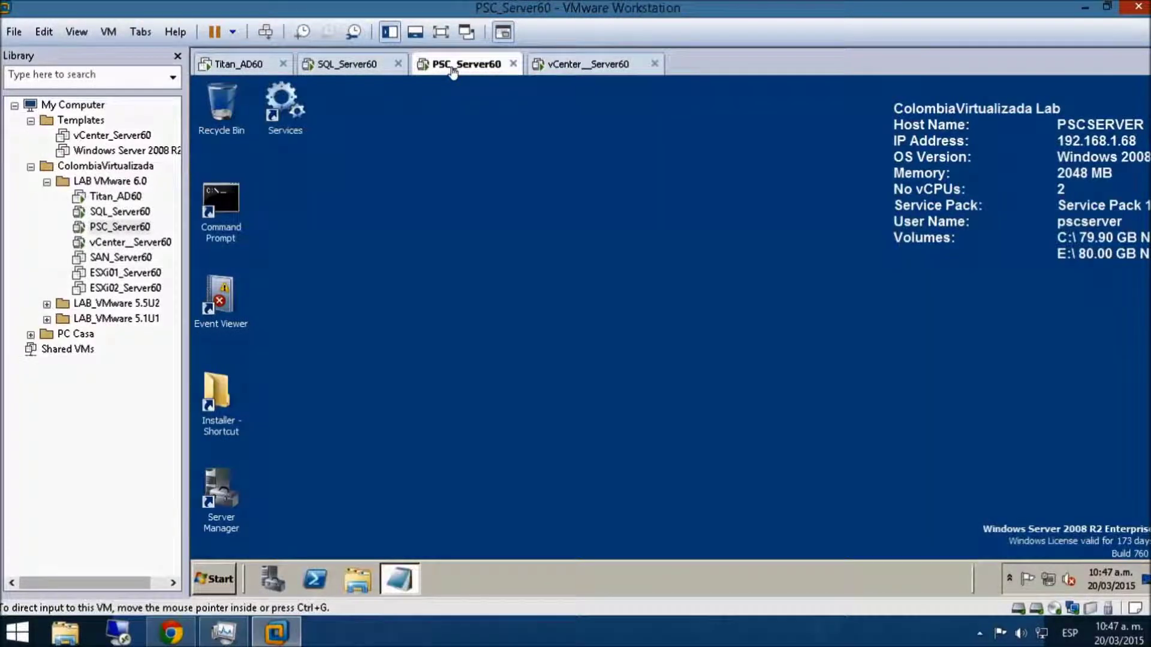
{"action": "left_click", "coordinate": [577, 64]}
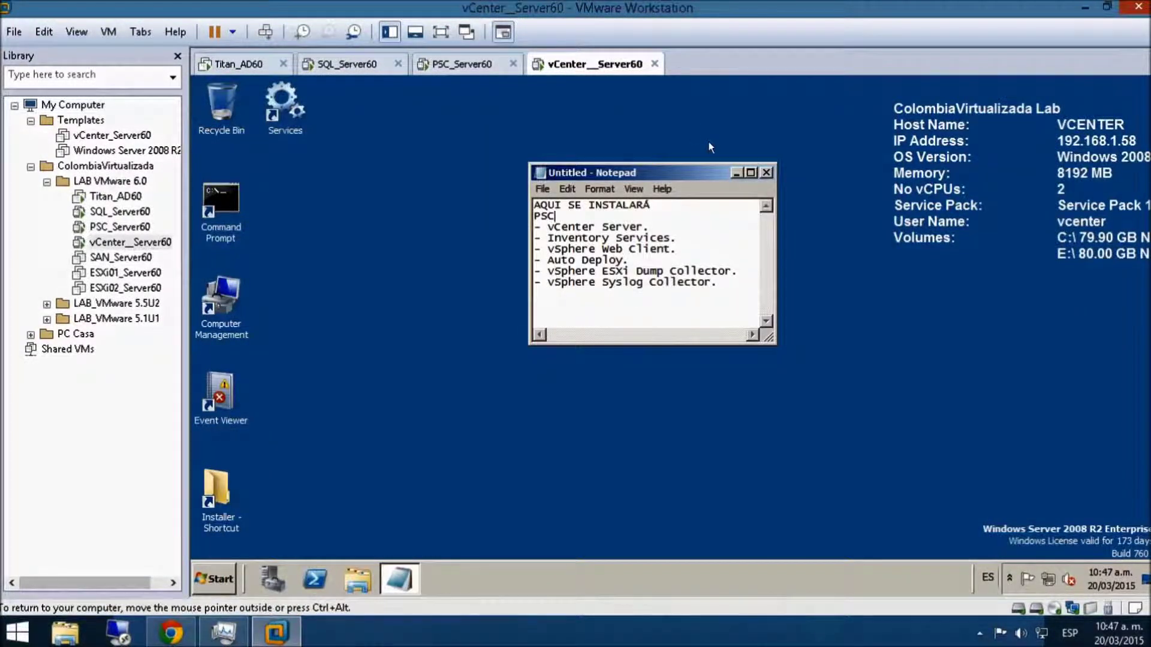
- Add an 'X DB' line at the end, glance at SQL_Server60, then minimize Notepad
{"action": "left_click", "coordinate": [536, 293]}
{"action": "type", "text": "X DB"}
{"action": "left_click", "coordinate": [350, 64]}
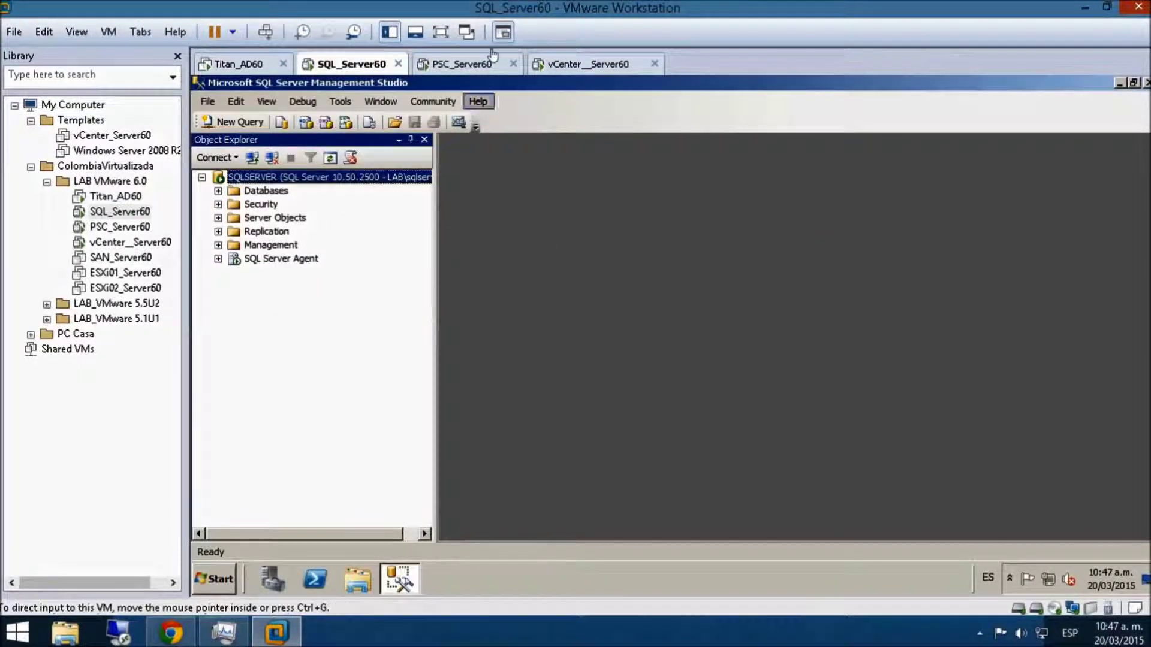
{"action": "left_click", "coordinate": [550, 63]}
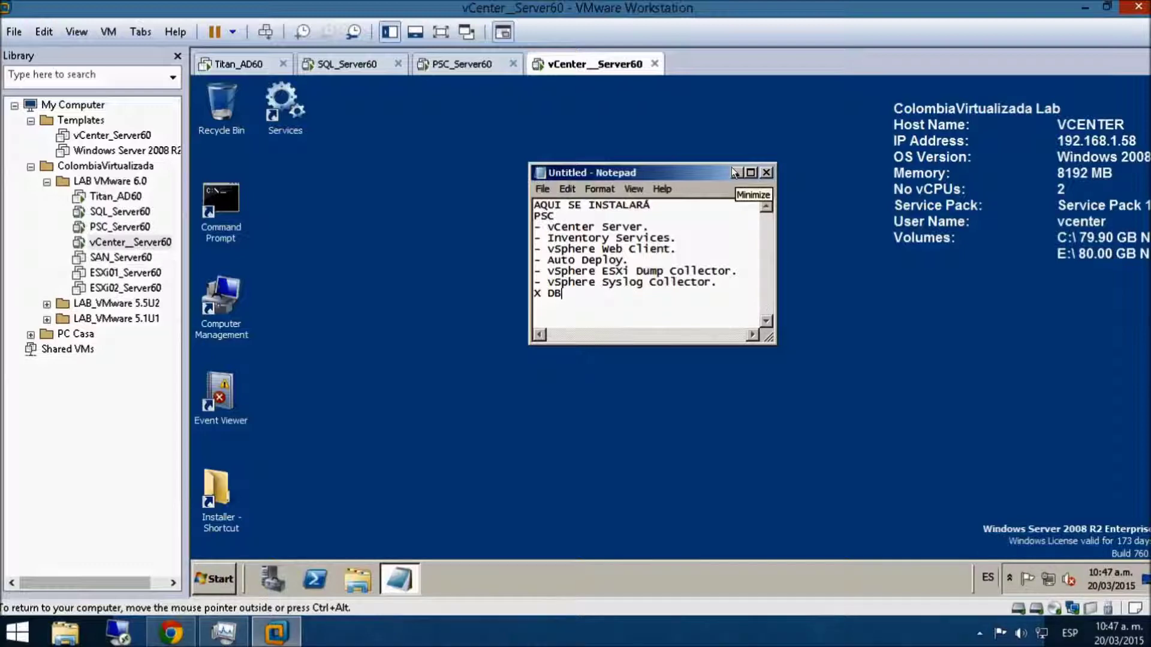
{"action": "left_click", "coordinate": [732, 171]}
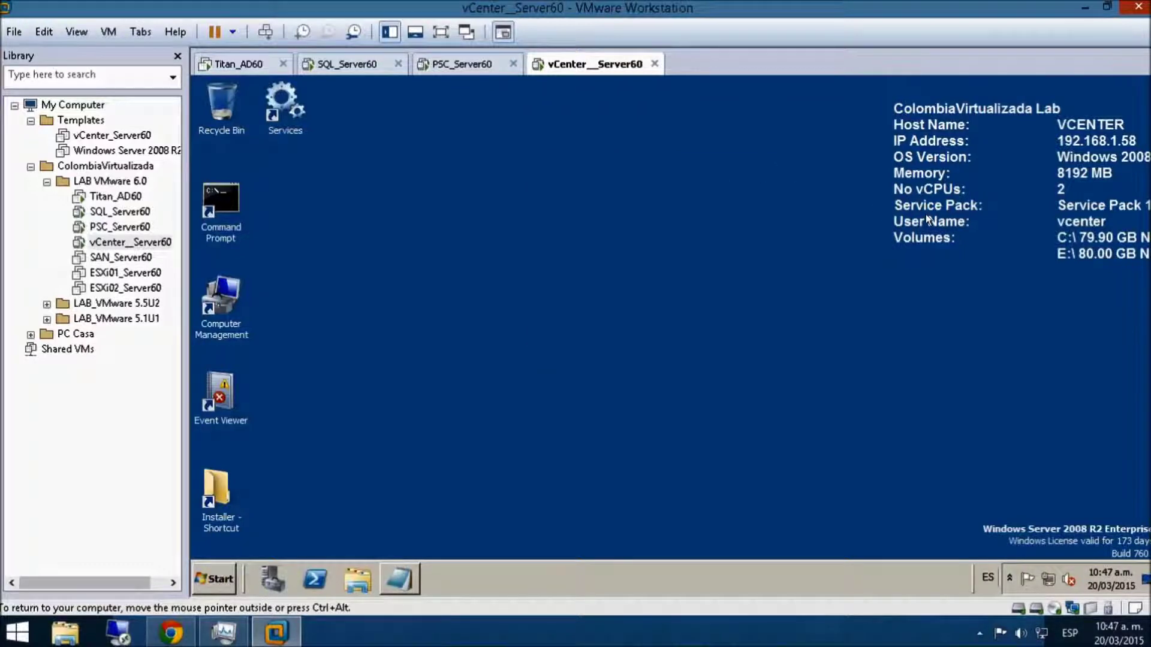
{"action": "left_click", "coordinate": [172, 633]}
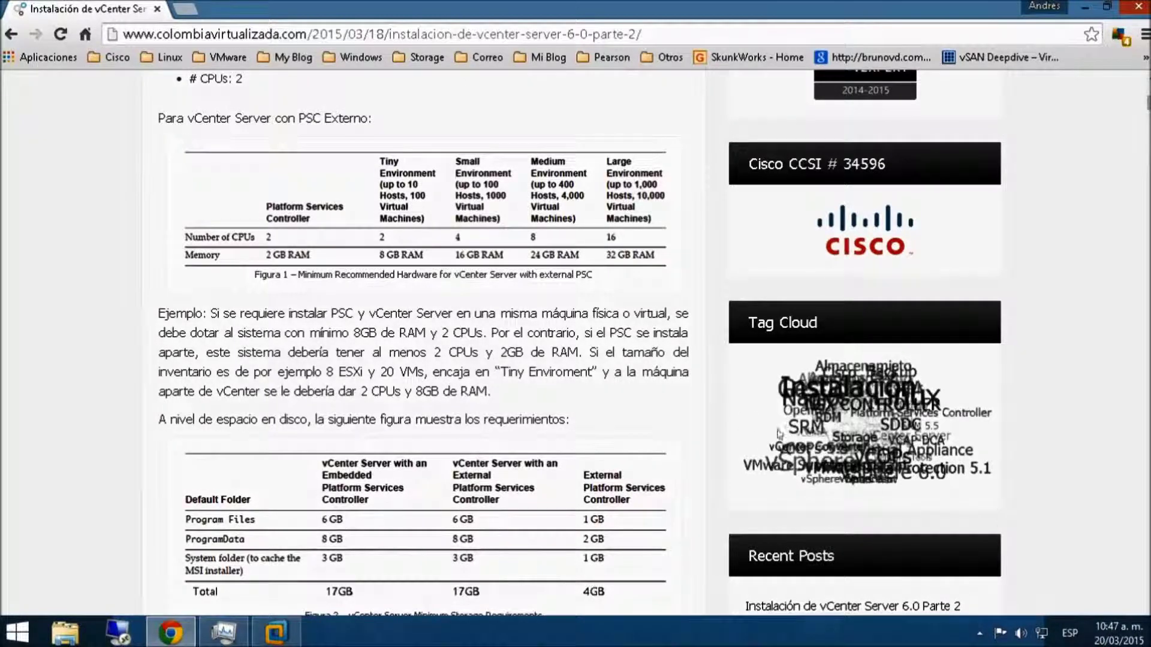
{"action": "left_click_drag", "start_coordinate": [372, 118], "coordinate": [294, 115]}
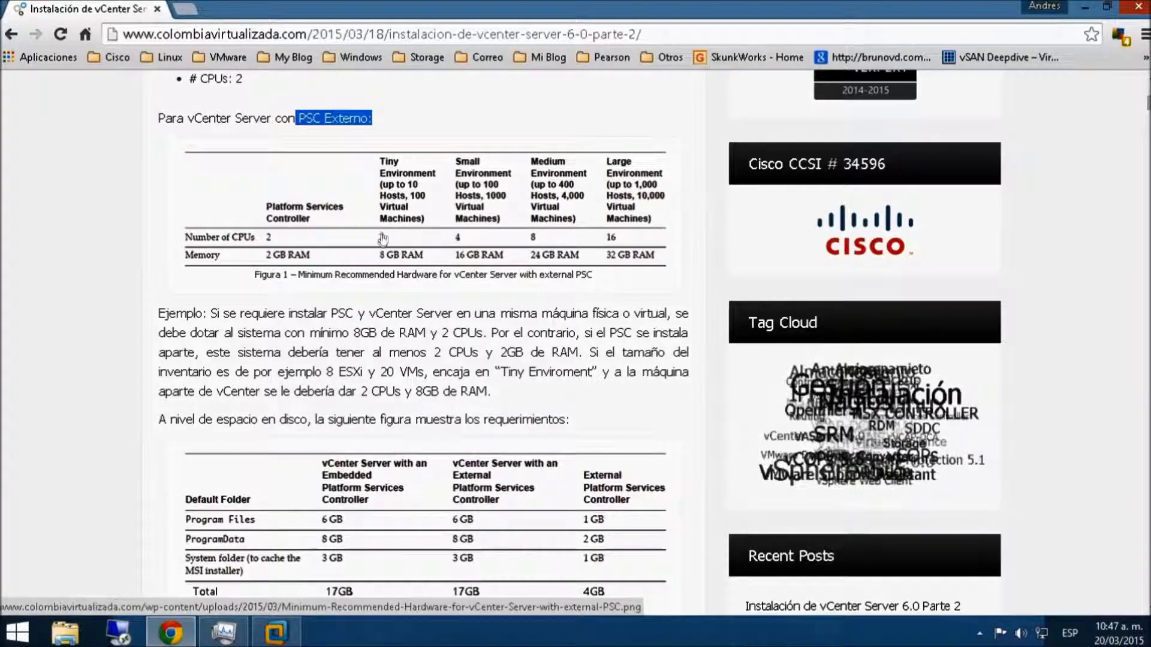
{"action": "left_click", "coordinate": [275, 632]}
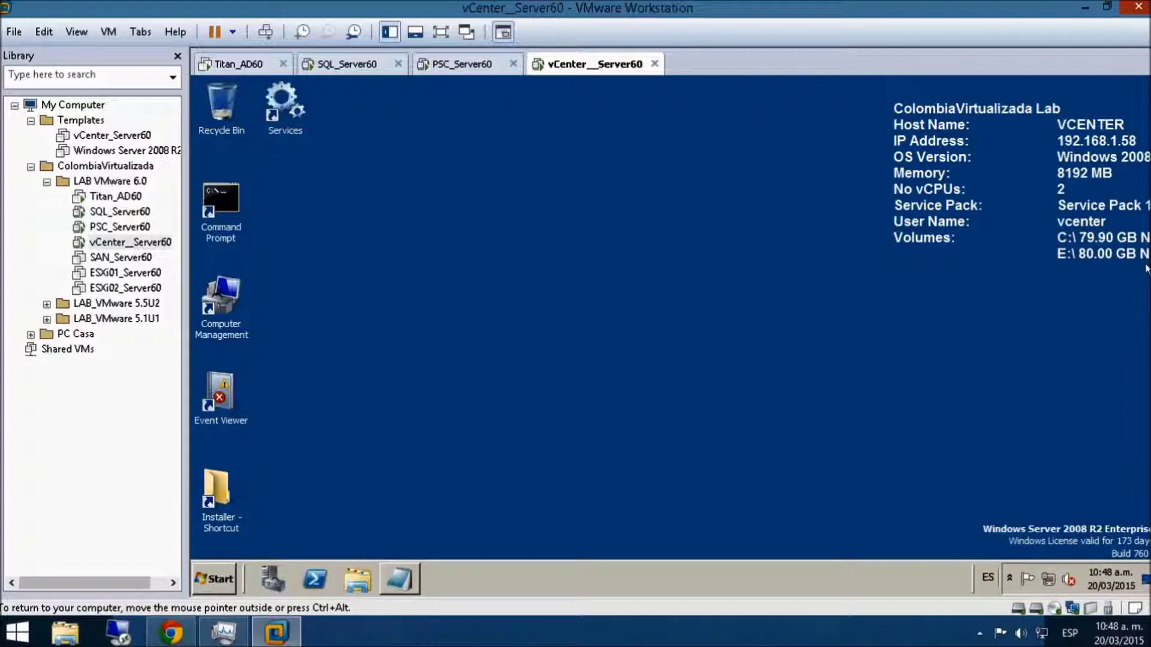
{"action": "left_click", "coordinate": [170, 633]}
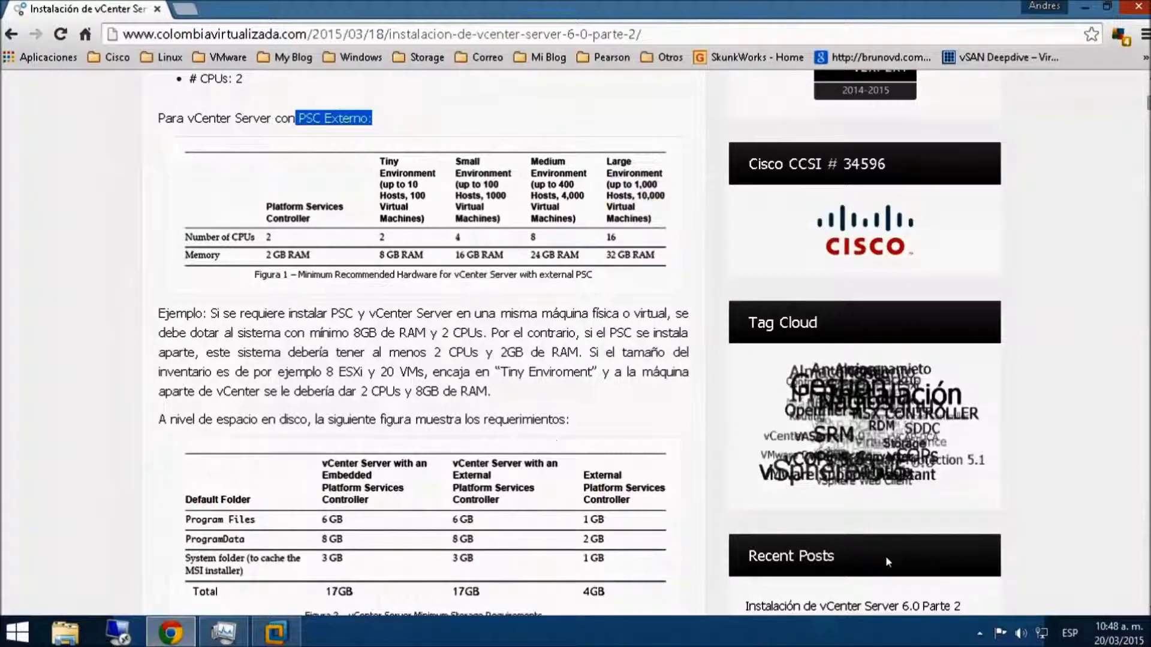
{"action": "scroll", "coordinate": [888, 561], "scroll_direction": "down", "scroll_amount": 3}
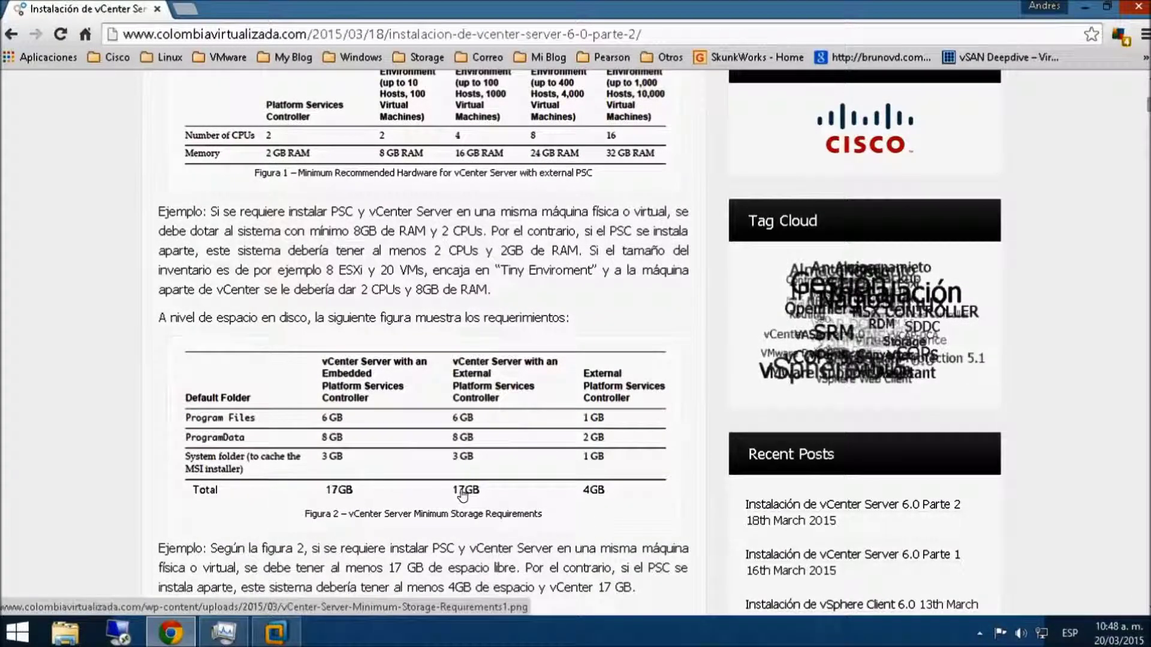
{"action": "left_click", "coordinate": [276, 632]}
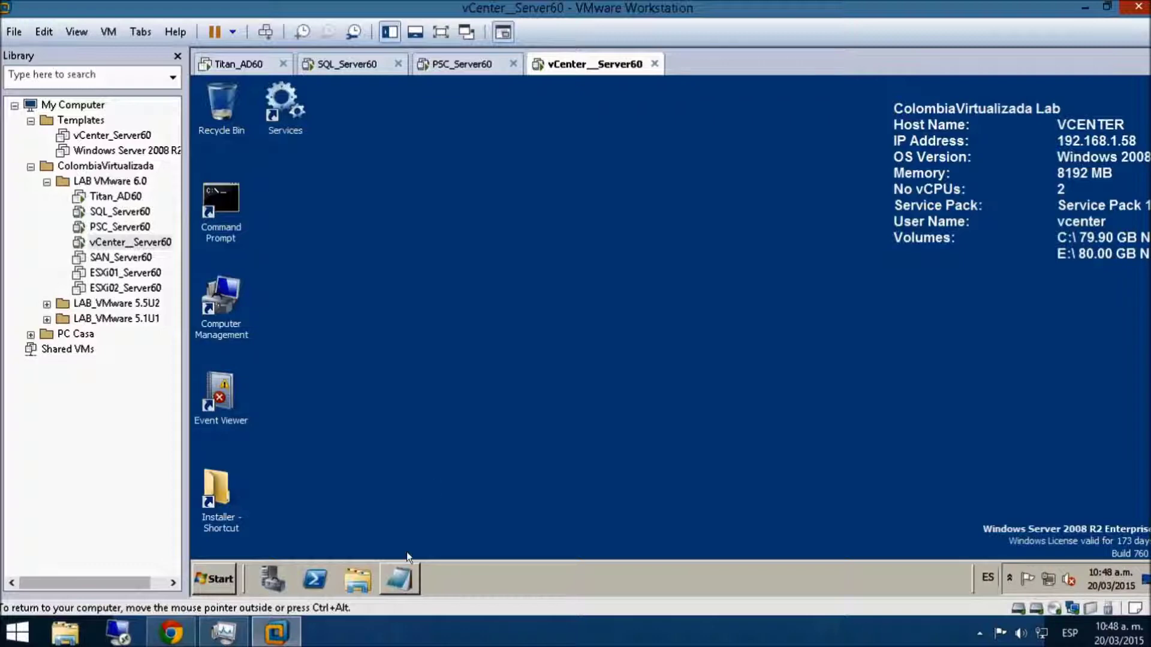
- Launch setup from the Installer\SQL_Server 2008 R2 SP1 X64 folder and approve the UAC prompt
{"action": "double_click", "coordinate": [224, 478]}
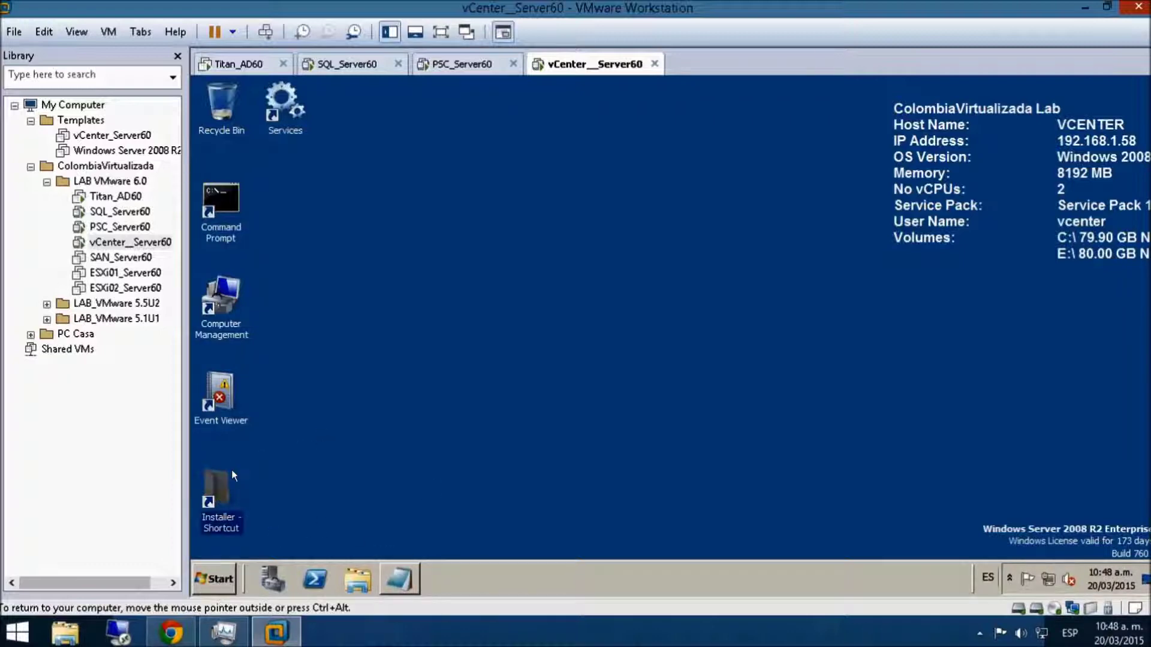
{"action": "double_click", "coordinate": [539, 204]}
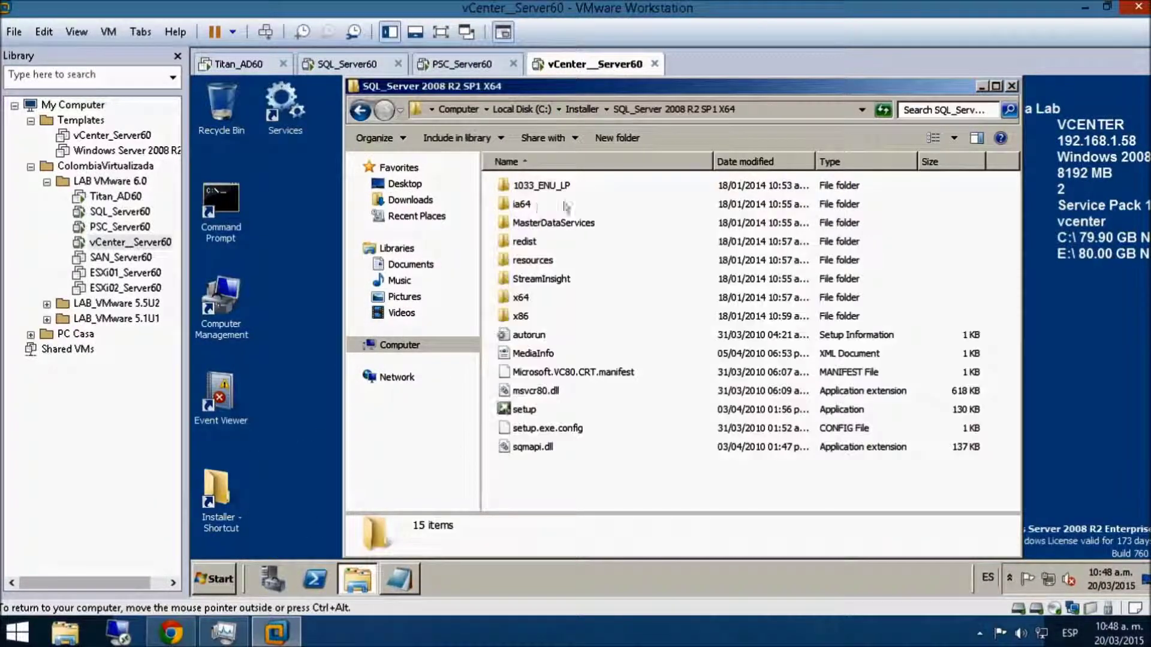
{"action": "double_click", "coordinate": [742, 86]}
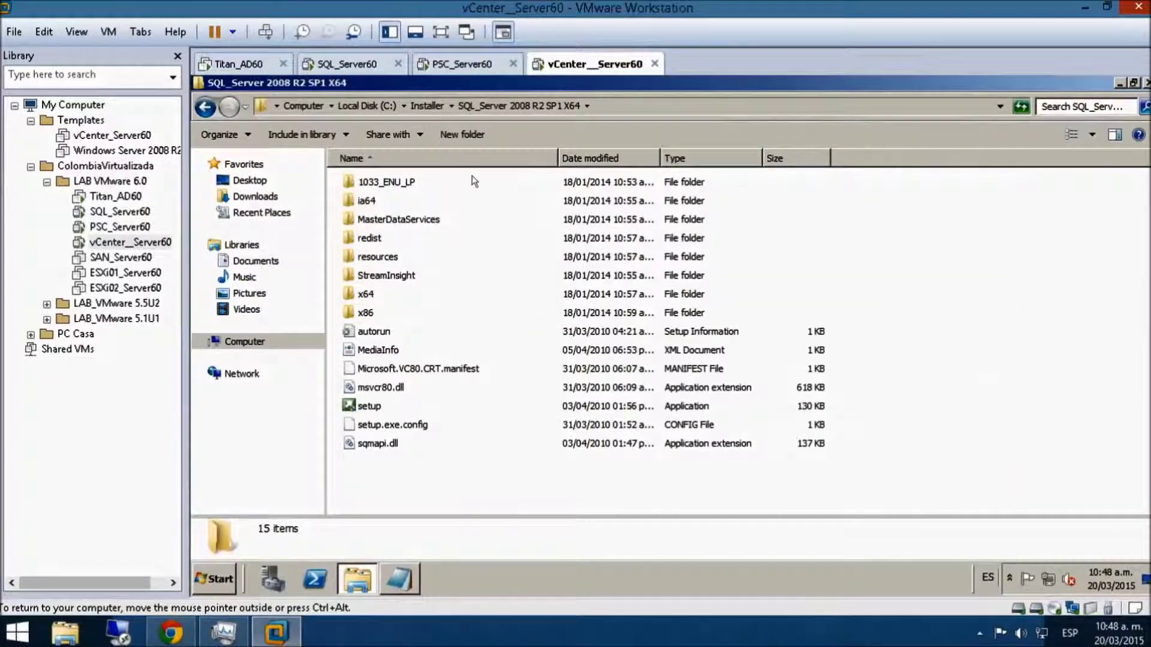
{"action": "double_click", "coordinate": [368, 405]}
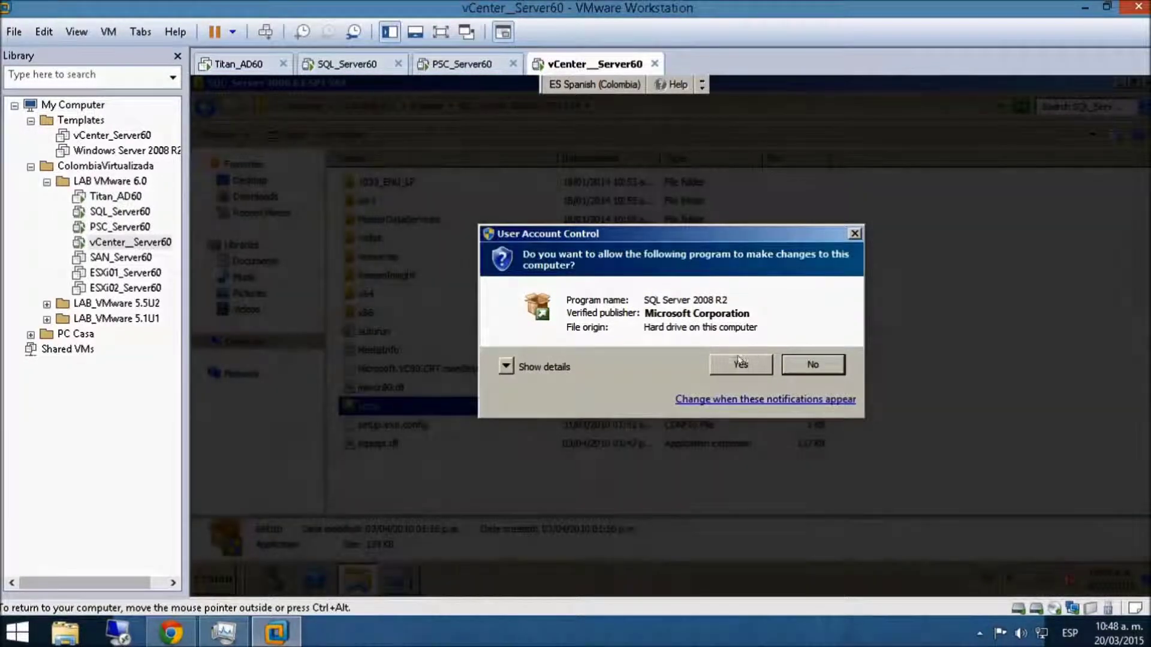
{"action": "left_click", "coordinate": [740, 364]}
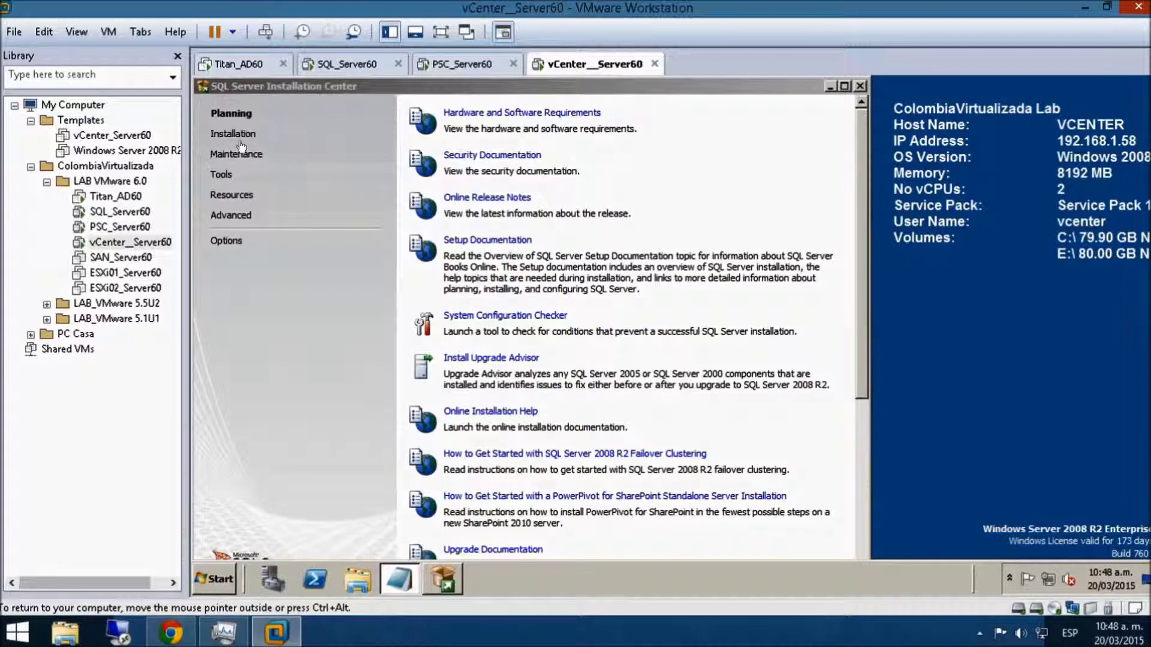
- Start a new SQL Server installation and accept the passed setup support rules
{"action": "left_click", "coordinate": [237, 136]}
{"action": "left_click", "coordinate": [527, 114]}
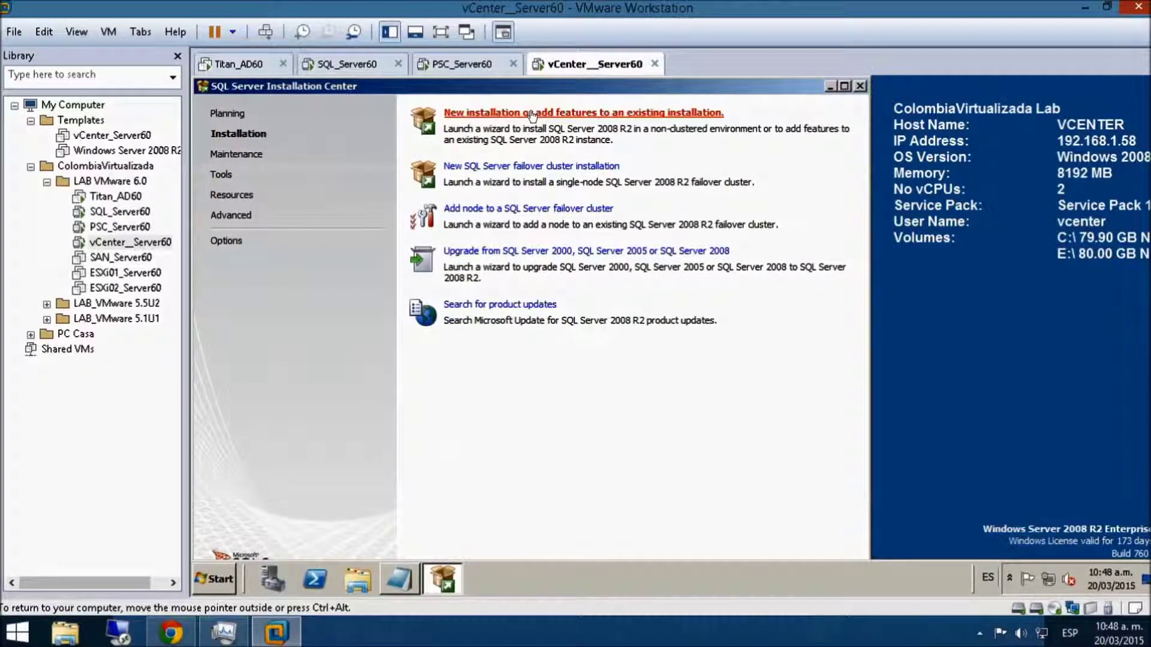
{"action": "left_click", "coordinate": [860, 86]}
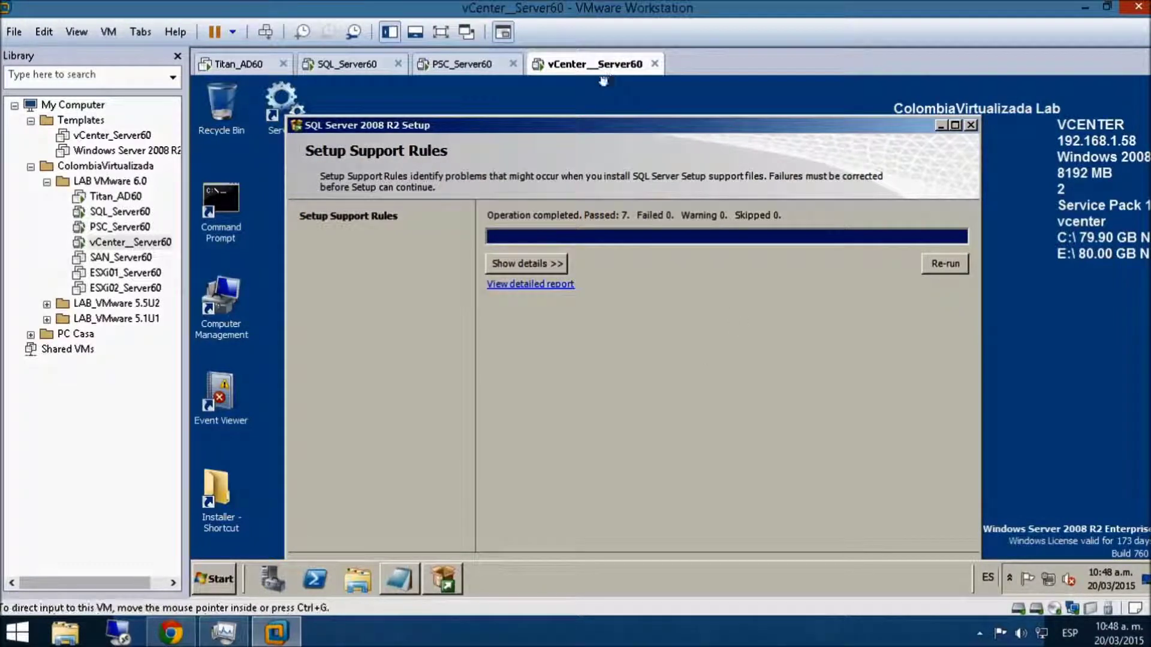
{"action": "left_click", "coordinate": [440, 33]}
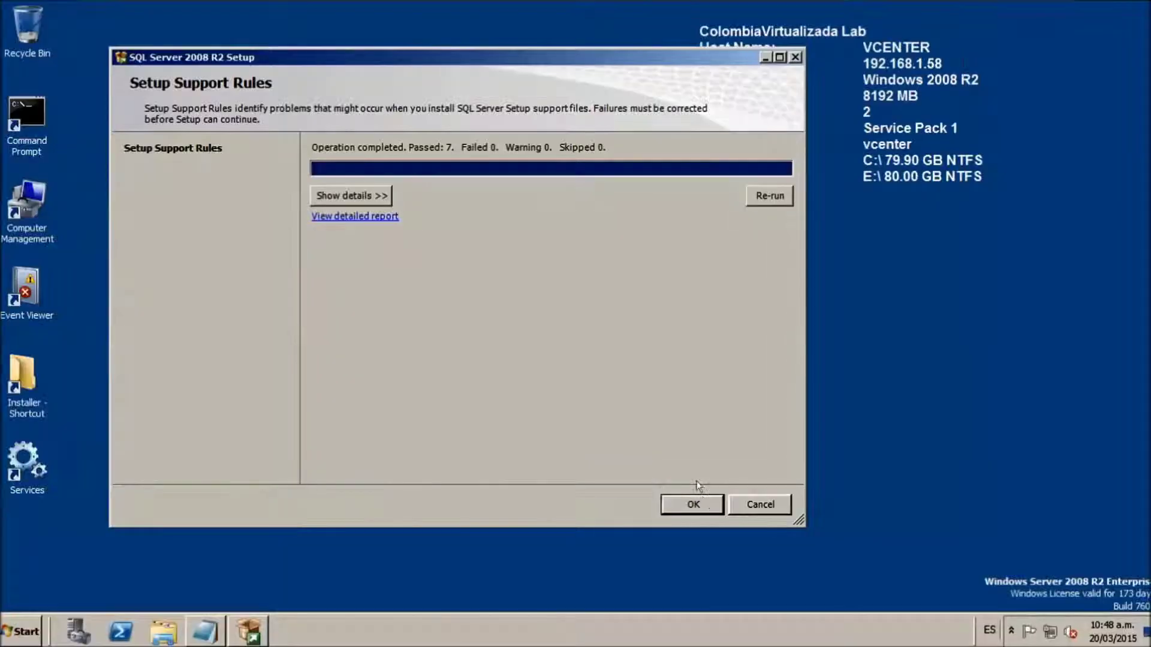
{"action": "left_click", "coordinate": [691, 502]}
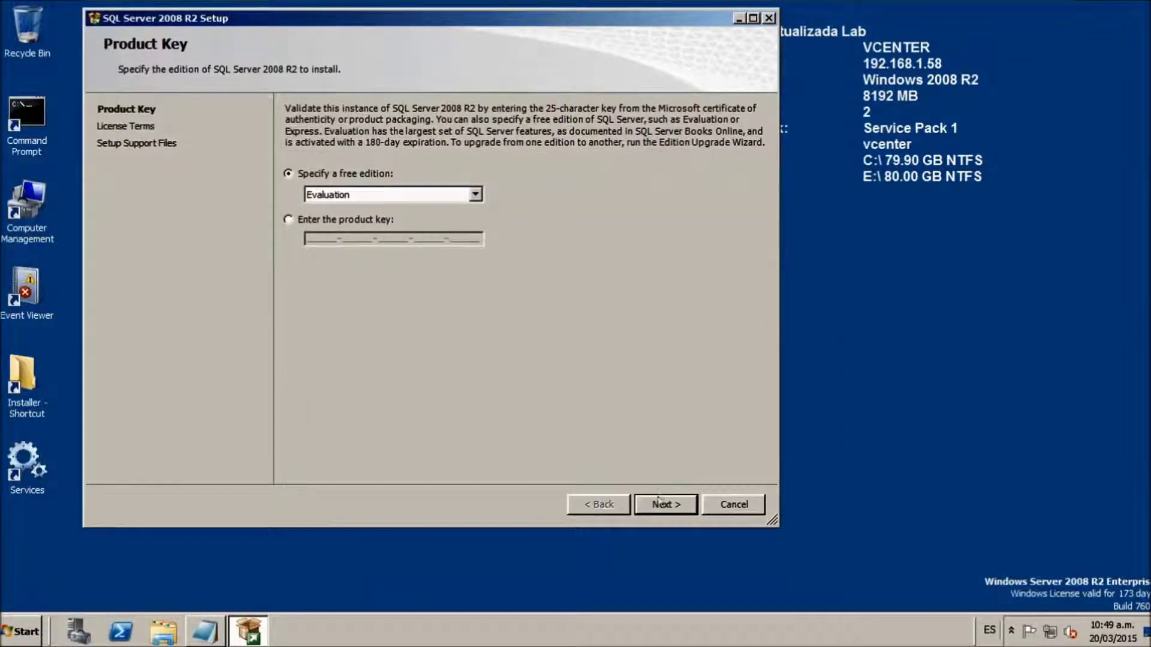
- Keep the Evaluation edition, accept the license terms, and install the setup support files
{"action": "left_click", "coordinate": [660, 499]}
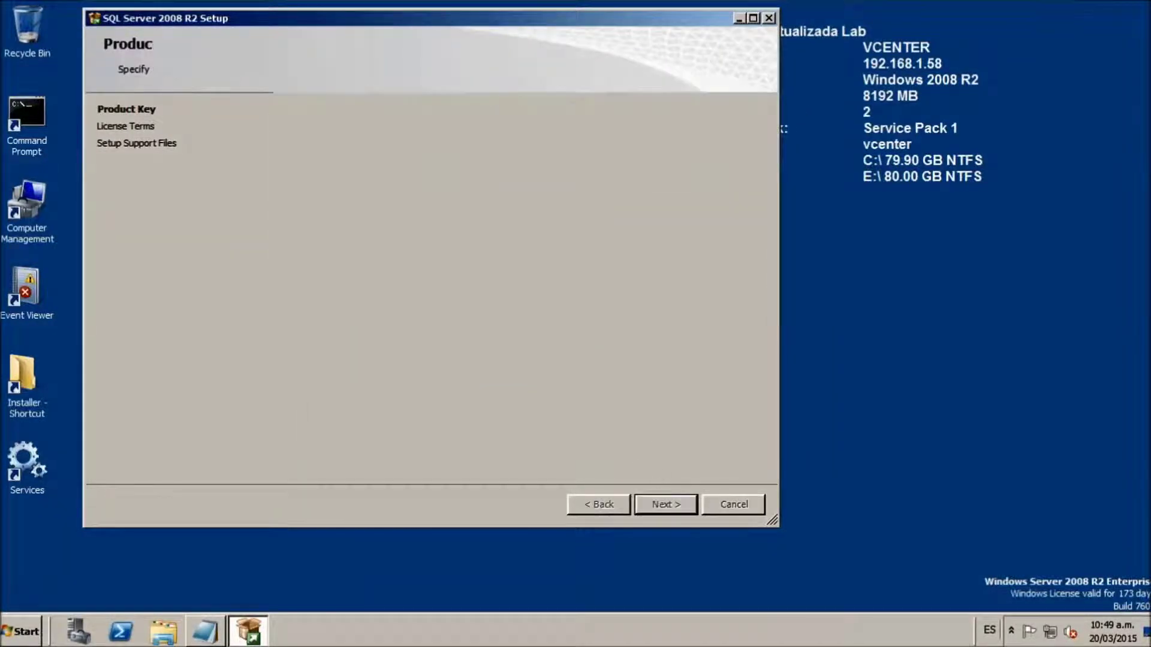
{"action": "left_click", "coordinate": [302, 416]}
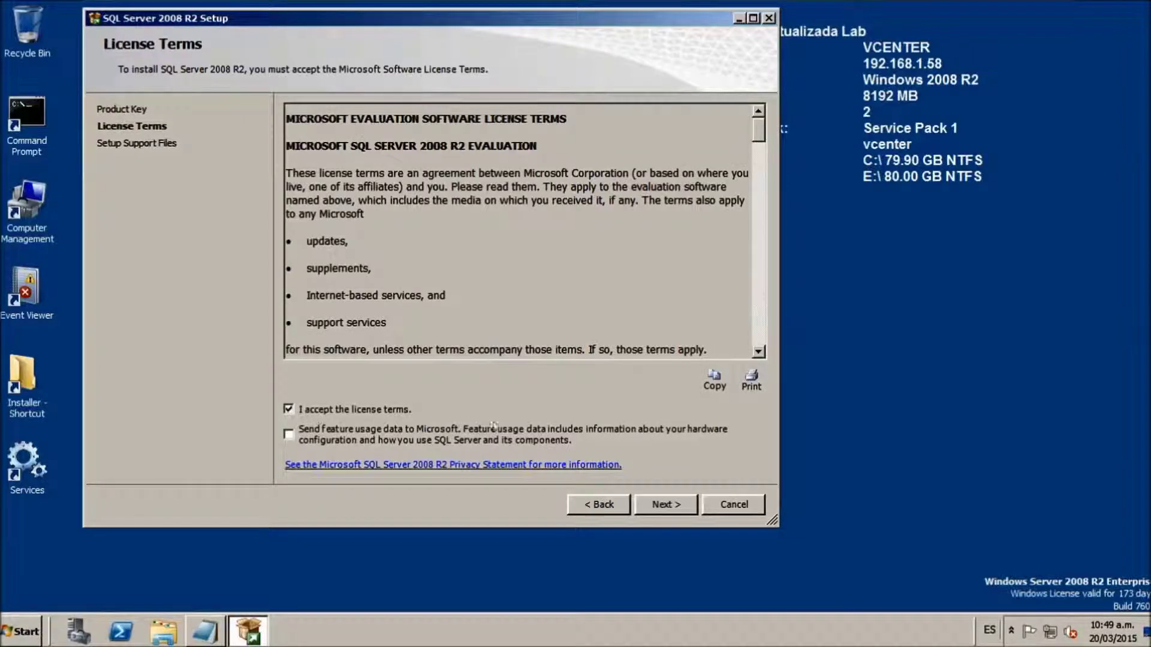
{"action": "left_click", "coordinate": [655, 507]}
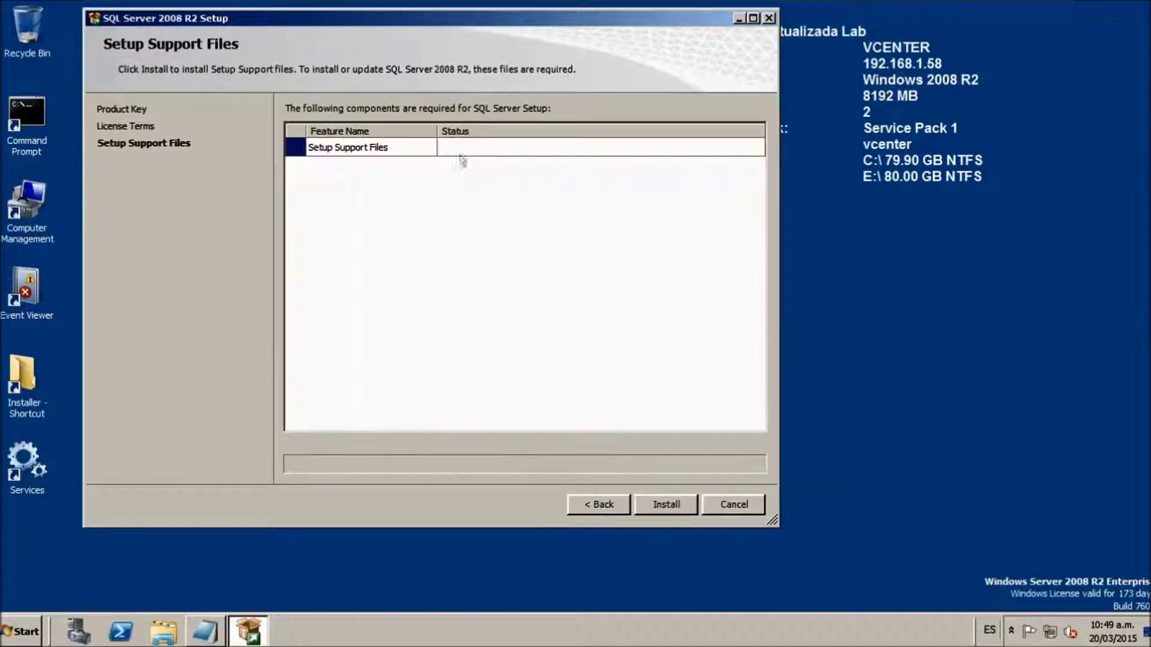
{"action": "left_click", "coordinate": [665, 502]}
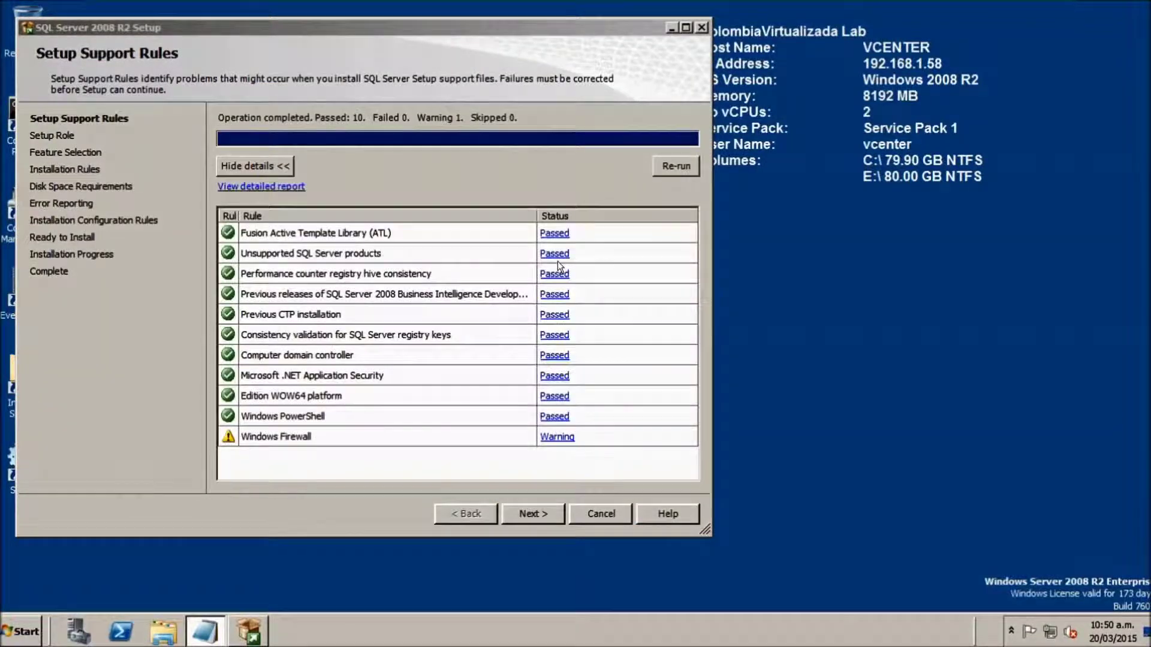
- Choose an individual feature installation with only Client Tools Connectivity selected
{"action": "left_click", "coordinate": [523, 513]}
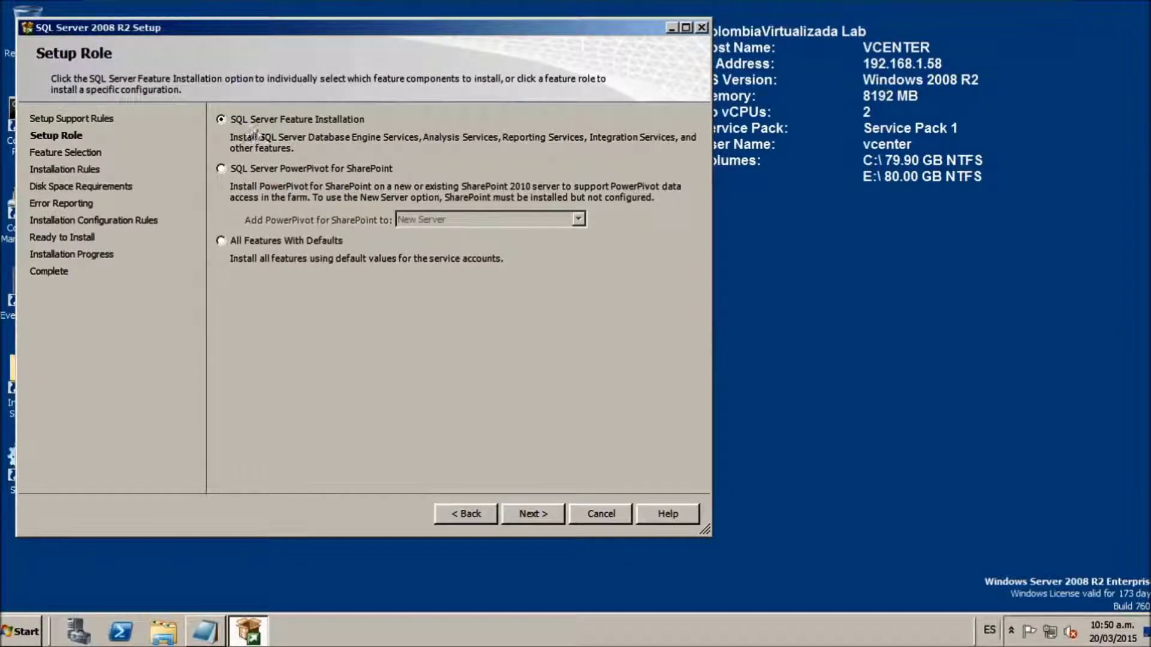
{"action": "left_click", "coordinate": [530, 514]}
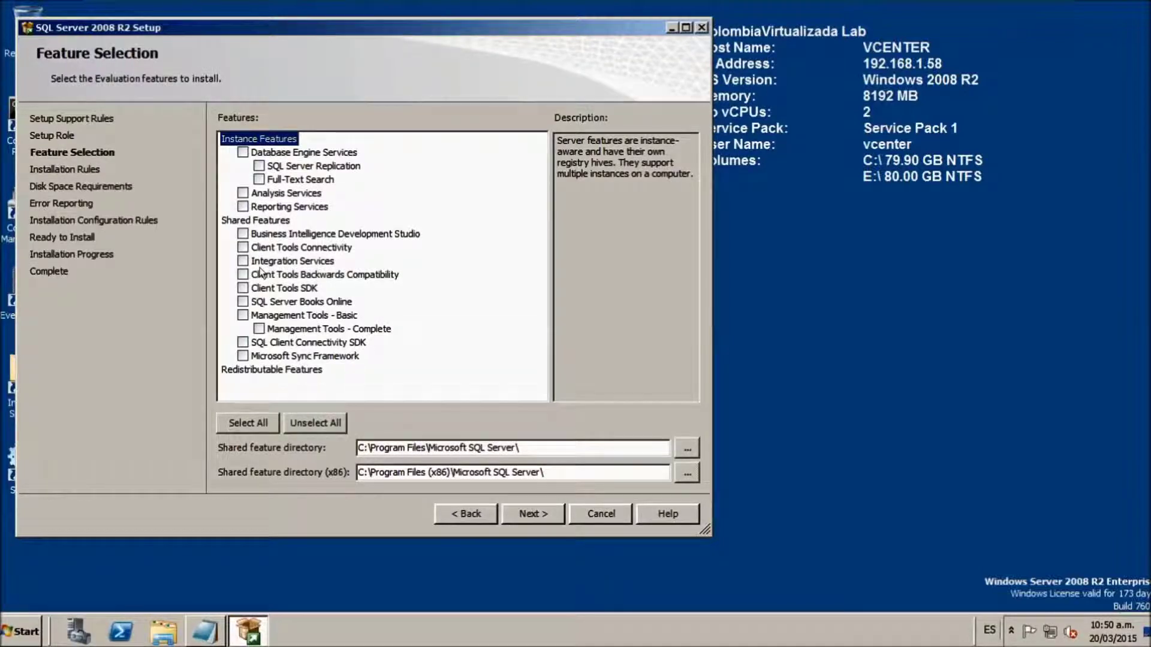
{"action": "left_click", "coordinate": [243, 247]}
{"action": "left_click", "coordinate": [531, 517]}
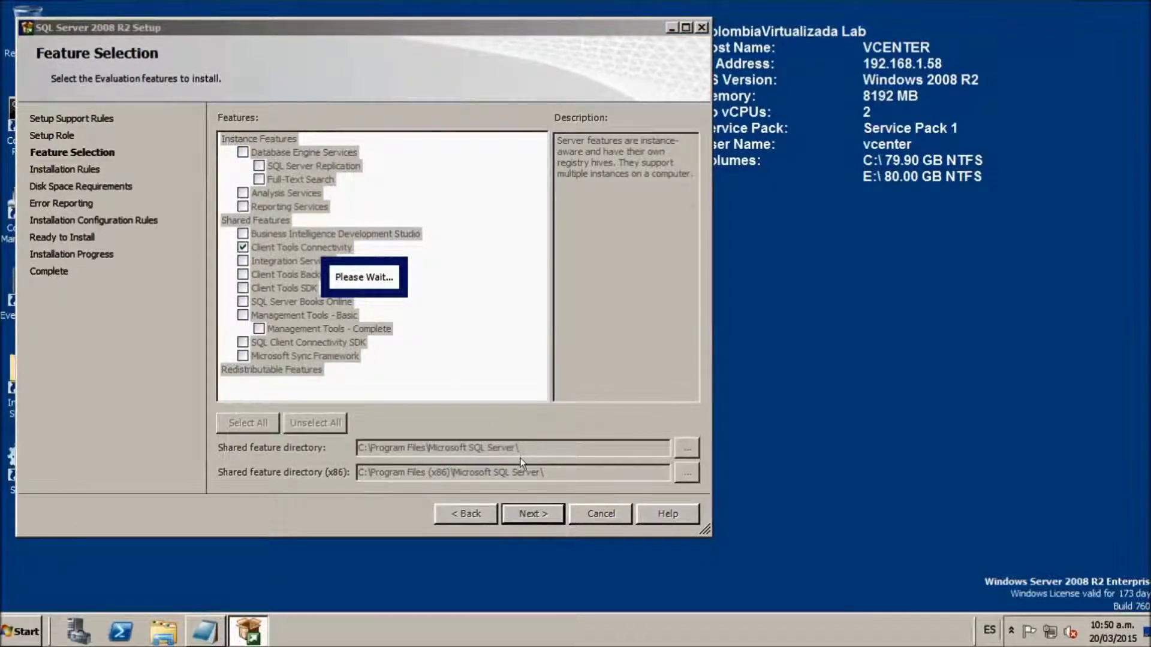
- Continue past the rules, disk space and error reporting pages without sending reports, and start installing
{"action": "left_click", "coordinate": [536, 513]}
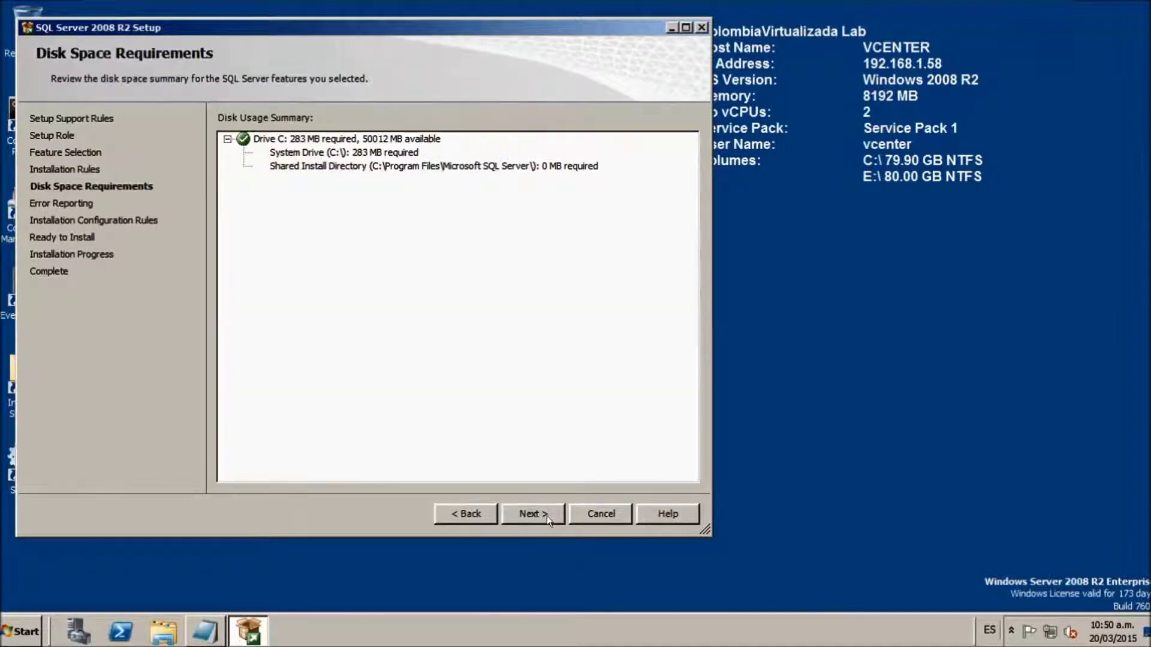
{"action": "left_click", "coordinate": [537, 515]}
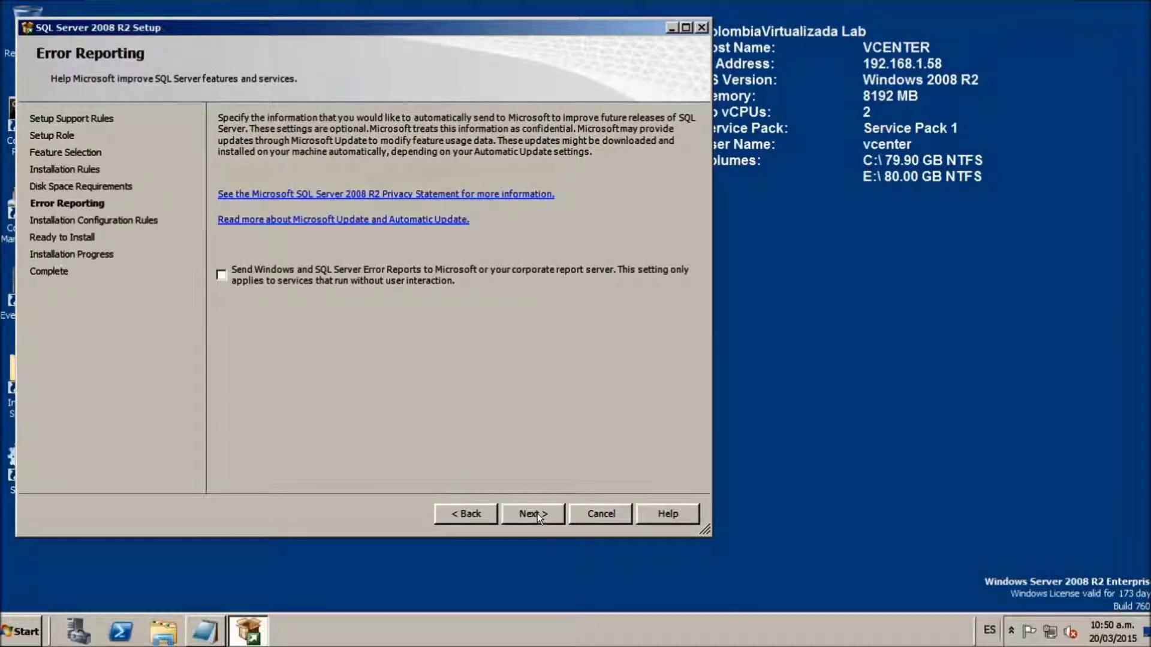
{"action": "left_click", "coordinate": [537, 513]}
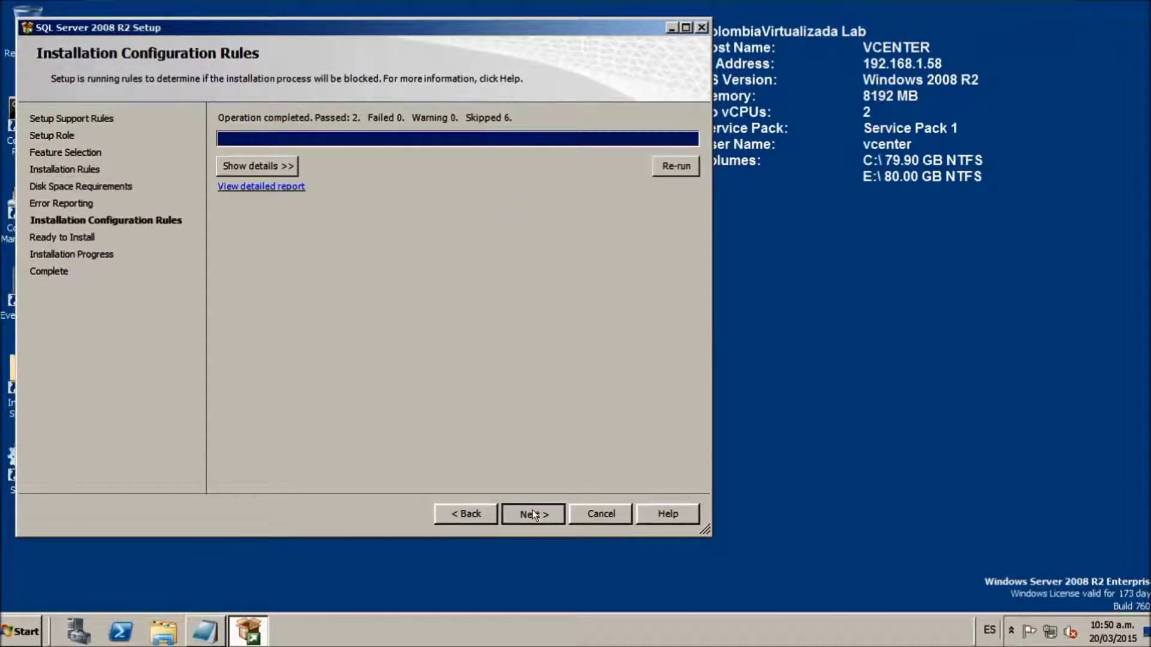
{"action": "left_click", "coordinate": [533, 513]}
{"action": "left_click", "coordinate": [531, 511]}
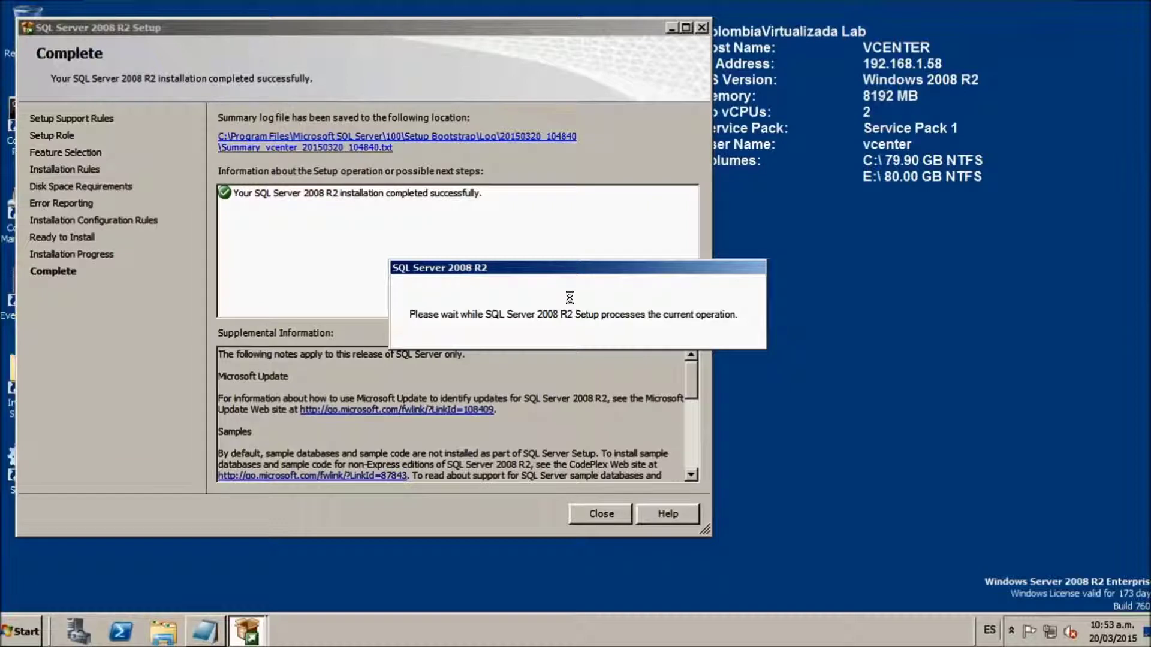
- Close SQL Server setup and launch Data Sources (ODBC) from Administrative Tools
{"action": "left_click", "coordinate": [597, 507]}
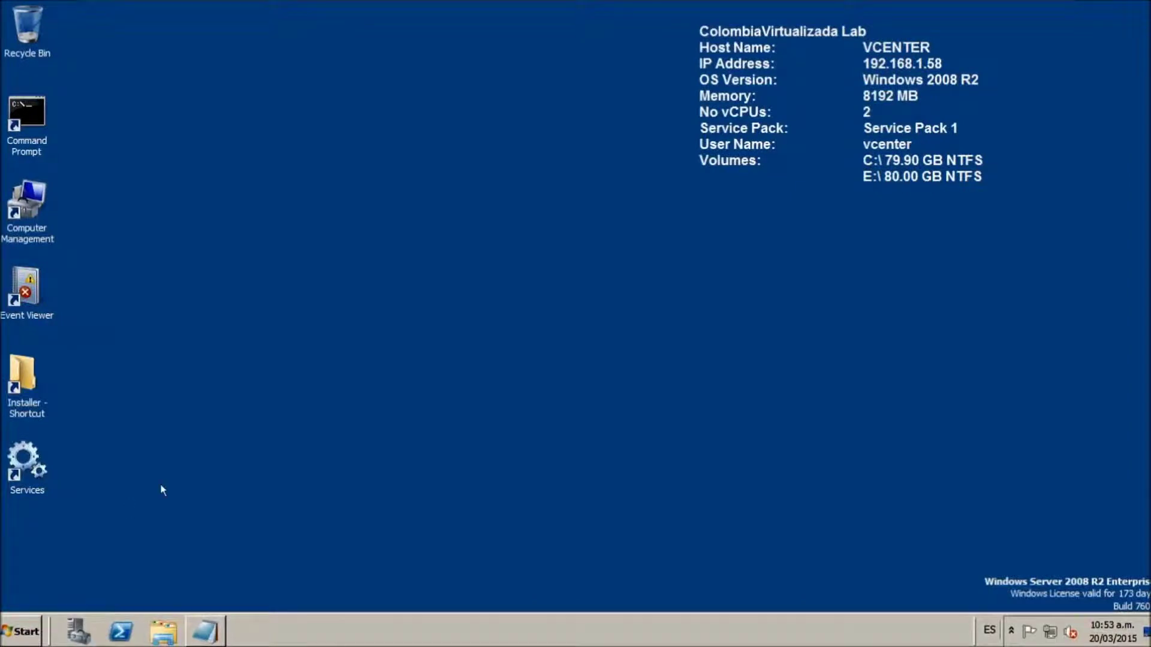
{"action": "left_click", "coordinate": [31, 626]}
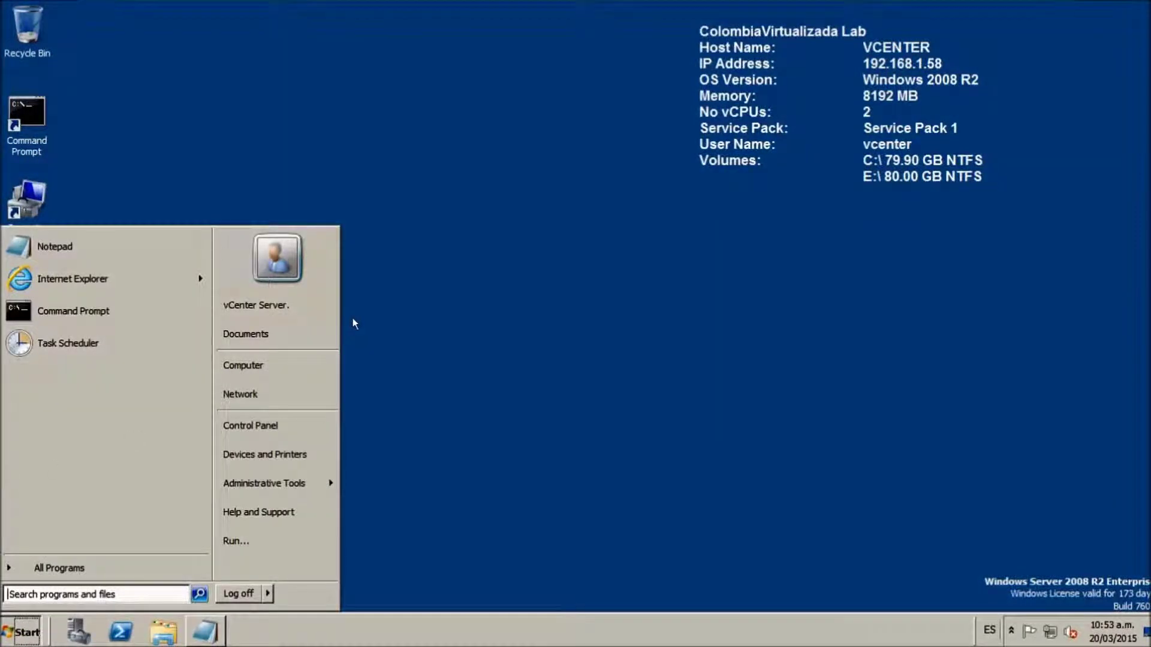
{"action": "left_click", "coordinate": [76, 563]}
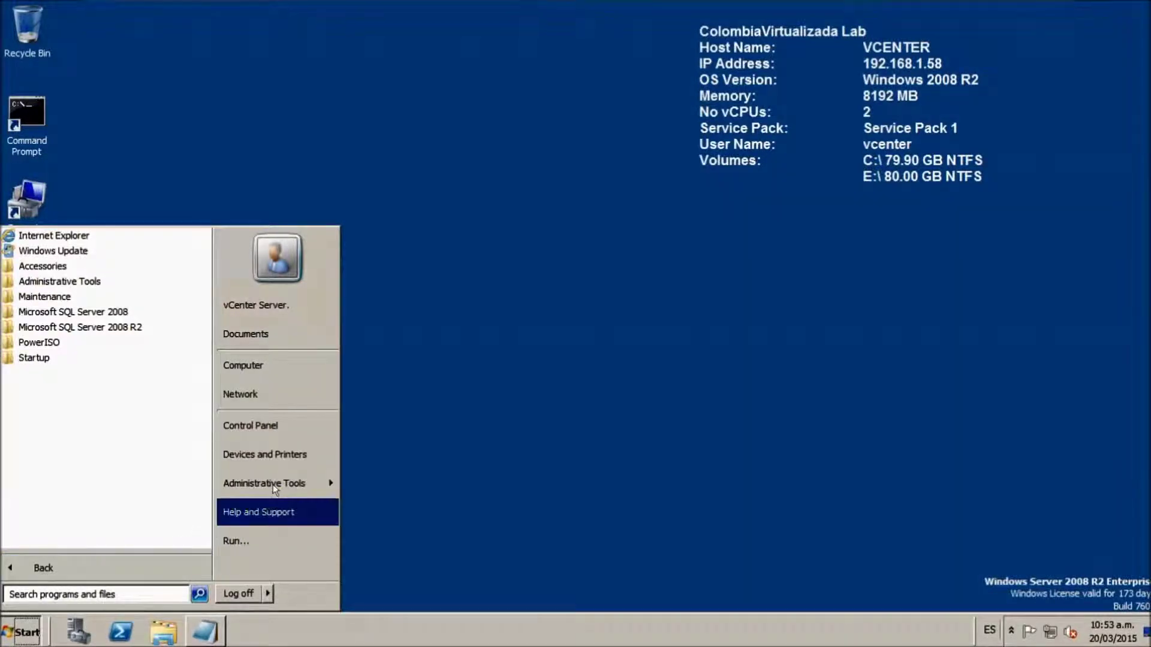
{"action": "mouse_move", "coordinate": [294, 481]}
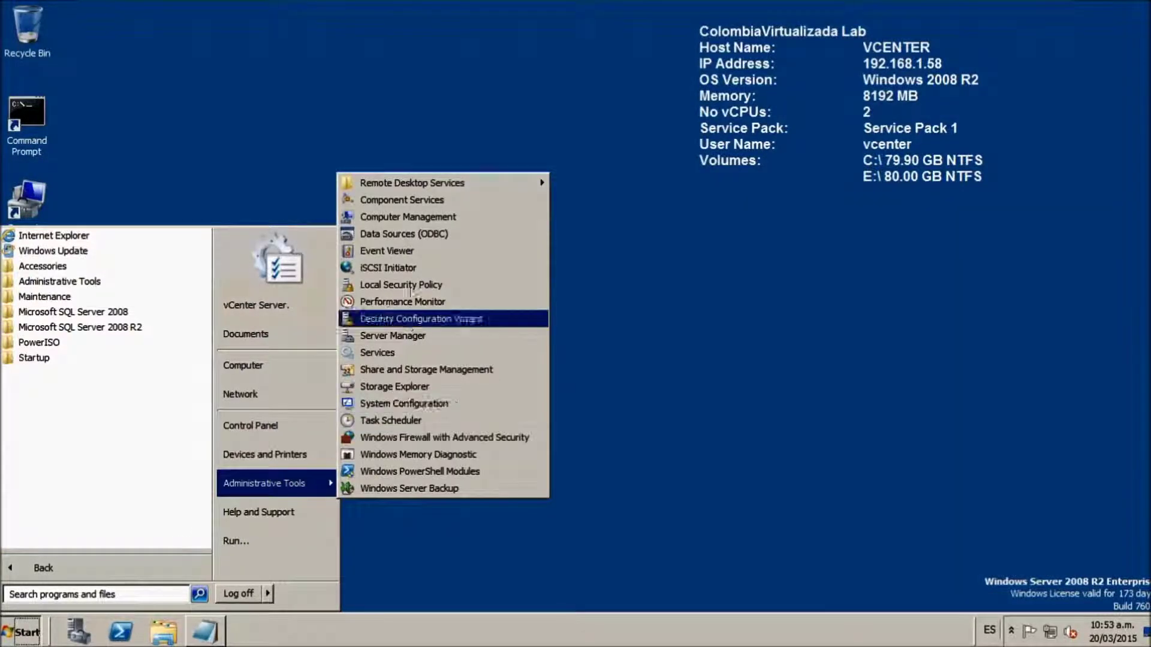
{"action": "left_click", "coordinate": [437, 235]}
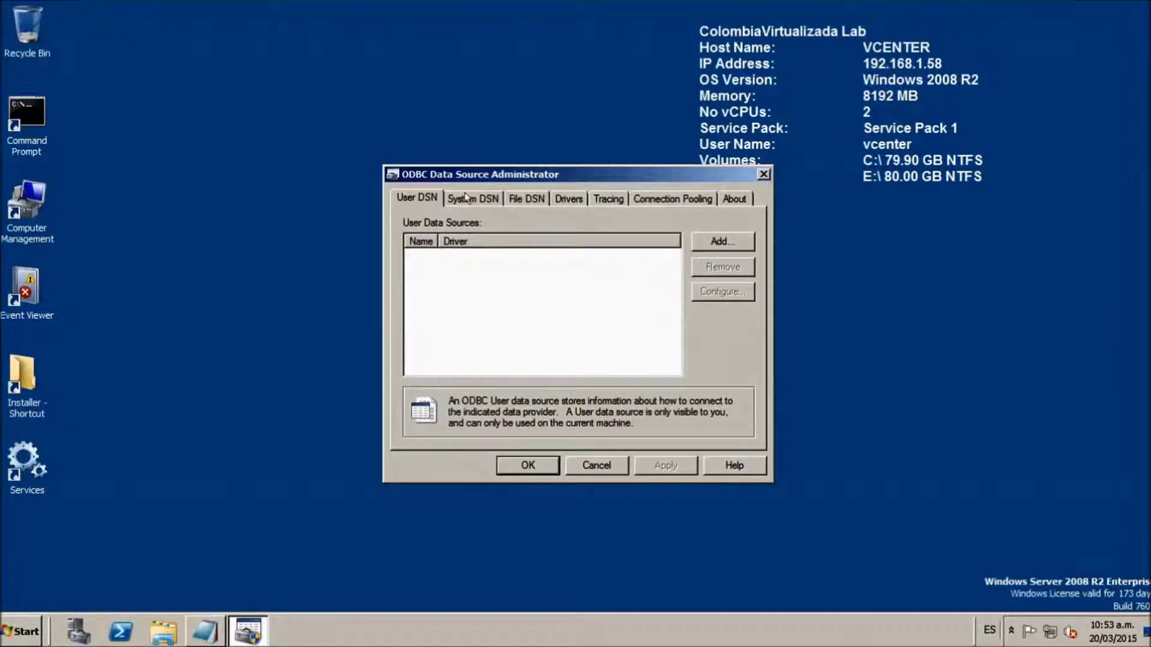
- Add a new System DSN using the SQL Server Native Client 10.0 driver
{"action": "left_click", "coordinate": [480, 198]}
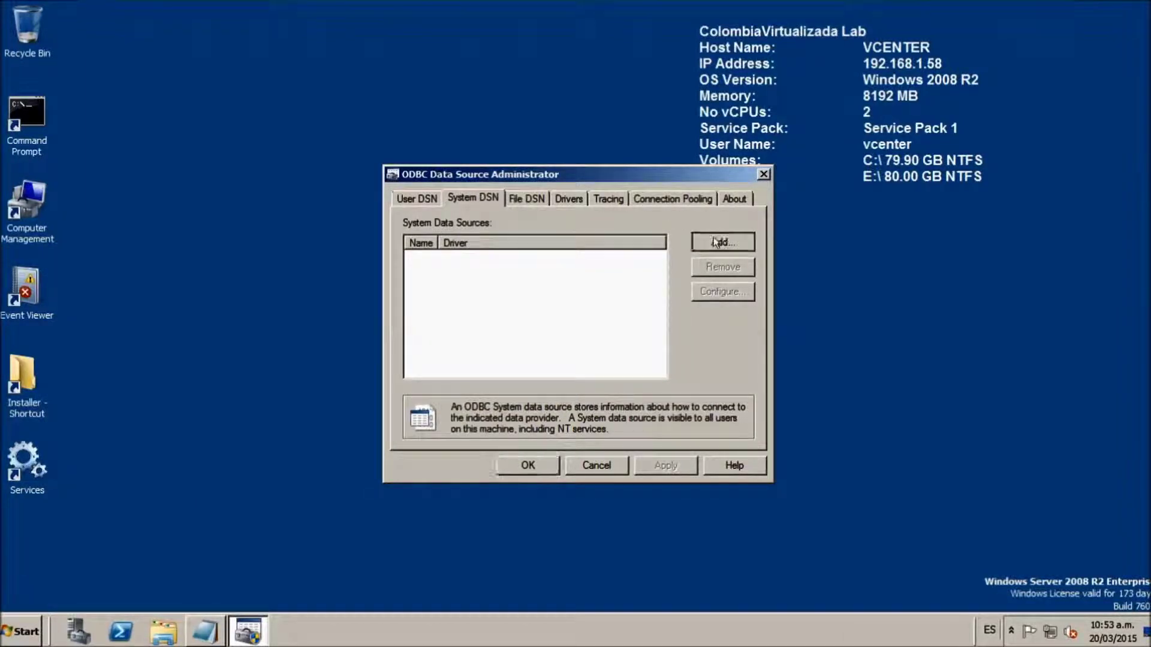
{"action": "left_click", "coordinate": [713, 239]}
{"action": "left_click", "coordinate": [599, 272]}
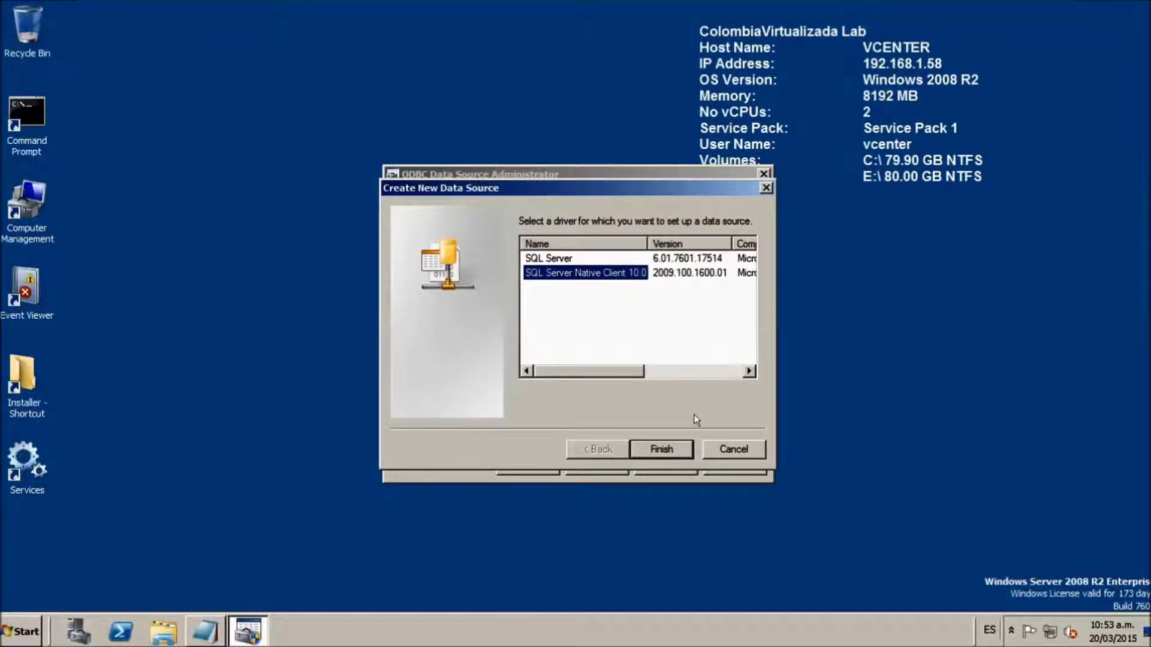
{"action": "left_click", "coordinate": [655, 451]}
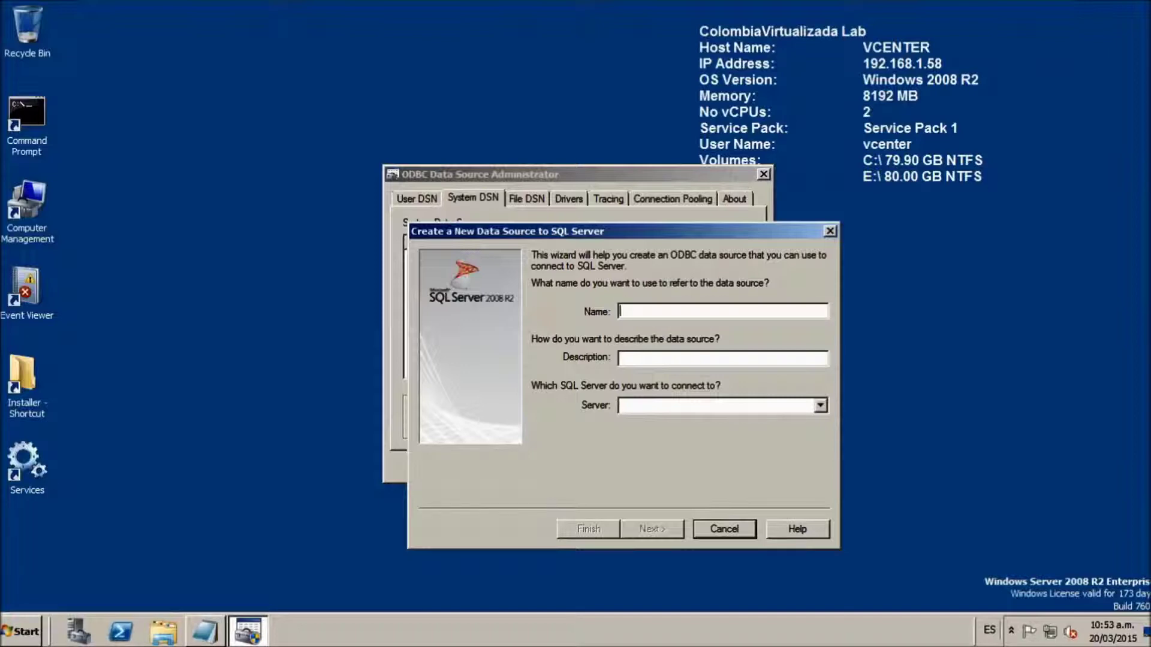
- Name the data source vceneter_db with description 'Connection to vCenter Server'
{"action": "type", "text": "VCENTER"}
{"action": "key", "text": "BackSpace"}
{"action": "key", "text": "BackSpace"}
{"action": "key", "text": "BackSpace"}
{"action": "key", "text": "BackSpace"}
{"action": "key", "text": "BackSpace"}
{"action": "key", "text": "BackSpace"}
{"action": "key", "text": "BackSpace"}
{"action": "type", "text": "vcenetr-db"}
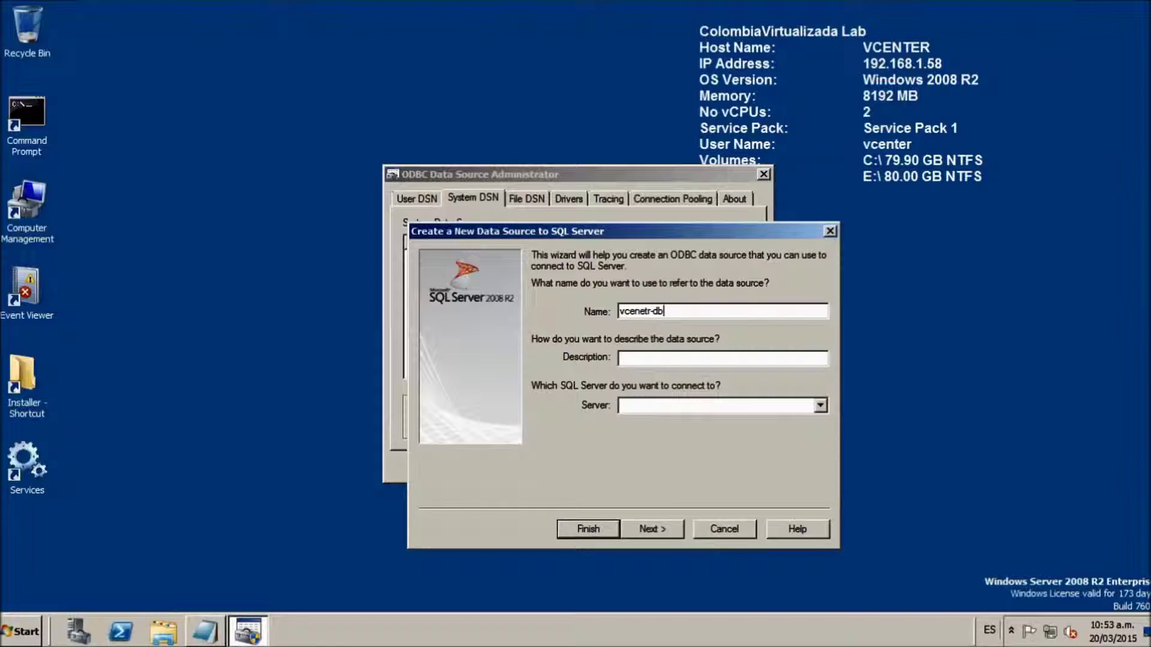
{"action": "key", "text": "BackSpace"}
{"action": "key", "text": "BackSpace"}
{"action": "key", "text": "BackSpace"}
{"action": "type", "text": "er_db"}
{"action": "left_click", "coordinate": [722, 358]}
{"action": "type", "text": "Connection to"}
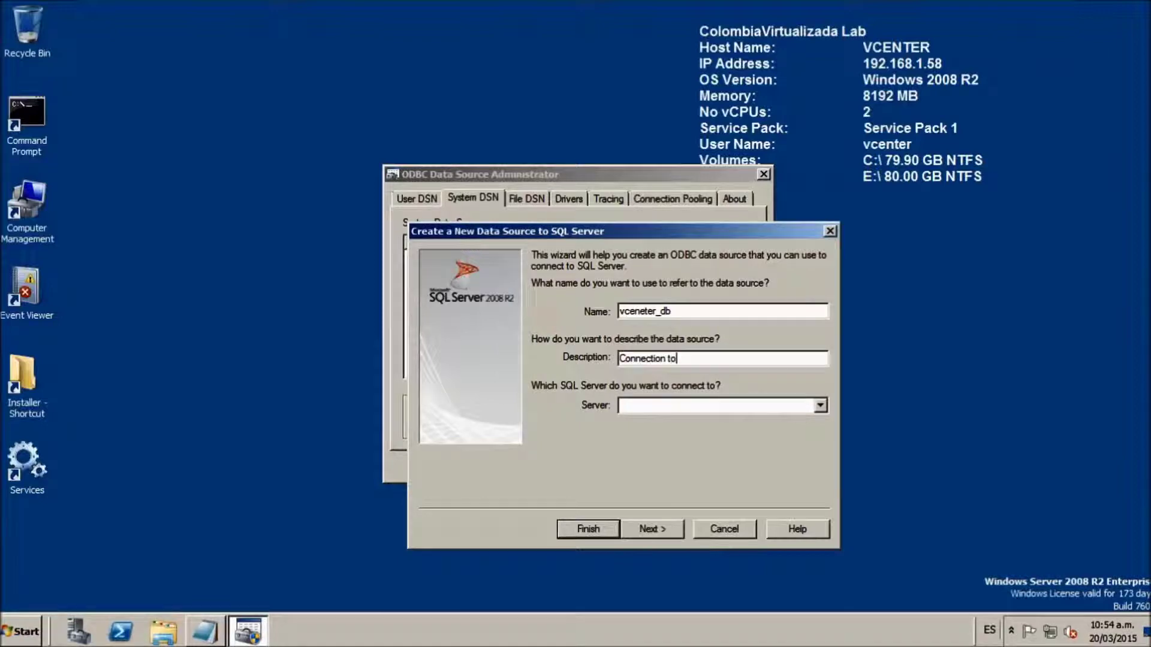
{"action": "type", "text": " vCenter Server"}
- Set the server to sqlserver.lab.locasl and continue to the authentication page
{"action": "left_click", "coordinate": [820, 407]}
{"action": "left_click", "coordinate": [672, 409]}
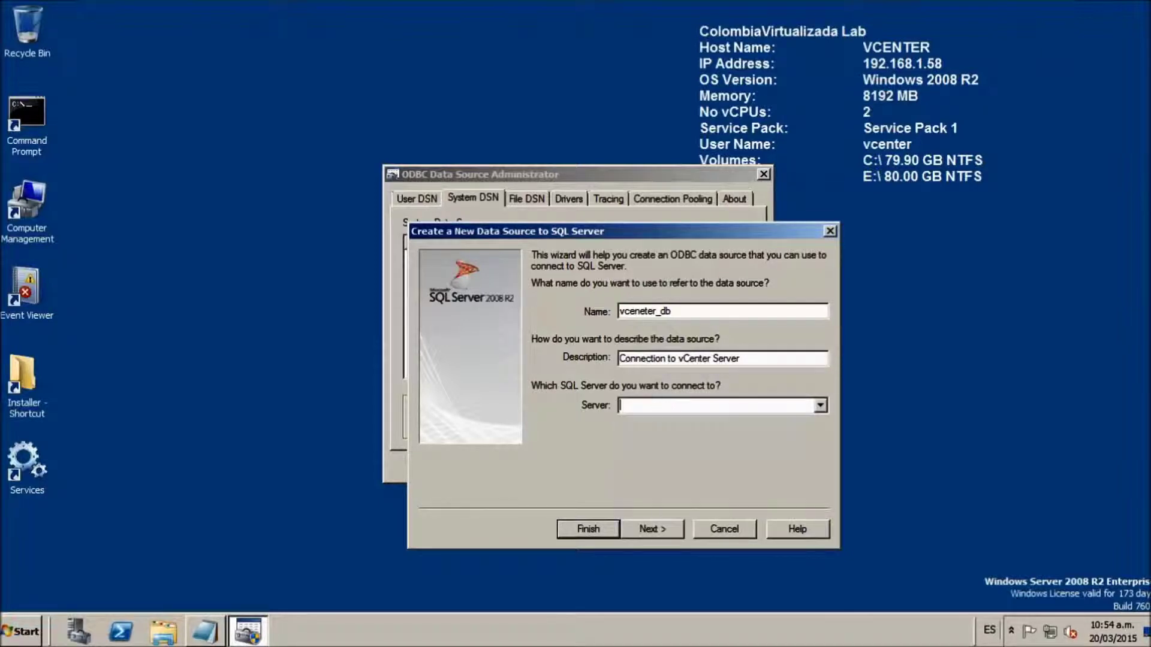
{"action": "type", "text": "sqlserver.lab.locasl"}
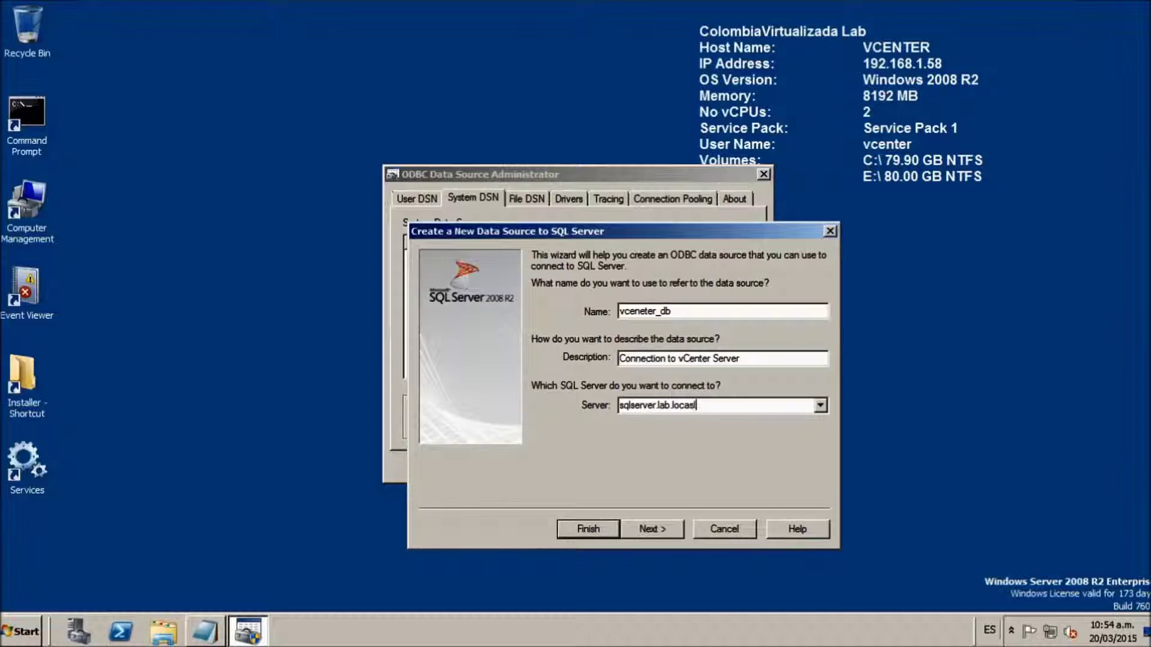
{"action": "left_click", "coordinate": [652, 528]}
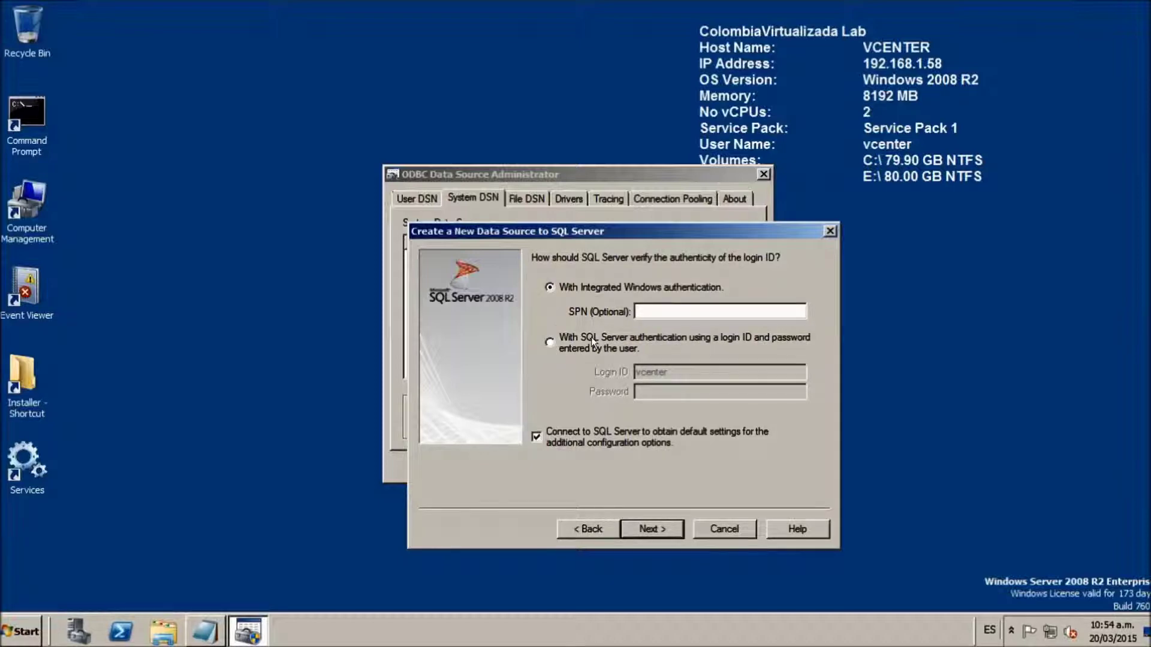
- Select SQL Server authentication using a login ID and password, moving into the Login ID box
{"action": "left_click", "coordinate": [550, 342]}
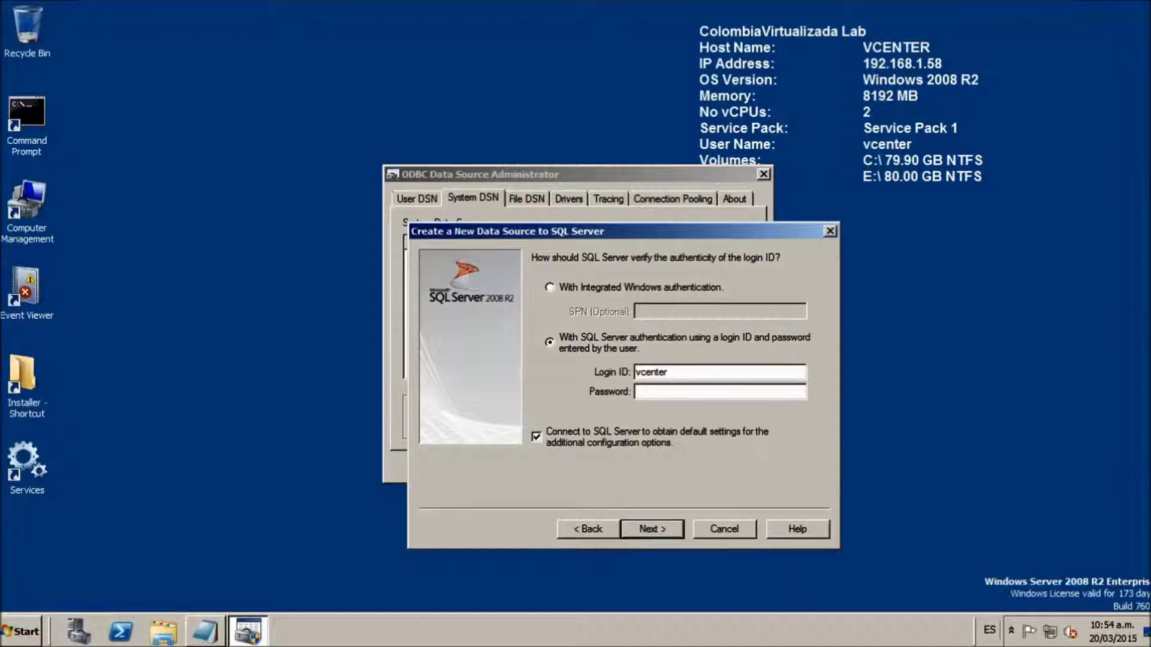
{"action": "key", "text": "Tab"}
{"action": "mouse_move", "coordinate": [244, 12]}
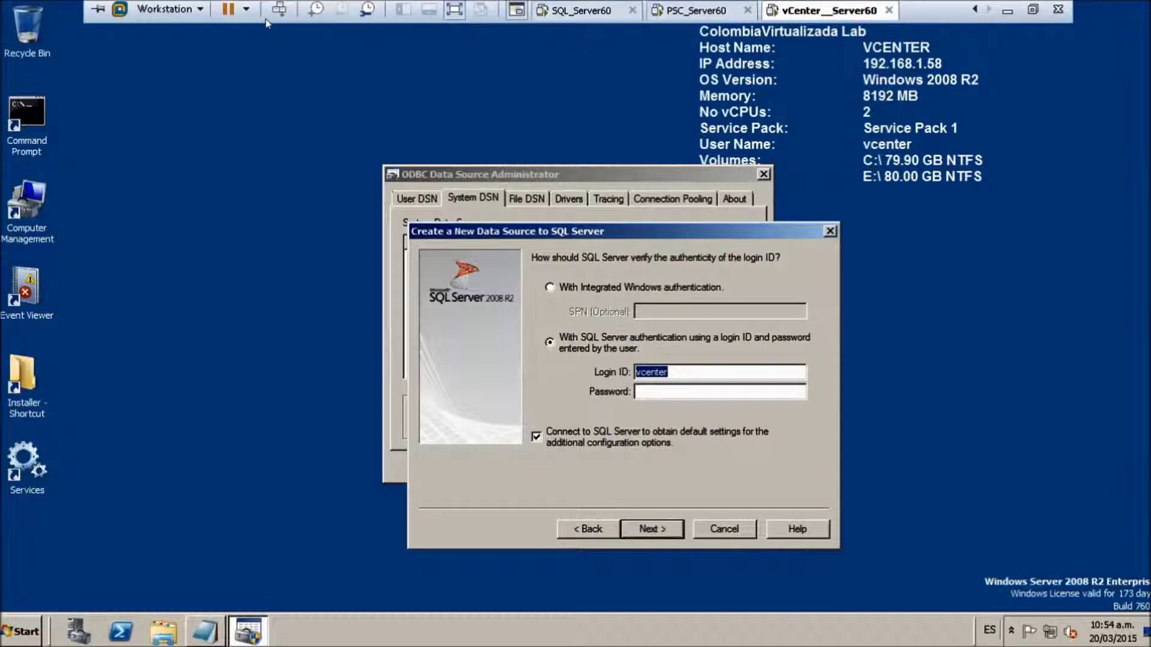
- On the SQL Server VM, expand Databases and Security Logins to locate the vcenter_user login
{"action": "left_click", "coordinate": [454, 10]}
{"action": "left_click", "coordinate": [364, 55]}
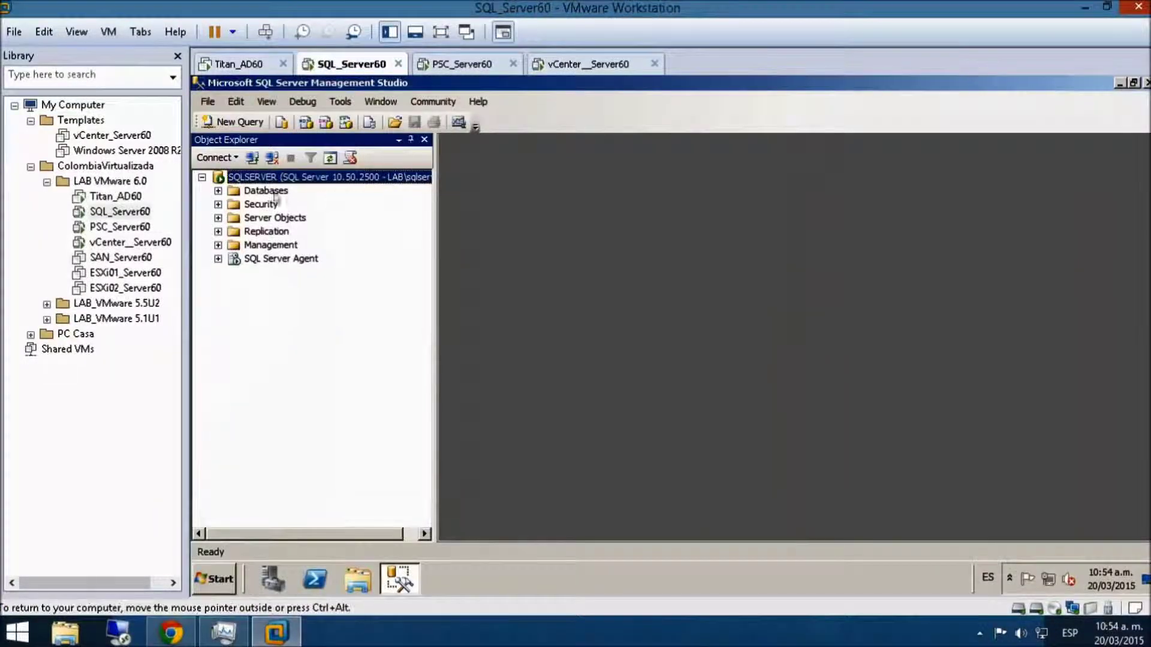
{"action": "left_click", "coordinate": [218, 191]}
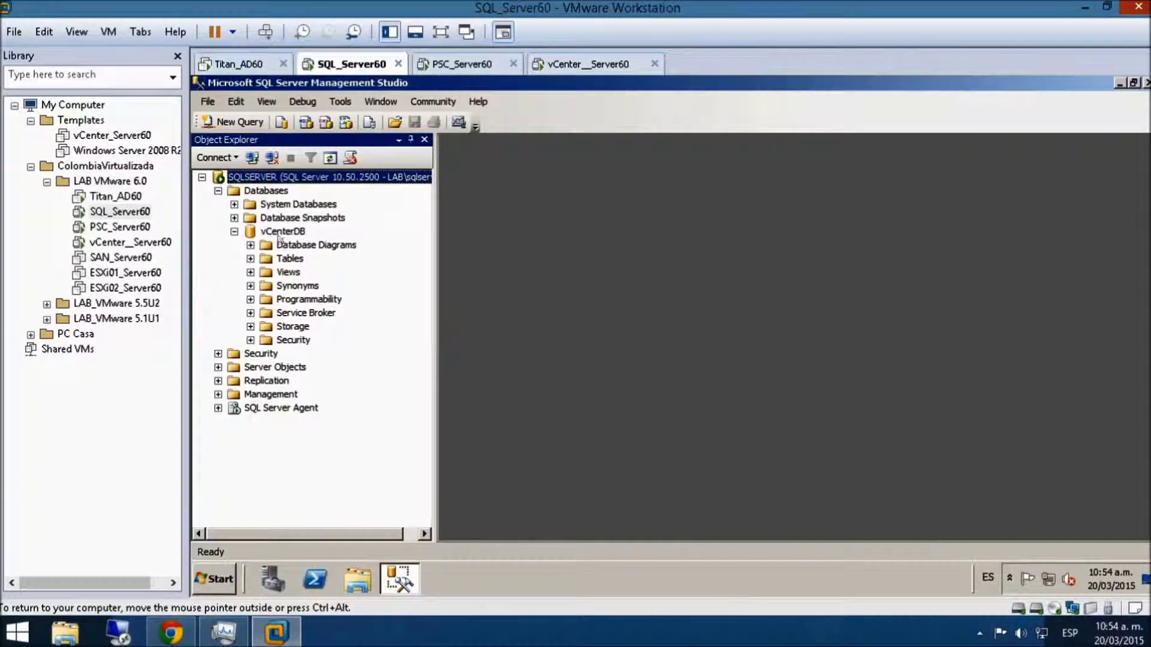
{"action": "left_click", "coordinate": [280, 232]}
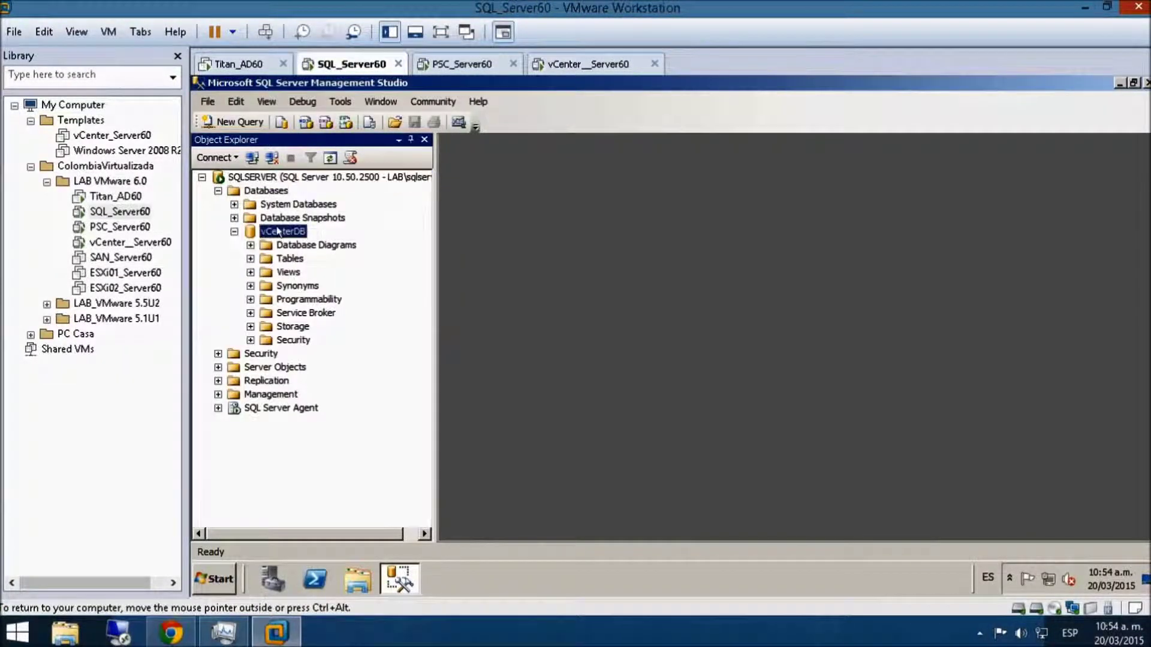
{"action": "left_click", "coordinate": [219, 354]}
{"action": "left_click", "coordinate": [280, 447]}
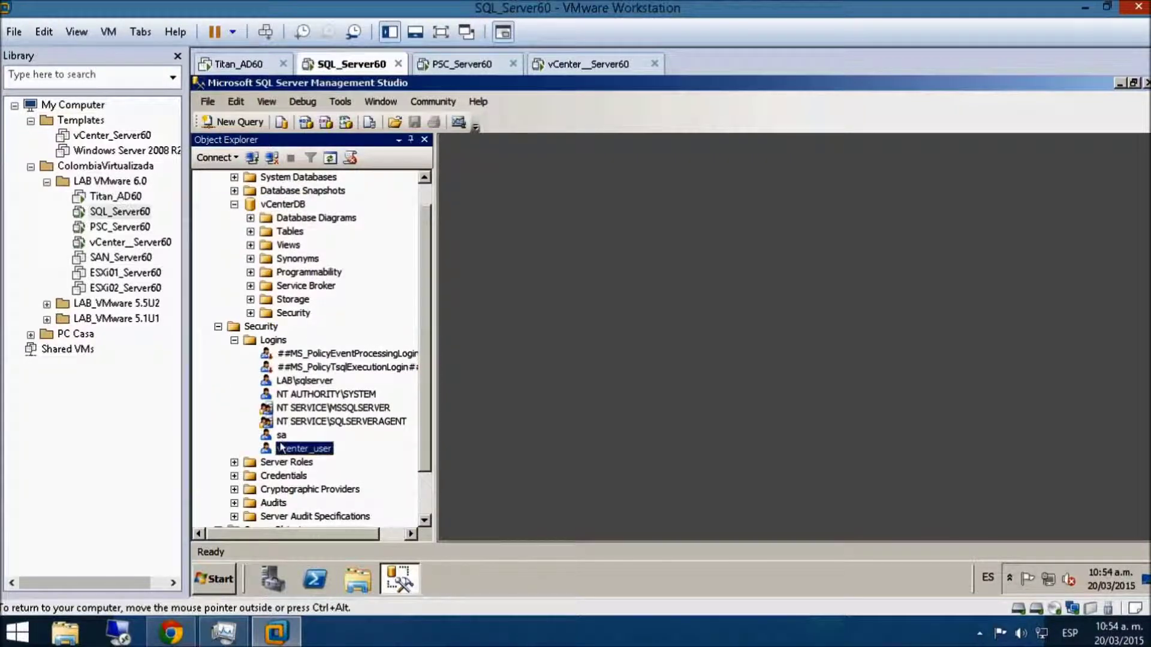
- Confirm vcenter_user's default database is vCenterDB in its properties, cancel, and return to vCenter_Server60
{"action": "right_click", "coordinate": [280, 448]}
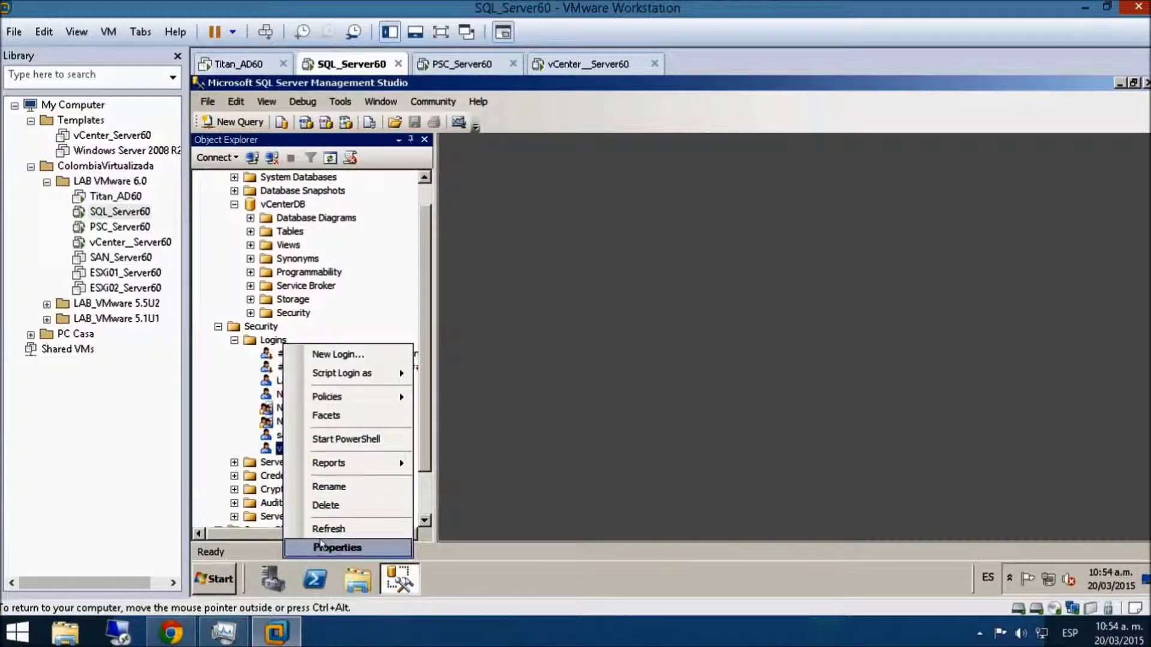
{"action": "left_click", "coordinate": [323, 547]}
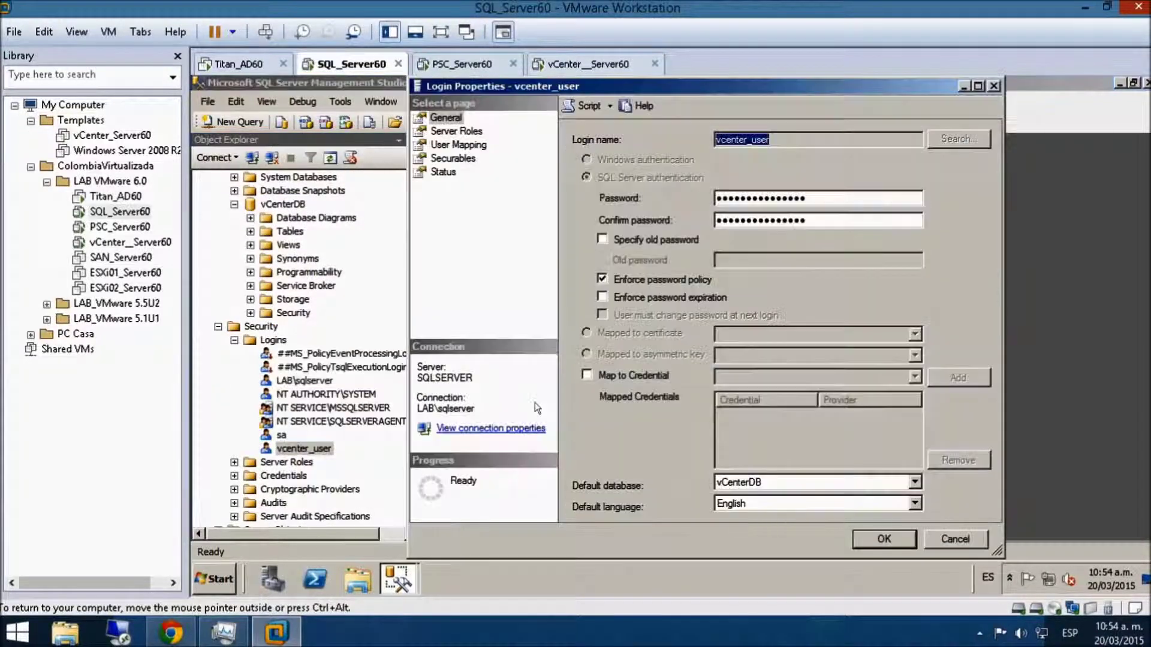
{"action": "left_click", "coordinate": [758, 484]}
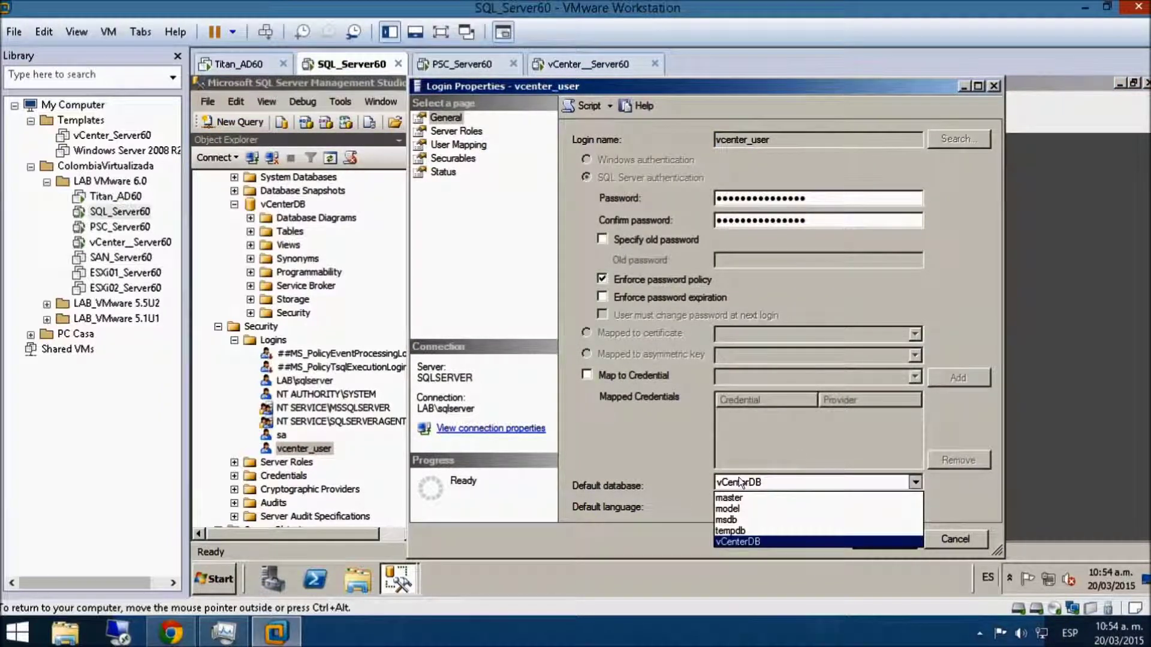
{"action": "left_click", "coordinate": [792, 449]}
{"action": "left_click", "coordinate": [943, 534]}
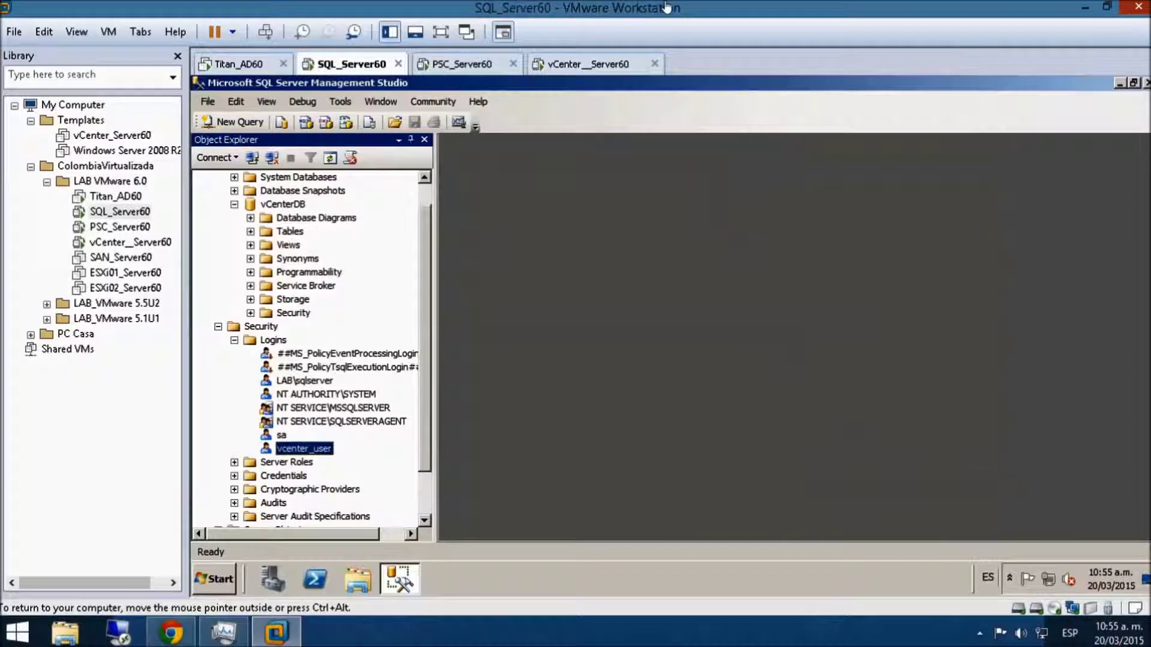
{"action": "left_click", "coordinate": [561, 66]}
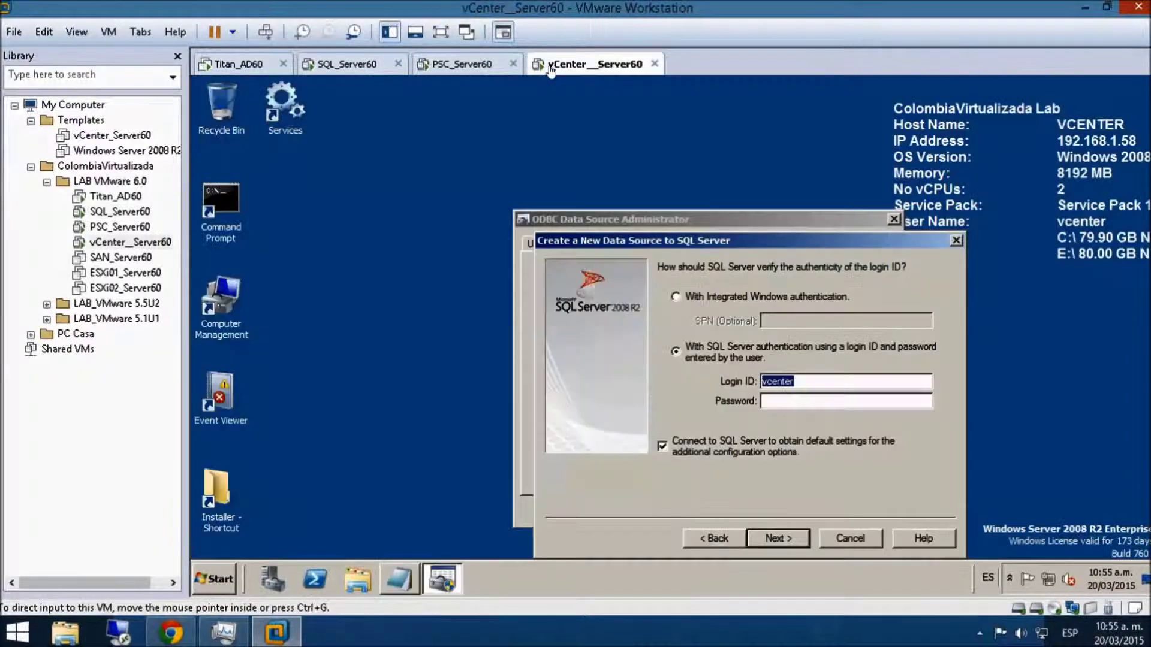
- Enter login ID vcenter_user and its password, attempt connecting, dismiss the failure, and go back
{"action": "left_click", "coordinate": [820, 381]}
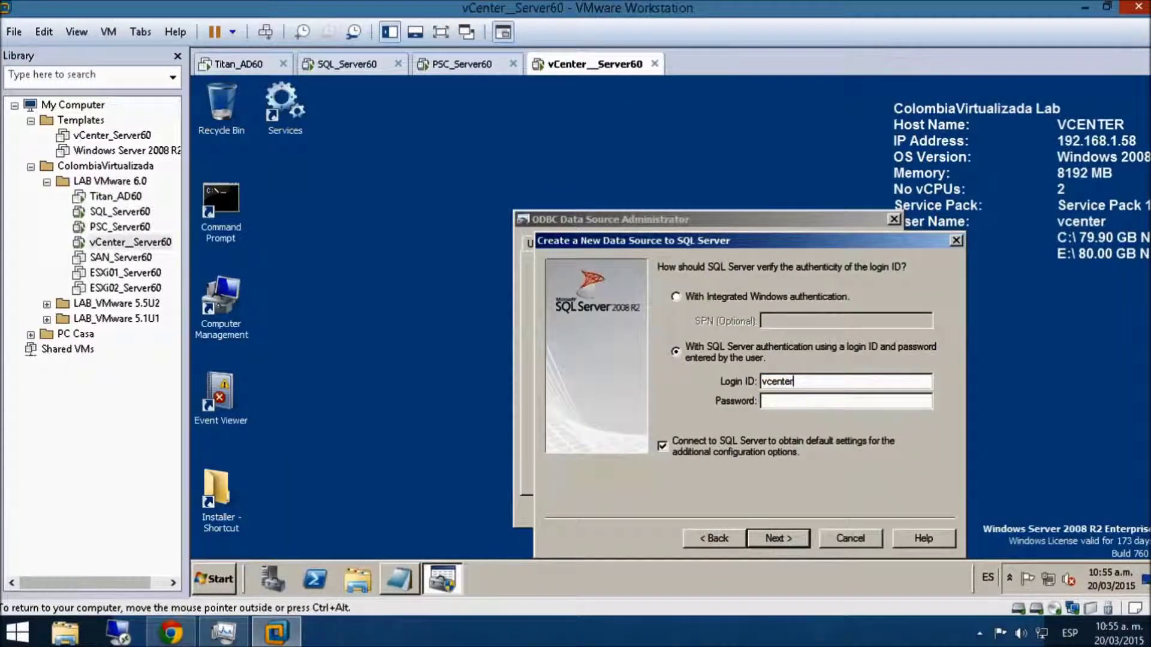
{"action": "type", "text": "_user************"}
{"action": "left_click", "coordinate": [775, 537]}
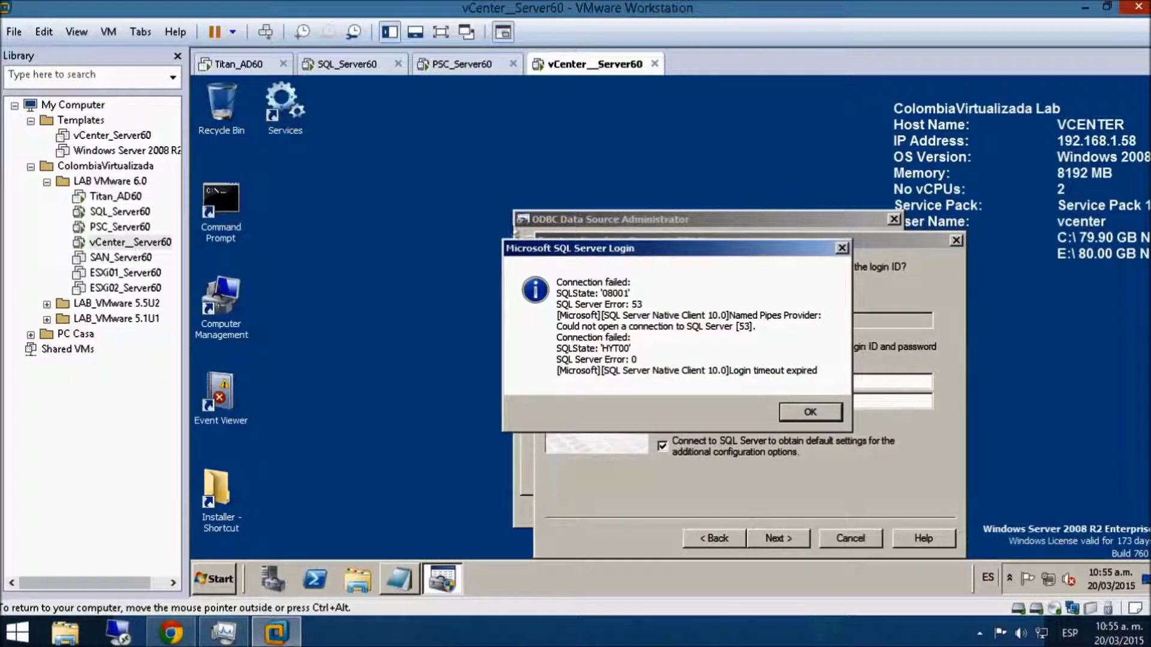
{"action": "left_click", "coordinate": [810, 412]}
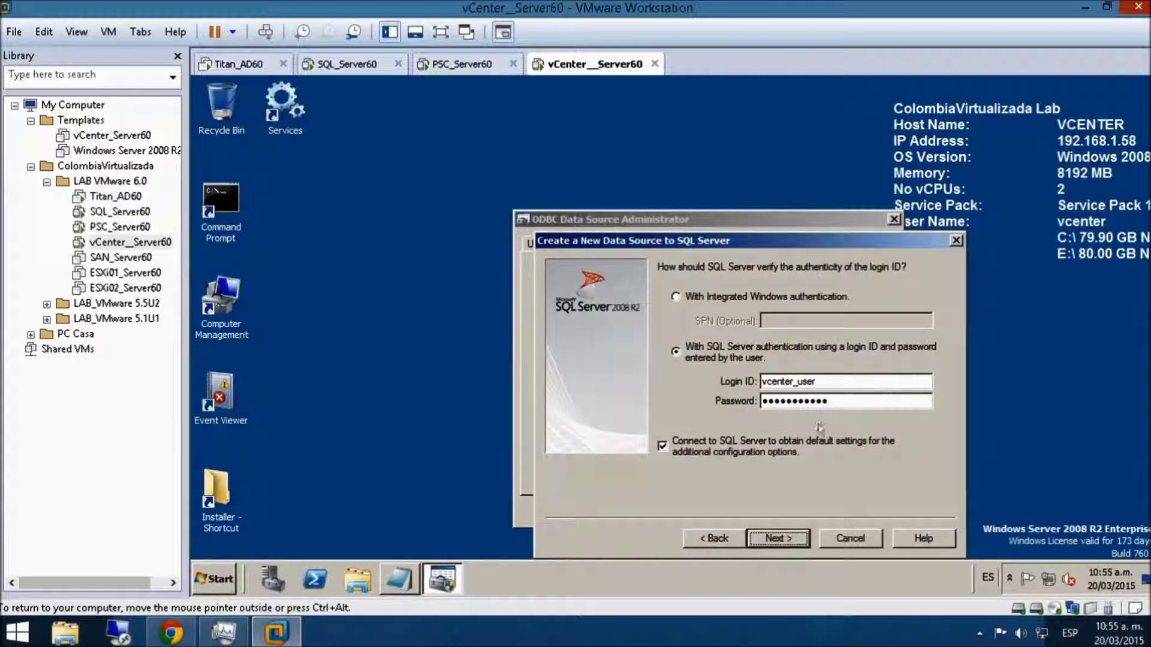
{"action": "left_click", "coordinate": [734, 537]}
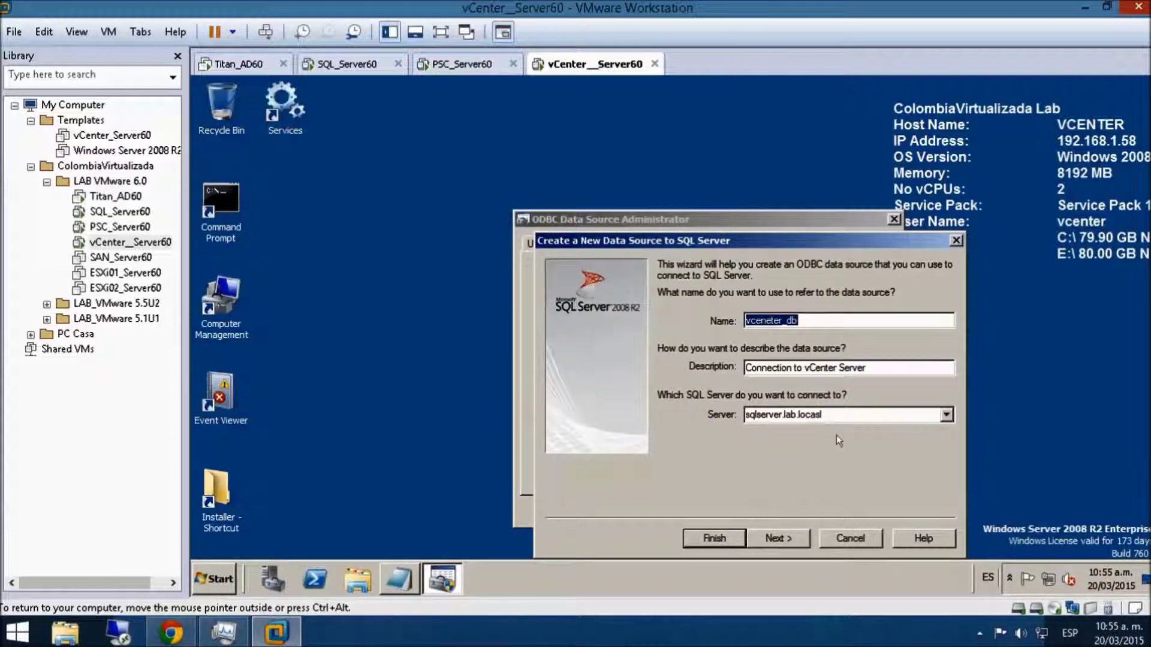
{"action": "left_click", "coordinate": [354, 64]}
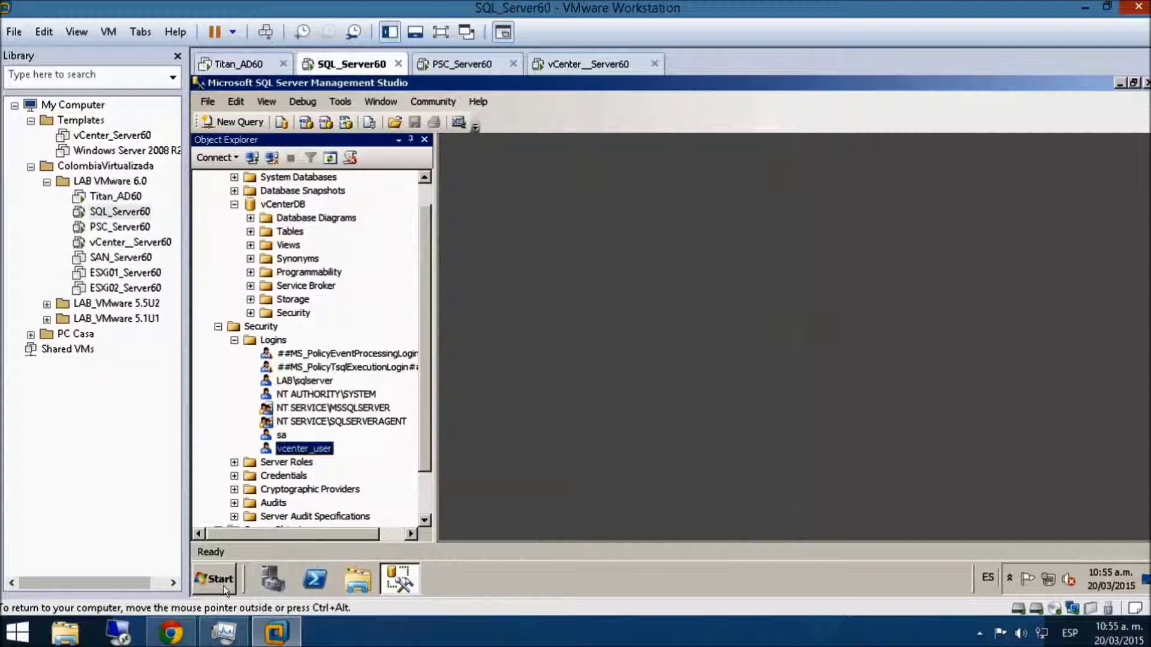
- Run hostname in a Command Prompt on SQL_Server60 to confirm its name is sqlserver
{"action": "left_click", "coordinate": [214, 578]}
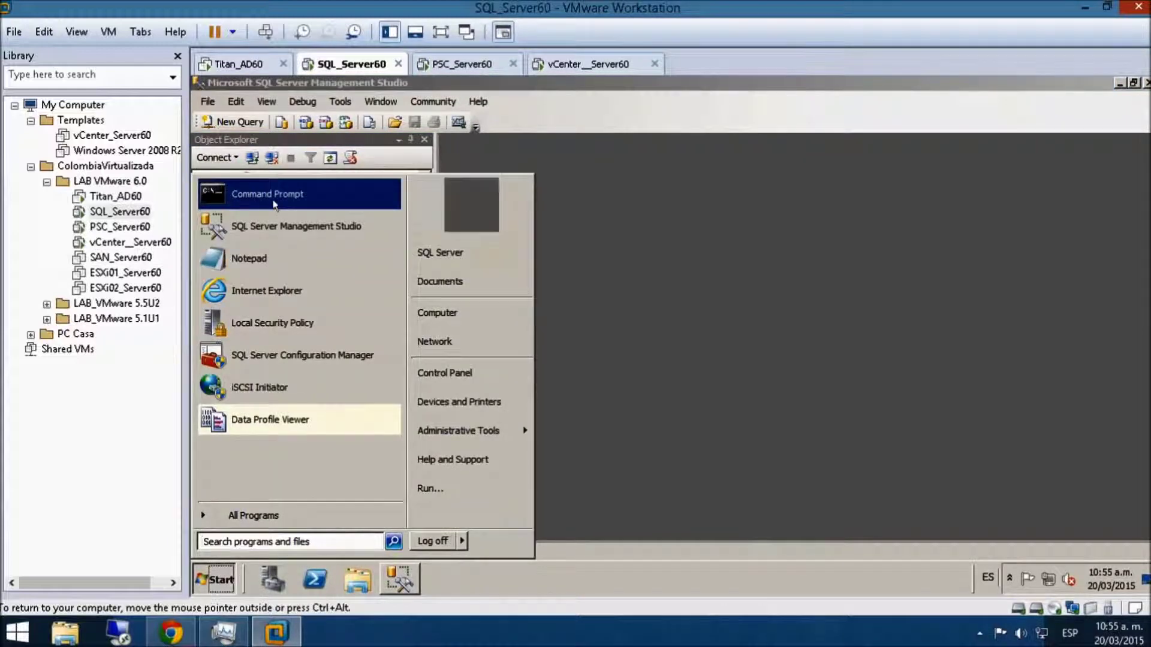
{"action": "left_click", "coordinate": [268, 204]}
{"action": "type", "text": "hostname"}
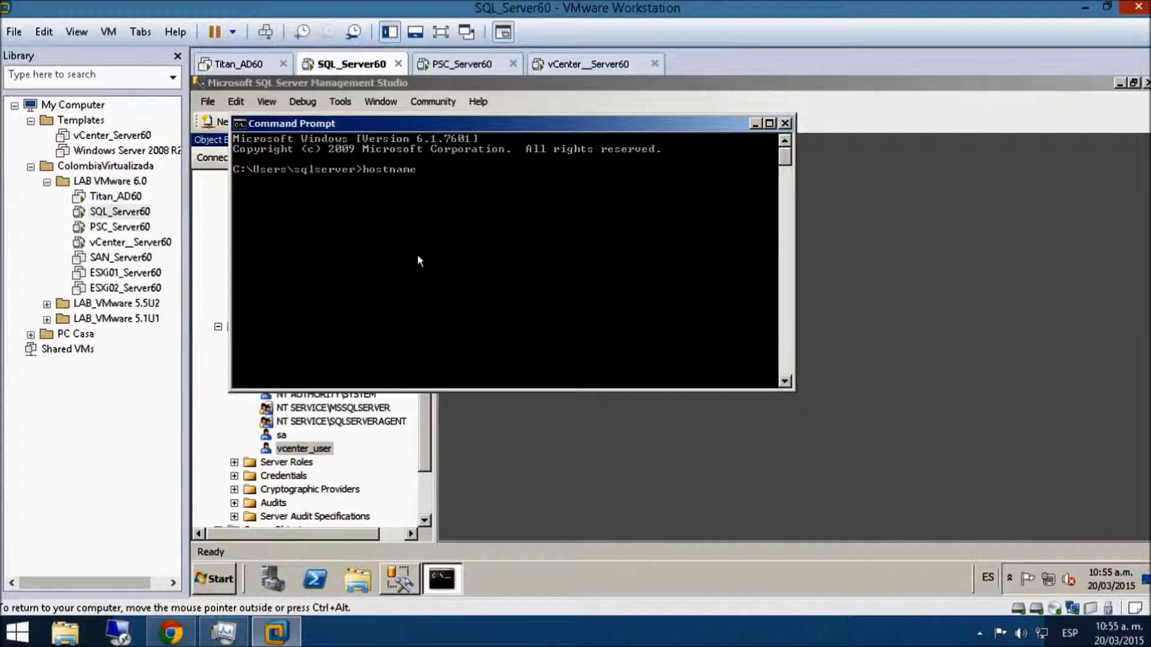
{"action": "key", "text": "Return"}
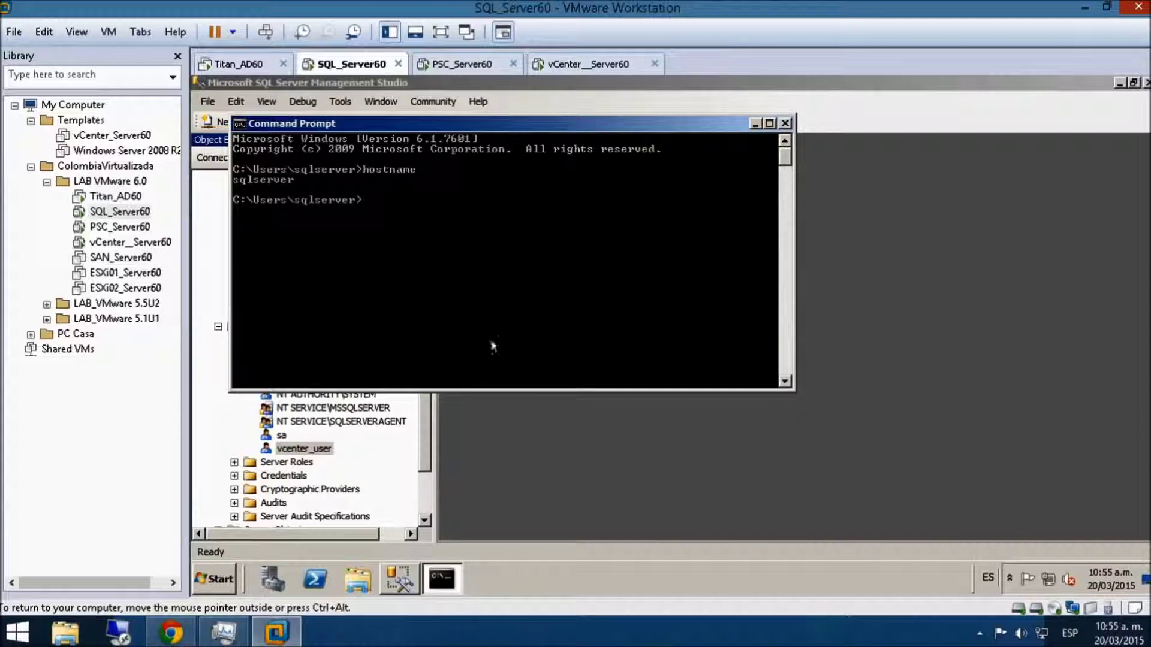
- Retype the ODBC wizard's server field as SQLSERVER.lab.local on vCenter_Server60
{"action": "left_click", "coordinate": [564, 64]}
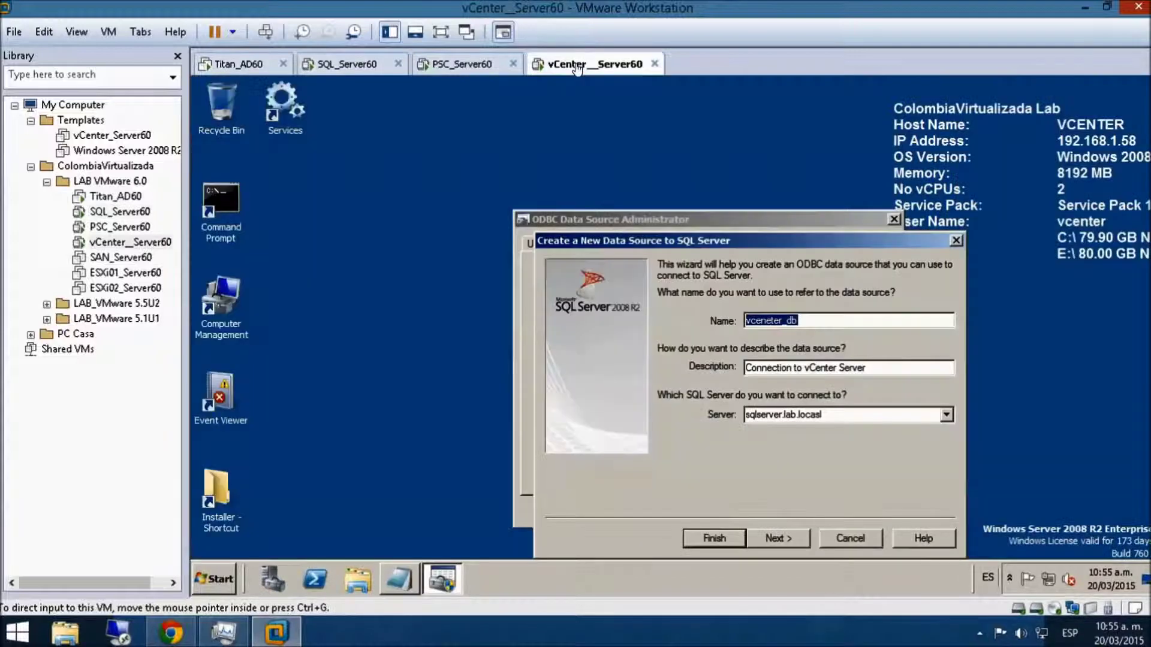
{"action": "key", "text": "Tab"}
{"action": "key", "text": "Tab"}
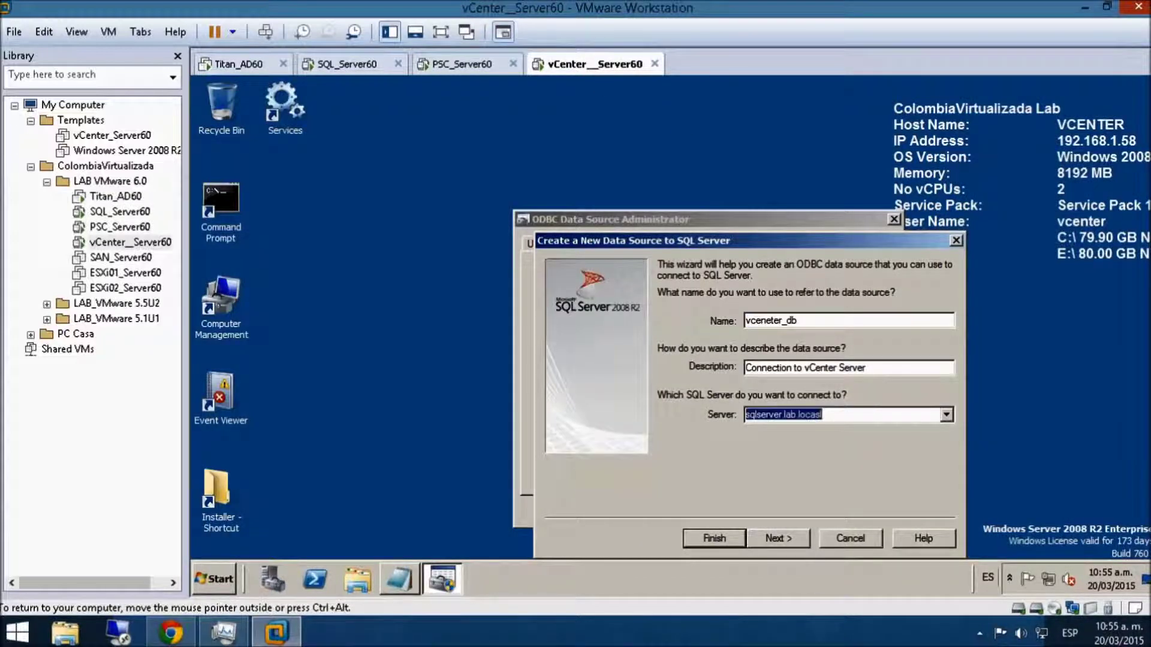
{"action": "type", "text": "SQL"}
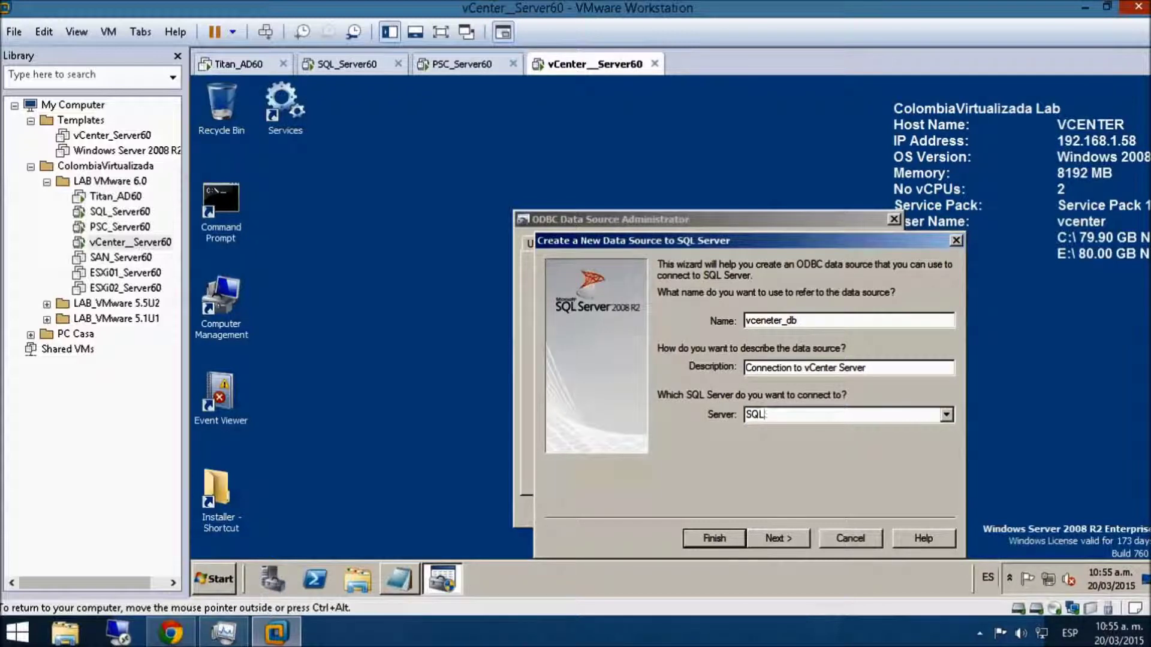
{"action": "type", "text": "SERVER.lab.local"}
- Ping sqlserver.lab.local to confirm it resolves to 192.168.1.67, then advance the wizard to the SQL login page
{"action": "double_click", "coordinate": [225, 199]}
{"action": "type", "text": "ping"}
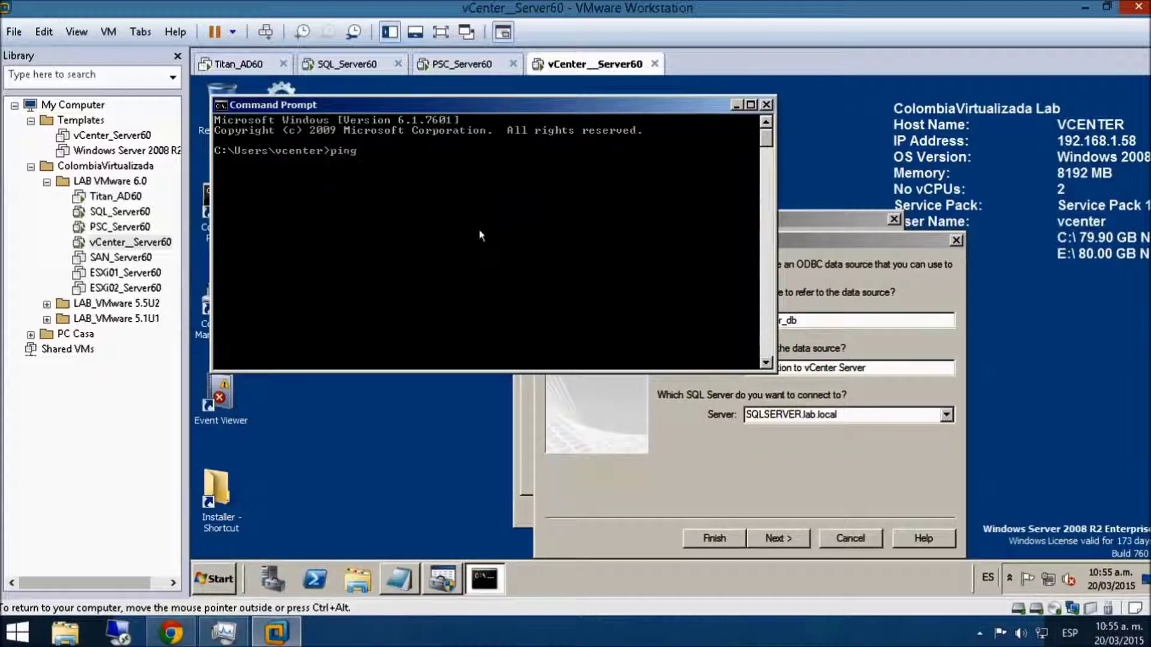
{"action": "type", "text": " sqlserver"}
{"action": "key", "text": "BackSpace"}
{"action": "key", "text": "BackSpace"}
{"action": "key", "text": "BackSpace"}
{"action": "key", "text": "BackSpace"}
{"action": "key", "text": "BackSpace"}
{"action": "type", "text": "server.lab.local"}
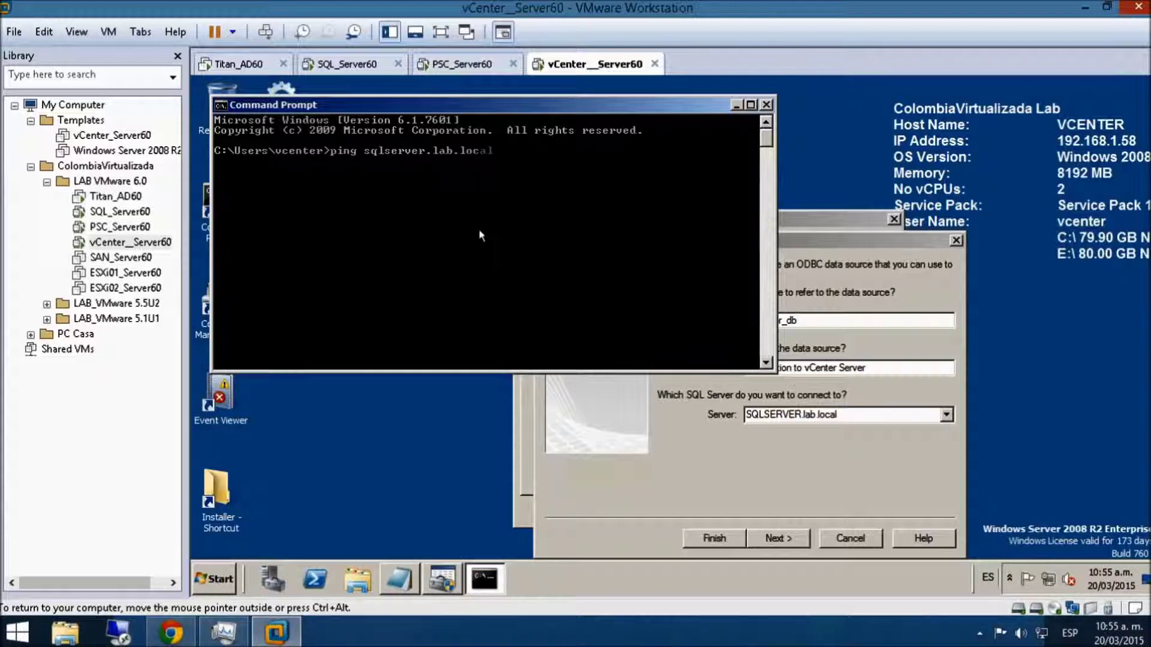
{"action": "key", "text": "Return"}
{"action": "key", "text": "ctrl+c"}
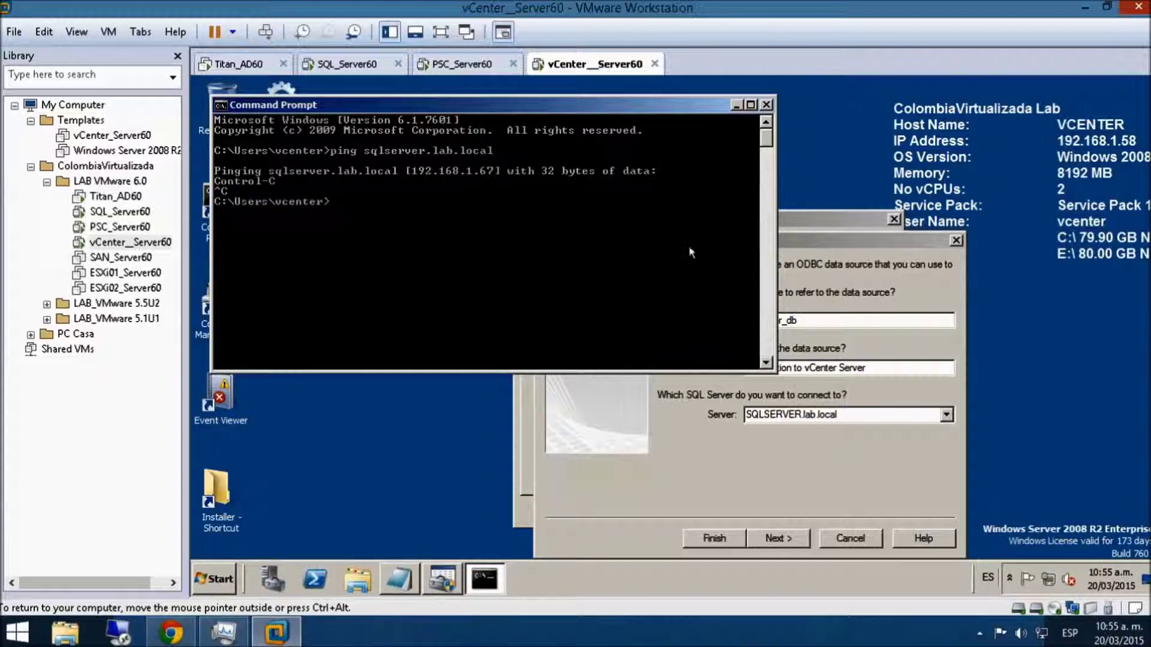
{"action": "left_click", "coordinate": [824, 239]}
{"action": "left_click", "coordinate": [781, 531]}
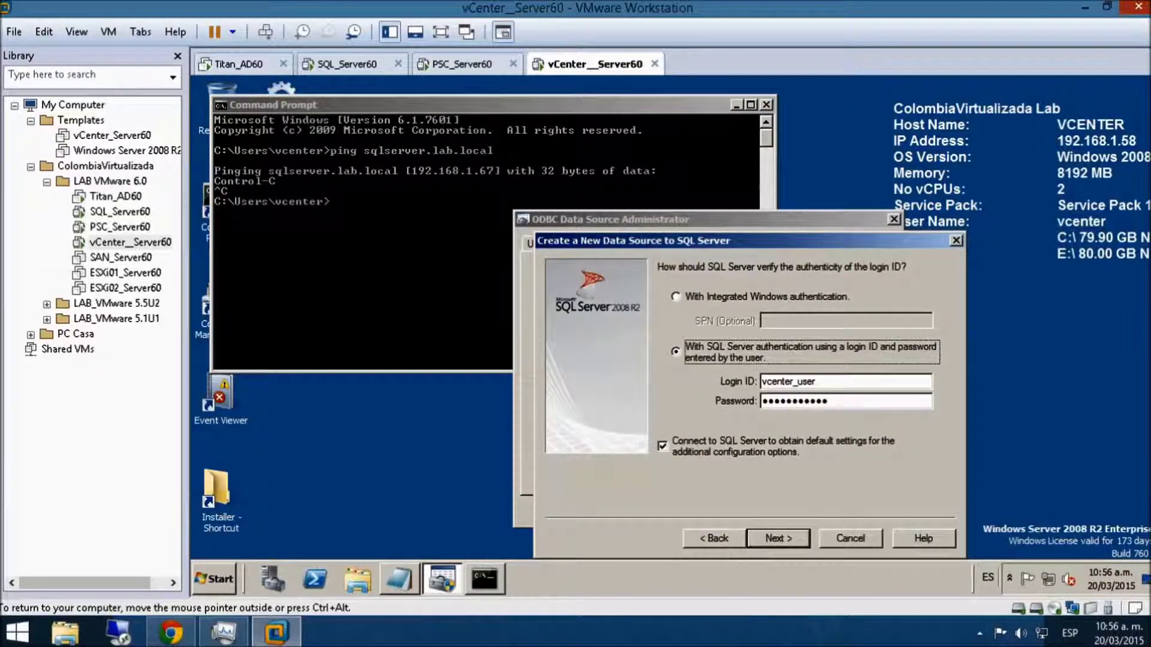
- Re-enter the SQL login password in the ODBC wizard's credentials page
{"action": "double_click", "coordinate": [797, 400]}
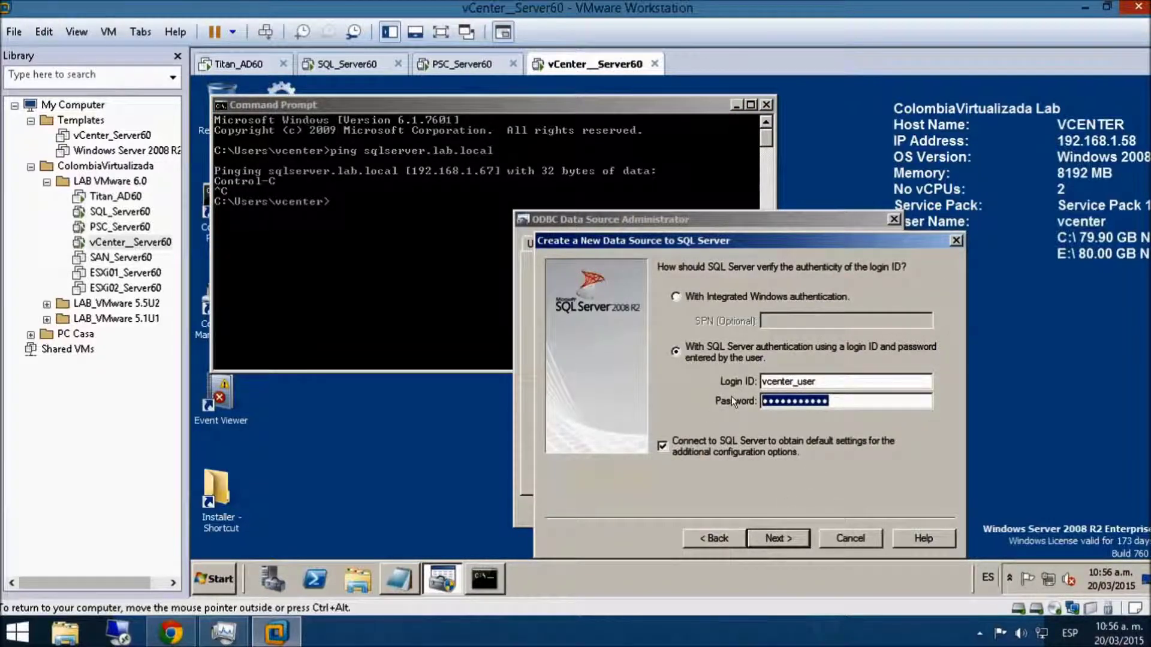
{"action": "left_click", "coordinate": [817, 382]}
{"action": "type", "text": "s"}
{"action": "key", "text": "Tab"}
{"action": "key", "text": "BackSpace"}
{"action": "type", "text": "V"}
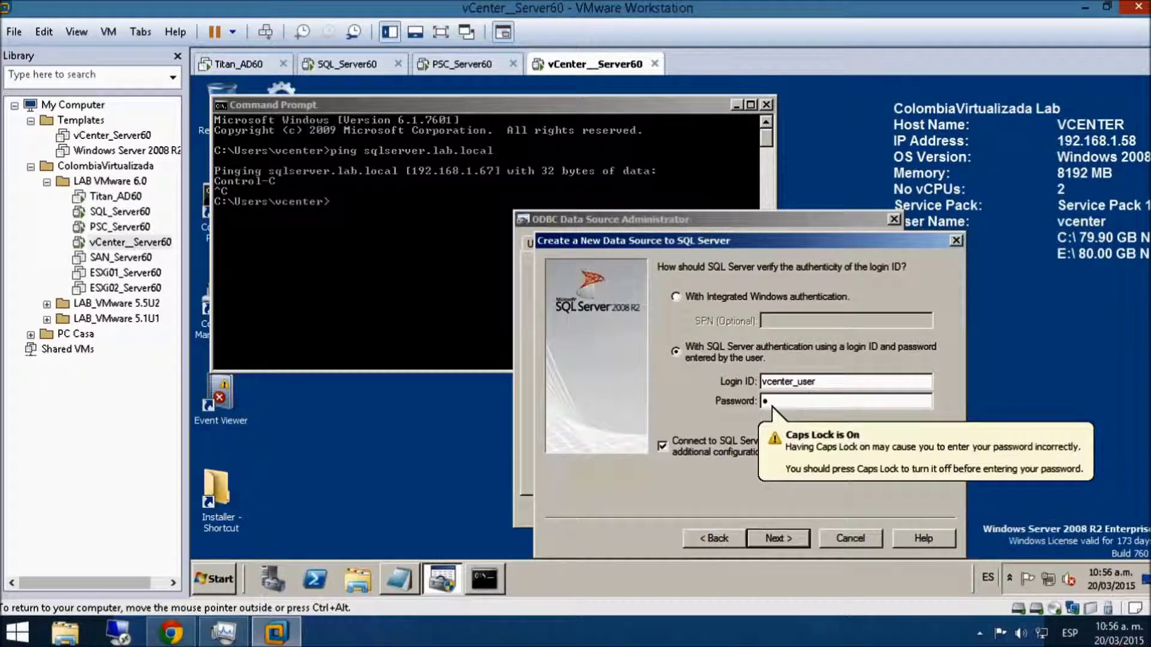
{"action": "key", "text": "BackSpace"}
{"action": "type", "text": "S"}
{"action": "key", "text": "BackSpace"}
{"action": "key", "text": "Tab"}
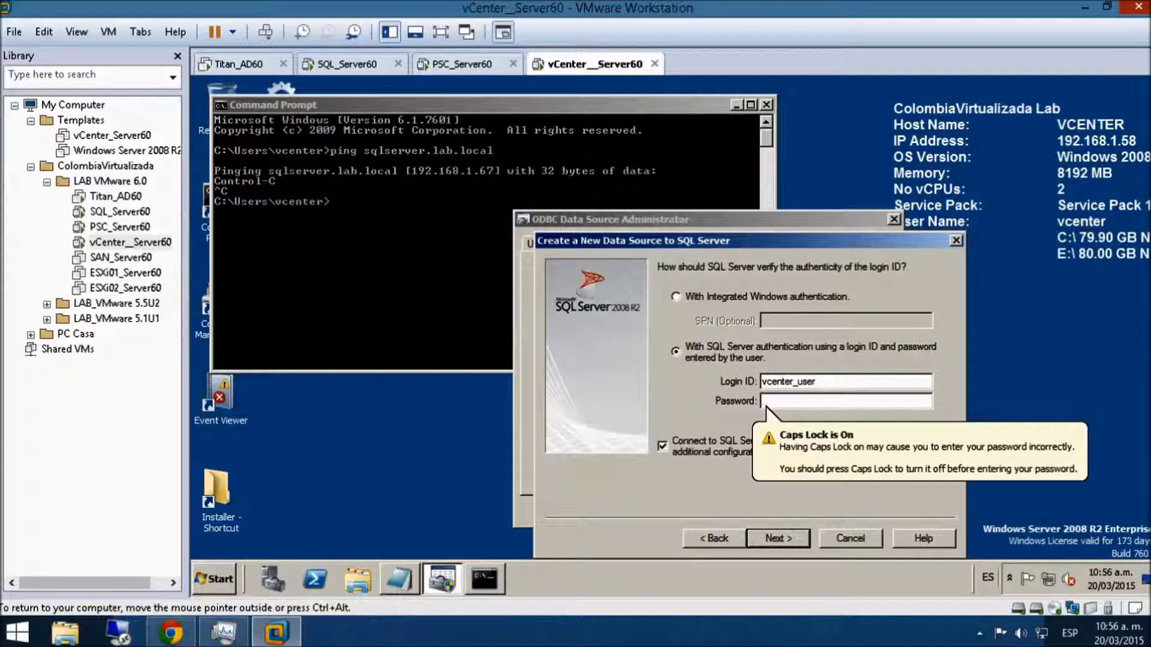
{"action": "type", "text": "V••••••••••"}
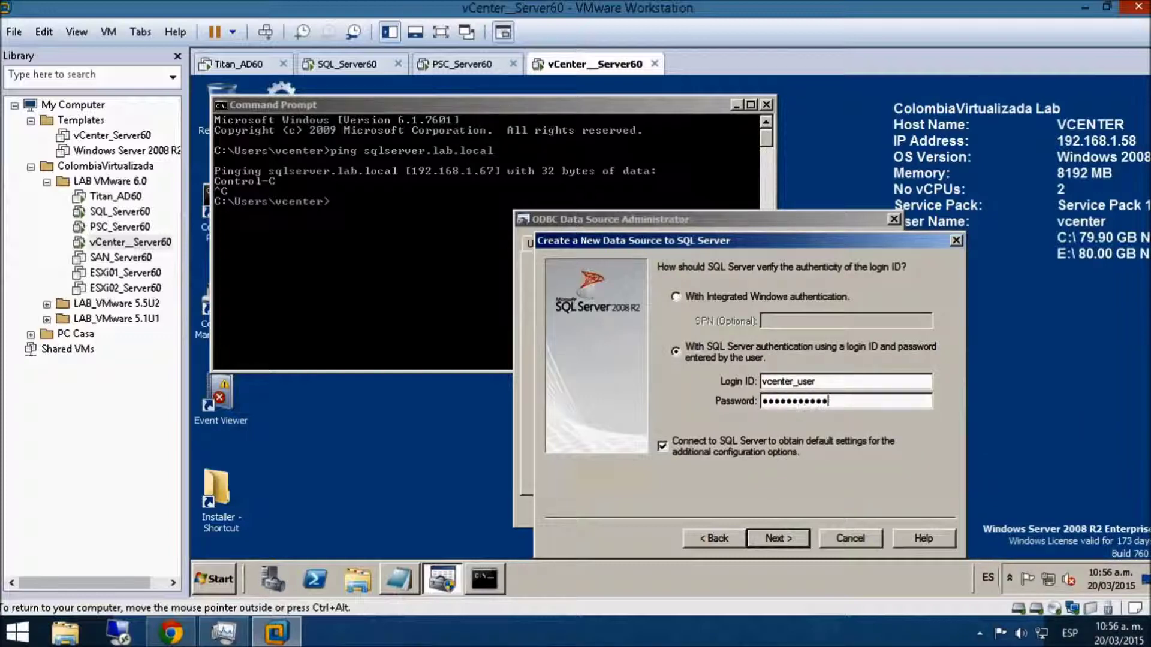
- Finish the vceneter_db wizard, pass the connection test, and close the ODBC administrator
{"action": "left_click", "coordinate": [803, 536]}
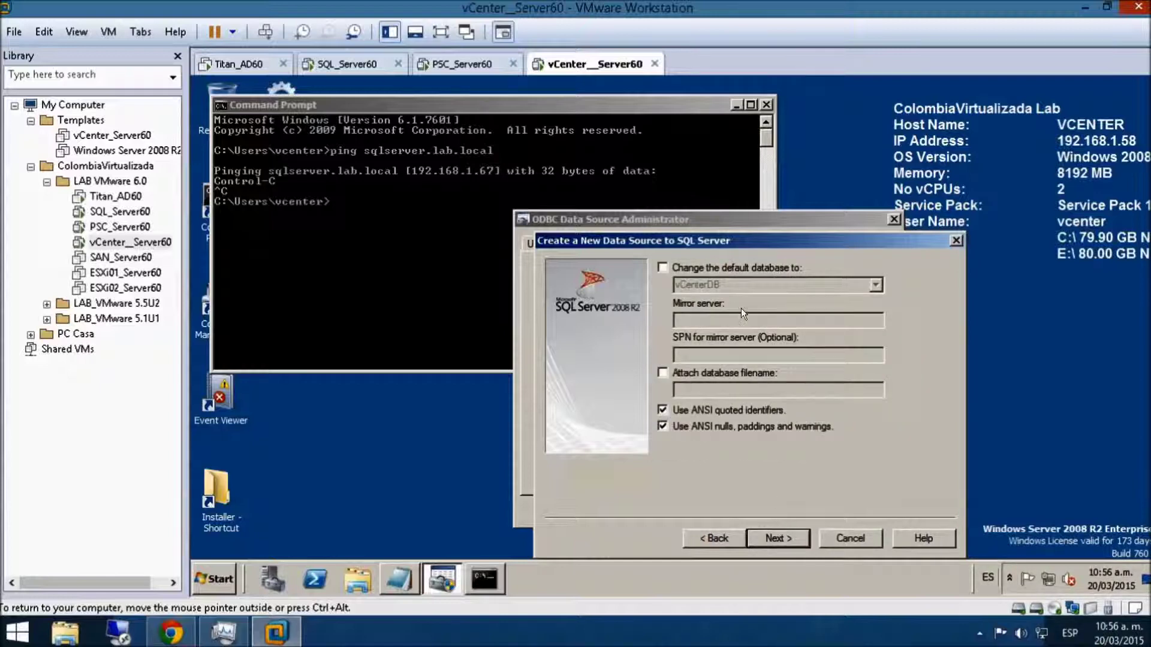
{"action": "left_click", "coordinate": [774, 537]}
{"action": "left_click", "coordinate": [773, 536]}
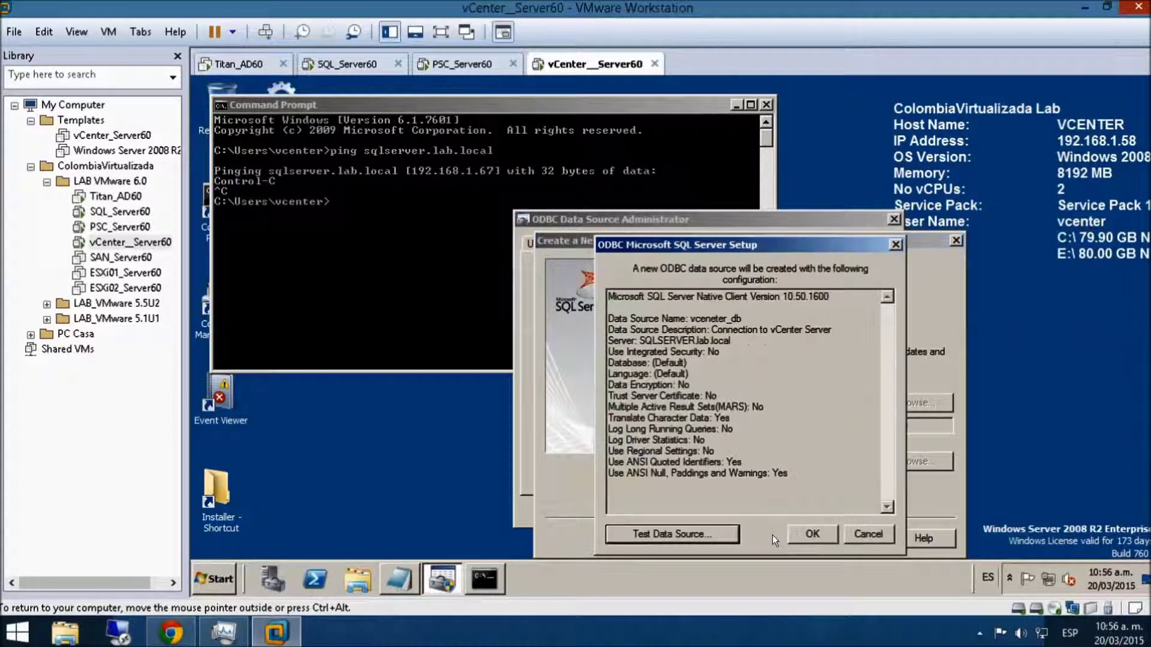
{"action": "left_click", "coordinate": [707, 532]}
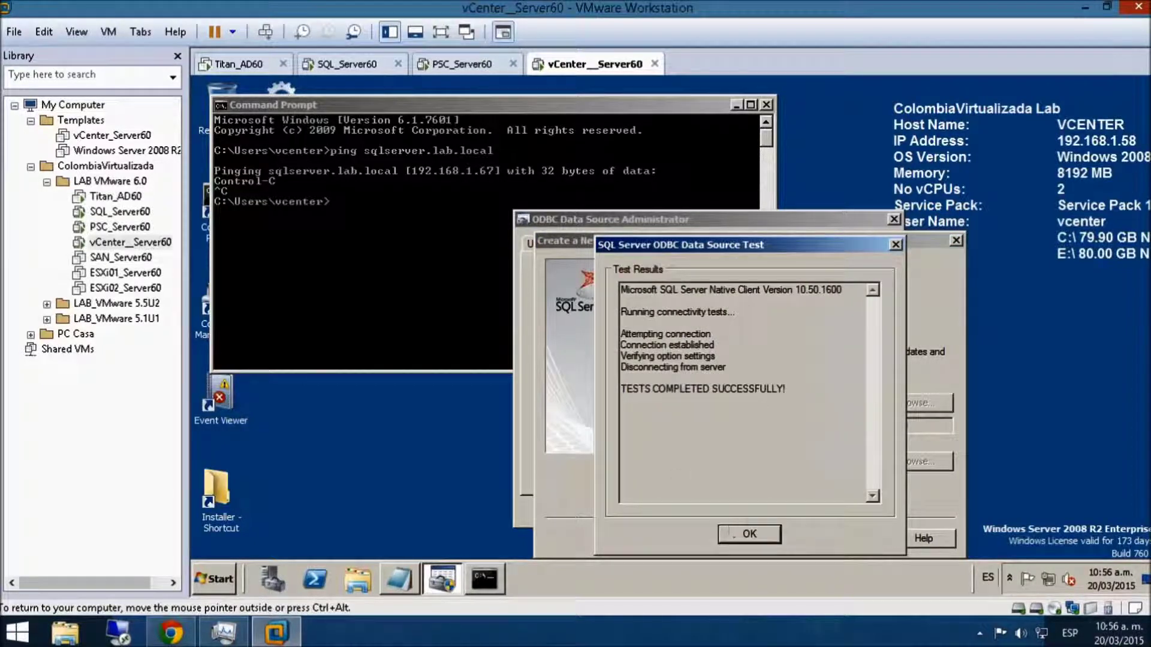
{"action": "left_click", "coordinate": [737, 528]}
{"action": "left_click", "coordinate": [802, 532]}
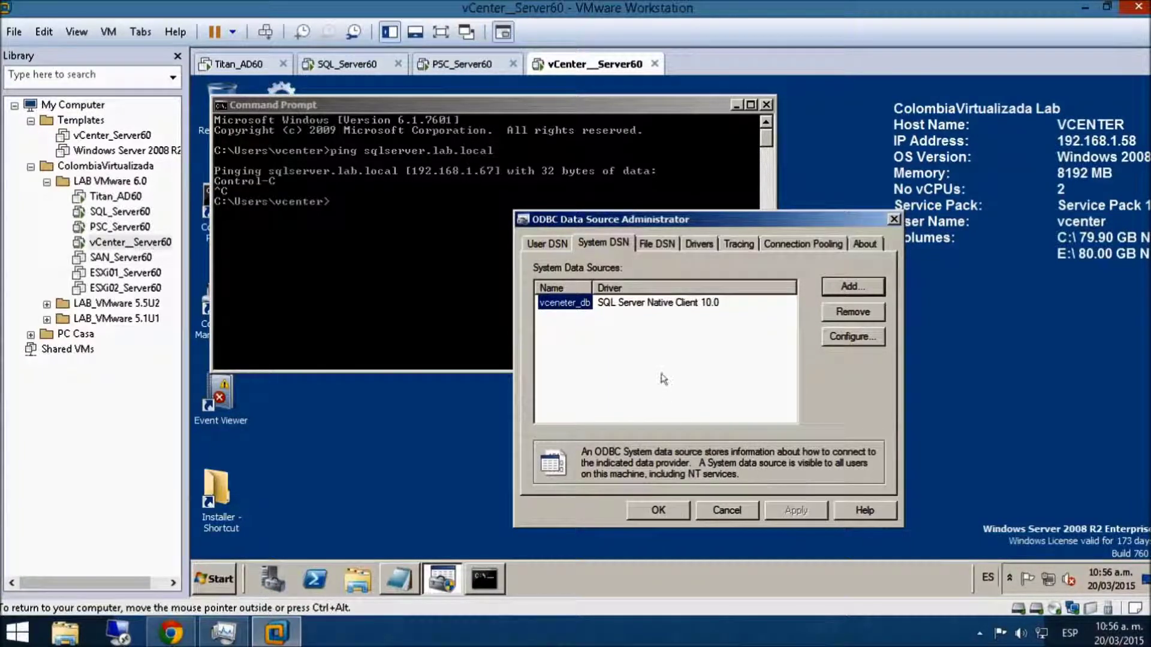
{"action": "left_click", "coordinate": [659, 509]}
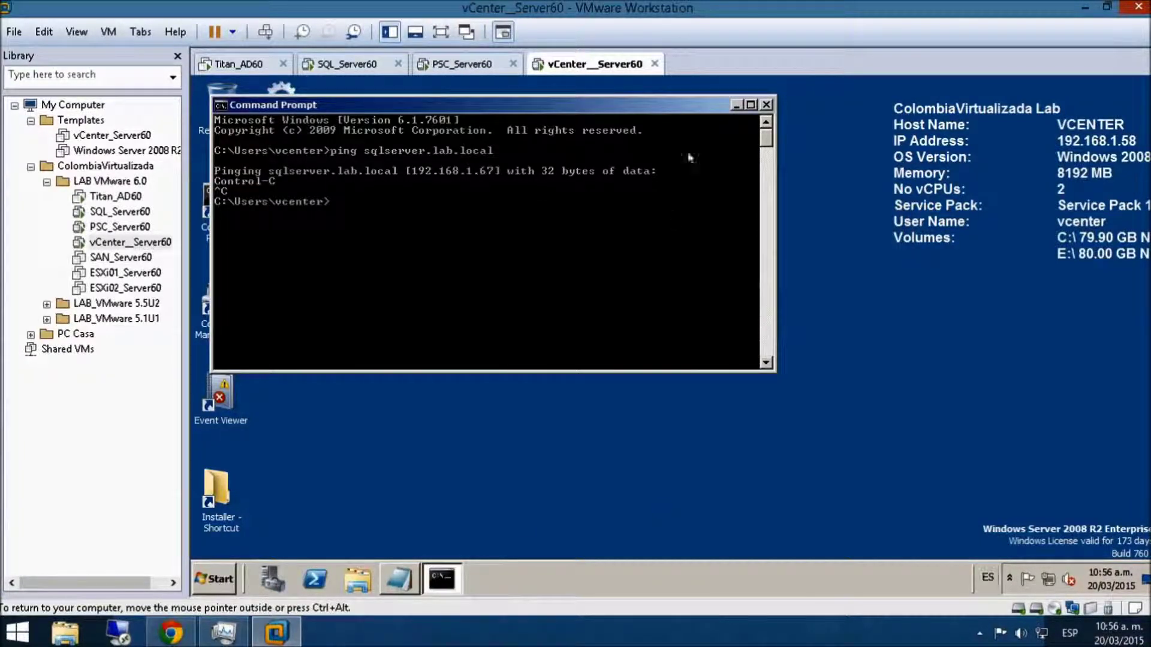
- Launch vCenter Server for Windows install from Installer\vCenter autorun with admin rights, then go full screen
{"action": "left_click", "coordinate": [761, 105]}
{"action": "double_click", "coordinate": [217, 497]}
{"action": "double_click", "coordinate": [376, 221]}
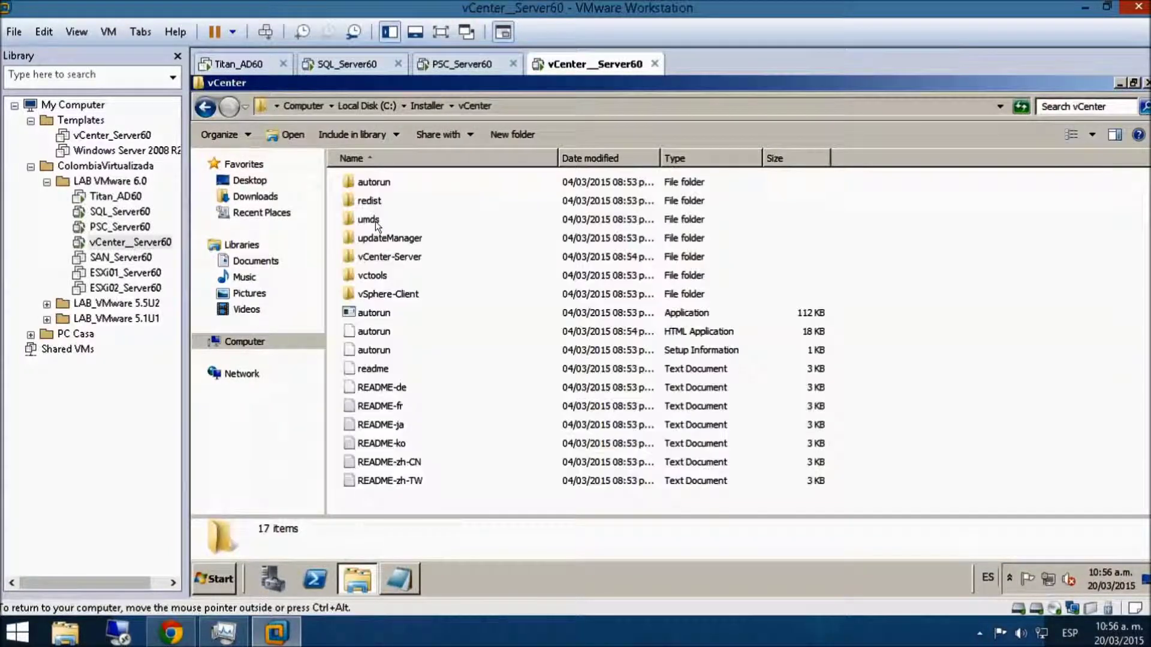
{"action": "double_click", "coordinate": [370, 331]}
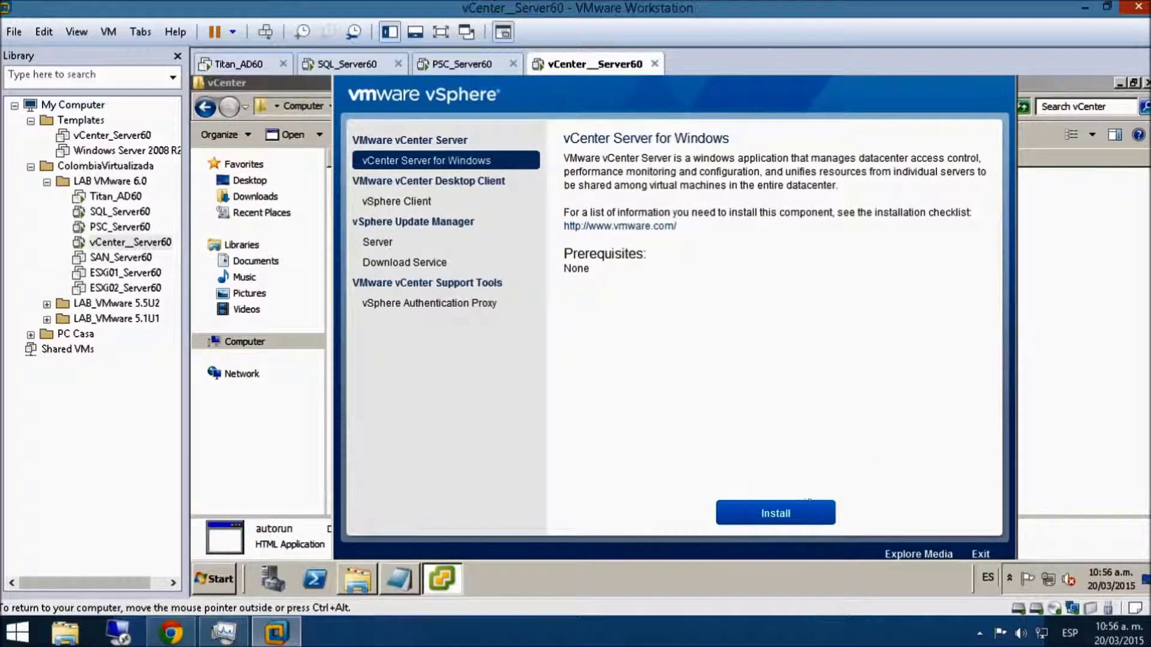
{"action": "left_click", "coordinate": [767, 511]}
{"action": "left_click", "coordinate": [757, 338]}
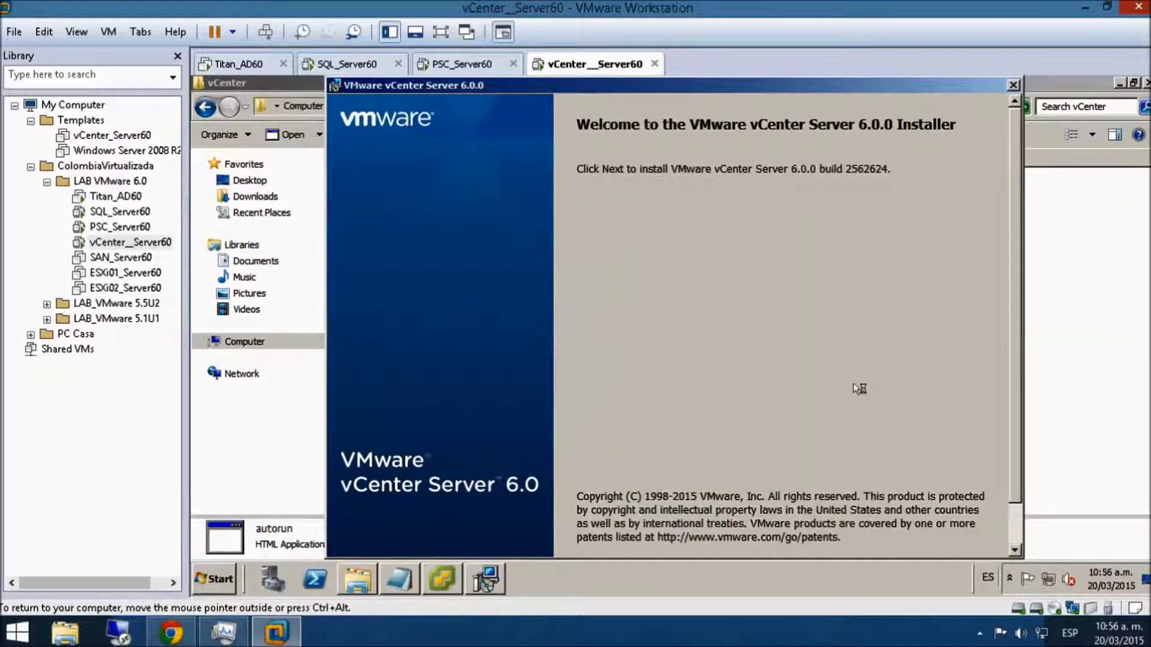
{"action": "left_click", "coordinate": [440, 32]}
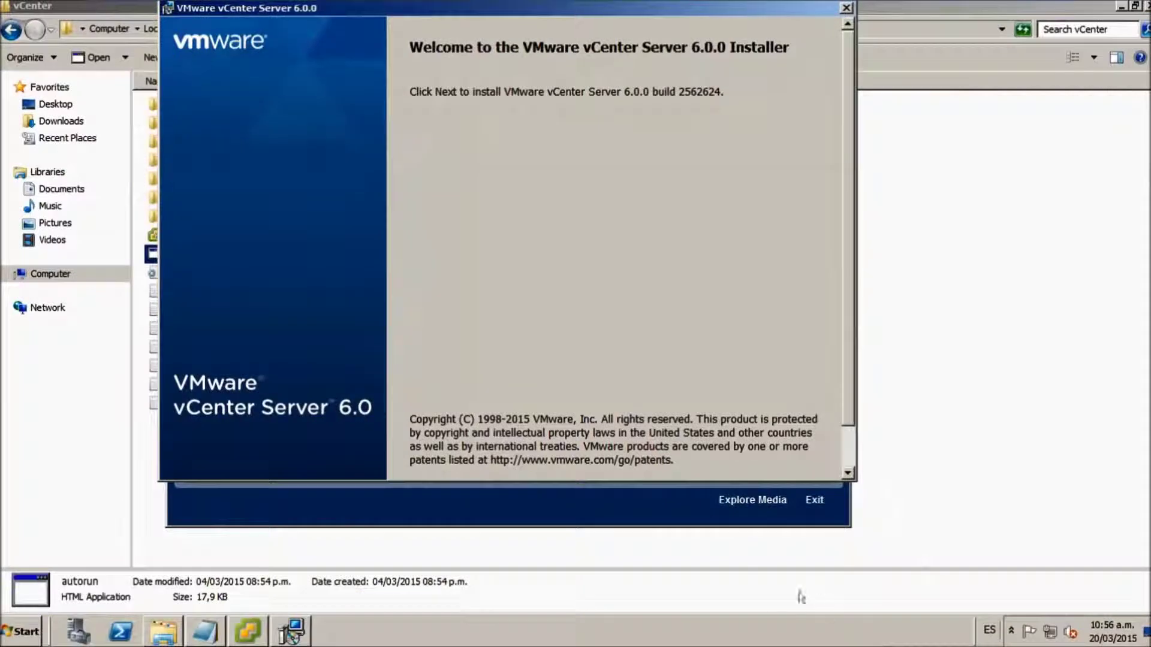
{"action": "left_click_drag", "start_coordinate": [847, 374], "coordinate": [850, 439]}
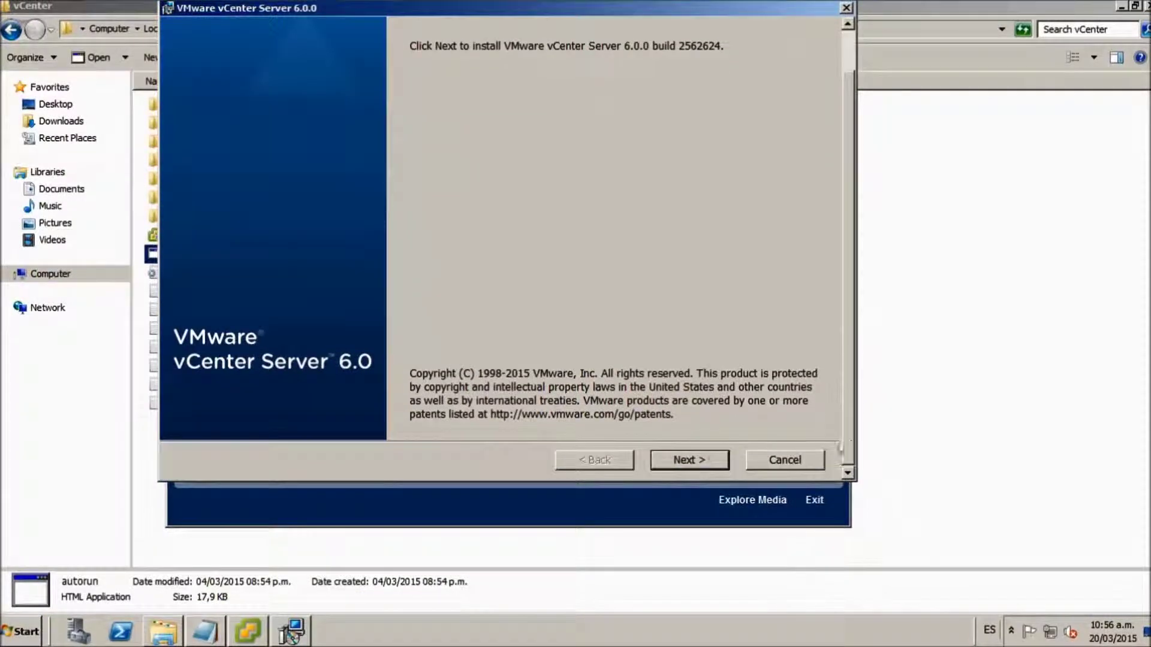
- Move past the installer welcome page and accept the licence agreement terms
{"action": "left_click", "coordinate": [691, 461]}
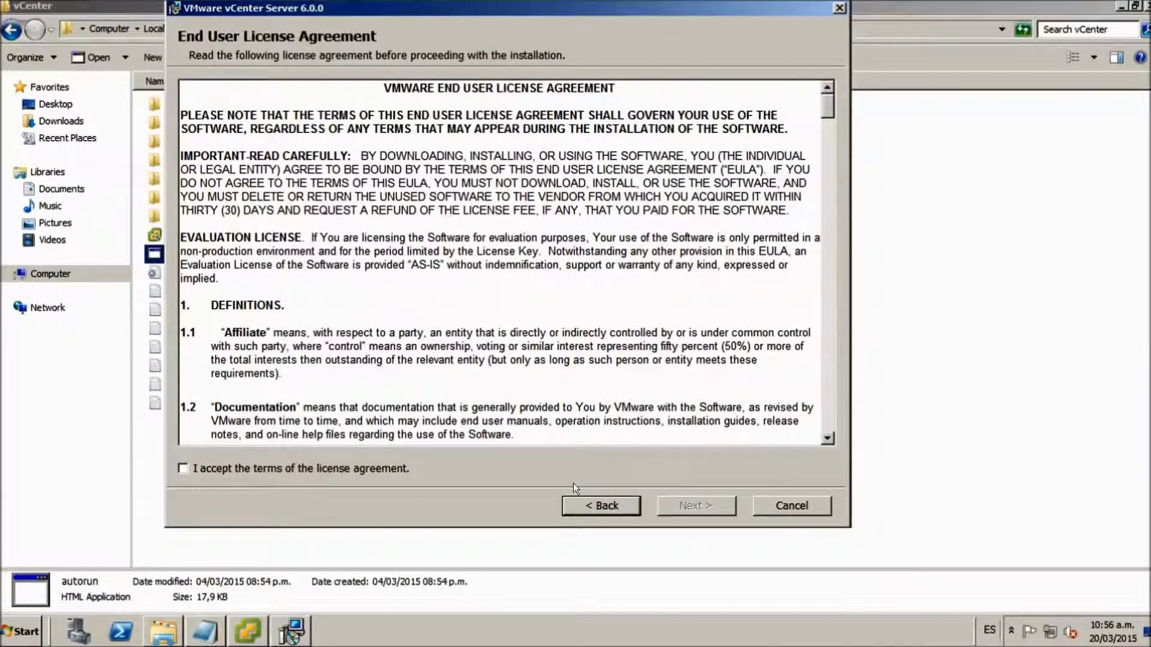
{"action": "left_click", "coordinate": [182, 469]}
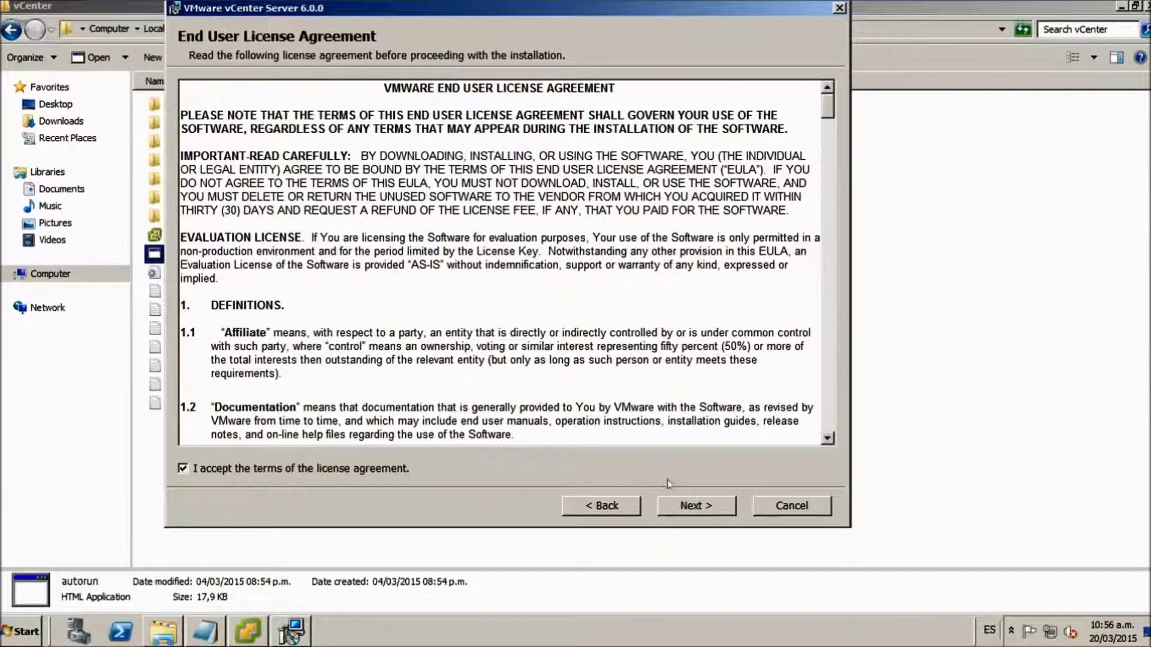
{"action": "left_click", "coordinate": [660, 504]}
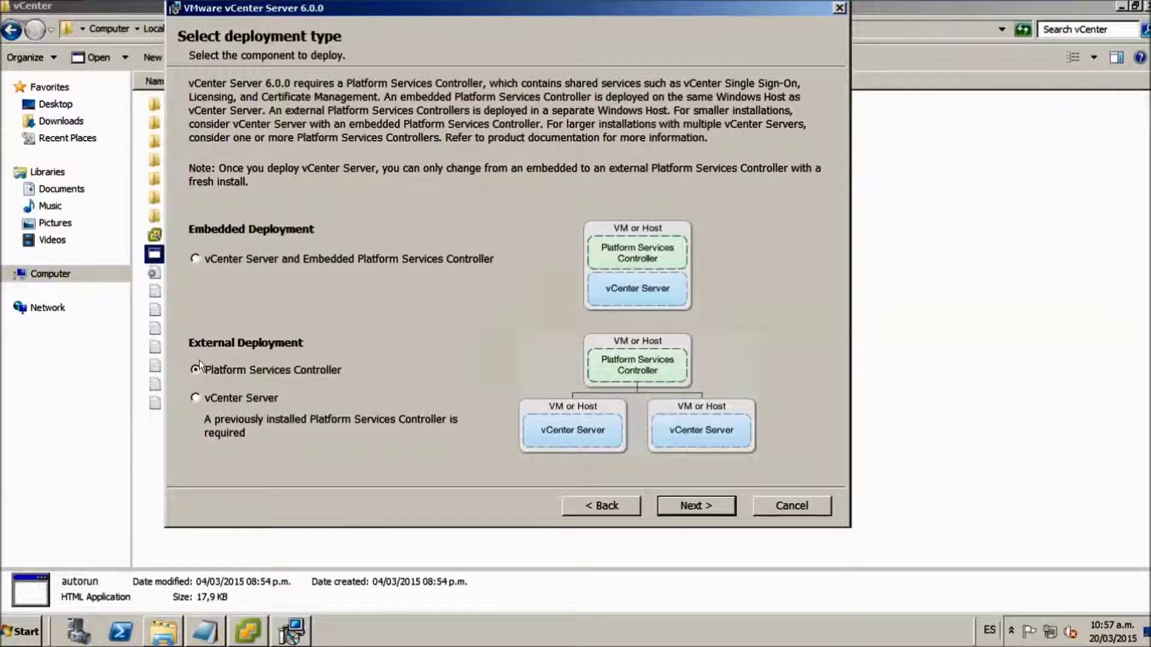
- Choose the external vCenter Server deployment and confirm system name vcenter.lab.local
{"action": "left_click", "coordinate": [194, 398]}
{"action": "left_click", "coordinate": [707, 506]}
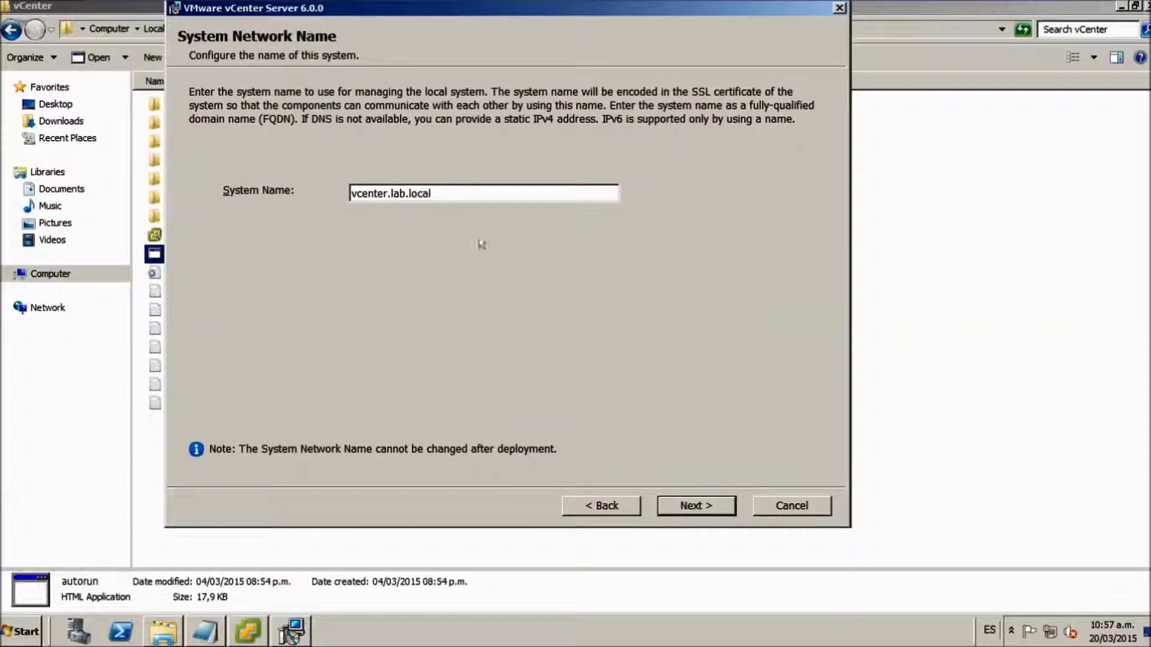
{"action": "left_click_drag", "start_coordinate": [437, 192], "coordinate": [308, 178]}
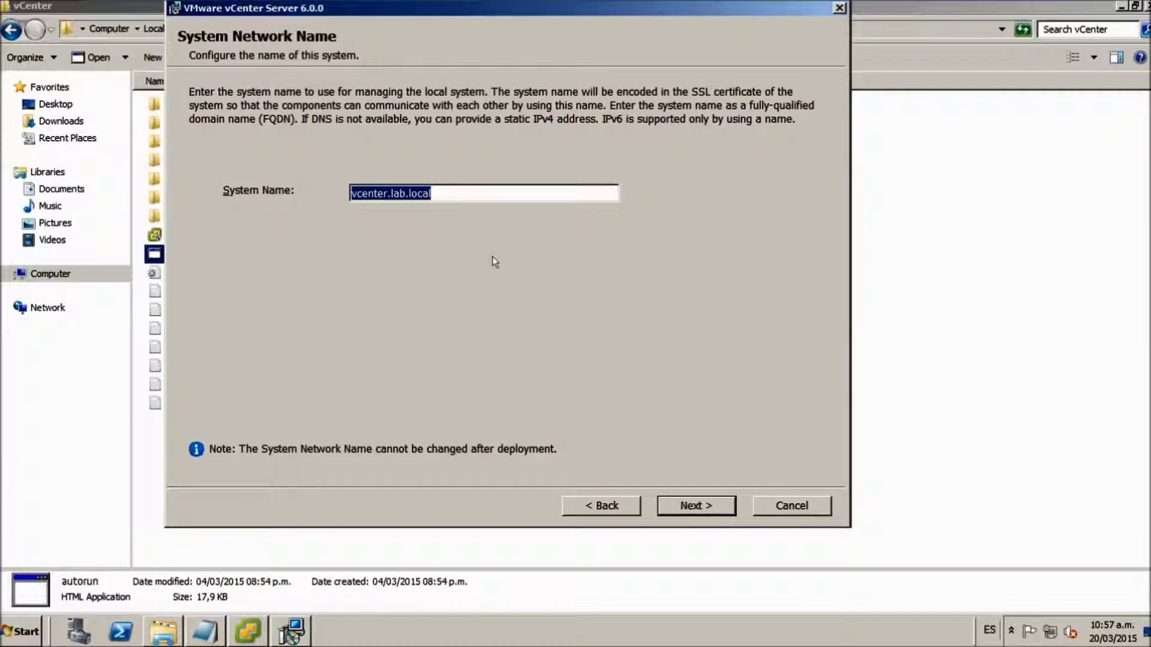
{"action": "key", "text": "Return"}
{"action": "left_click_drag", "start_coordinate": [459, 6], "coordinate": [510, 125]}
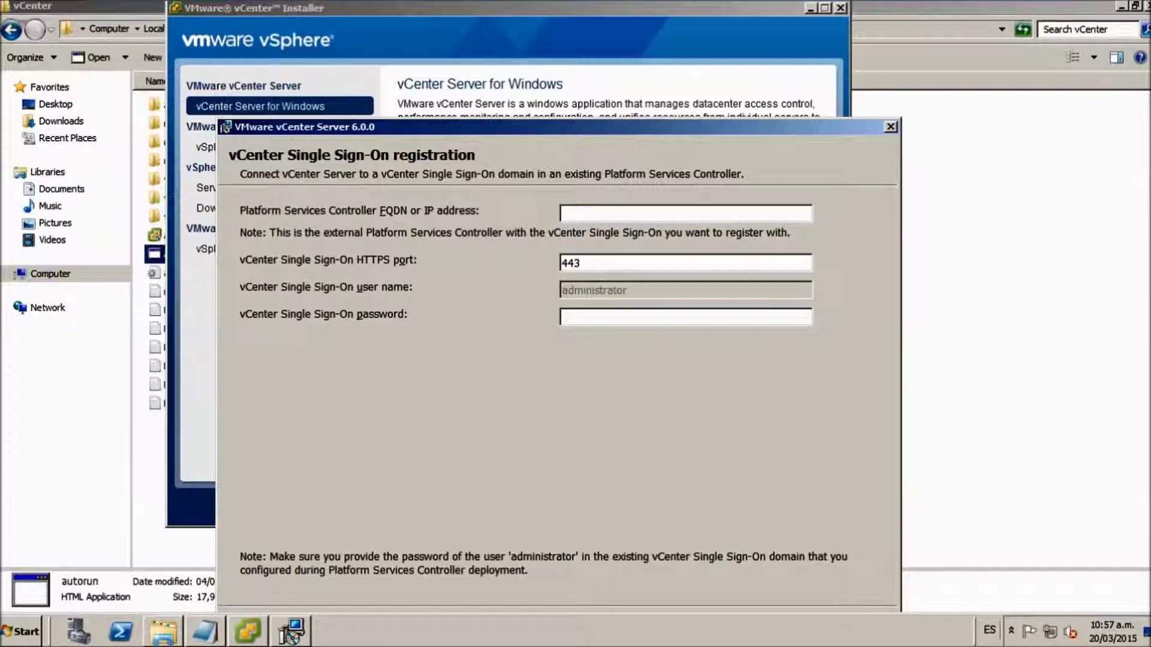
- Enter pscserver.lab.local as the PSC address, keep port 443, and type the SSO password
{"action": "type", "text": "pscserver.lab.local"}
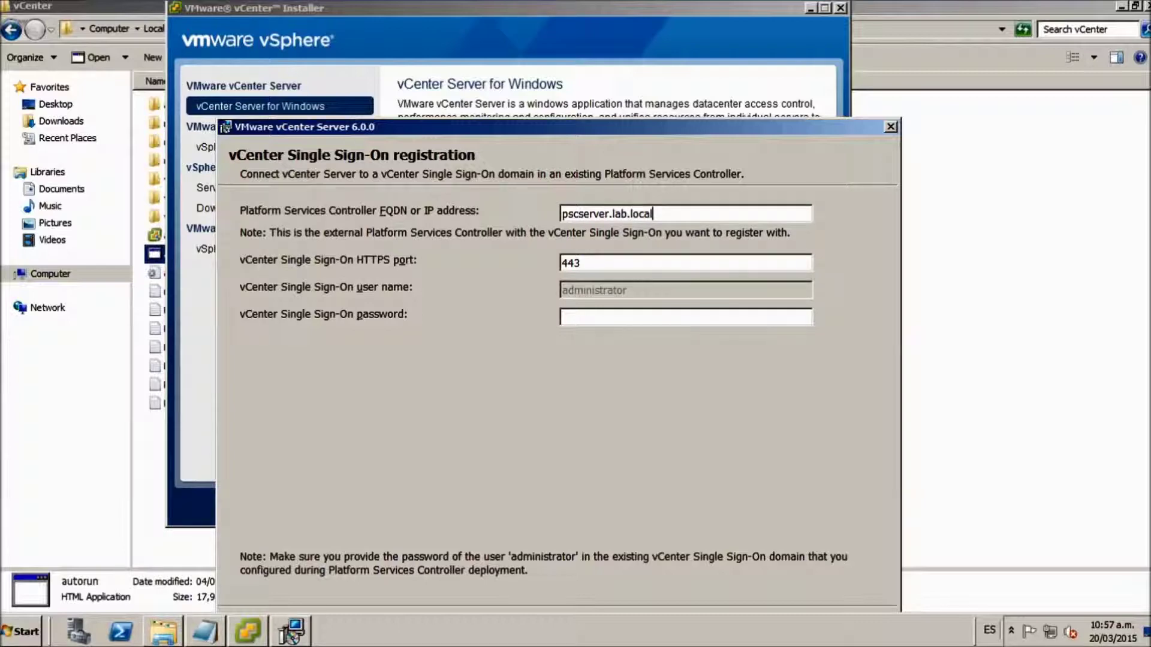
{"action": "key", "text": "Tab"}
{"action": "key", "text": "Tab"}
{"action": "type", "text": "●●●●●●●●●●●"}
{"action": "key", "text": "BackSpace"}
{"action": "key", "text": "BackSpace"}
{"action": "key", "text": "BackSpace"}
{"action": "key", "text": "BackSpace"}
{"action": "key", "text": "BackSpace"}
{"action": "key", "text": "BackSpace"}
{"action": "key", "text": "BackSpace"}
{"action": "key", "text": "BackSpace"}
{"action": "key", "text": "BackSpace"}
{"action": "key", "text": "BackSpace"}
{"action": "key", "text": "BackSpace"}
{"action": "key", "text": "BackSpace"}
{"action": "key", "text": "Caps_Lock"}
{"action": "type", "text": "●●●●●●●●●●●●●"}
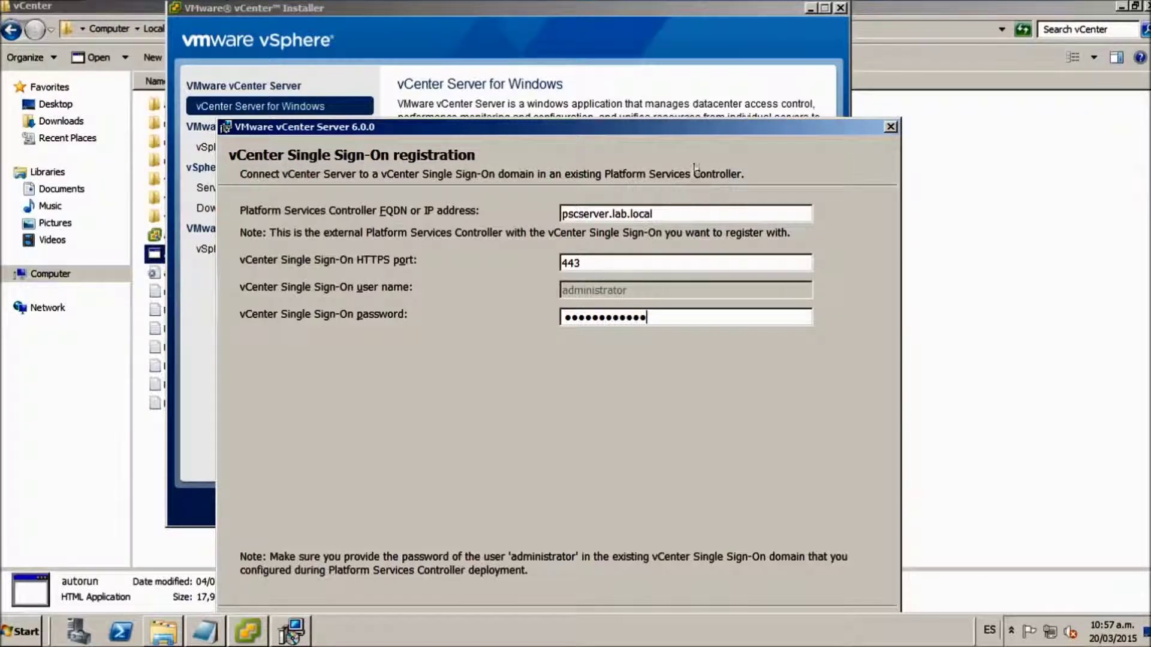
- Clear the SSO password field and re-enter the SSO administrator password
{"action": "left_click_drag", "start_coordinate": [653, 317], "coordinate": [528, 314]}
{"action": "key", "text": "BackSpace"}
{"action": "left_click", "coordinate": [599, 268]}
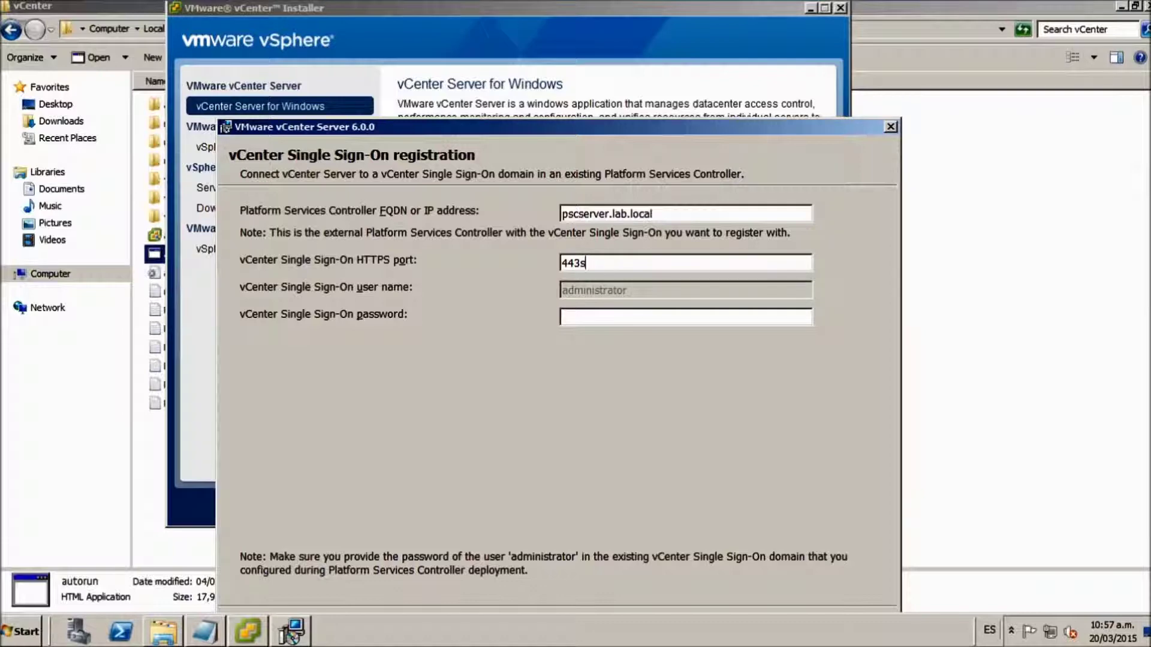
{"action": "left_click", "coordinate": [593, 314]}
{"action": "key", "text": "Caps_Lock"}
{"action": "type", "text": "●●●●●●●●●●●●"}
{"action": "left_click_drag", "start_coordinate": [529, 132], "coordinate": [490, 38]}
- Submit the SSO registration, accept the PSC certificate, and retry the password after an invalid-credentials error
{"action": "left_click", "coordinate": [689, 530]}
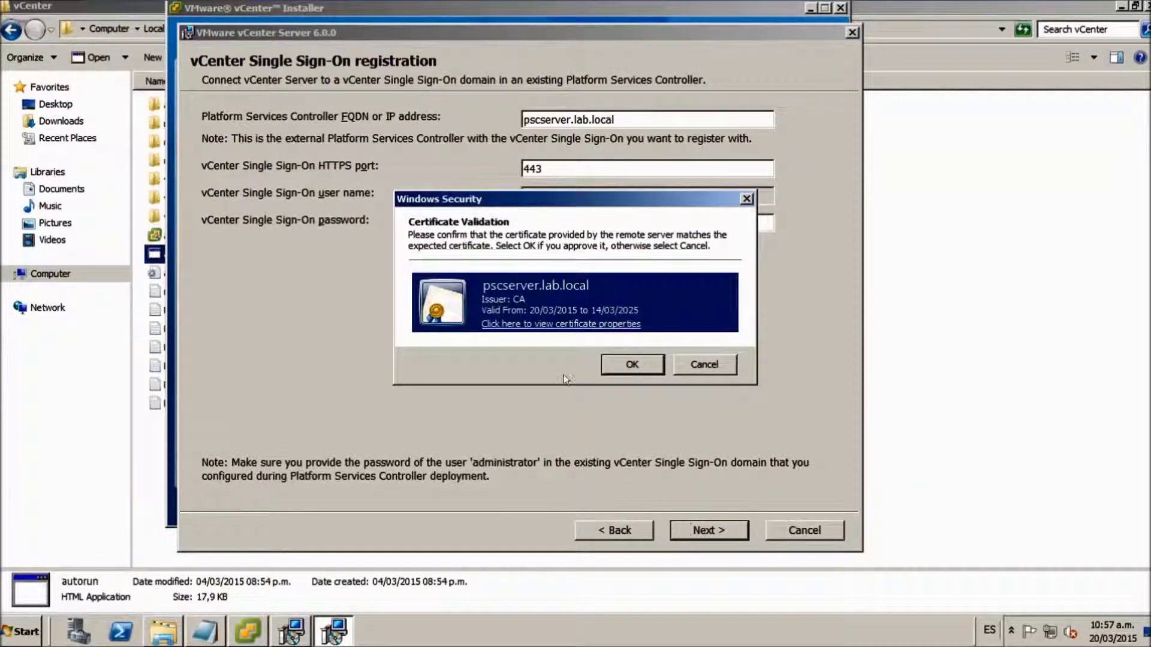
{"action": "left_click", "coordinate": [615, 360]}
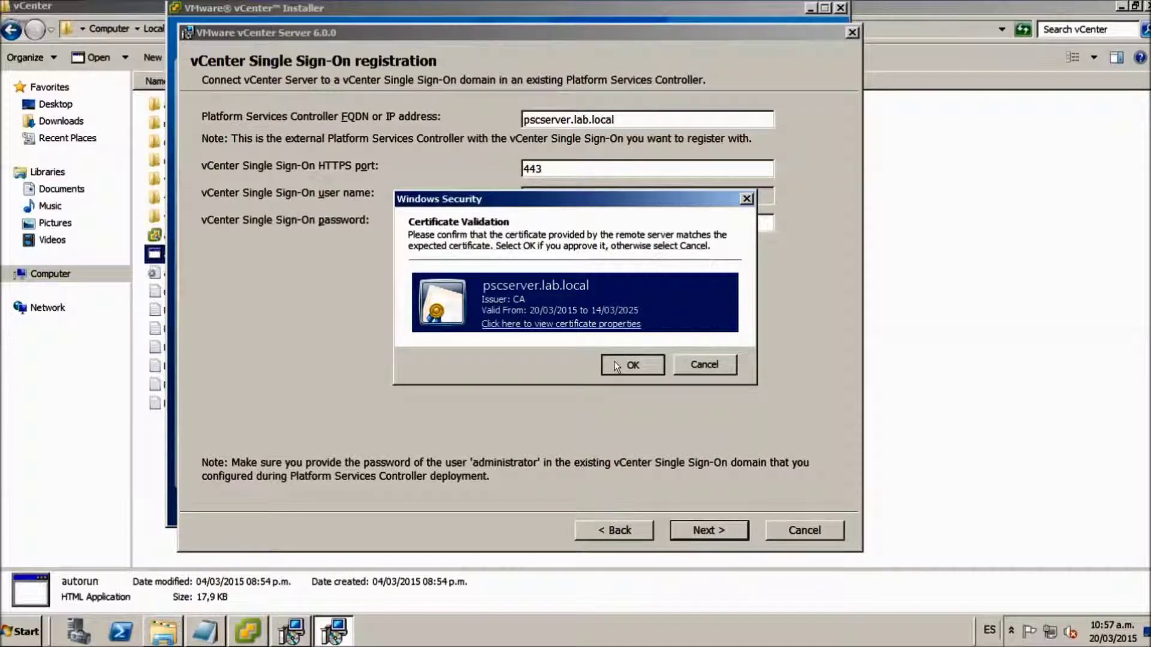
{"action": "left_click", "coordinate": [706, 362]}
{"action": "left_click_drag", "start_coordinate": [604, 224], "coordinate": [479, 221]}
{"action": "type", "text": "V••••••••••••"}
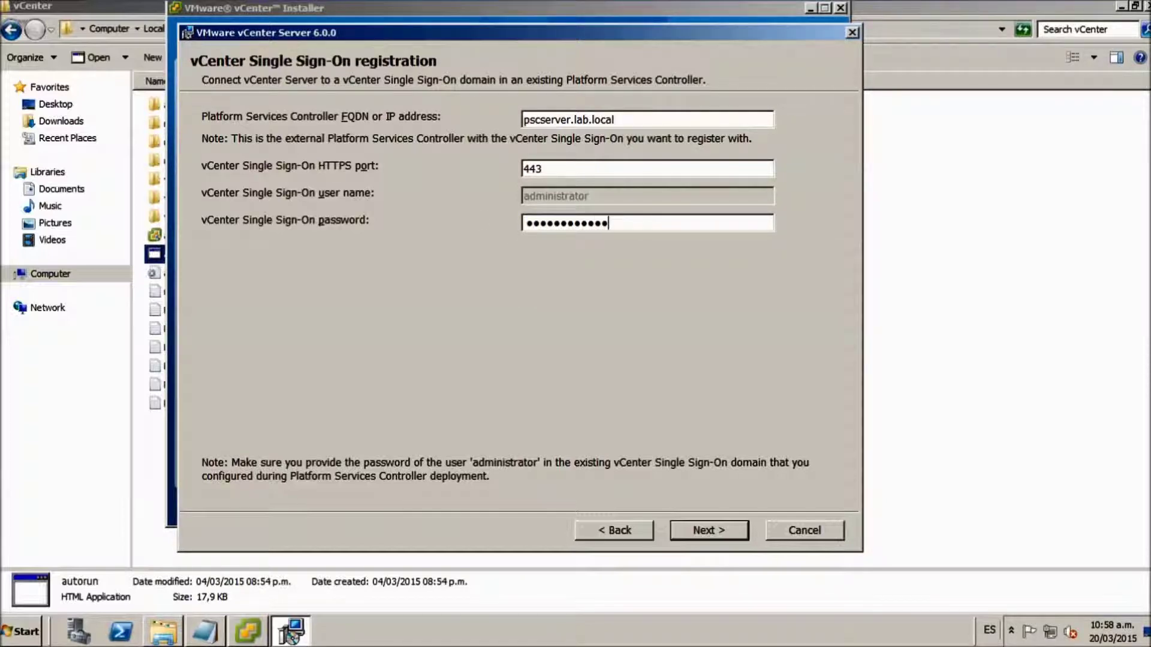
{"action": "left_click", "coordinate": [683, 528]}
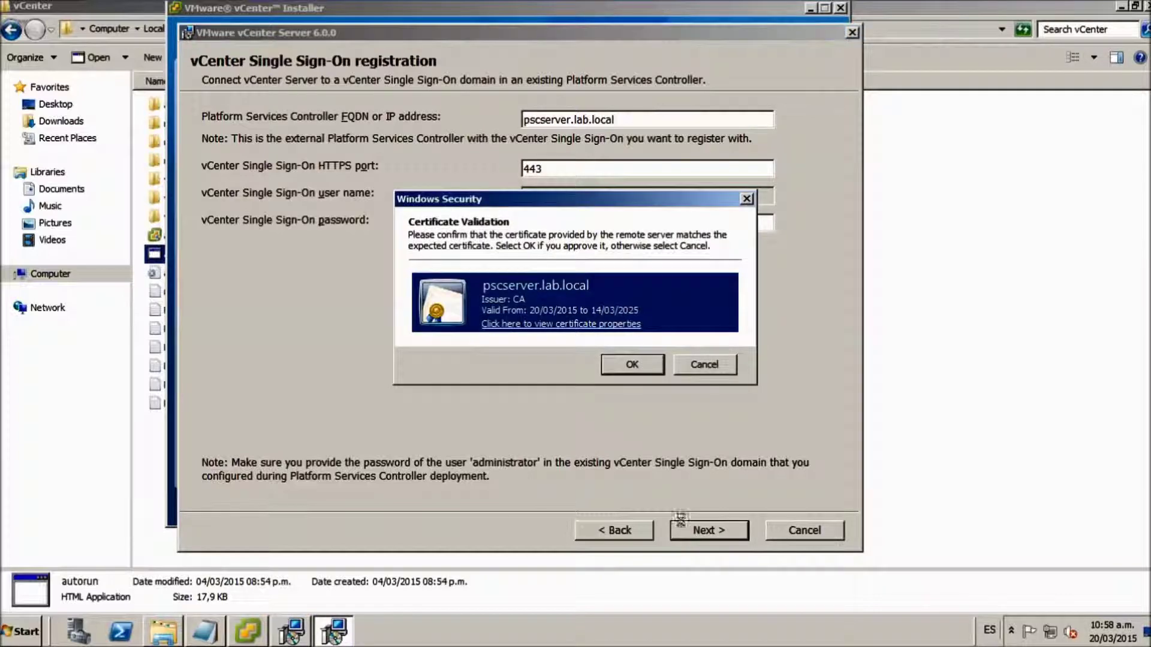
{"action": "left_click", "coordinate": [644, 369]}
{"action": "left_click", "coordinate": [696, 364]}
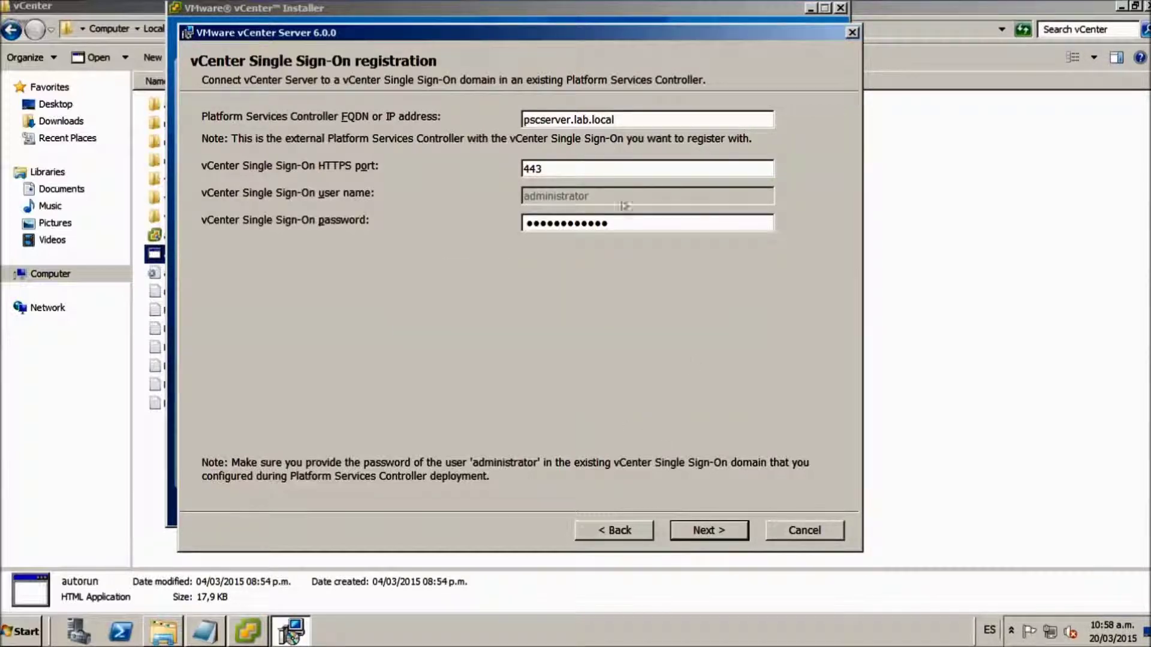
- Retype the SSO password and resubmit, hitting the invalid-credentials error again
{"action": "left_click_drag", "start_coordinate": [617, 224], "coordinate": [438, 219]}
{"action": "key", "text": "BackSpace"}
{"action": "type", "text": "•"}
{"action": "key", "text": "Caps_Lock"}
- Remove the stray character from port 443, re-enter the password, and resubmit without success
{"action": "key", "text": "Caps_Lock"}
{"action": "type", "text": "•"}
{"action": "key", "text": "BackSpace"}
{"action": "key", "text": "BackSpace"}
{"action": "type", "text": "S"}
{"action": "key", "text": "Tab"}
{"action": "type", "text": "••••••••••••"}
{"action": "left_click", "coordinate": [701, 533]}
{"action": "left_click", "coordinate": [631, 364]}
{"action": "left_click", "coordinate": [689, 363]}
{"action": "key", "text": "BackSpace"}
{"action": "key", "text": "Tab"}
{"action": "key", "text": "BackSpace"}
{"action": "key", "text": "Caps_Lock"}
{"action": "type", "text": "●●●●●●●●●●●●"}
{"action": "left_click", "coordinate": [708, 529]}
{"action": "left_click", "coordinate": [609, 359]}
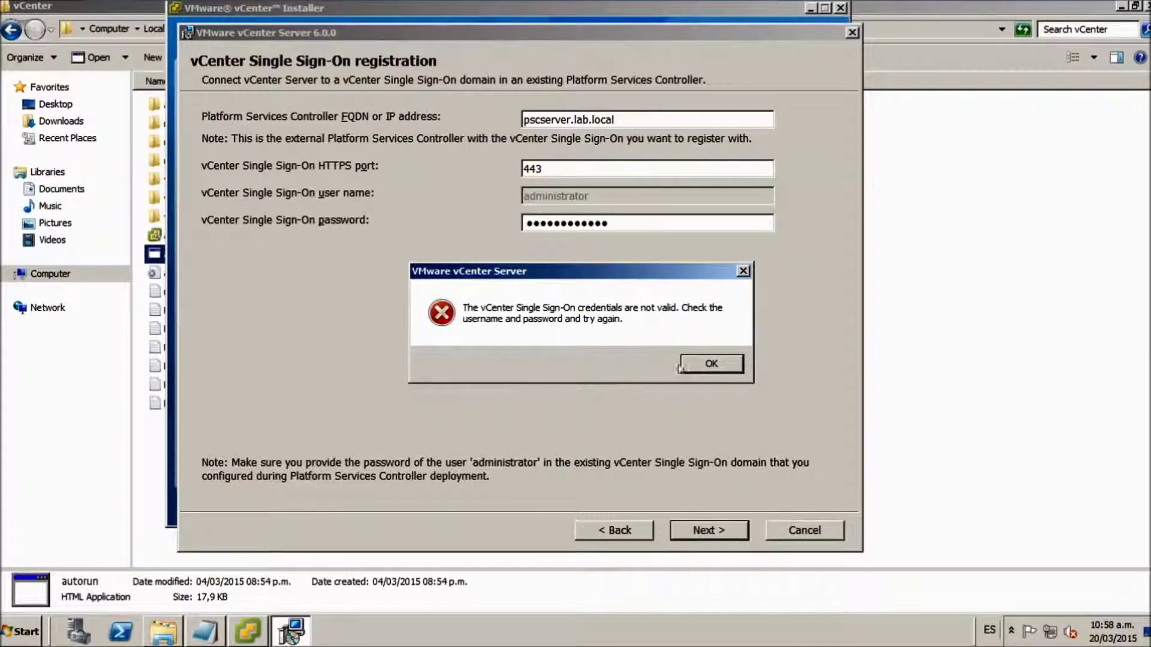
{"action": "left_click", "coordinate": [701, 364]}
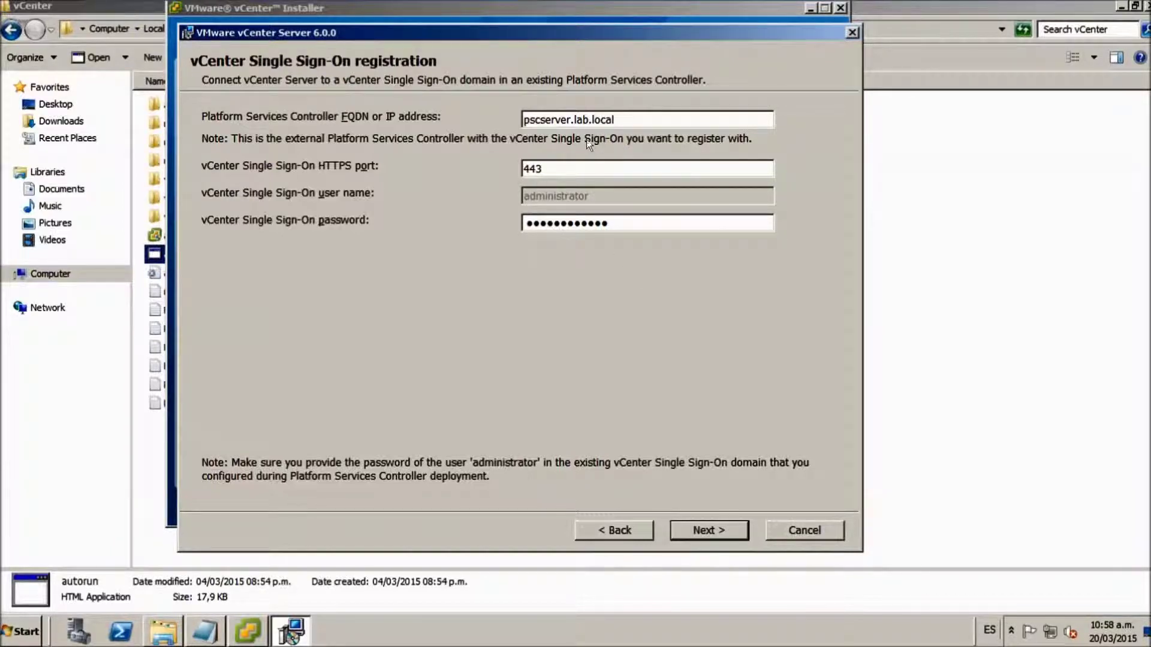
- Ping pscserver.lab.local from a Command Prompt to confirm it resolves to 192.168.1.68
{"action": "left_click_drag", "start_coordinate": [541, 120], "coordinate": [522, 120]}
{"action": "left_click", "coordinate": [24, 631]}
{"action": "left_click", "coordinate": [91, 278]}
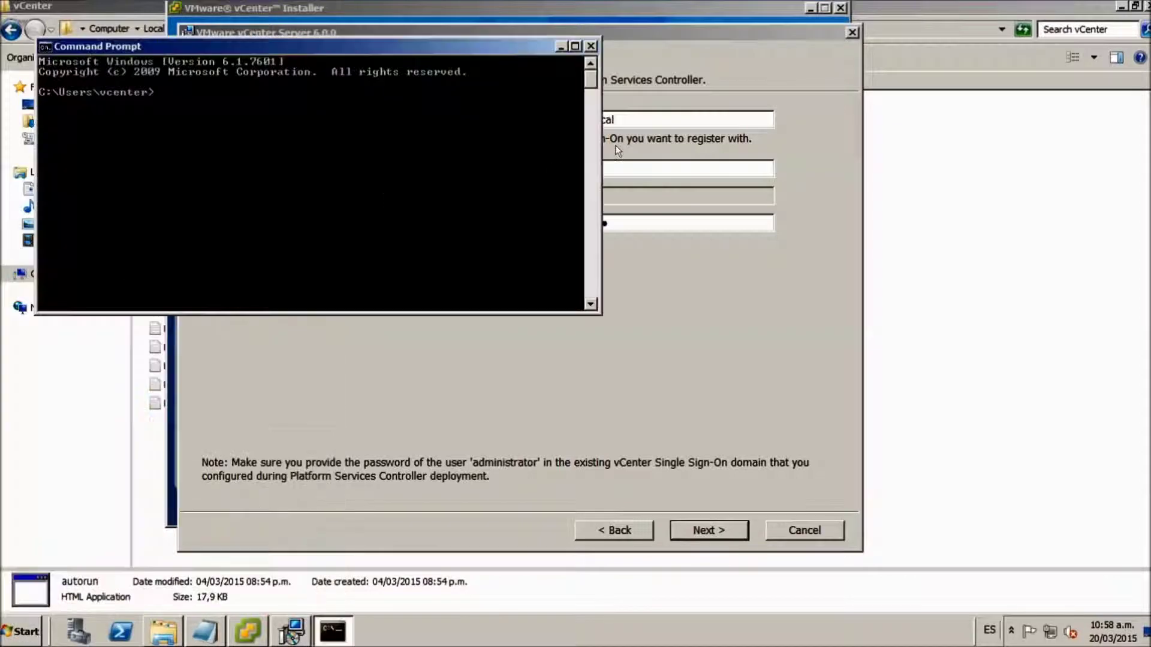
{"action": "left_click_drag", "start_coordinate": [617, 120], "coordinate": [517, 118]}
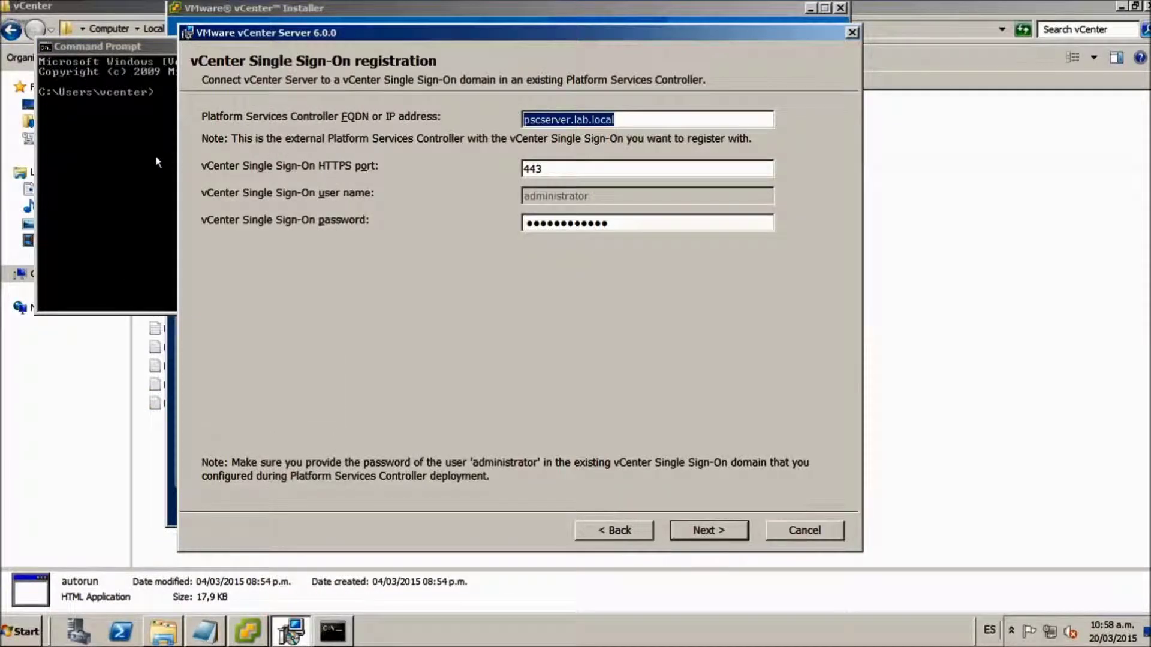
{"action": "left_click", "coordinate": [133, 162]}
{"action": "type", "text": "ping"}
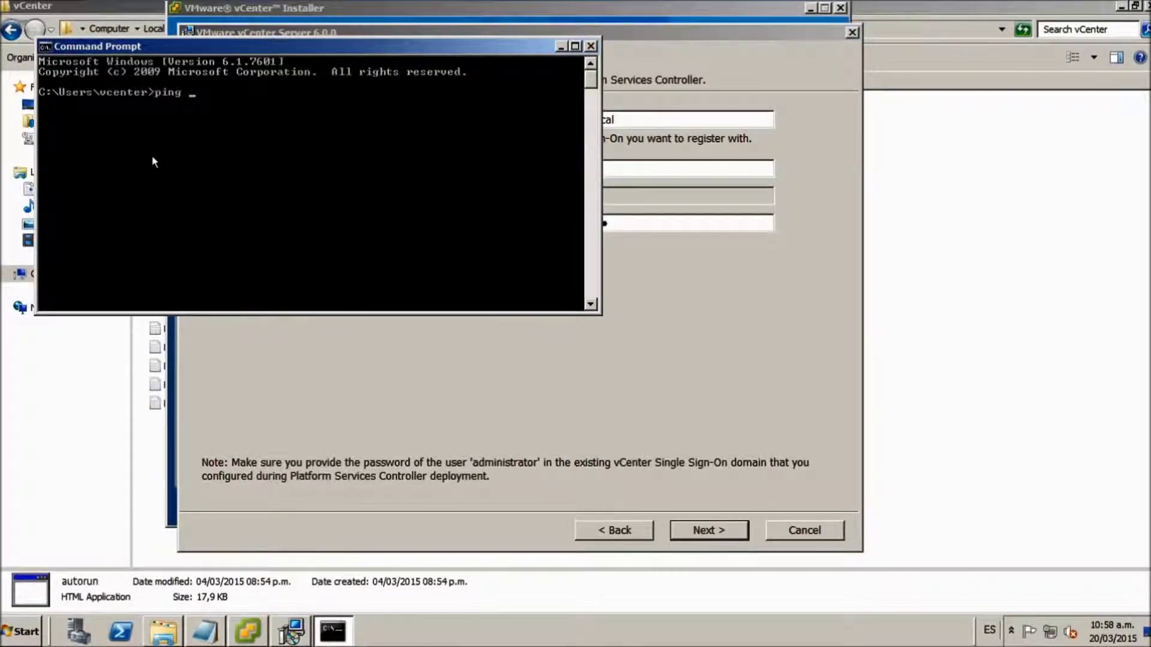
{"action": "right_click", "coordinate": [154, 160]}
{"action": "left_click", "coordinate": [183, 199]}
{"action": "key", "text": "Return"}
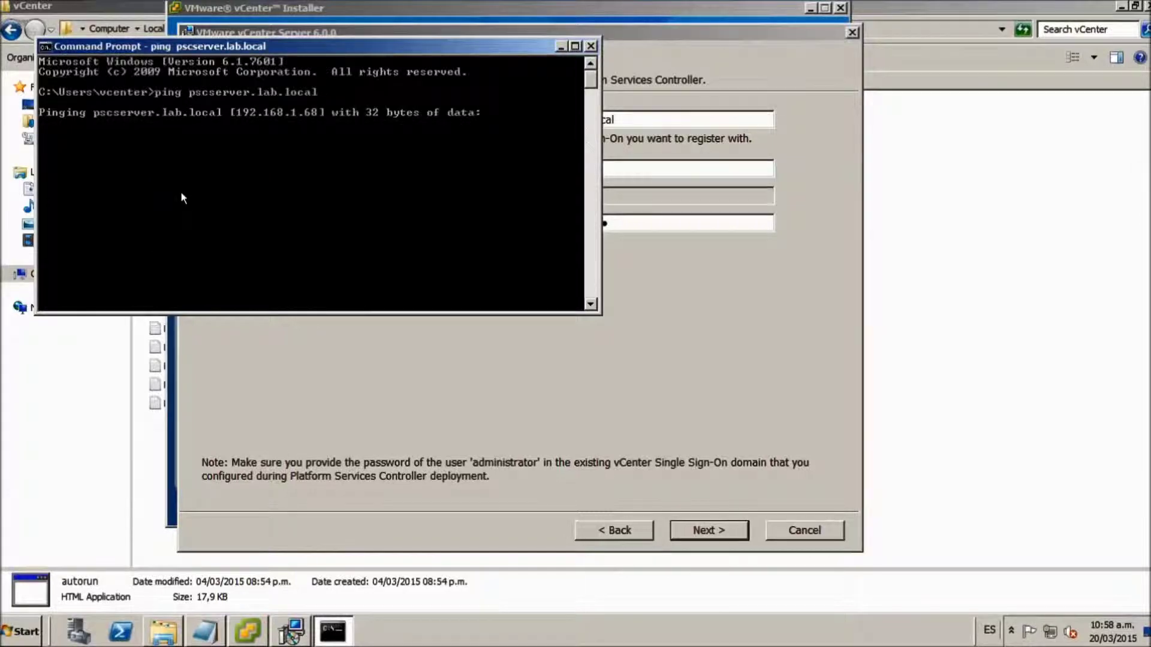
{"action": "key", "text": "ctrl+c"}
- Back in the installer, replace the SSO password with the correct one and submit
{"action": "left_click", "coordinate": [640, 274]}
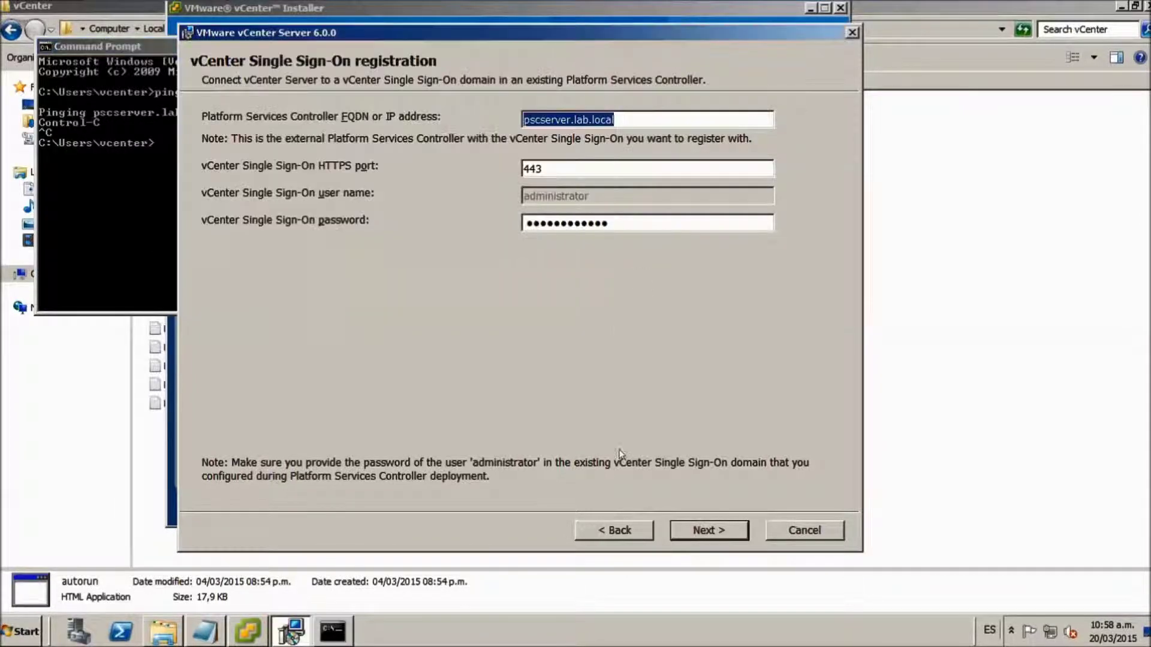
{"action": "left_click", "coordinate": [710, 529]}
{"action": "left_click", "coordinate": [713, 532]}
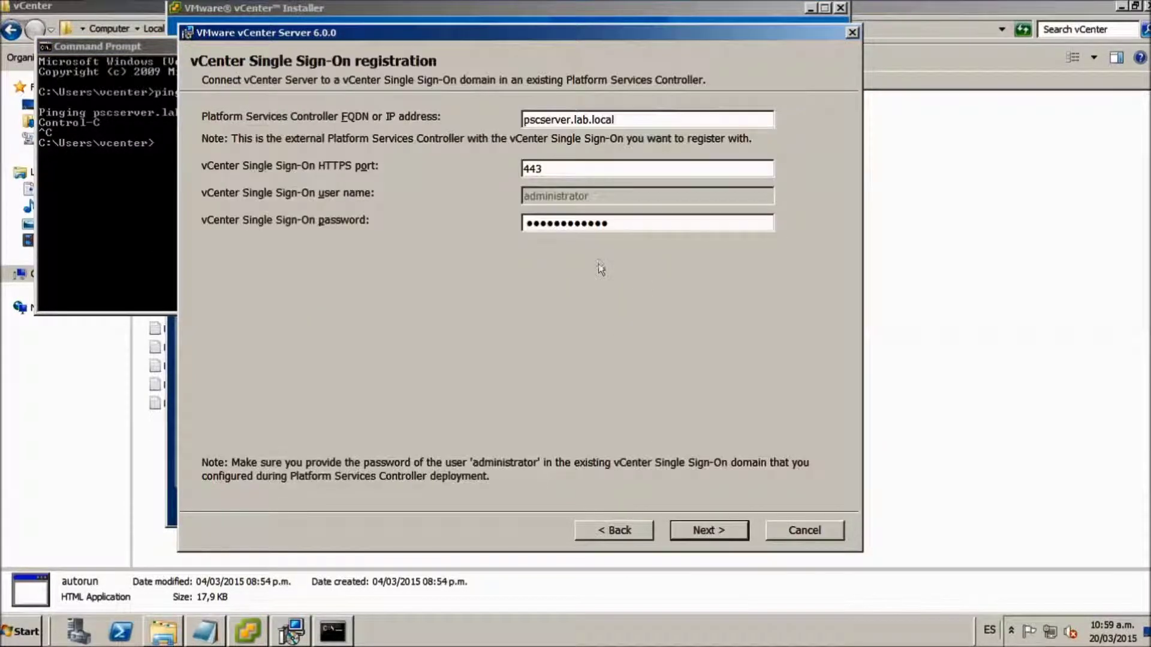
{"action": "left_click_drag", "start_coordinate": [620, 223], "coordinate": [462, 217]}
{"action": "key", "text": "BackSpace"}
{"action": "type", "text": "VMware1234!"}
{"action": "left_click", "coordinate": [710, 530]}
- Accept the PSC certificate and keep the Windows Local System Account for the vCenter service
{"action": "left_click", "coordinate": [606, 375]}
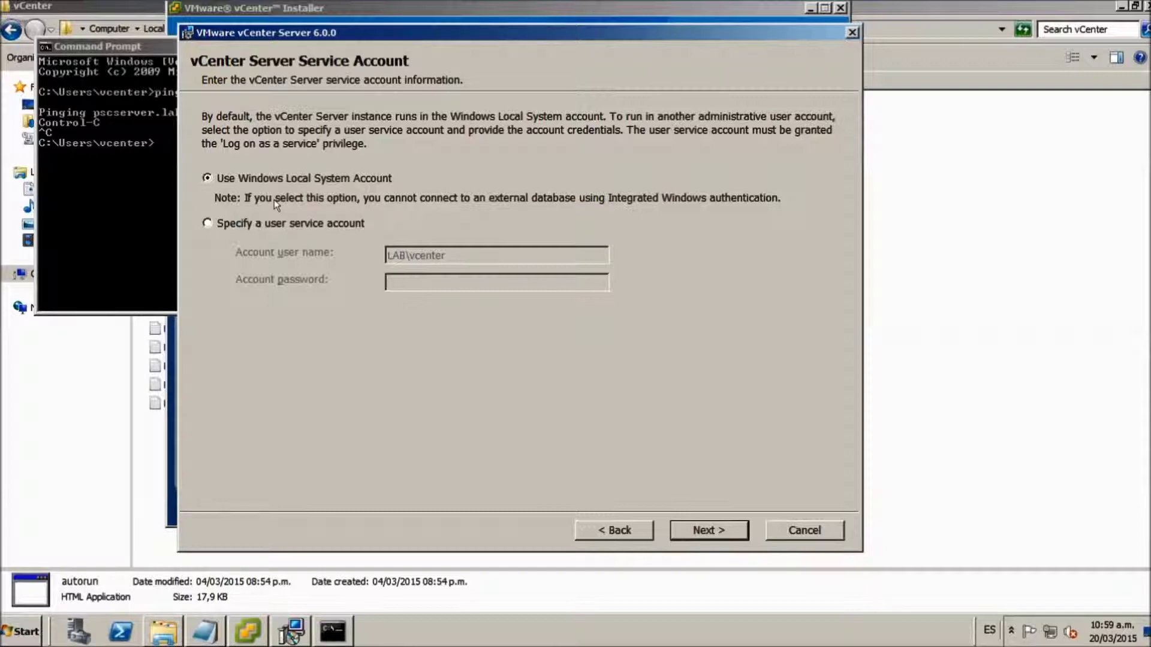
{"action": "left_click", "coordinate": [255, 225]}
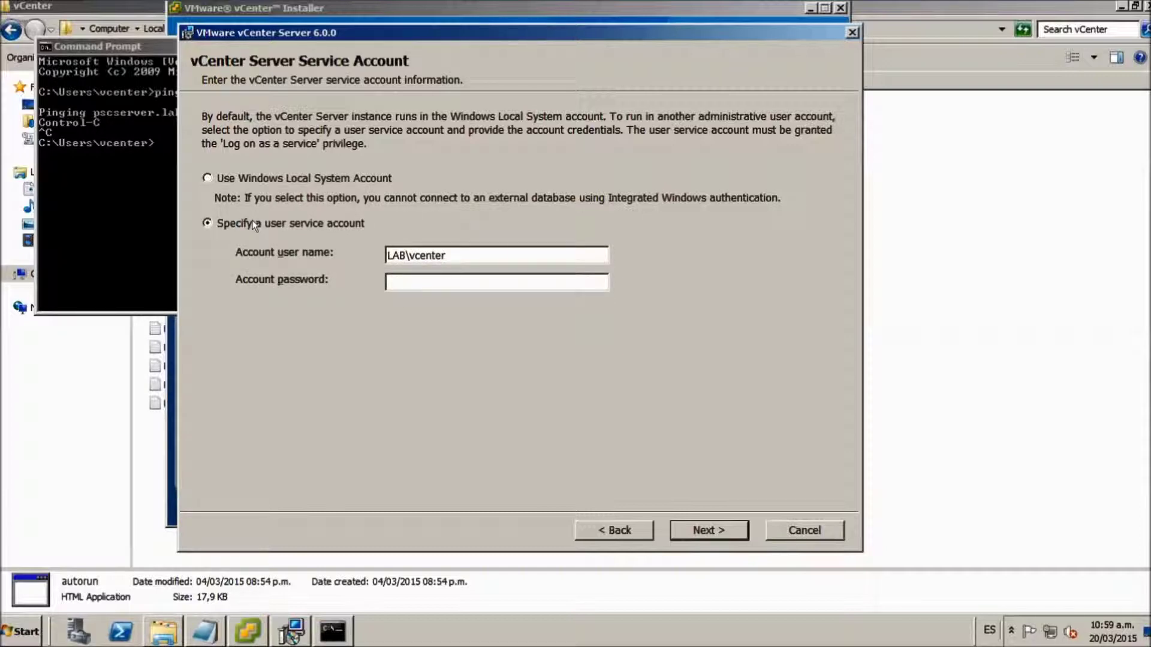
{"action": "left_click", "coordinate": [229, 176]}
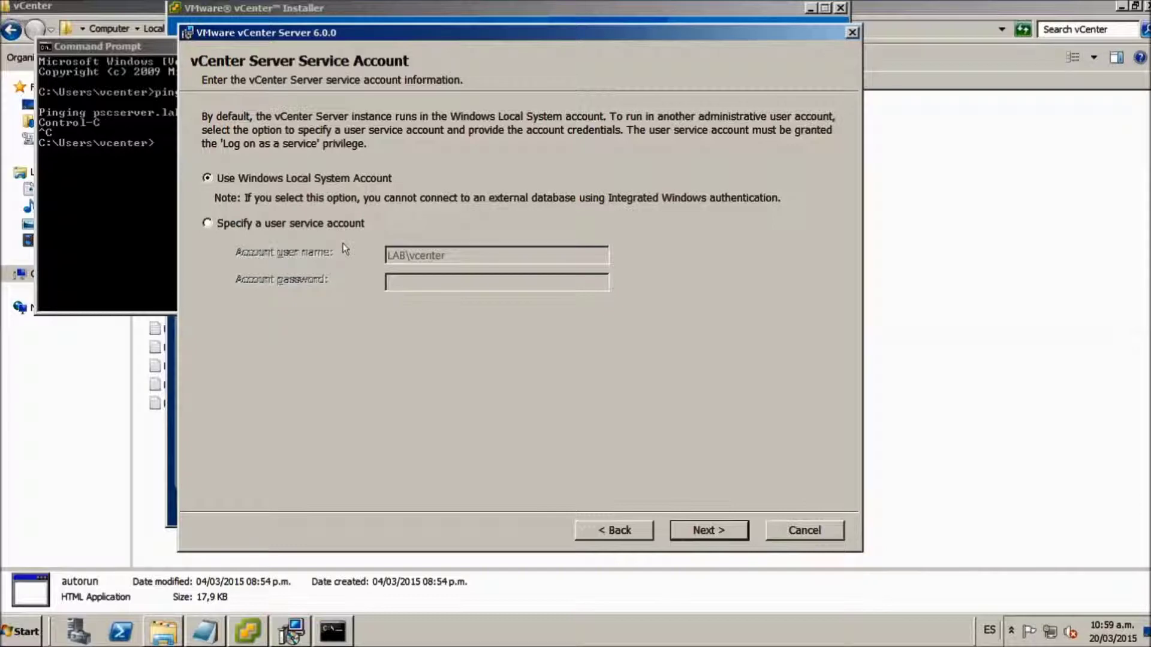
{"action": "left_click", "coordinate": [707, 528]}
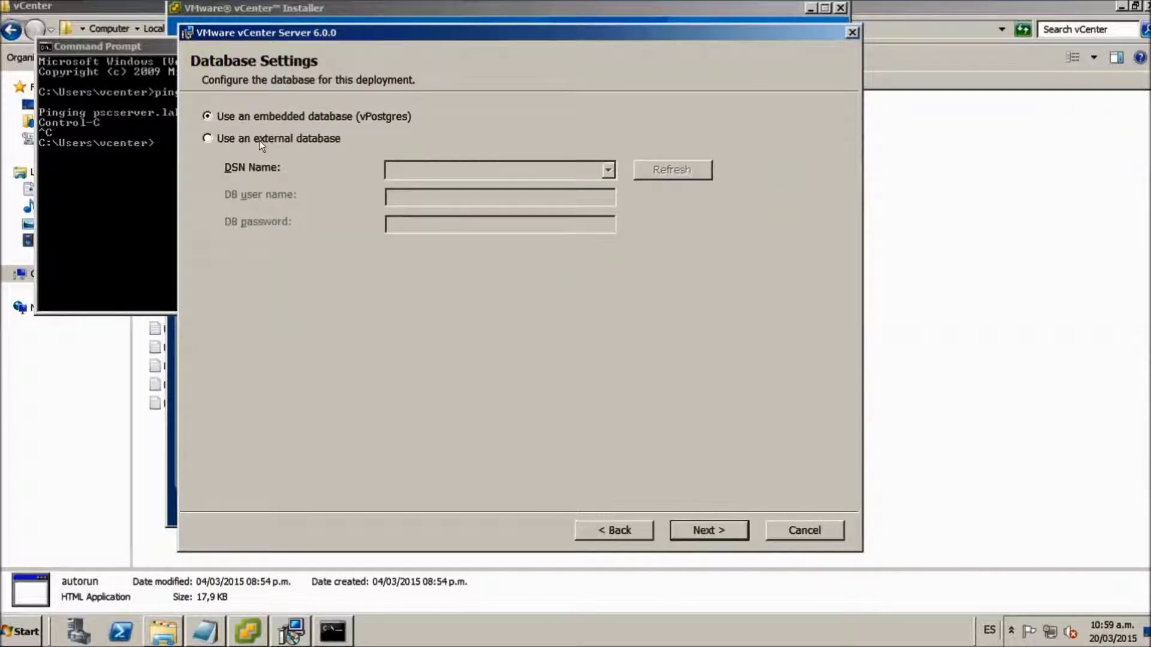
- Use external DSN vceneter_db with user vcenter_user and its password, then submit
{"action": "left_click", "coordinate": [231, 136]}
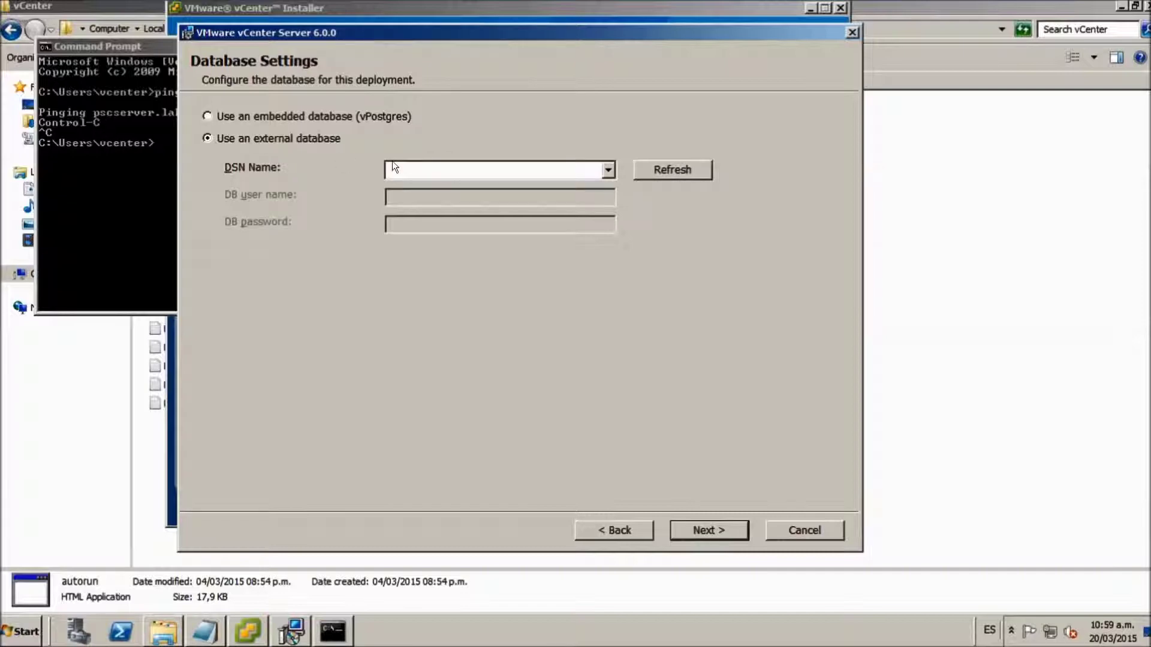
{"action": "left_click", "coordinate": [606, 169]}
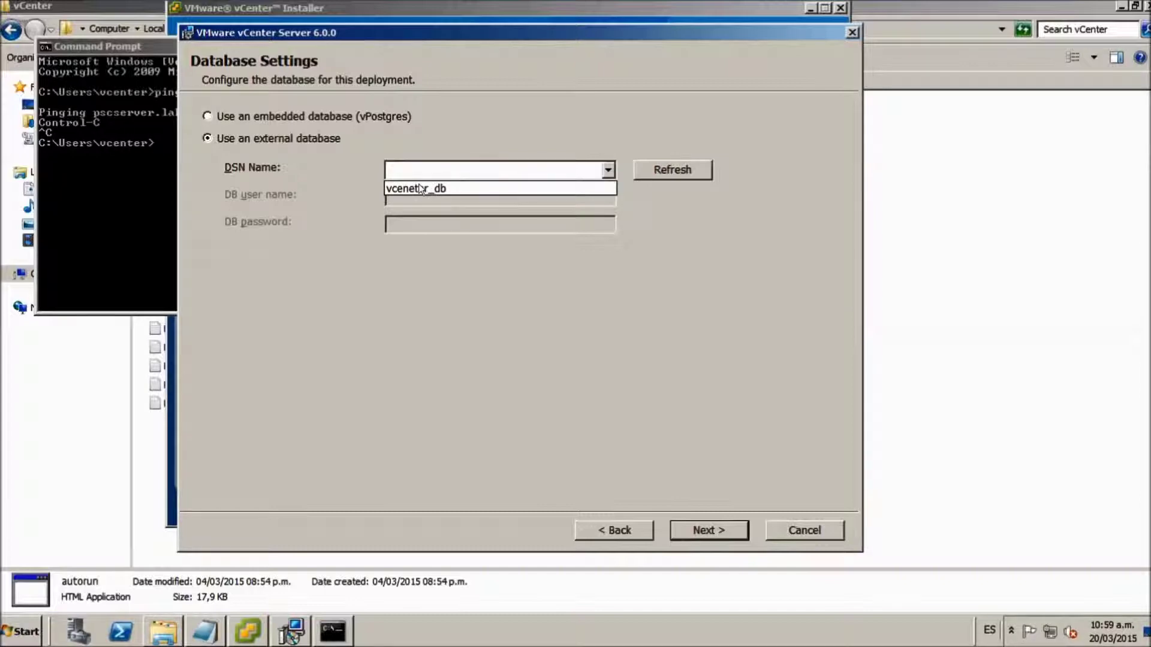
{"action": "left_click", "coordinate": [423, 188]}
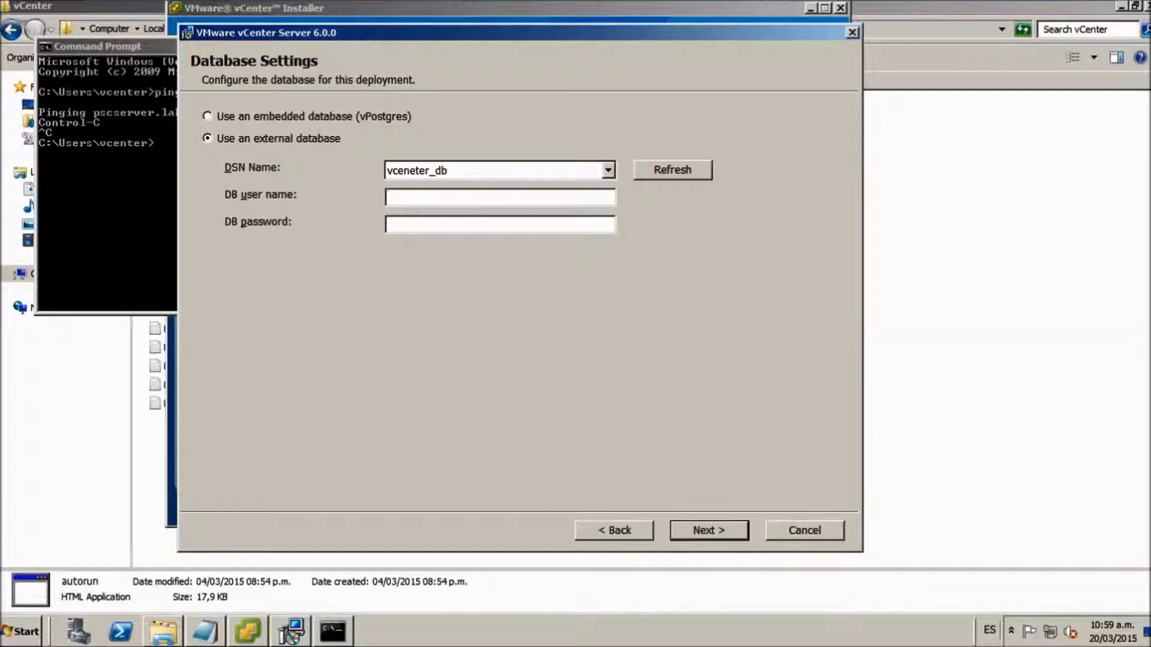
{"action": "type", "text": "VCENTER"}
{"action": "key", "text": "BackSpace"}
{"action": "key", "text": "BackSpace"}
{"action": "key", "text": "BackSpace"}
{"action": "key", "text": "BackSpace"}
{"action": "key", "text": "BackSpace"}
{"action": "type", "text": "ente"}
{"action": "type", "text": "V"}
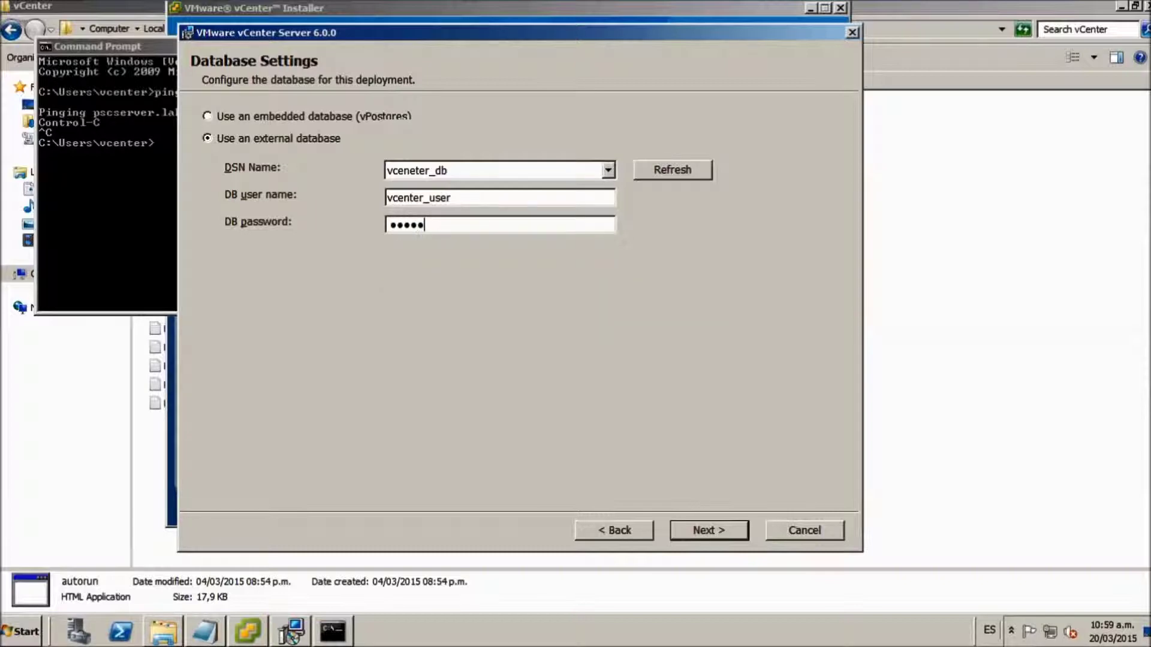
{"action": "type", "text": "•••••"}
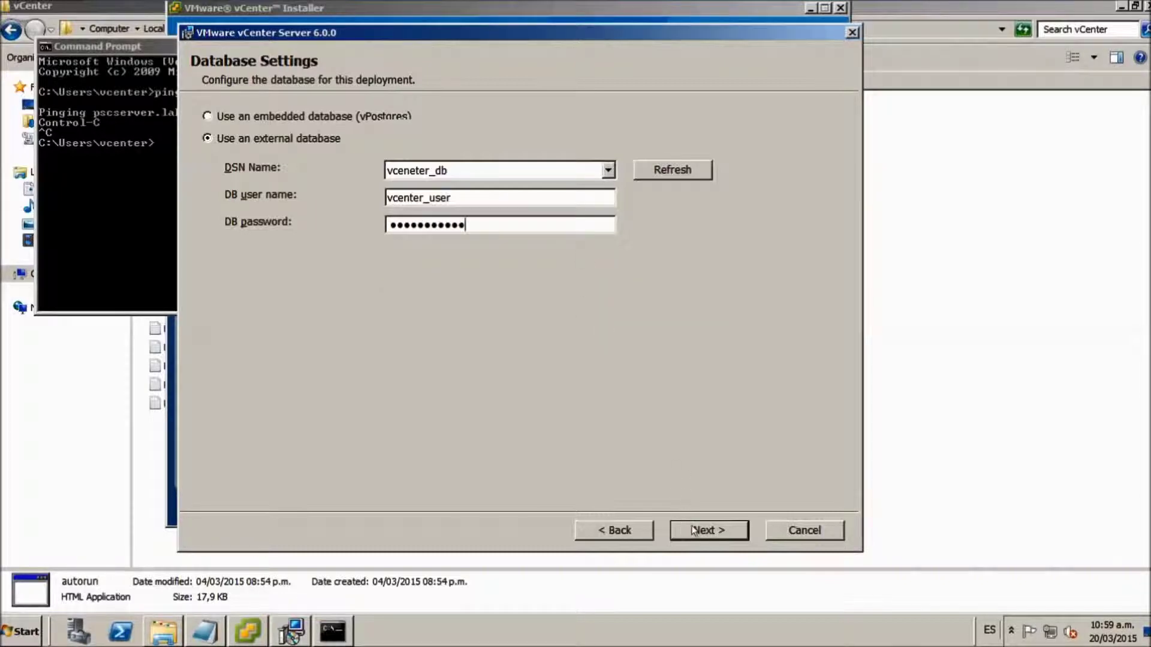
{"action": "left_click", "coordinate": [702, 532]}
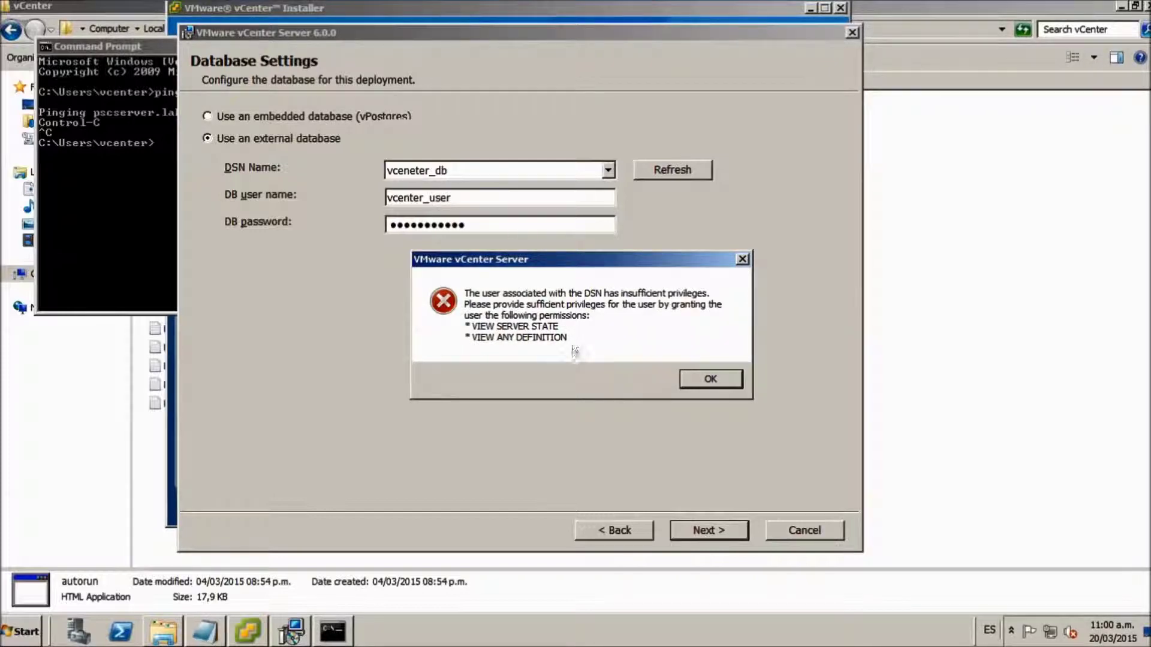
{"action": "mouse_move", "coordinate": [430, 3]}
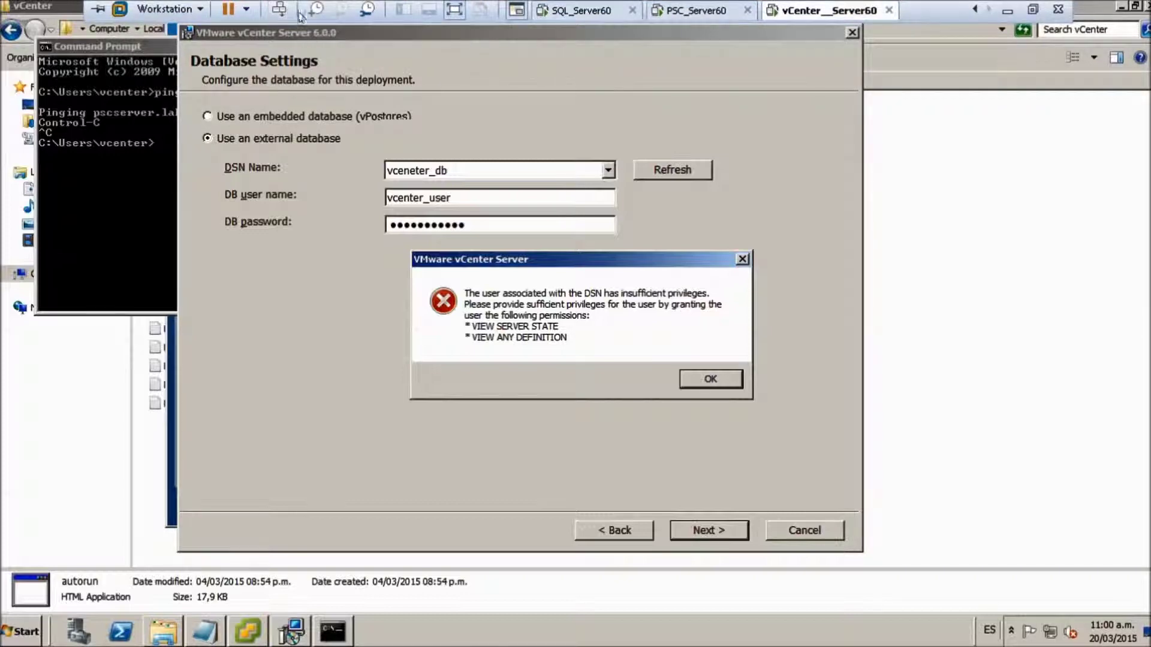
- Switch to the SQL_Server60 machine, minimize the command prompt, and inspect vcenter_user's login properties
{"action": "left_click", "coordinate": [455, 9]}
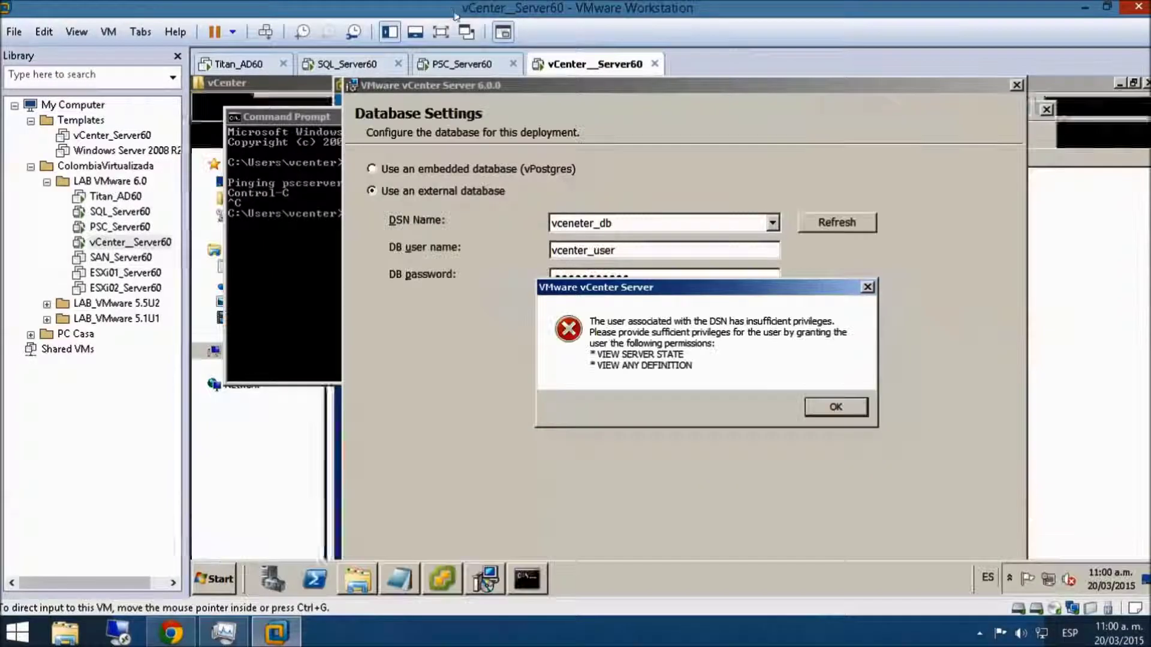
{"action": "left_click", "coordinate": [358, 70]}
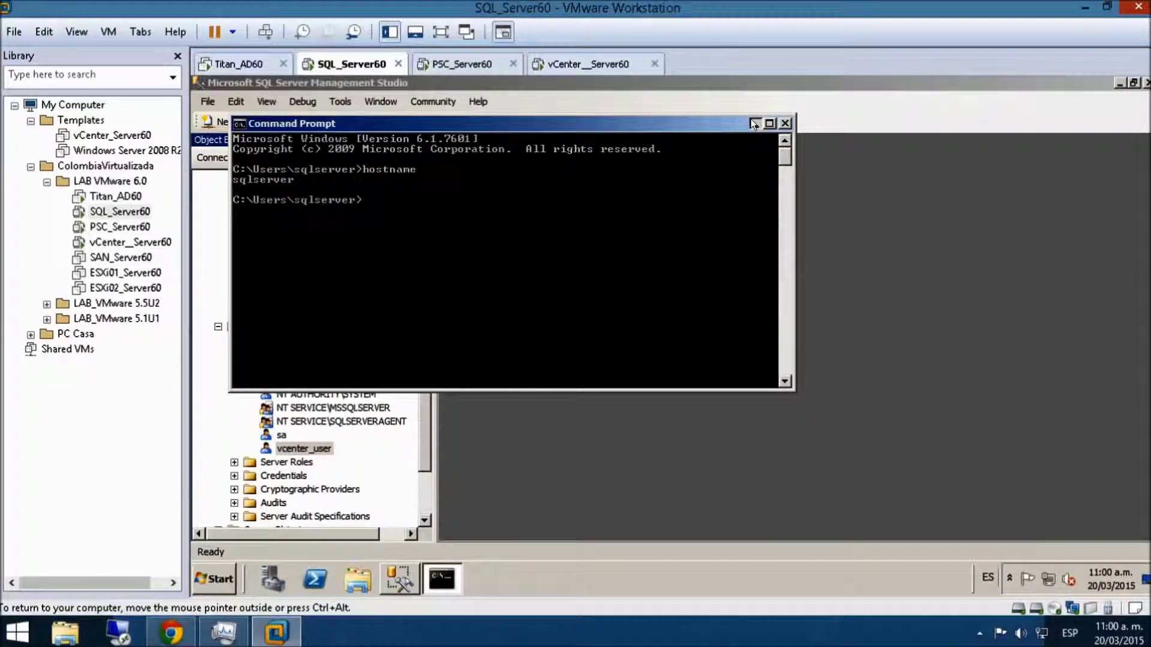
{"action": "left_click", "coordinate": [754, 122]}
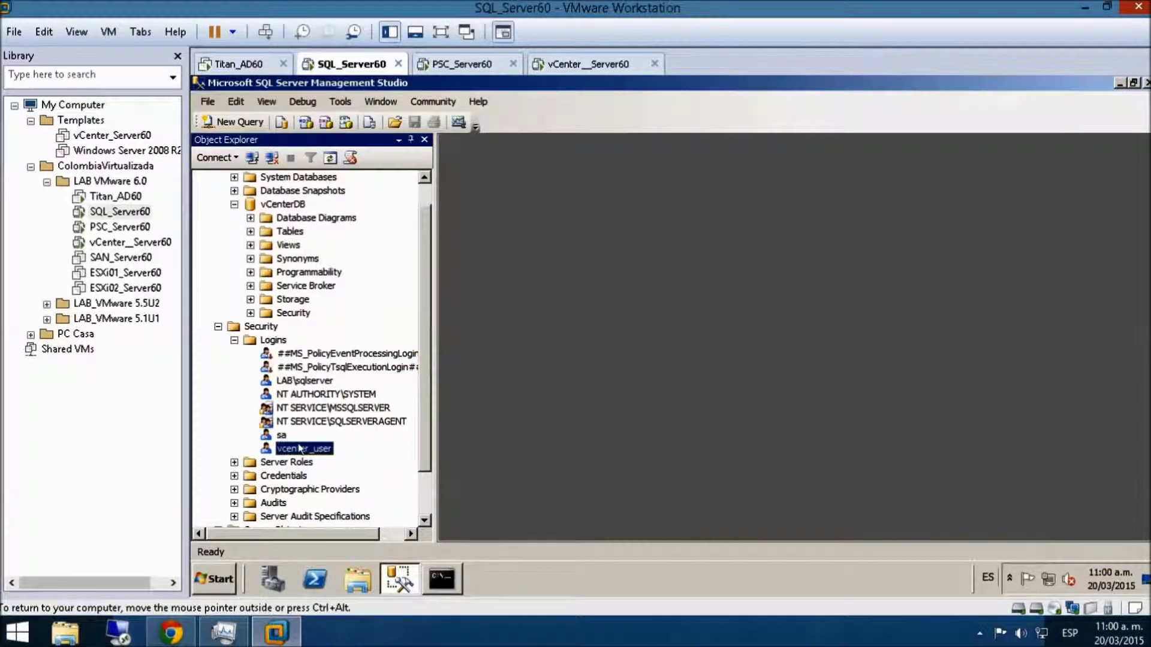
{"action": "right_click", "coordinate": [300, 449]}
{"action": "left_click", "coordinate": [356, 547]}
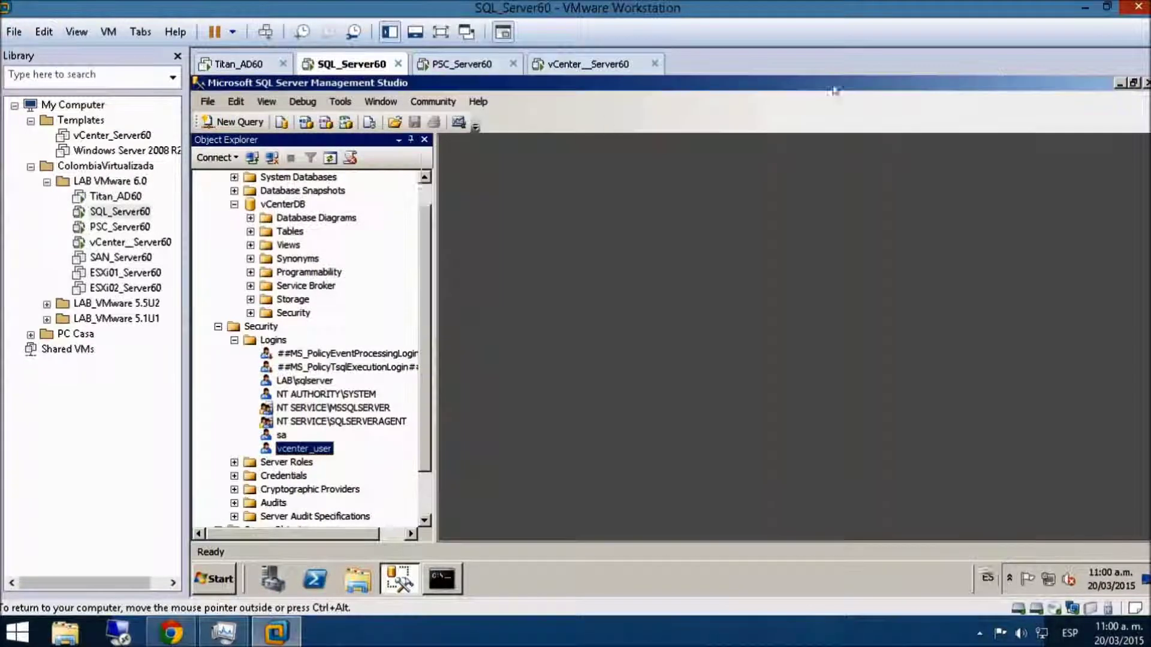
{"action": "left_click", "coordinate": [993, 85]}
- Open the SQLSERVER server's Properties from Object Explorer
{"action": "scroll", "coordinate": [279, 174], "scroll_direction": "up", "scroll_amount": 1}
{"action": "left_click", "coordinate": [267, 176]}
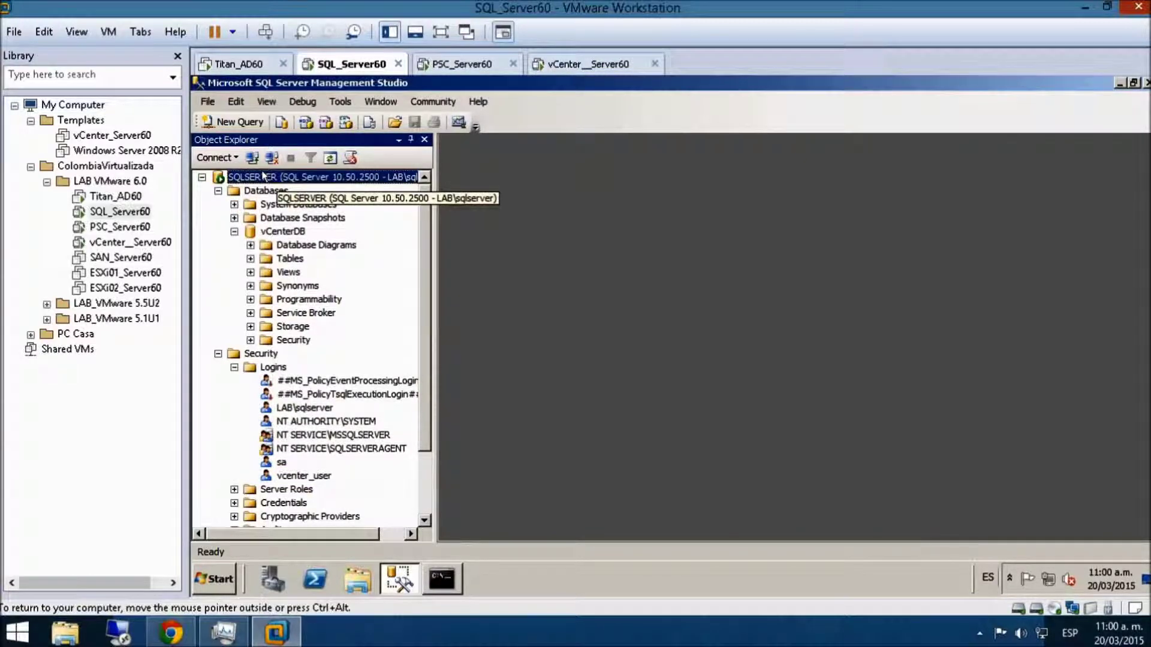
{"action": "right_click", "coordinate": [263, 175]}
{"action": "left_click", "coordinate": [313, 523]}
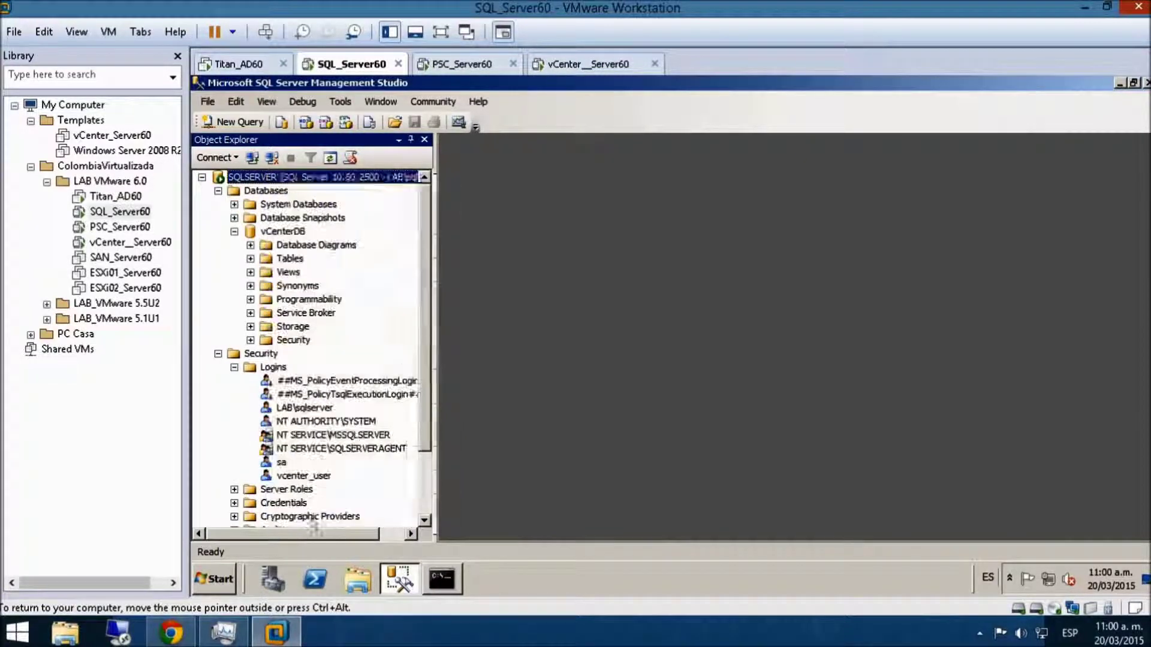
- On the Permissions page, select vcenter_user and review its effective permissions
{"action": "left_click", "coordinate": [454, 212]}
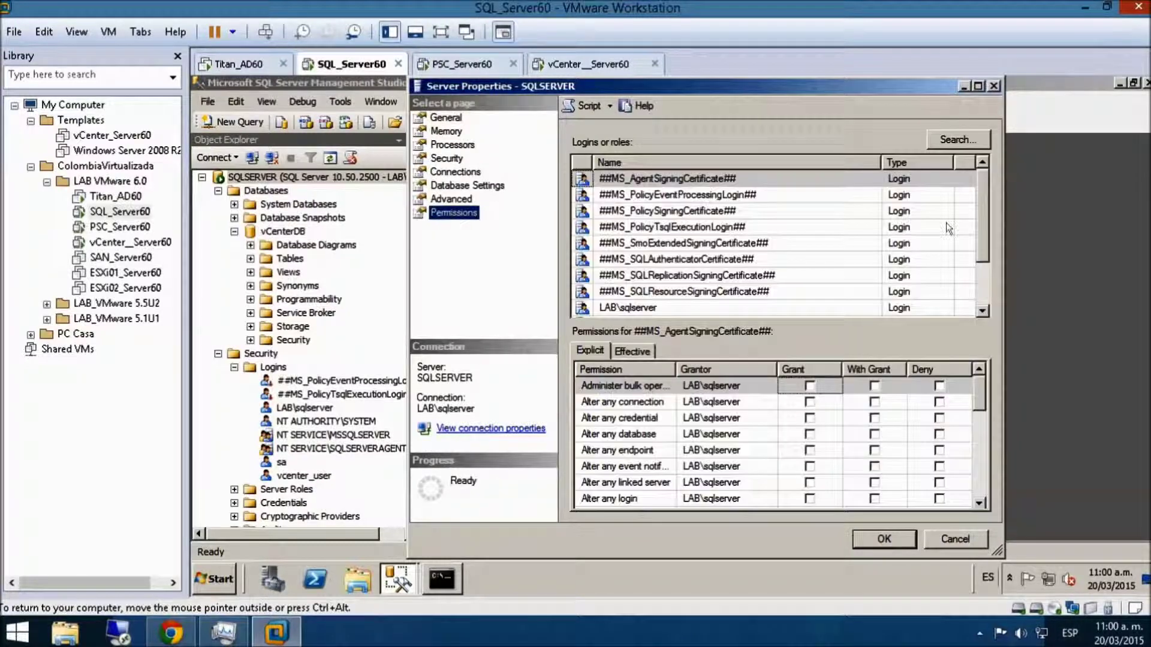
{"action": "left_click_drag", "start_coordinate": [981, 217], "coordinate": [981, 269]}
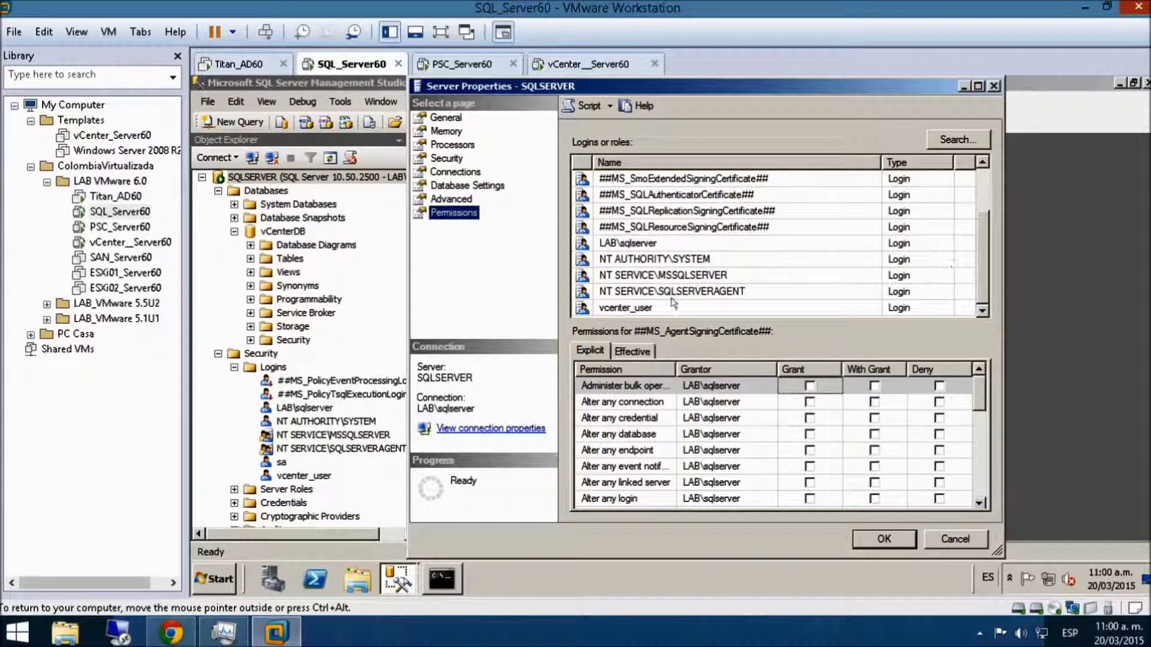
{"action": "left_click", "coordinate": [629, 312]}
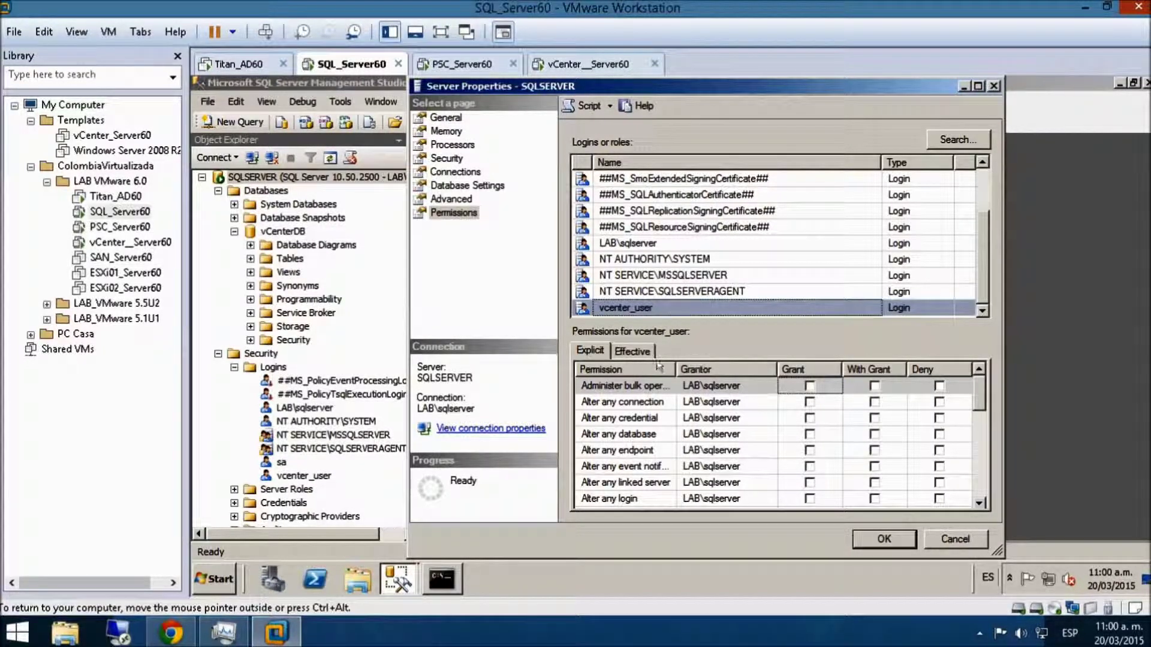
{"action": "left_click", "coordinate": [632, 353]}
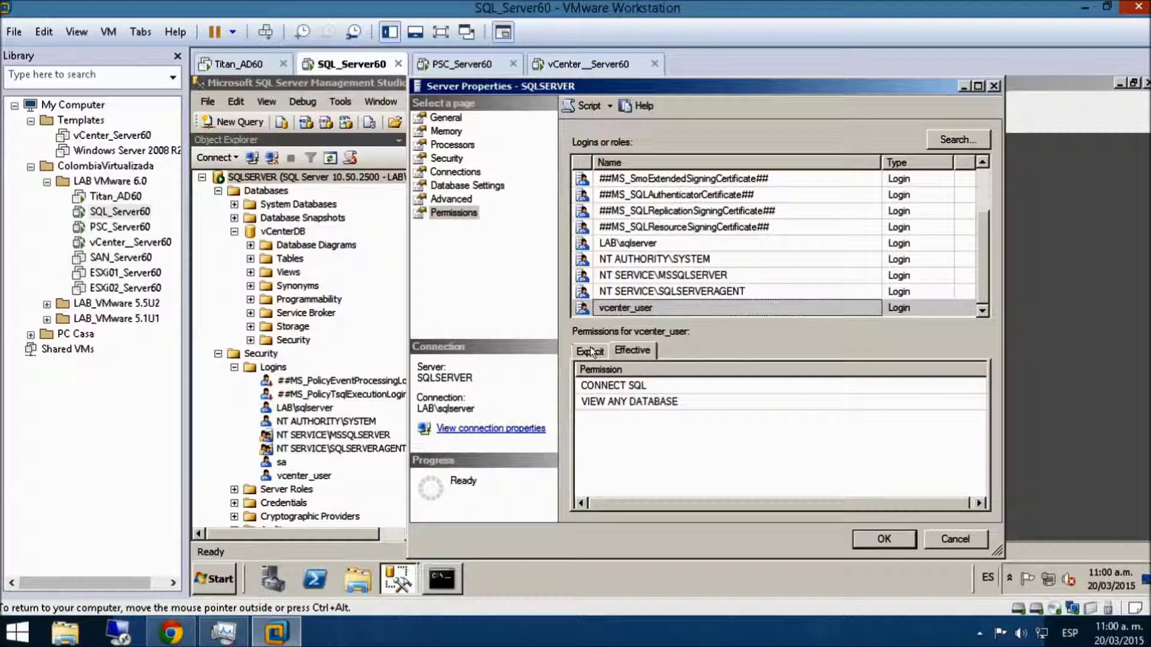
{"action": "left_click", "coordinate": [590, 346]}
{"action": "left_click_drag", "start_coordinate": [986, 402], "coordinate": [977, 498]}
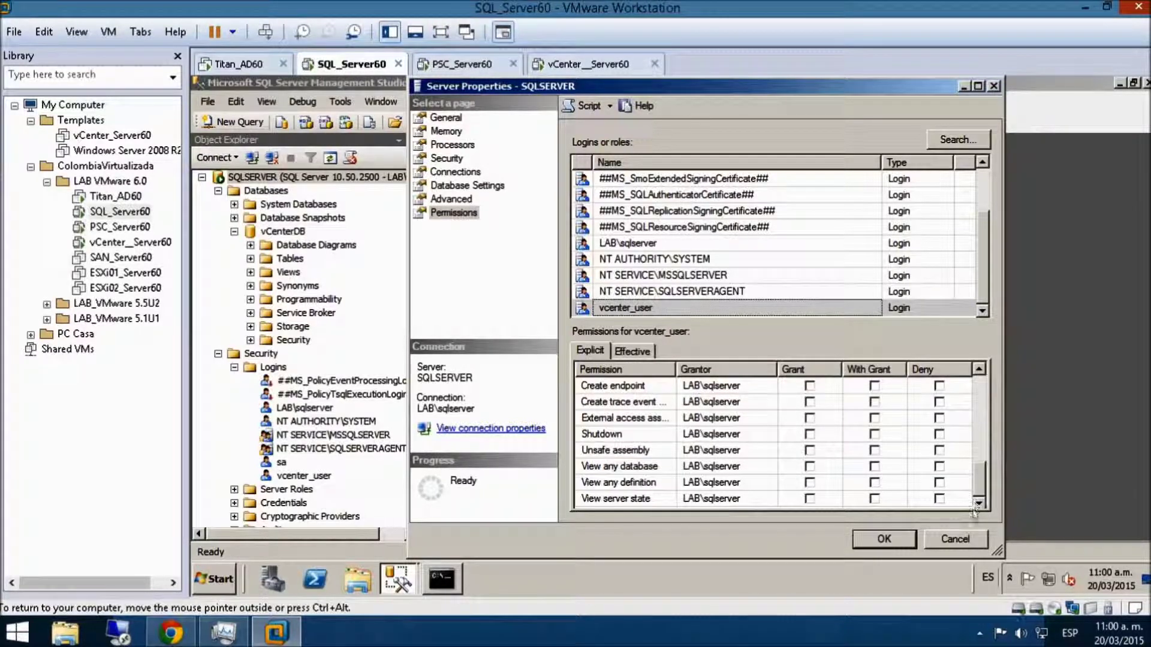
- Grant vcenter_user View any definition and View server state, apply, and return to vCenter_Server60
{"action": "left_click", "coordinate": [809, 483]}
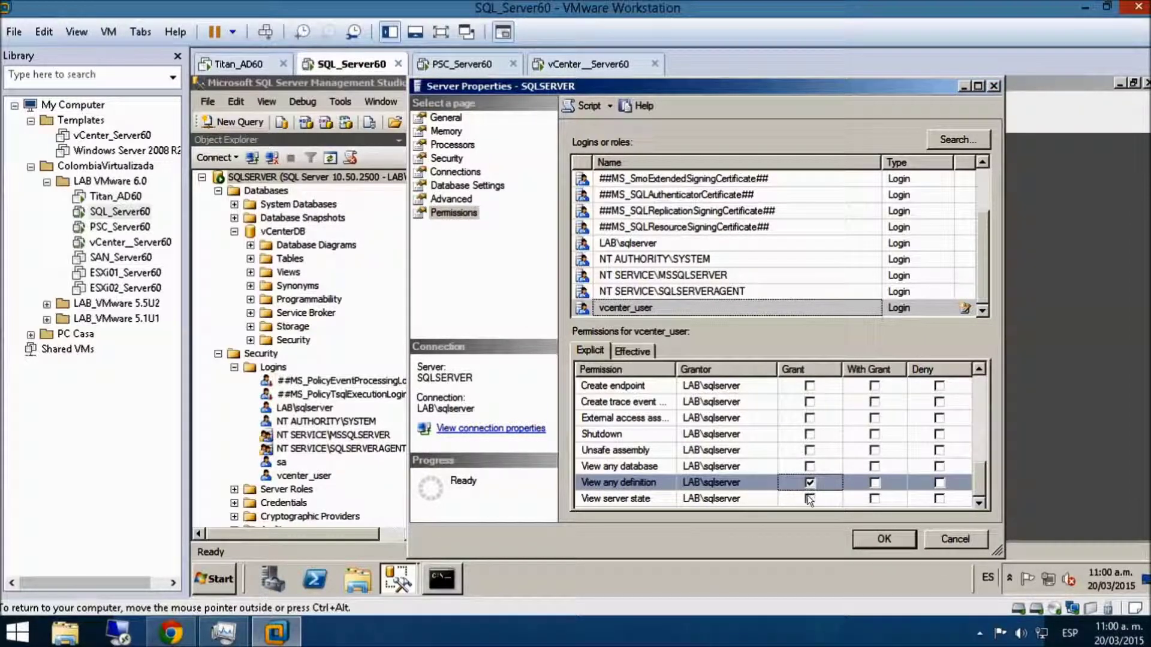
{"action": "left_click", "coordinate": [809, 498]}
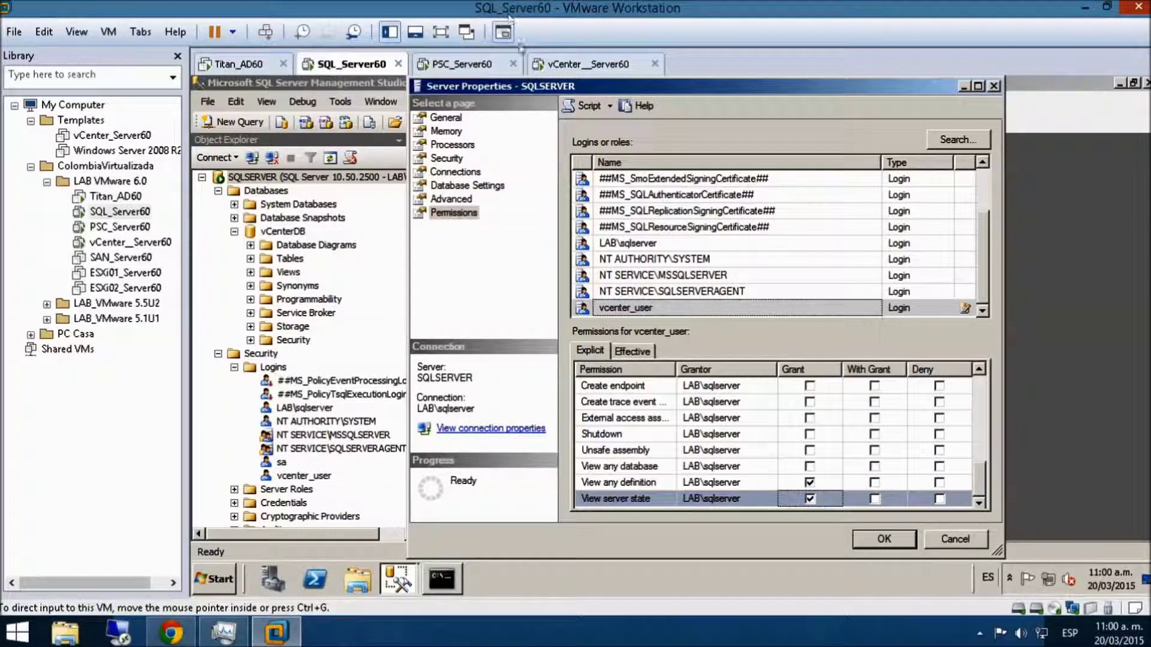
{"action": "left_click", "coordinate": [556, 63]}
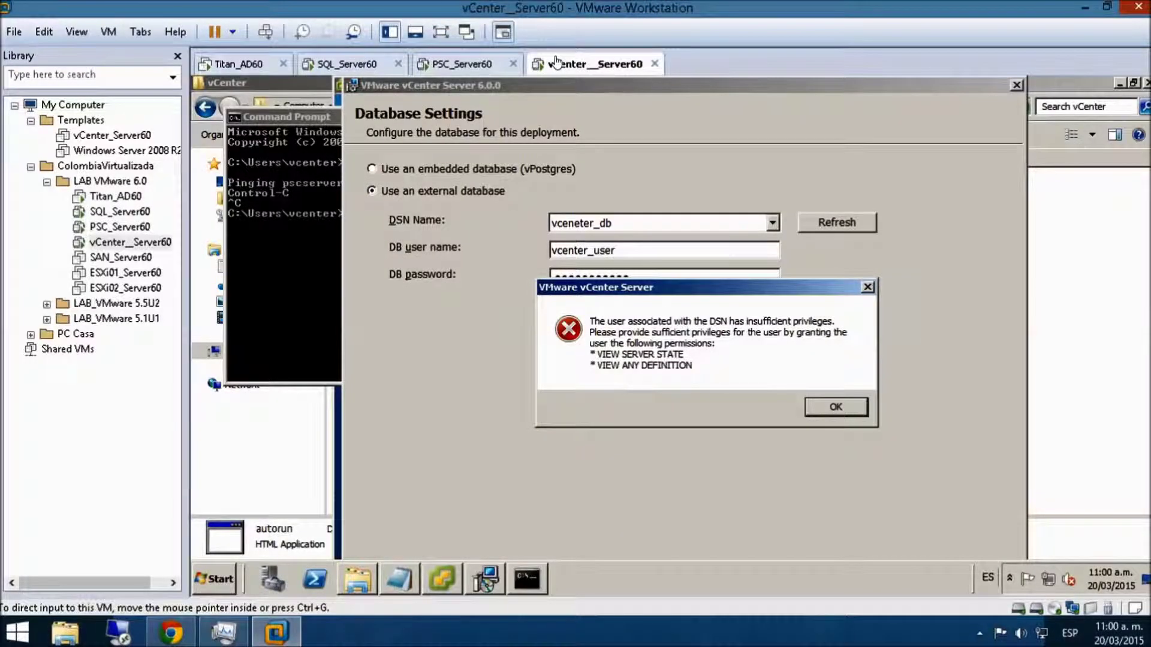
{"action": "left_click", "coordinate": [350, 65]}
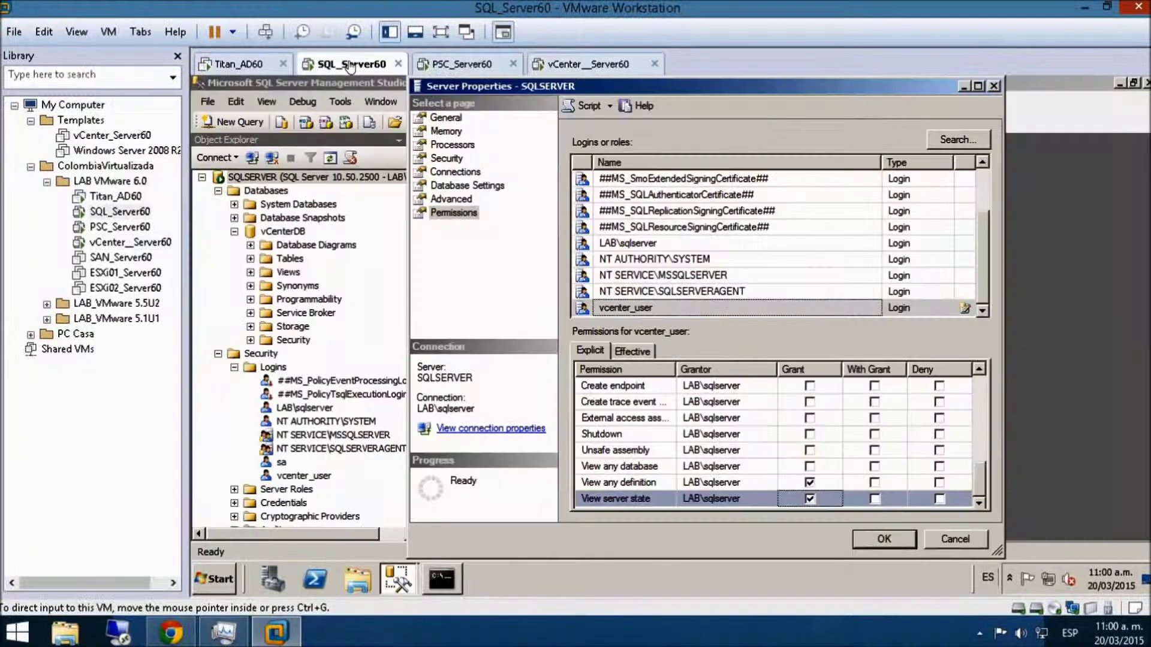
{"action": "left_click", "coordinate": [884, 539]}
{"action": "left_click", "coordinate": [587, 65]}
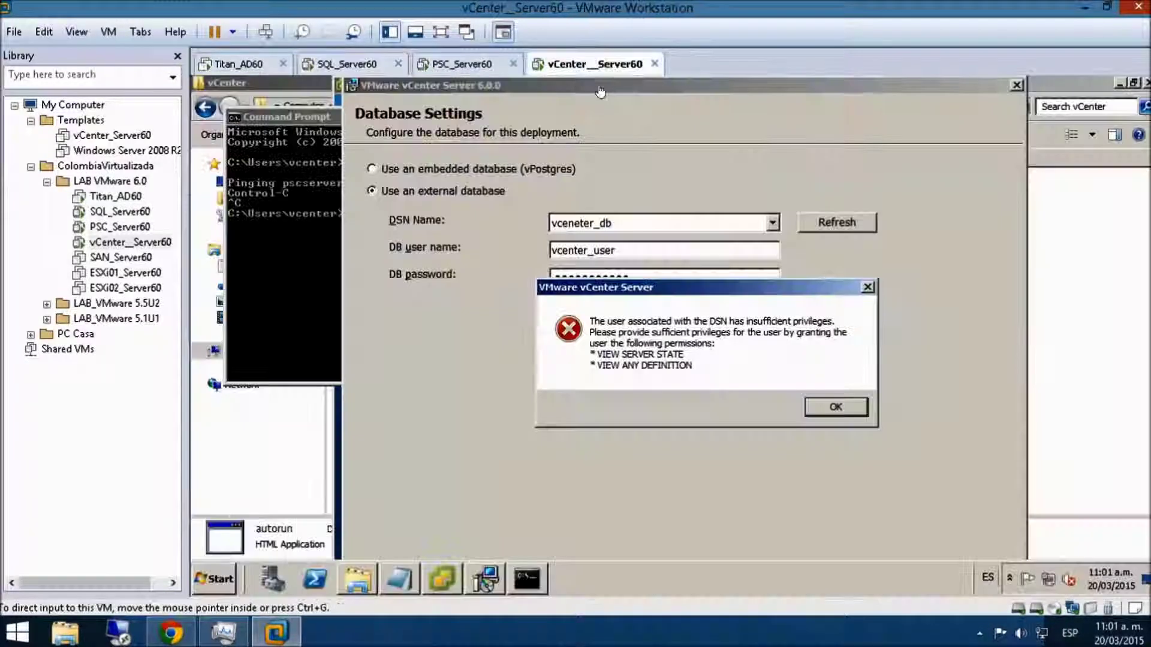
- Dismiss the privileges error, retry the database settings, and confirm erasing the existing vCenter database
{"action": "left_click", "coordinate": [828, 406]}
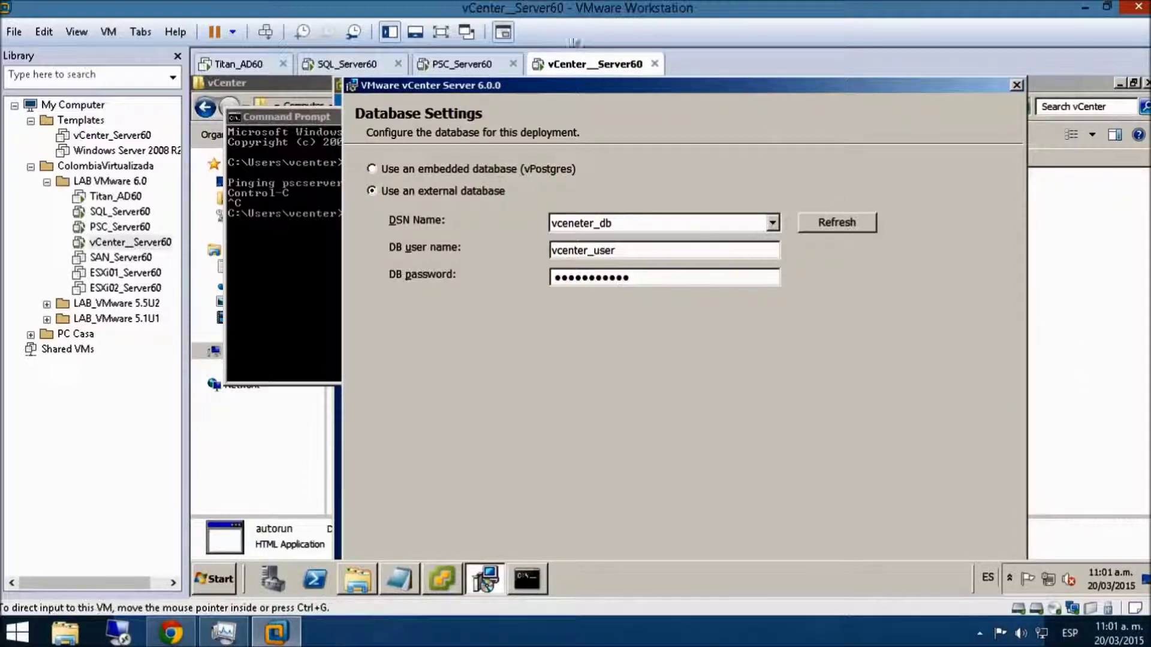
{"action": "left_click", "coordinate": [442, 32]}
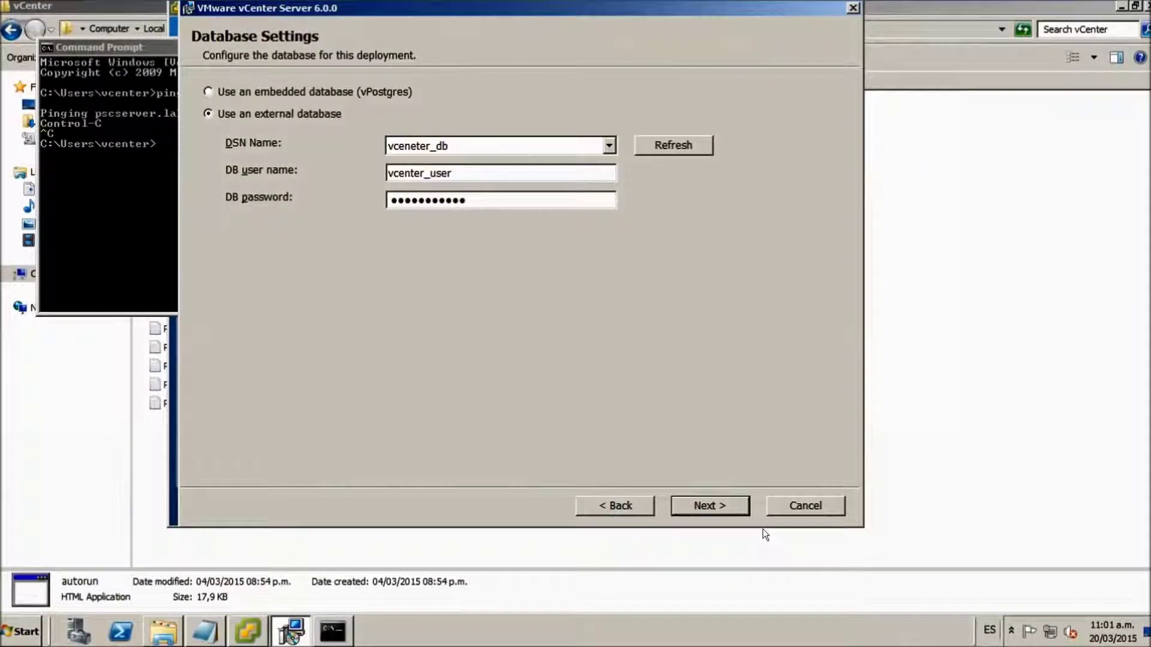
{"action": "left_click", "coordinate": [713, 504]}
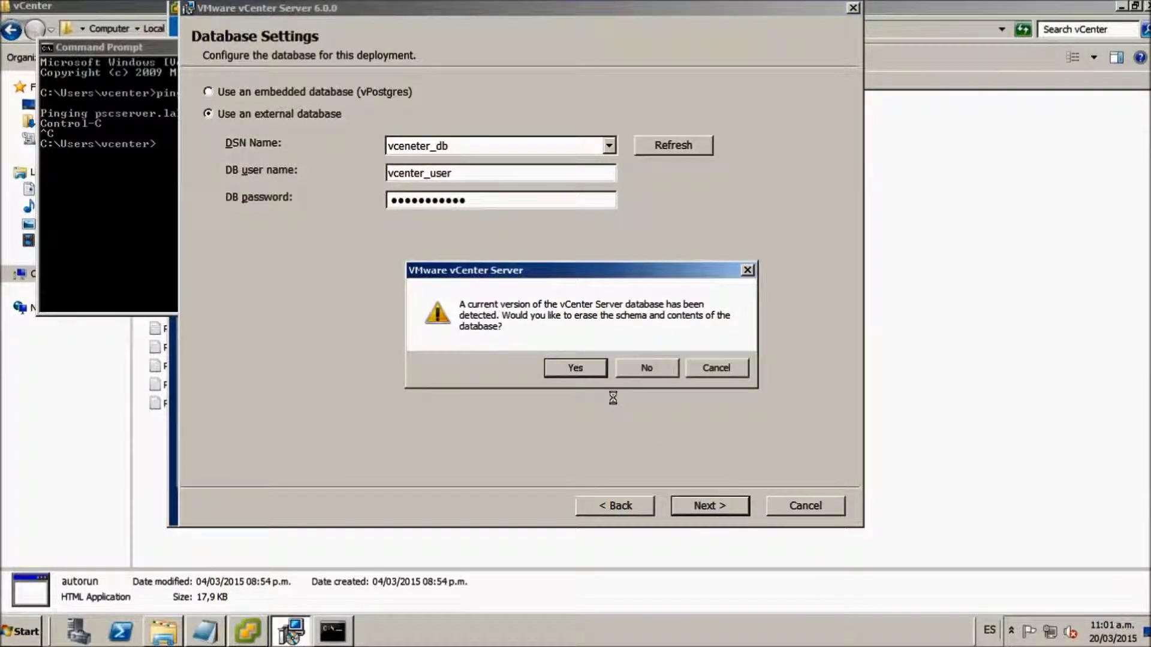
{"action": "left_click", "coordinate": [575, 368]}
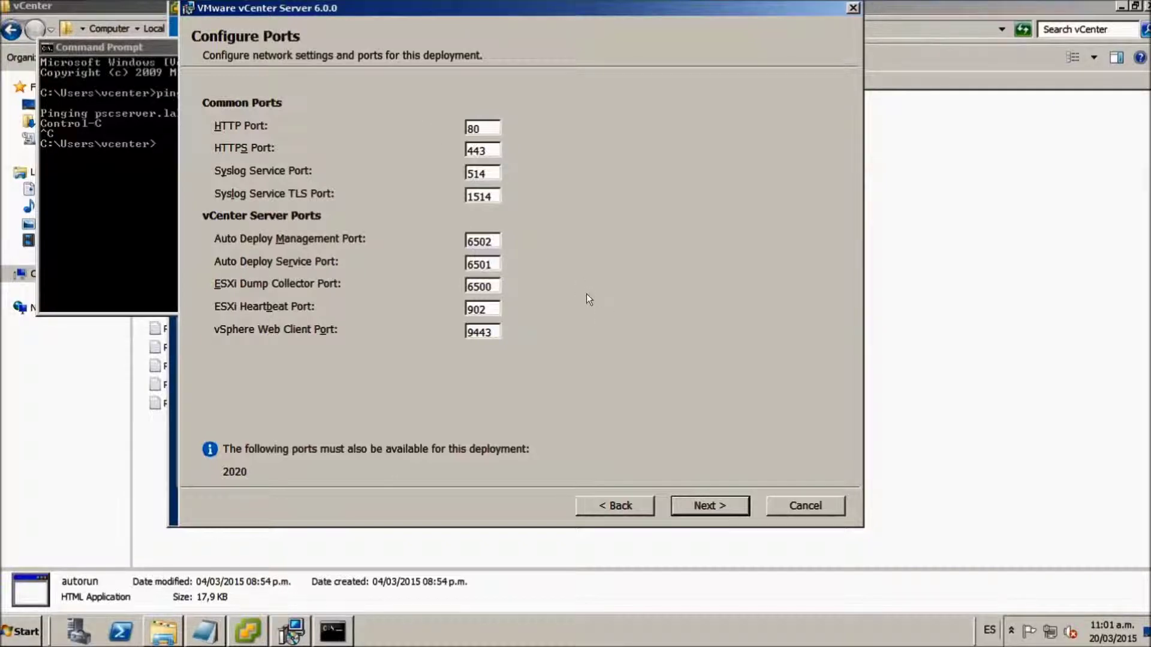
- Accept the default ports and advance to the Destination Directory page
{"action": "left_click", "coordinate": [728, 499]}
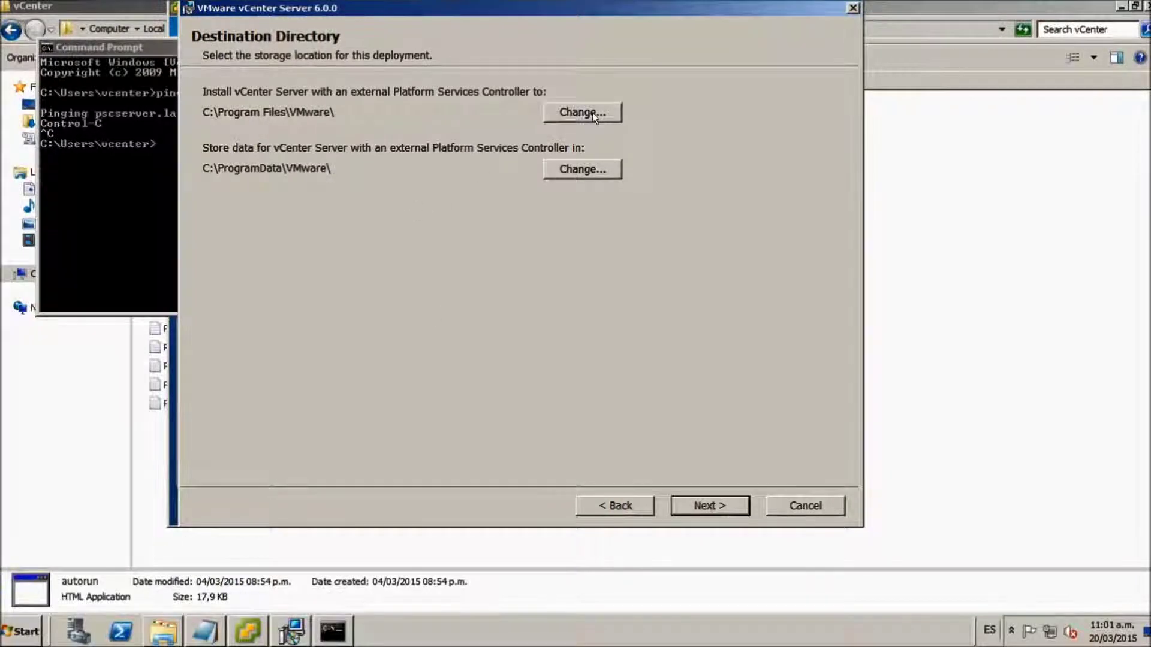
- Open the installation folder chooser, then browse Start > Computer to drive E:
{"action": "left_click", "coordinate": [592, 113]}
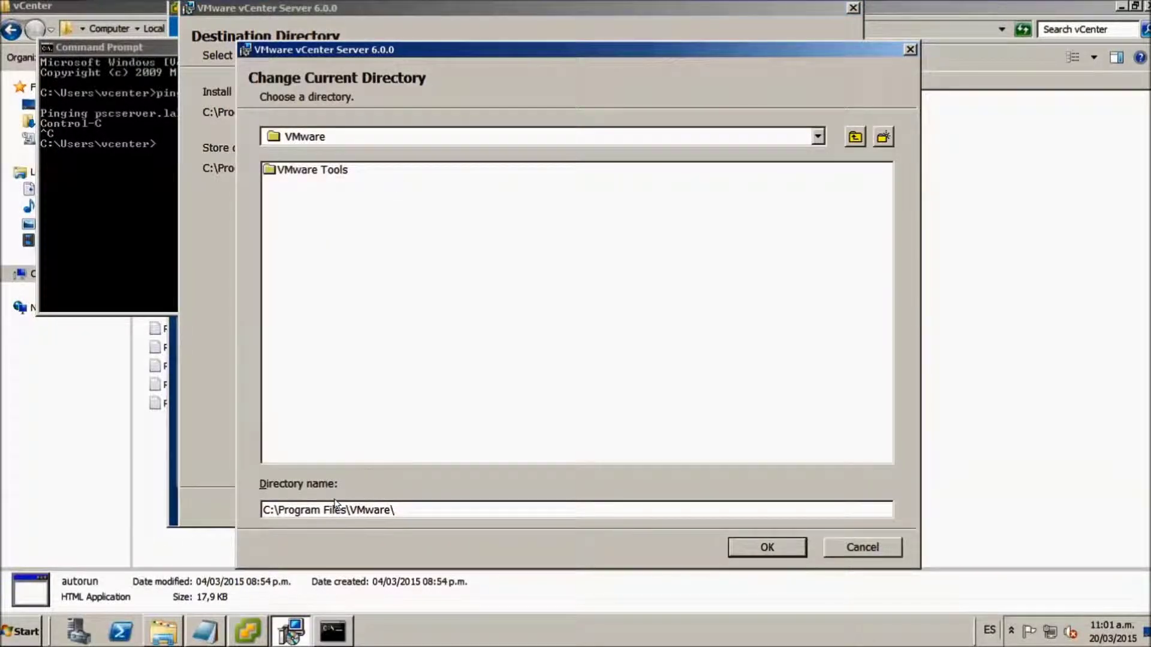
{"action": "left_click_drag", "start_coordinate": [320, 510], "coordinate": [277, 510]}
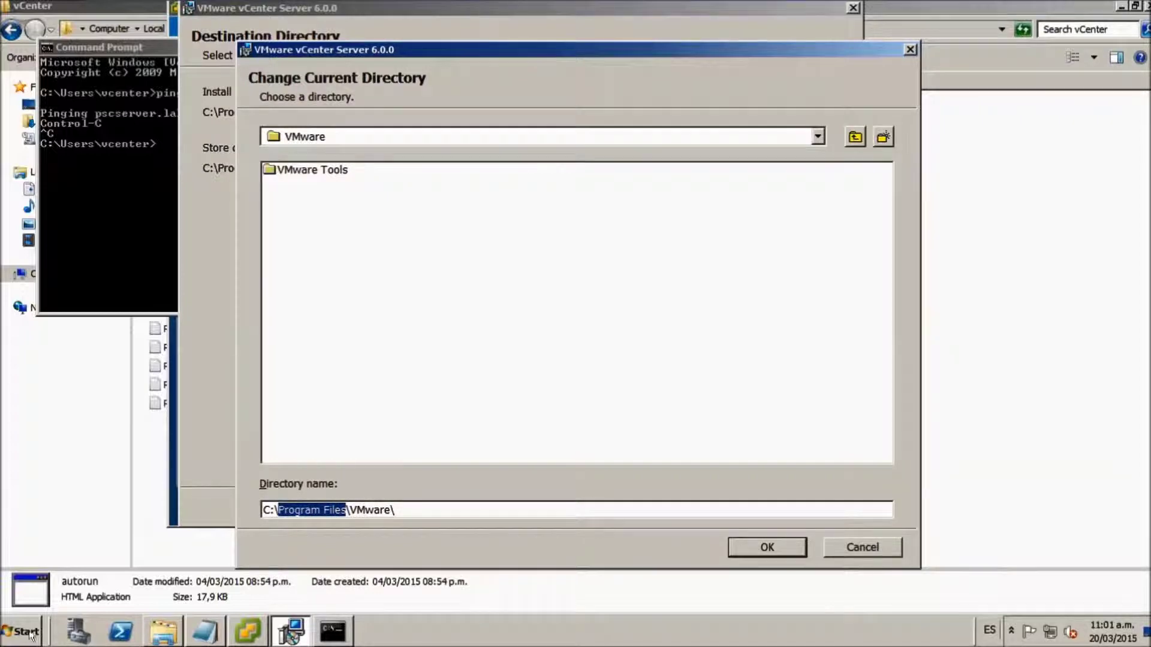
{"action": "left_click", "coordinate": [33, 637]}
{"action": "left_click", "coordinate": [259, 364]}
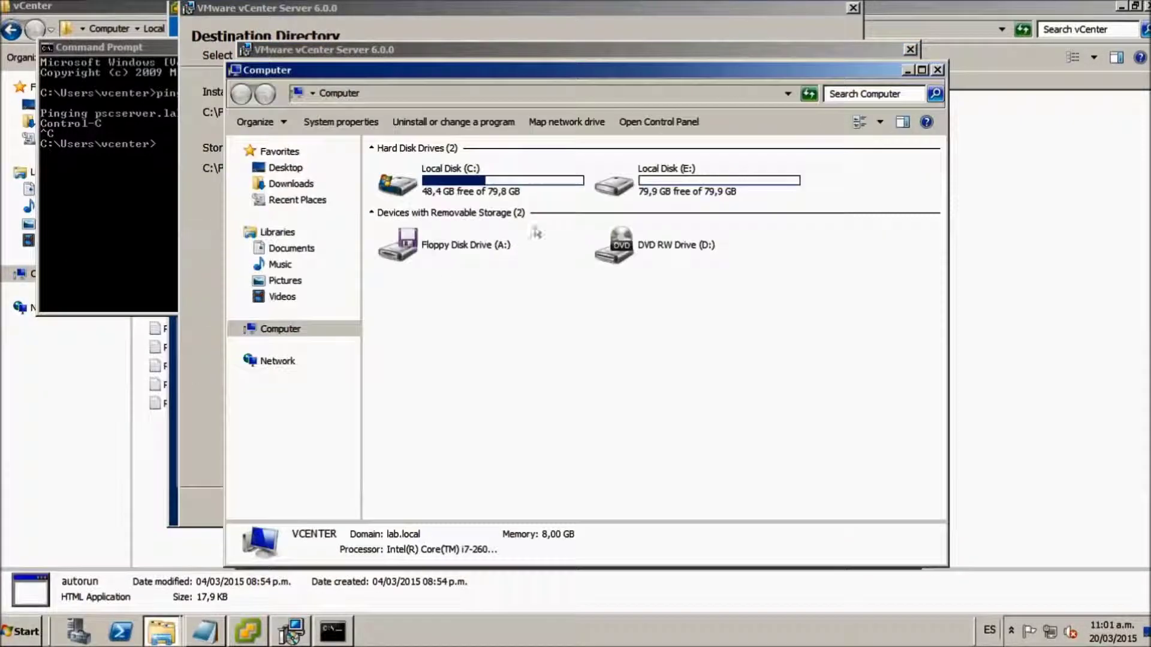
{"action": "double_click", "coordinate": [639, 181]}
- Create the folder E:\Program Files\VMware
{"action": "right_click", "coordinate": [491, 203]}
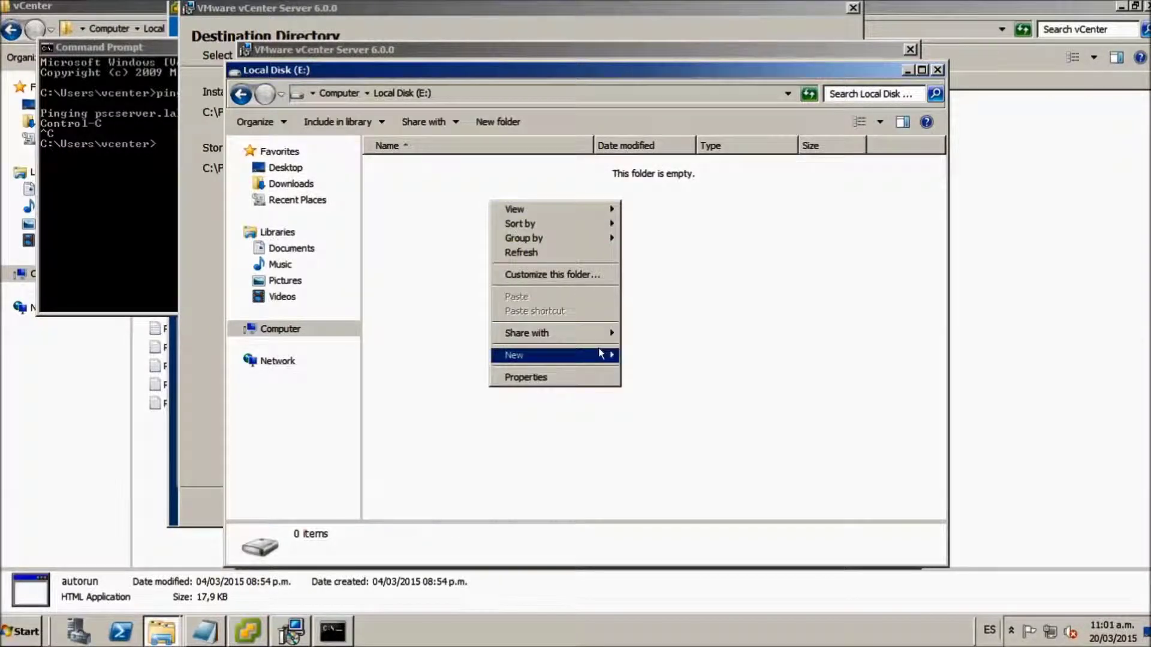
{"action": "mouse_move", "coordinate": [599, 355]}
{"action": "left_click", "coordinate": [651, 355]}
{"action": "type", "text": "Program Files"}
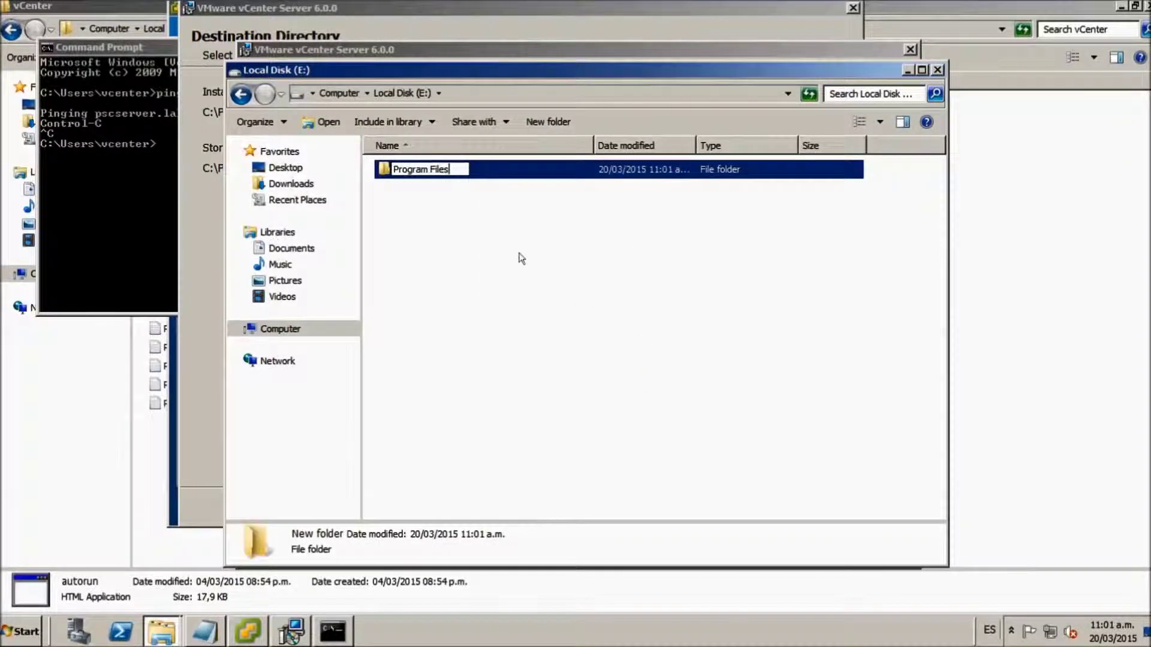
{"action": "key", "text": "Return"}
{"action": "double_click", "coordinate": [424, 178]}
{"action": "right_click", "coordinate": [423, 228]}
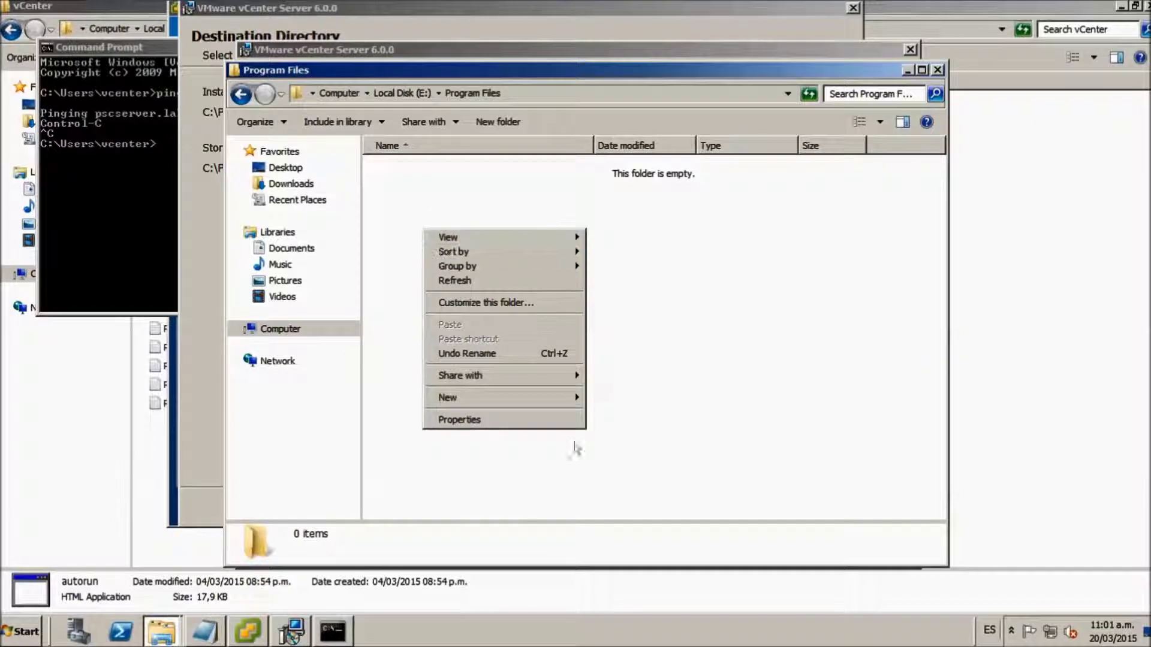
{"action": "mouse_move", "coordinate": [568, 403]}
{"action": "left_click", "coordinate": [604, 397]}
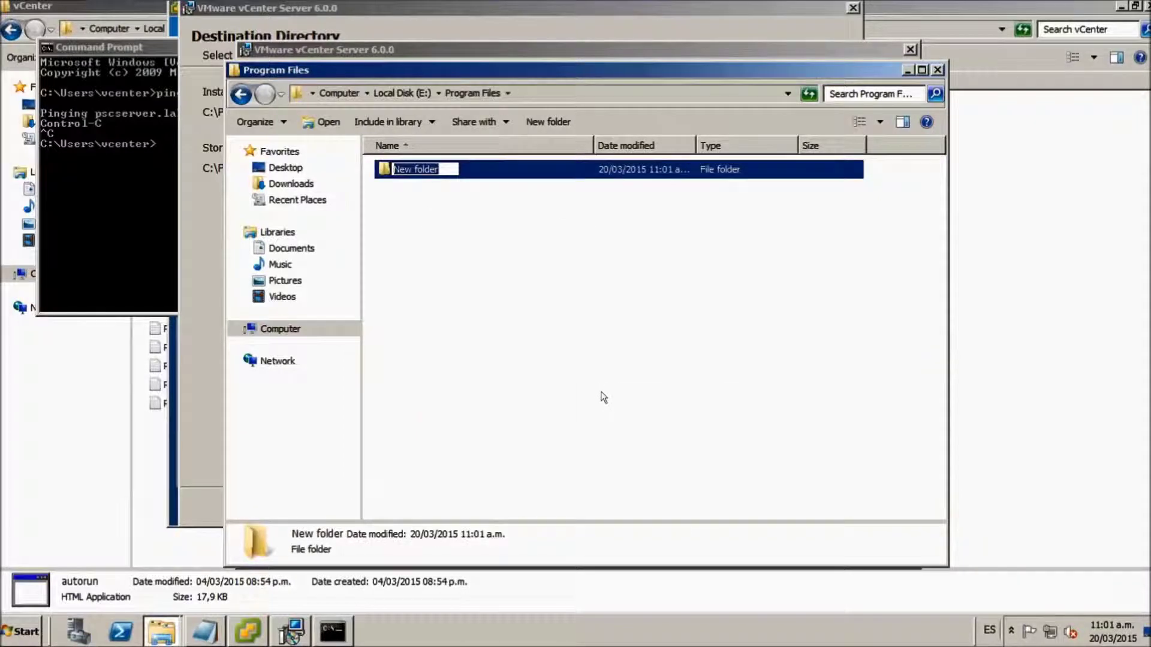
{"action": "type", "text": "vVMware"}
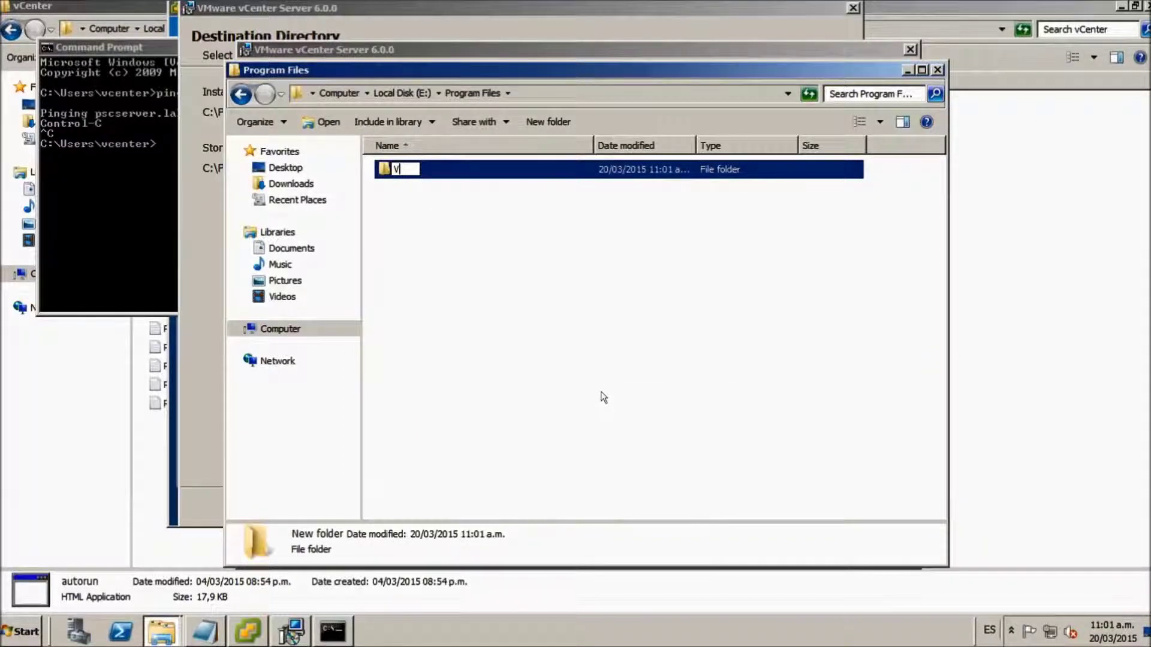
{"action": "key", "text": "Return"}
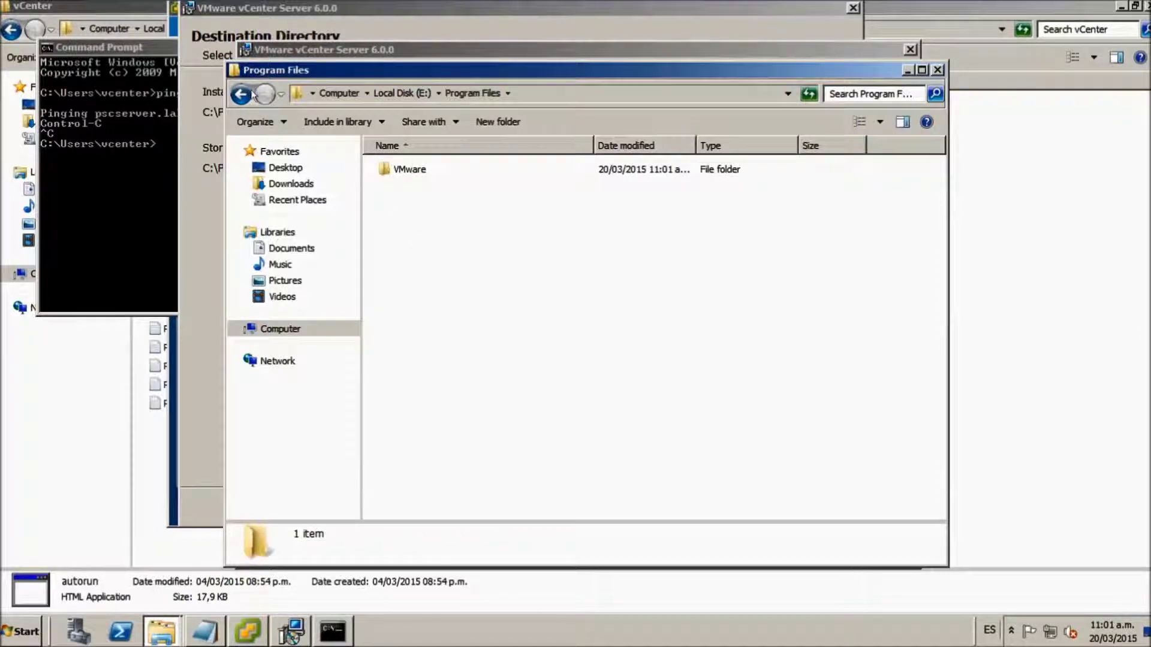
- Create E:\ProgramData\VMware and return to the installer's directory chooser
{"action": "left_click", "coordinate": [241, 94]}
{"action": "right_click", "coordinate": [459, 243]}
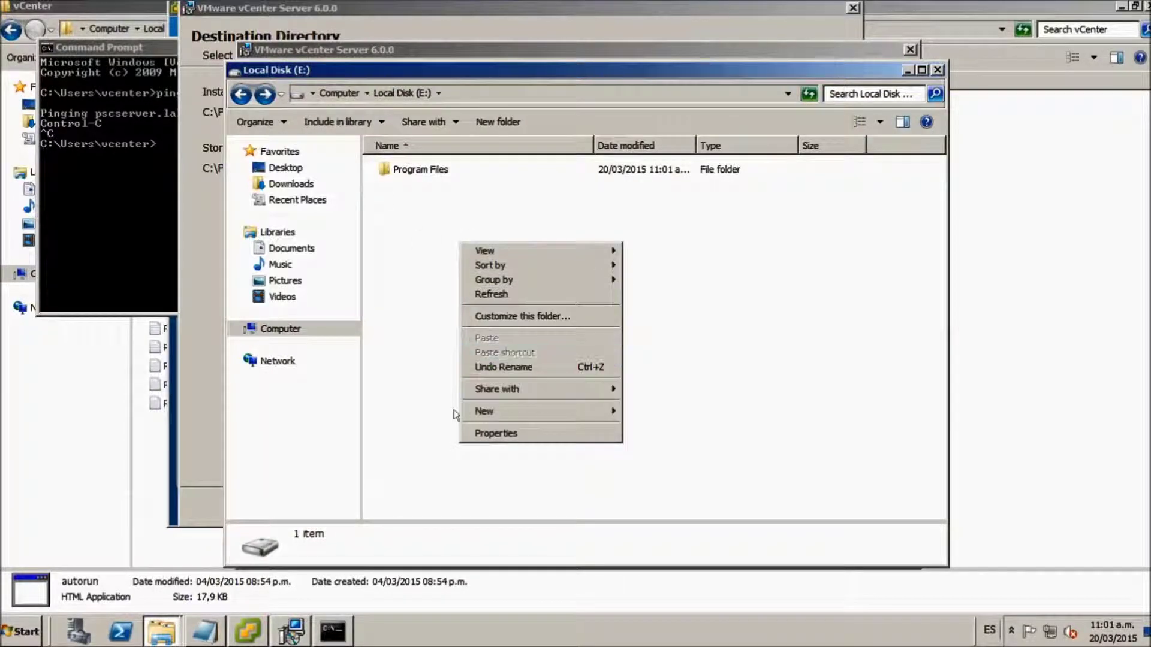
{"action": "mouse_move", "coordinate": [574, 408]}
{"action": "left_click", "coordinate": [635, 412]}
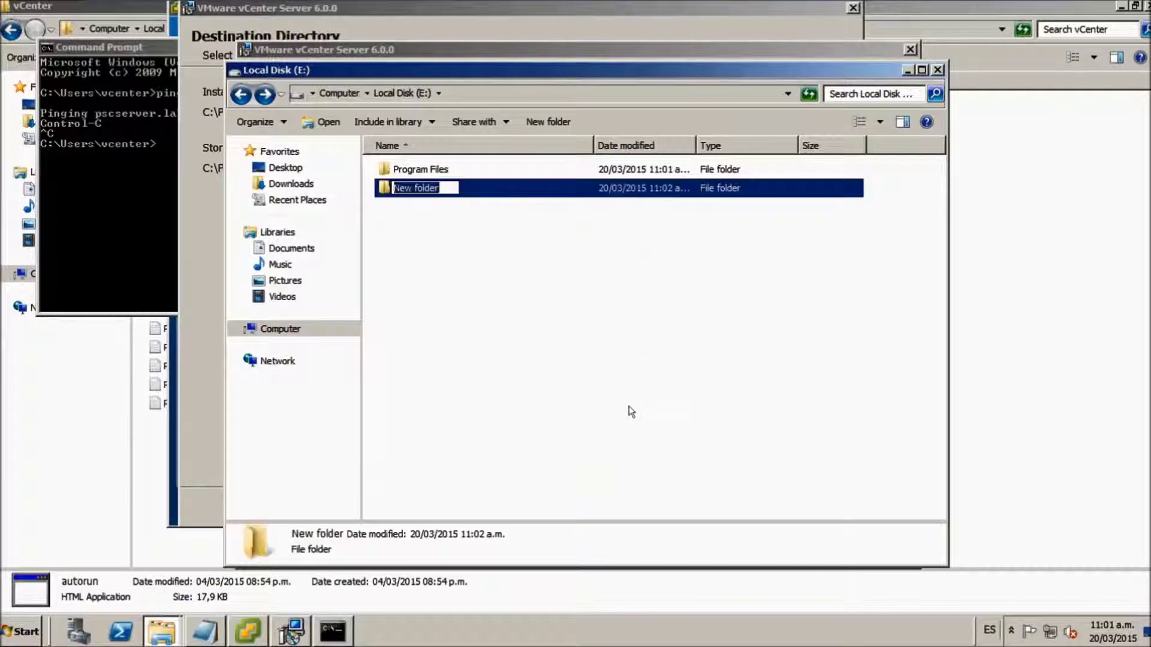
{"action": "type", "text": "Pro"}
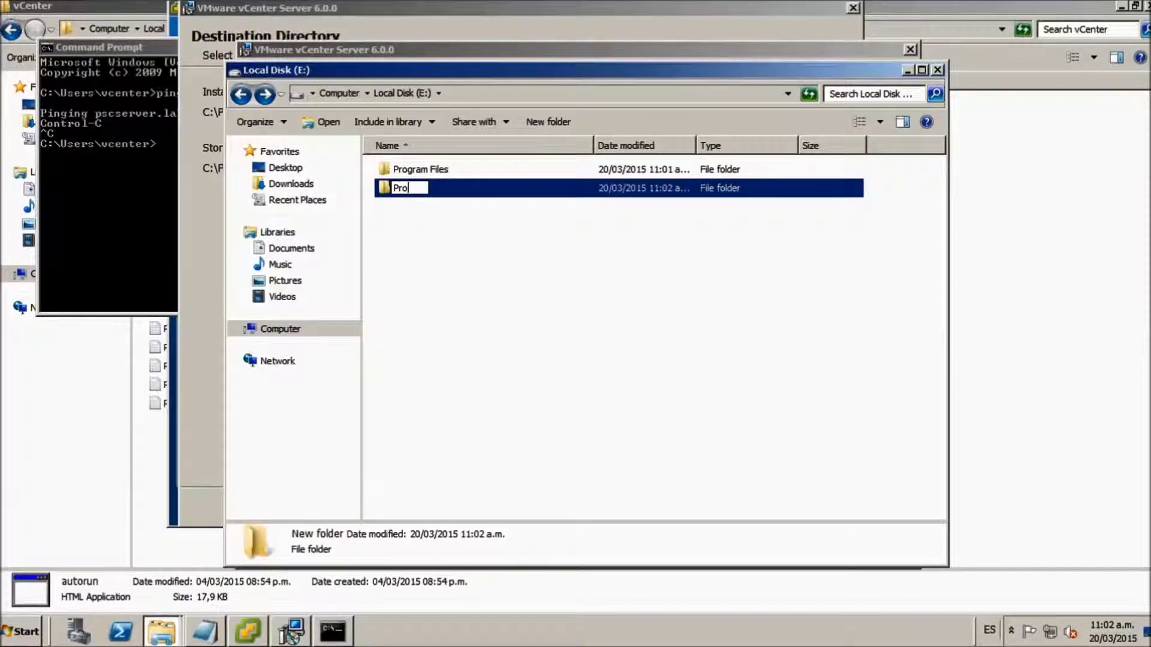
{"action": "type", "text": "gramData"}
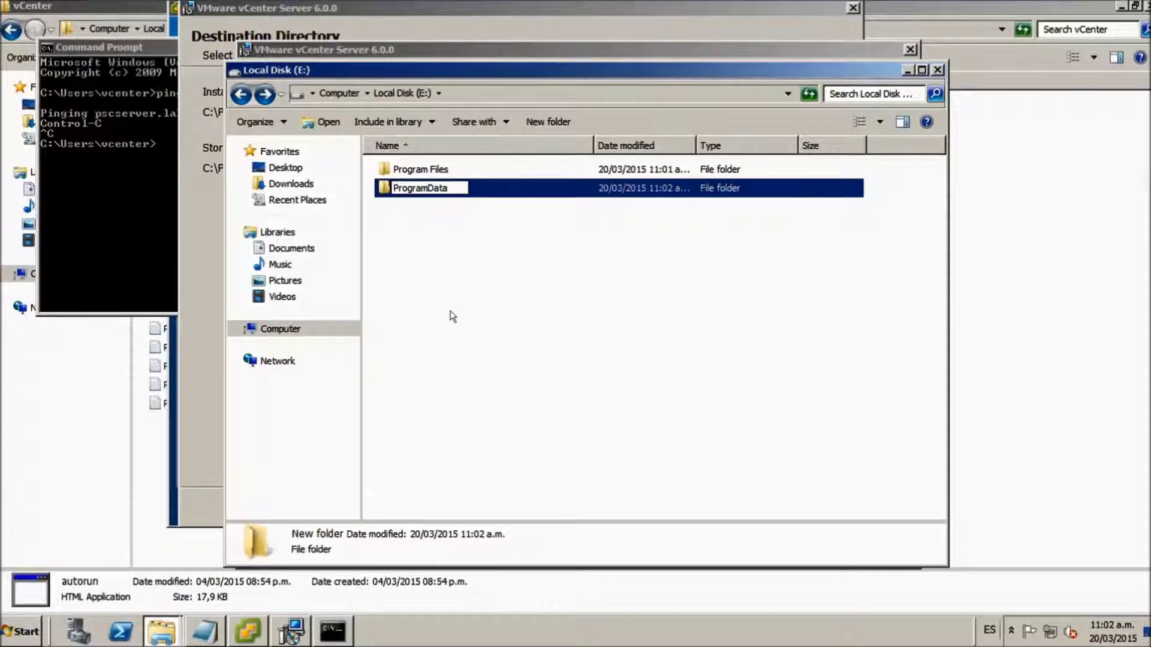
{"action": "key", "text": "Return"}
{"action": "double_click", "coordinate": [406, 187]}
{"action": "right_click", "coordinate": [499, 262]}
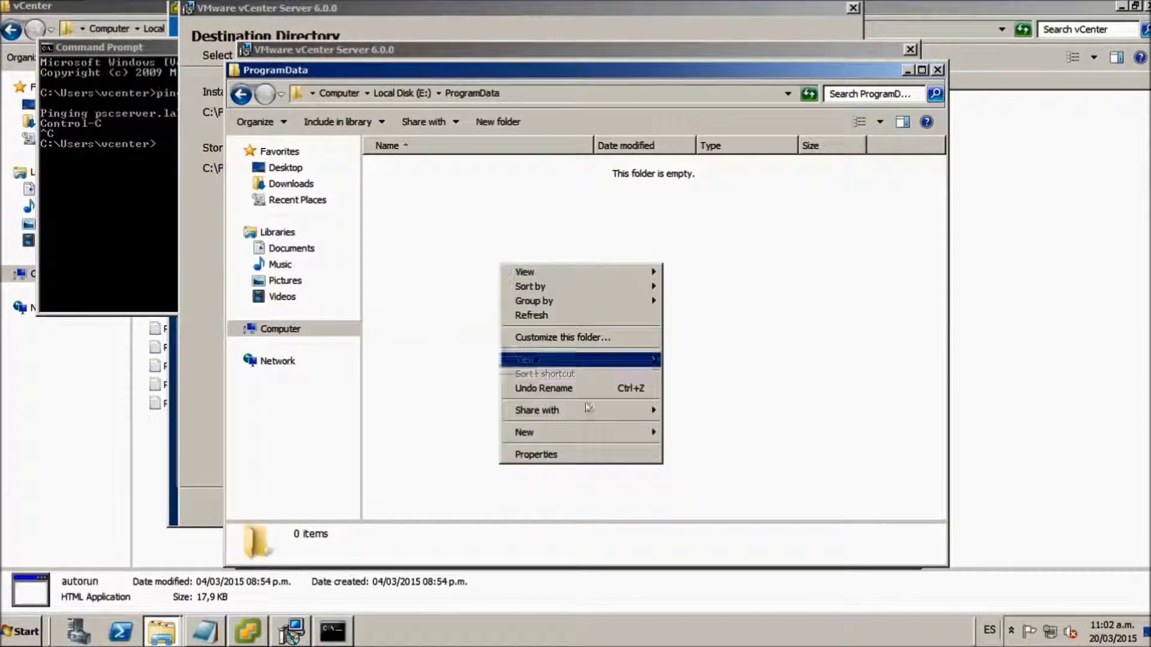
{"action": "mouse_move", "coordinate": [635, 433]}
{"action": "left_click", "coordinate": [677, 432]}
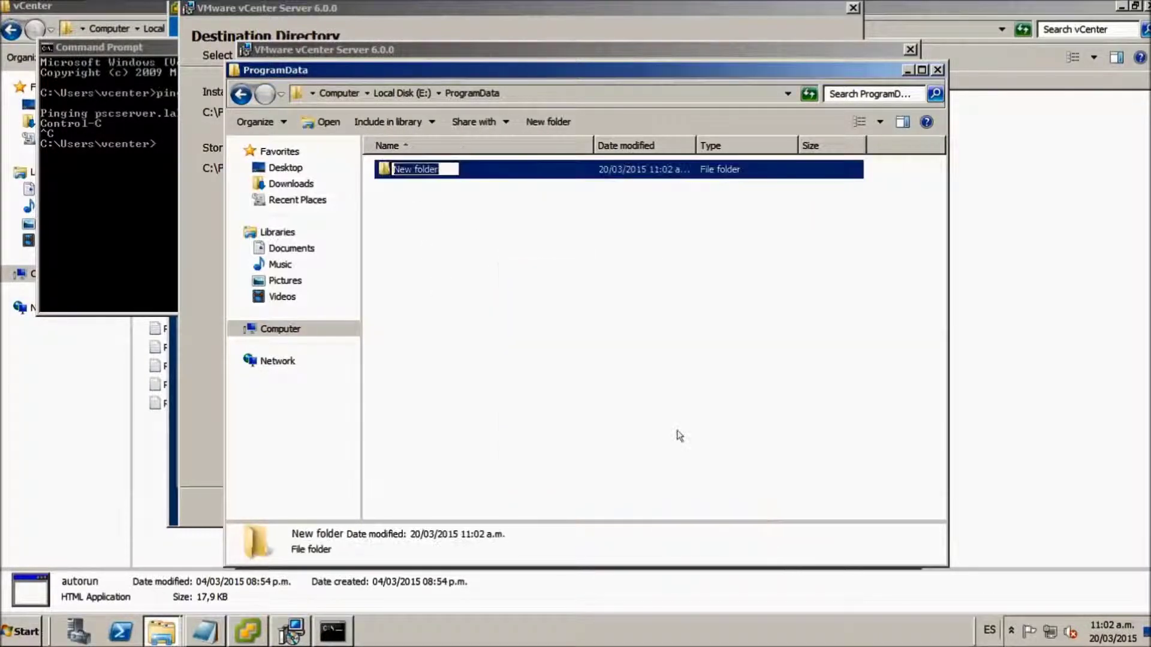
{"action": "type", "text": "VM"}
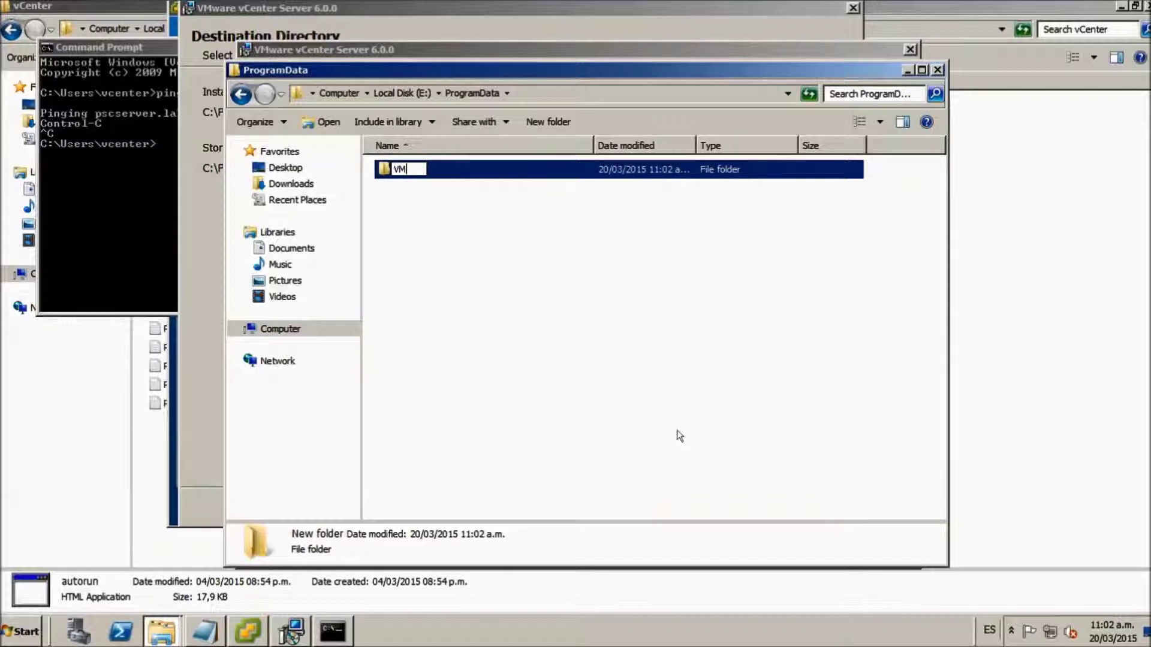
{"action": "type", "text": "ware"}
{"action": "left_click", "coordinate": [585, 375]}
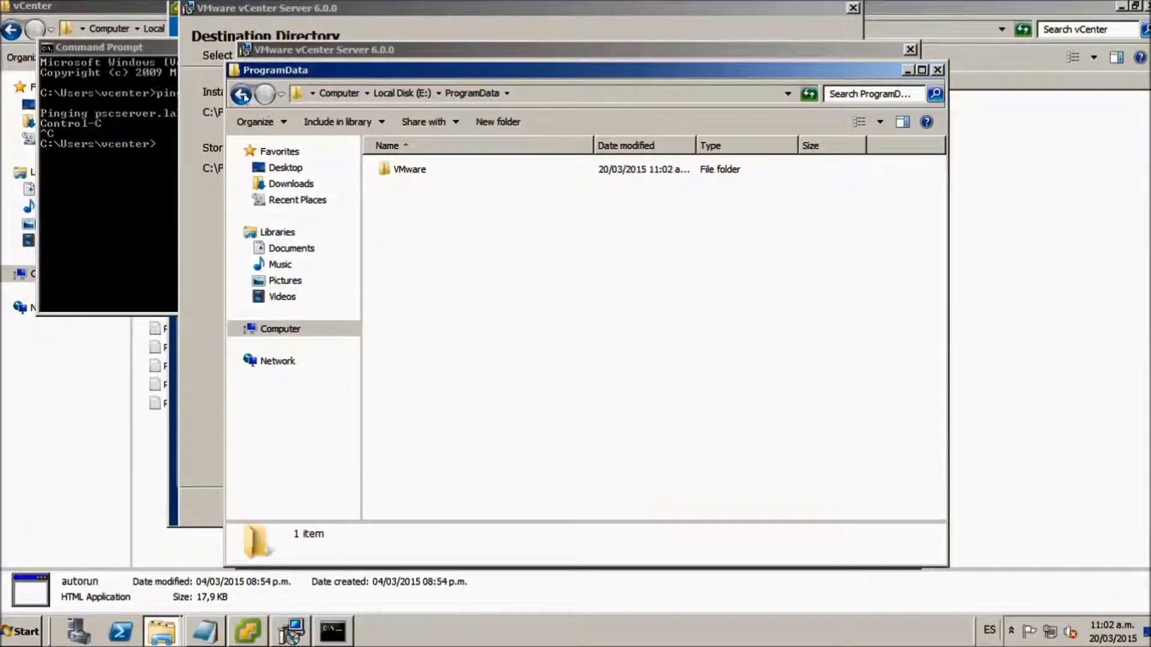
{"action": "left_click", "coordinate": [240, 94]}
{"action": "left_click", "coordinate": [209, 202]}
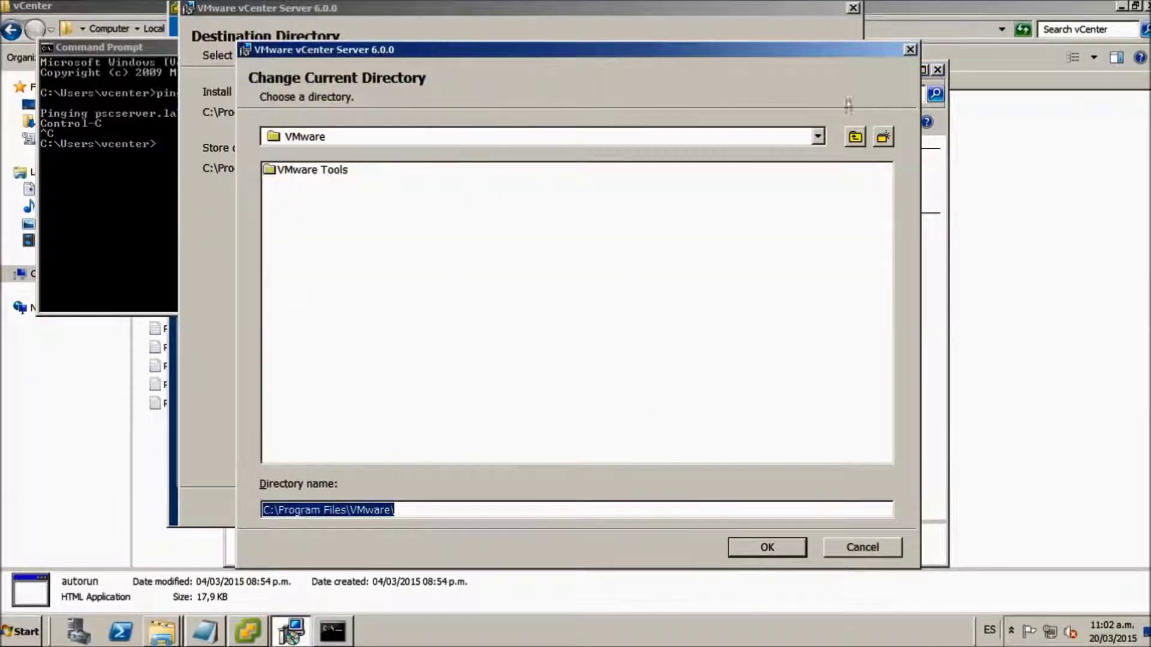
- Set the installation directory to E:\Program Files\VMware\
{"action": "left_click", "coordinate": [818, 137]}
{"action": "left_click", "coordinate": [352, 206]}
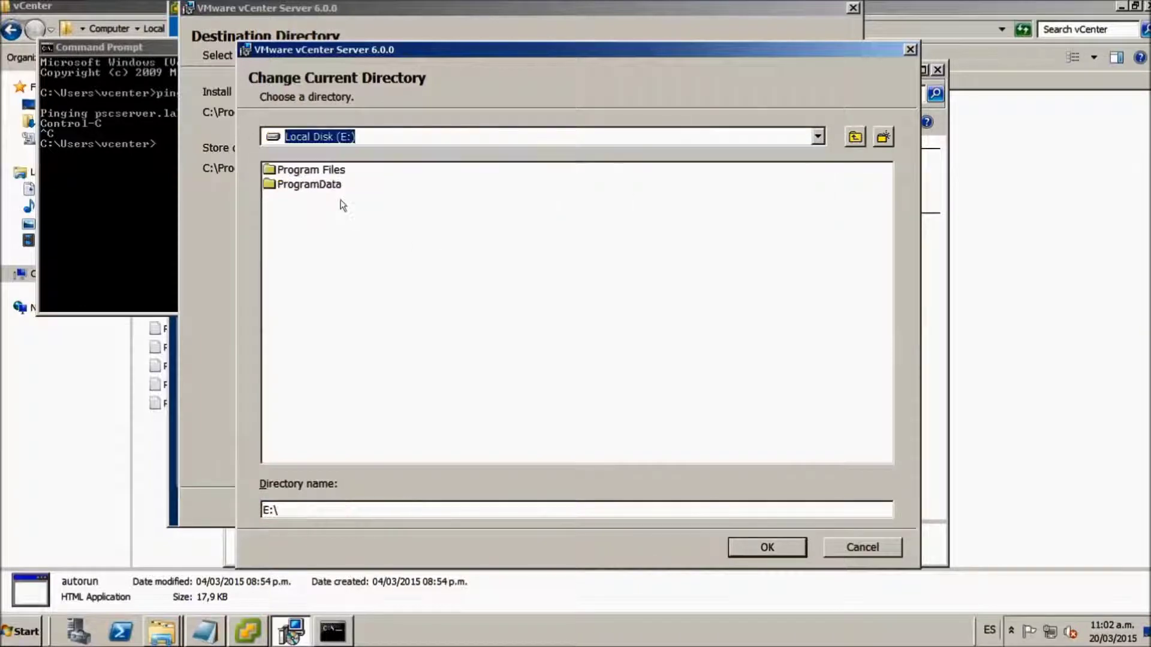
{"action": "double_click", "coordinate": [329, 174]}
{"action": "double_click", "coordinate": [308, 170]}
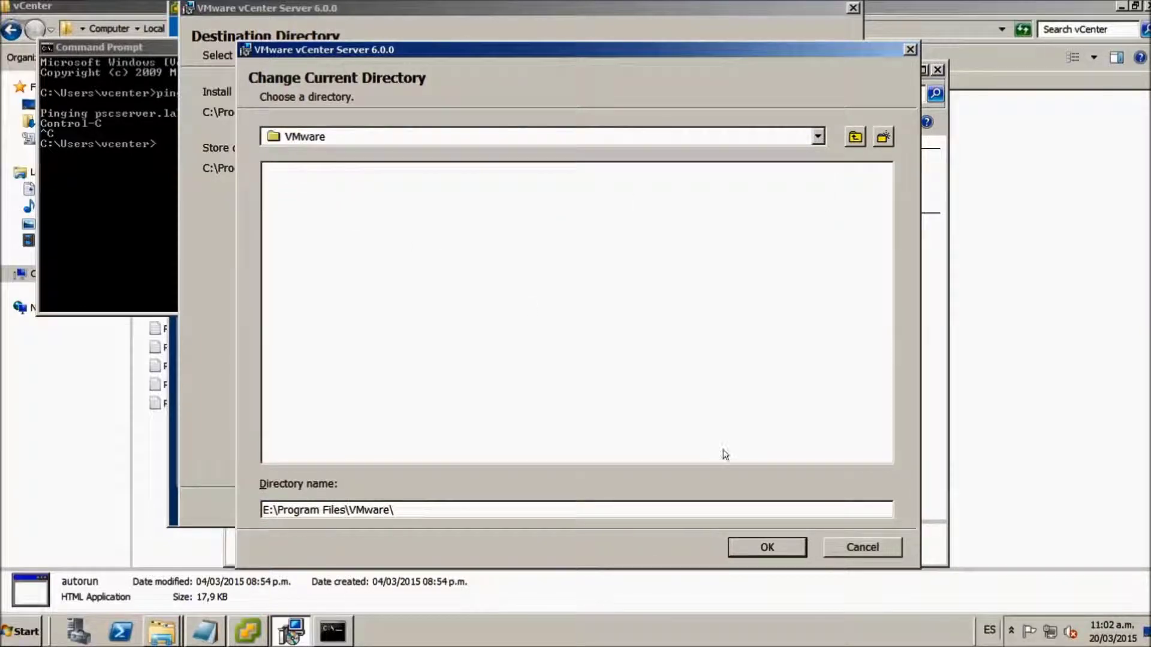
{"action": "left_click", "coordinate": [767, 547]}
- Set the data directory to E:\ProgramData\VMware\ and continue to the Ready to install summary
{"action": "left_click", "coordinate": [602, 174]}
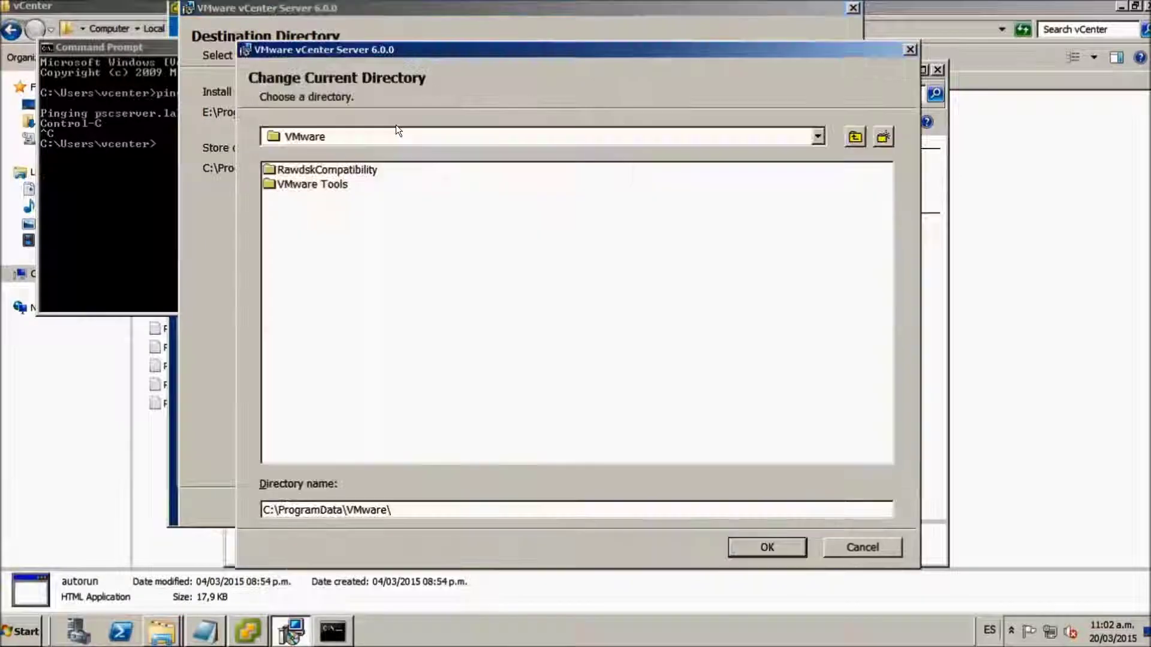
{"action": "left_click", "coordinate": [817, 137]}
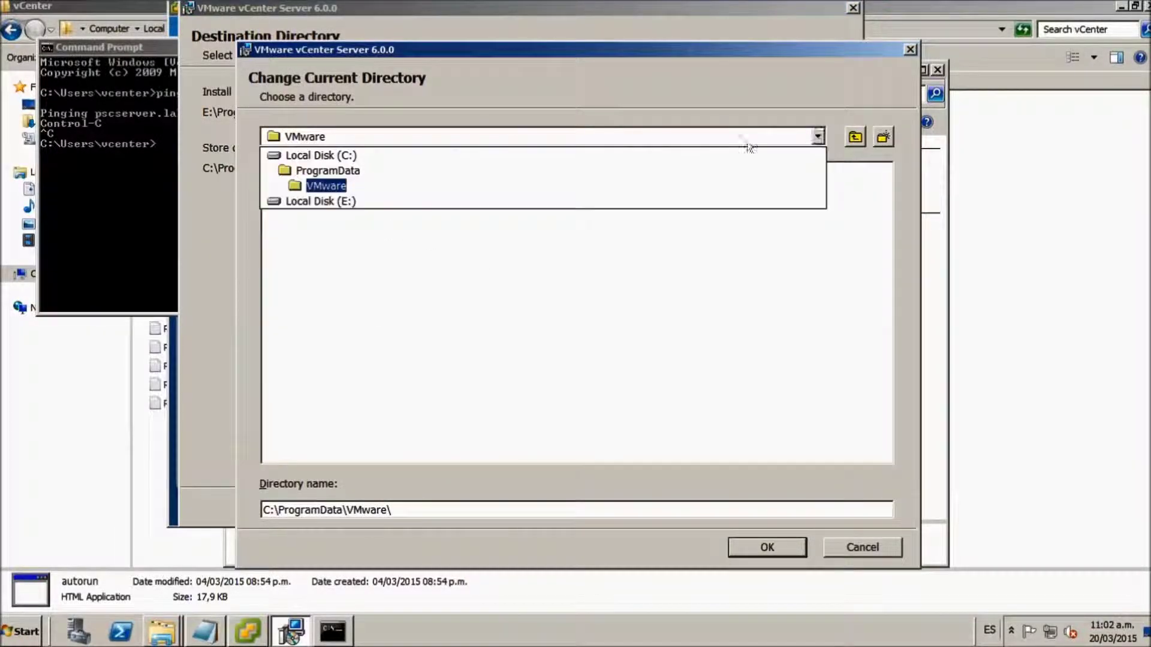
{"action": "left_click", "coordinate": [359, 201]}
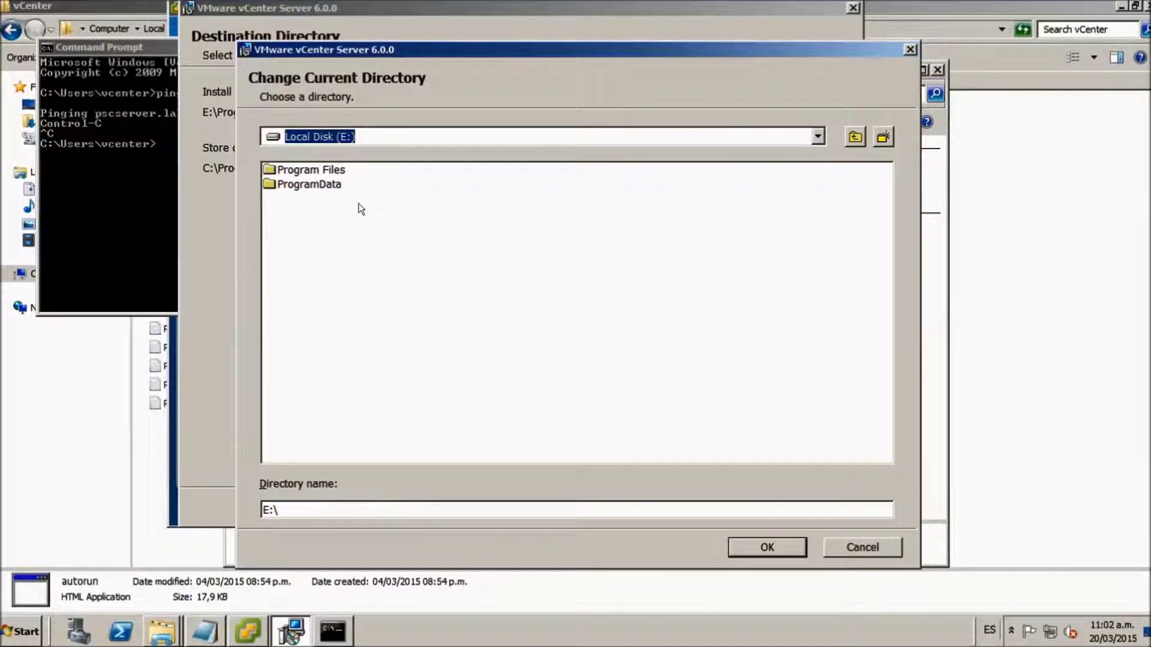
{"action": "left_click", "coordinate": [323, 184]}
{"action": "double_click", "coordinate": [323, 185]}
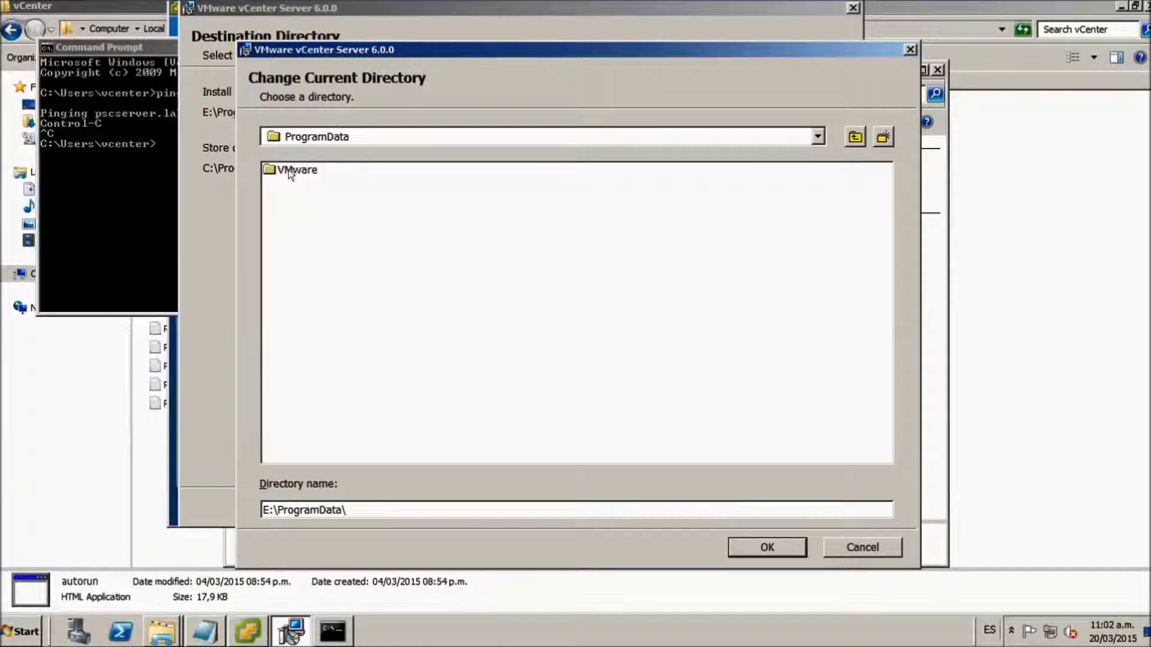
{"action": "double_click", "coordinate": [291, 172]}
{"action": "left_click", "coordinate": [766, 547]}
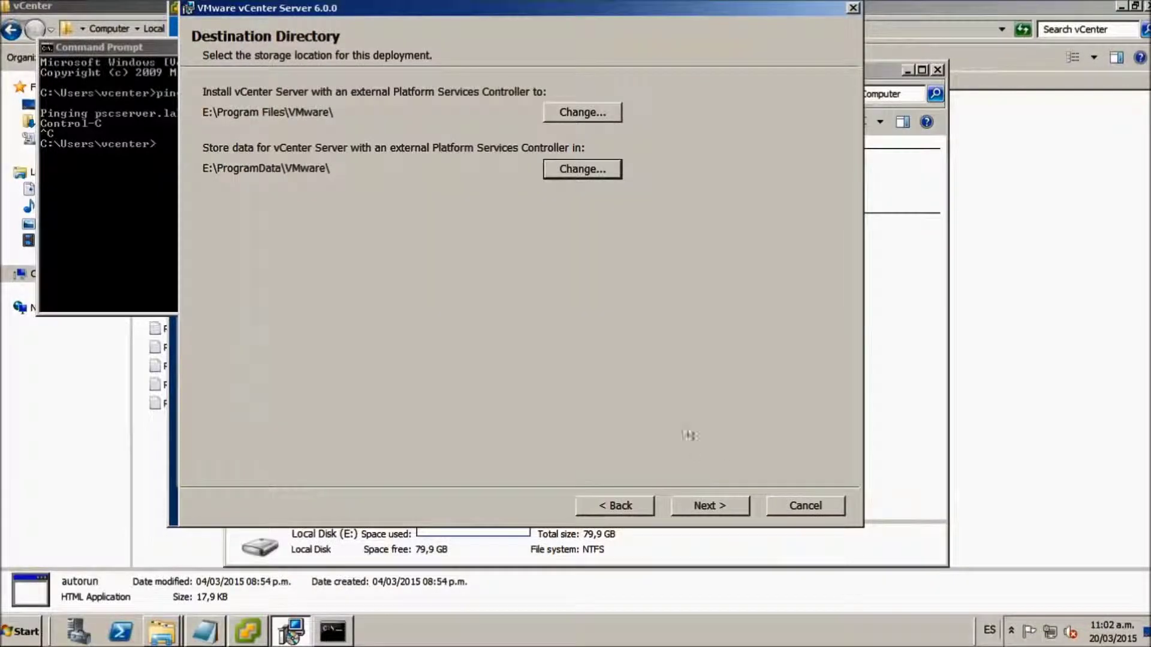
{"action": "left_click", "coordinate": [711, 506]}
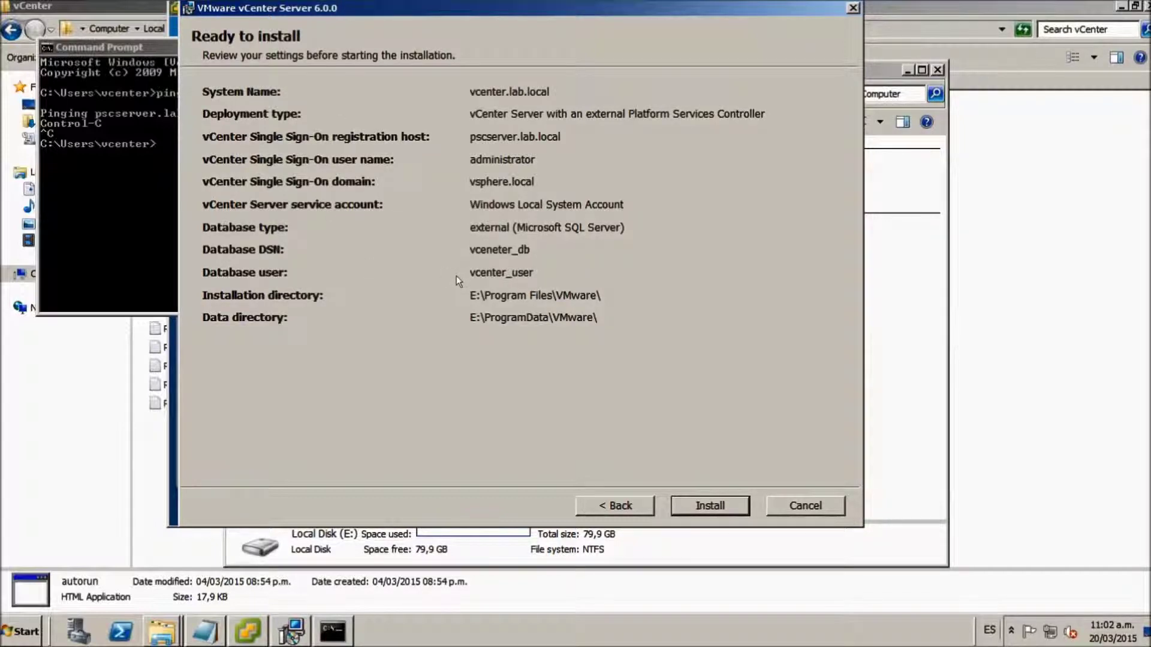
- Install vCenter Server 6.0, finish, and close the Computer and installer windows
{"action": "left_click", "coordinate": [706, 503]}
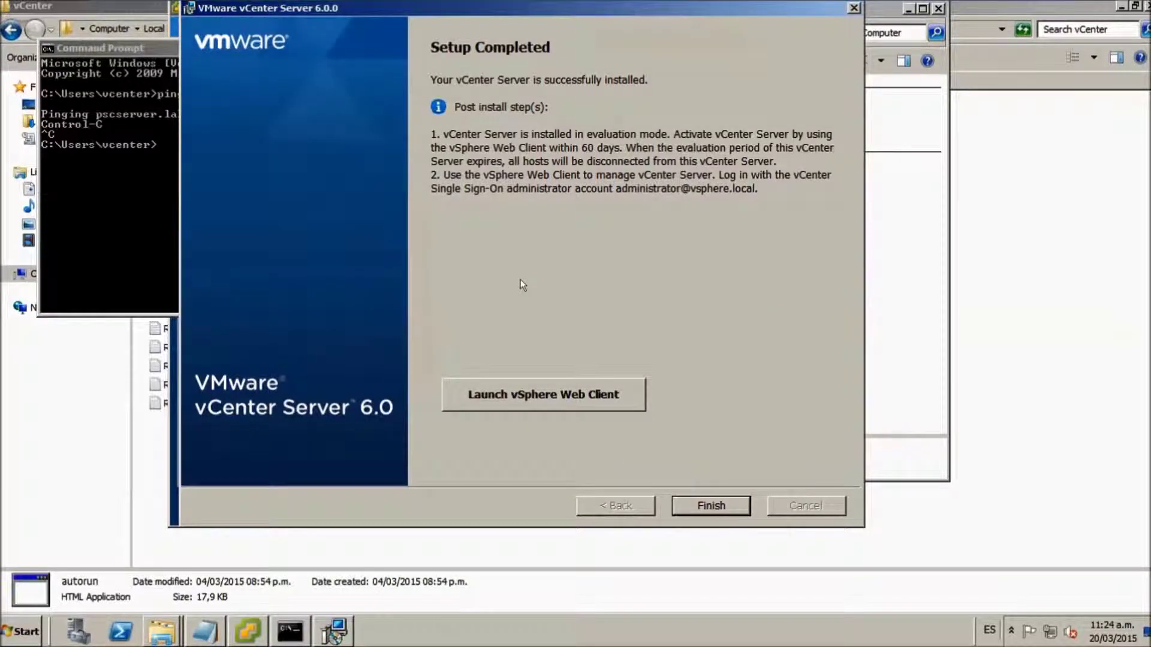
{"action": "left_click", "coordinate": [705, 501]}
{"action": "left_click", "coordinate": [938, 8]}
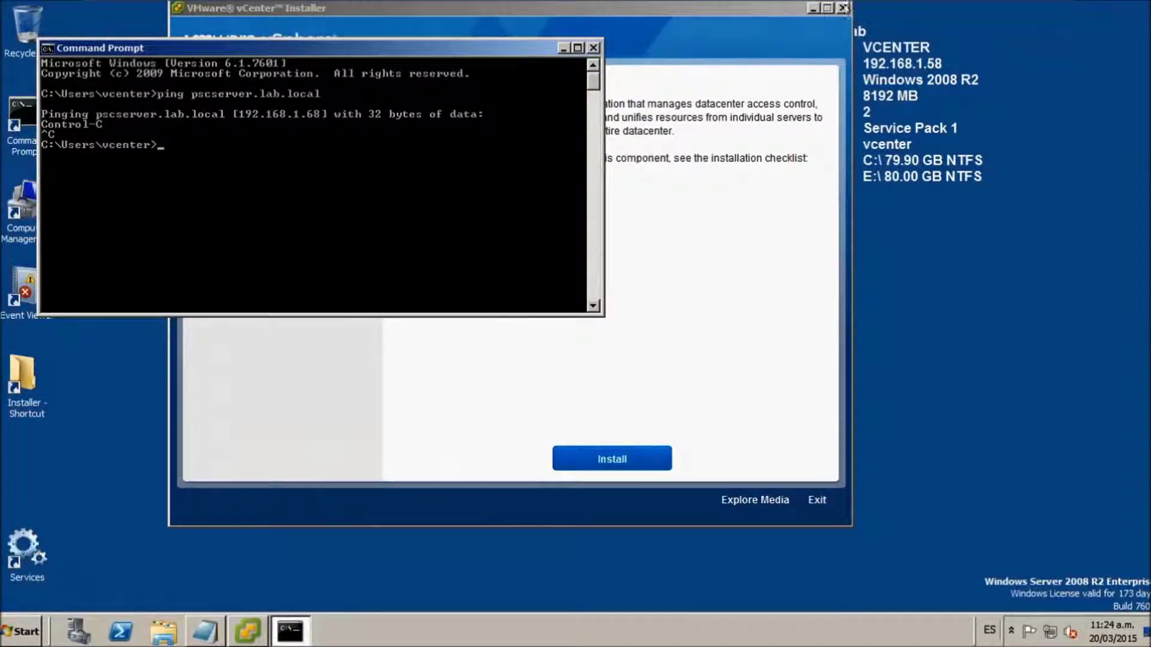
{"action": "left_click", "coordinate": [843, 8]}
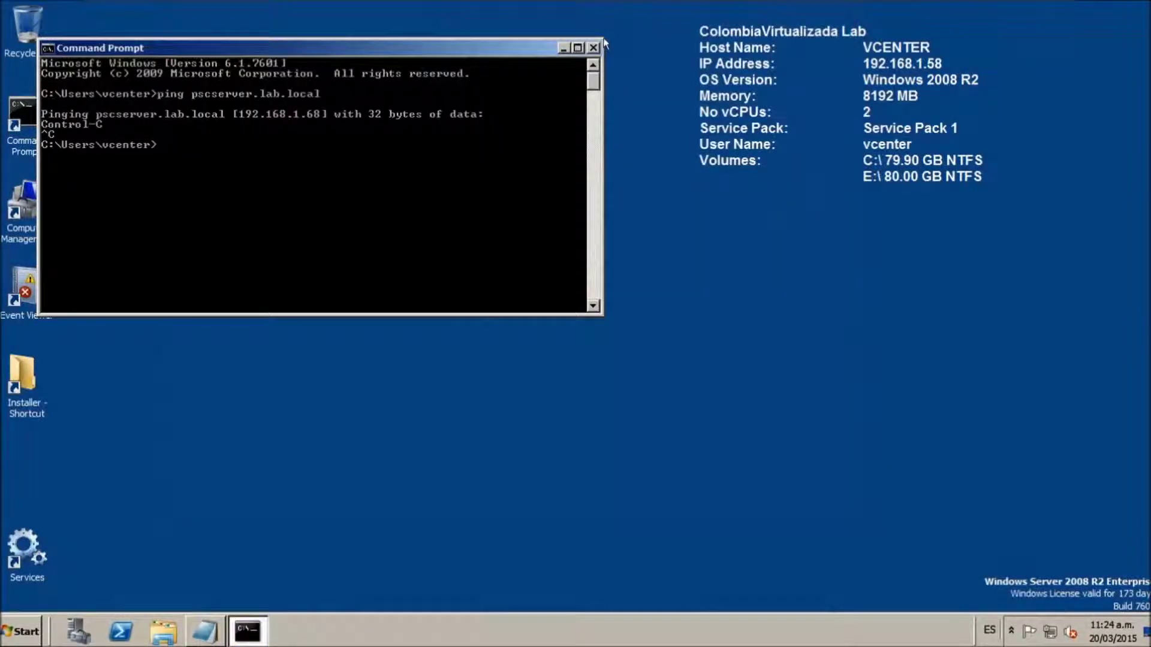
- Close the Command Prompt, exit the VM's full-screen view, and switch to Chrome
{"action": "left_click", "coordinate": [594, 47]}
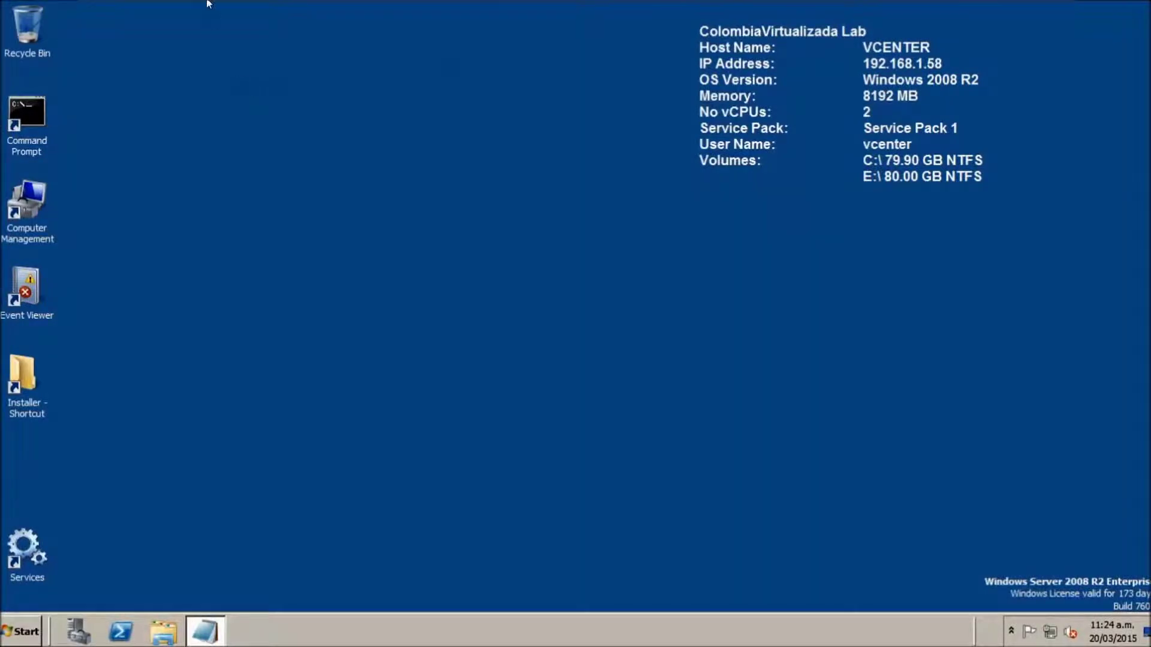
{"action": "mouse_move", "coordinate": [208, 4]}
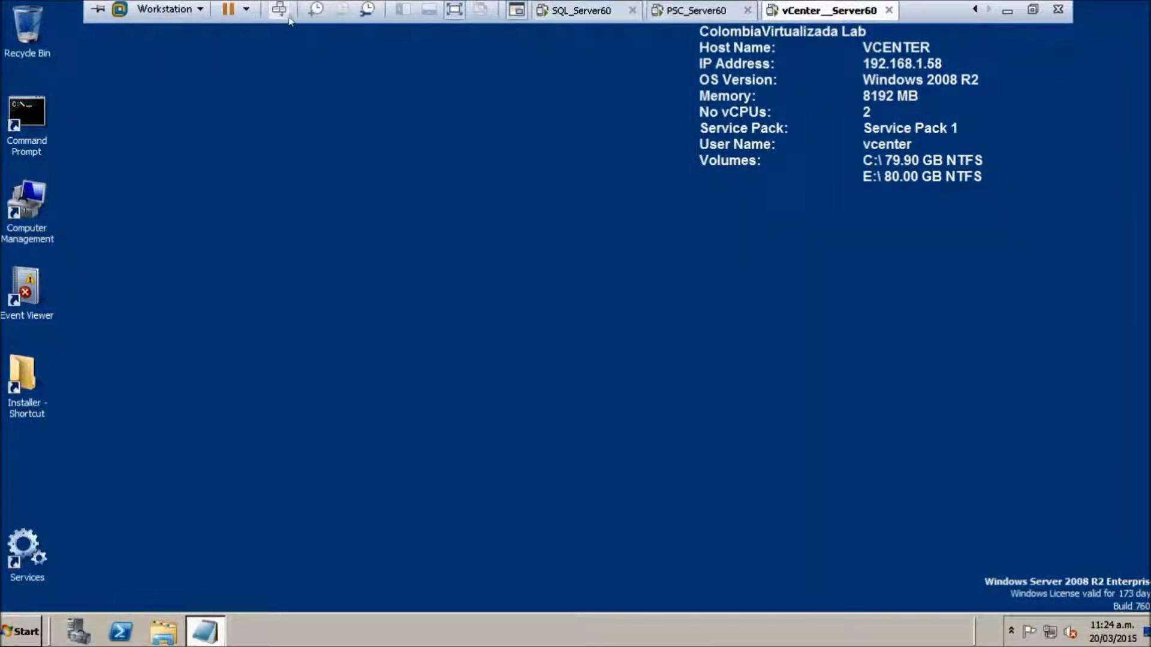
{"action": "left_click", "coordinate": [454, 9]}
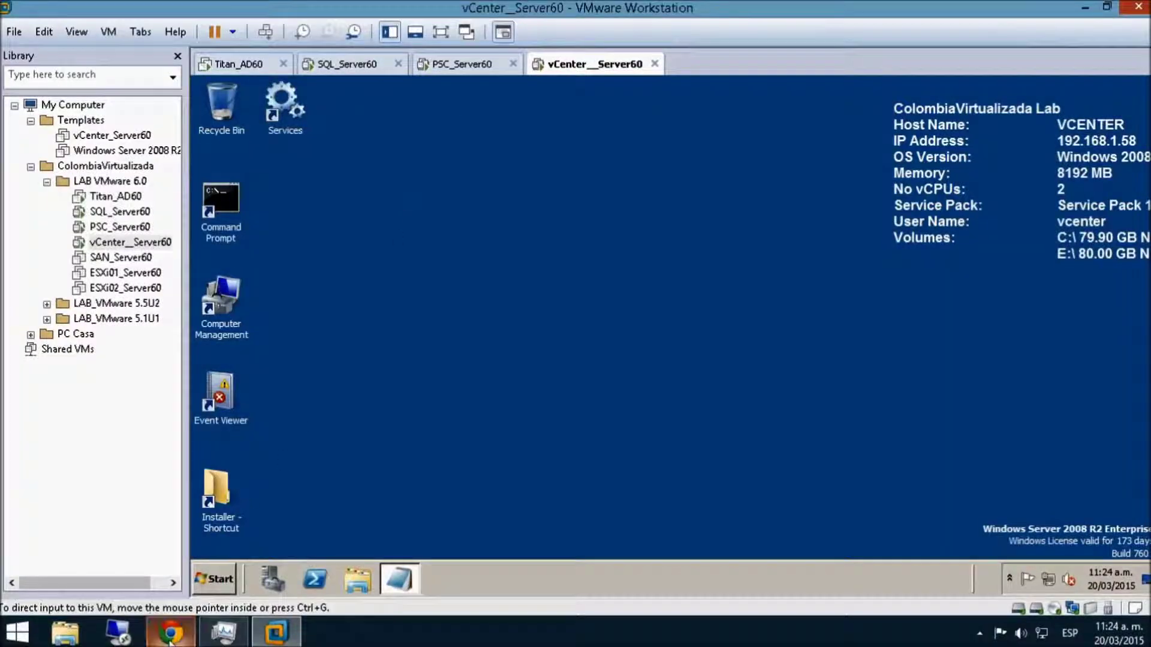
{"action": "left_click", "coordinate": [164, 546]}
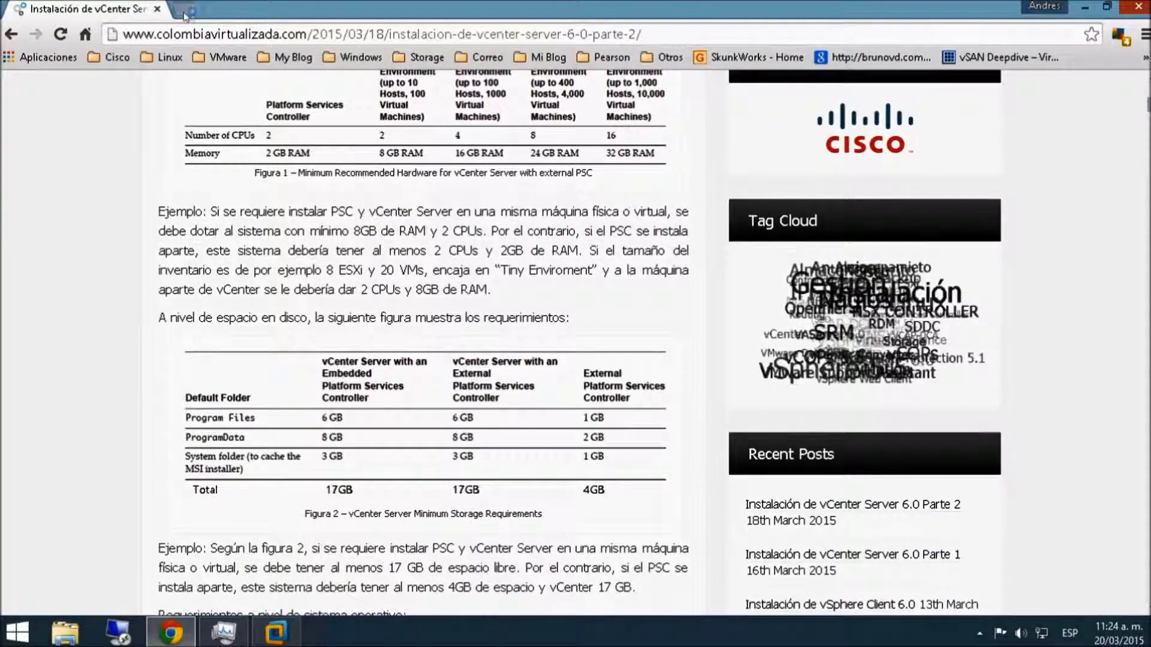
{"action": "left_click", "coordinate": [185, 12]}
{"action": "type", "text": "vc"}
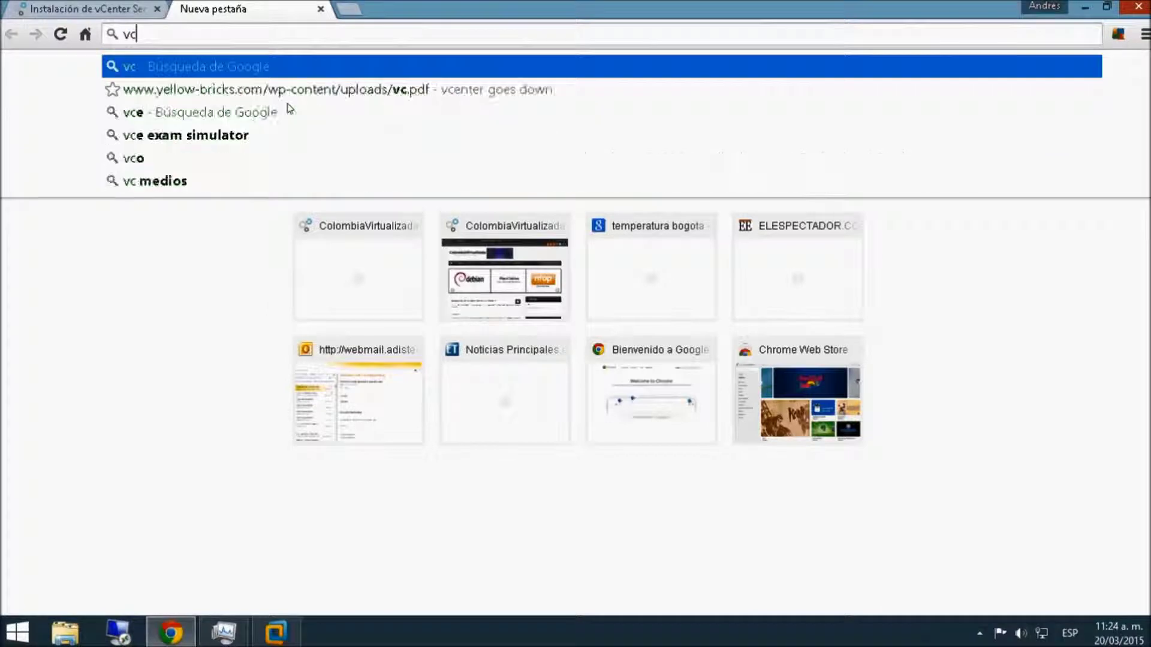
{"action": "key", "text": "BackSpace"}
{"action": "key", "text": "BackSpace"}
{"action": "type", "text": "https:"}
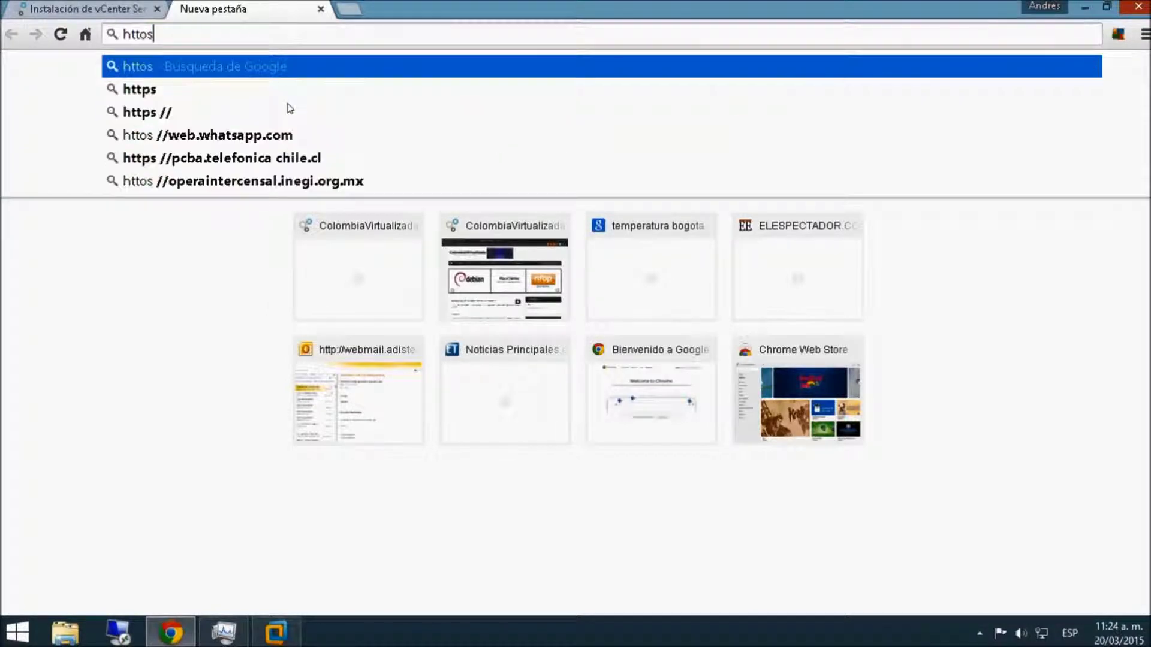
{"action": "type", "text": "//"}
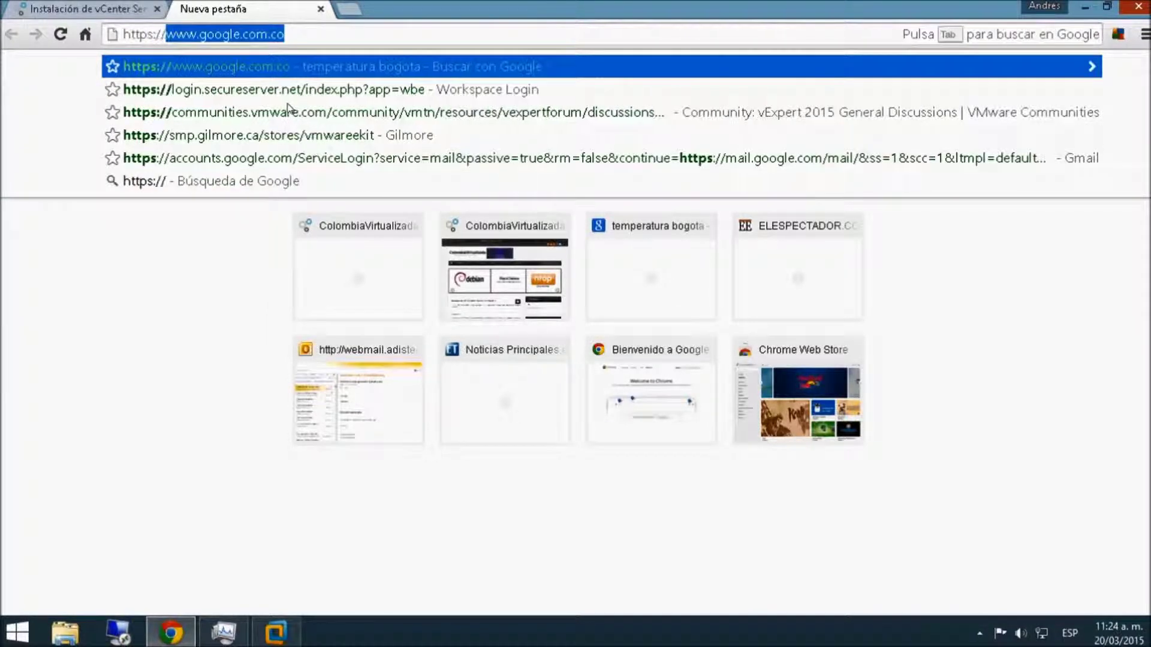
{"action": "type", "text": "vcenter"}
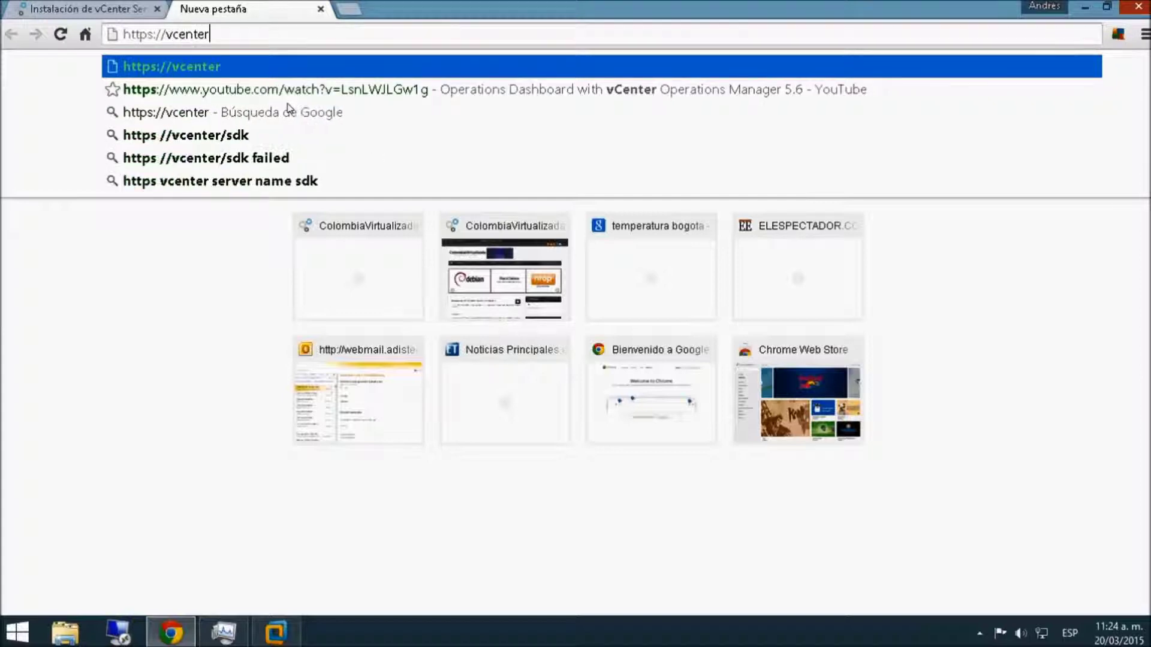
{"action": "type", "text": ":9443"}
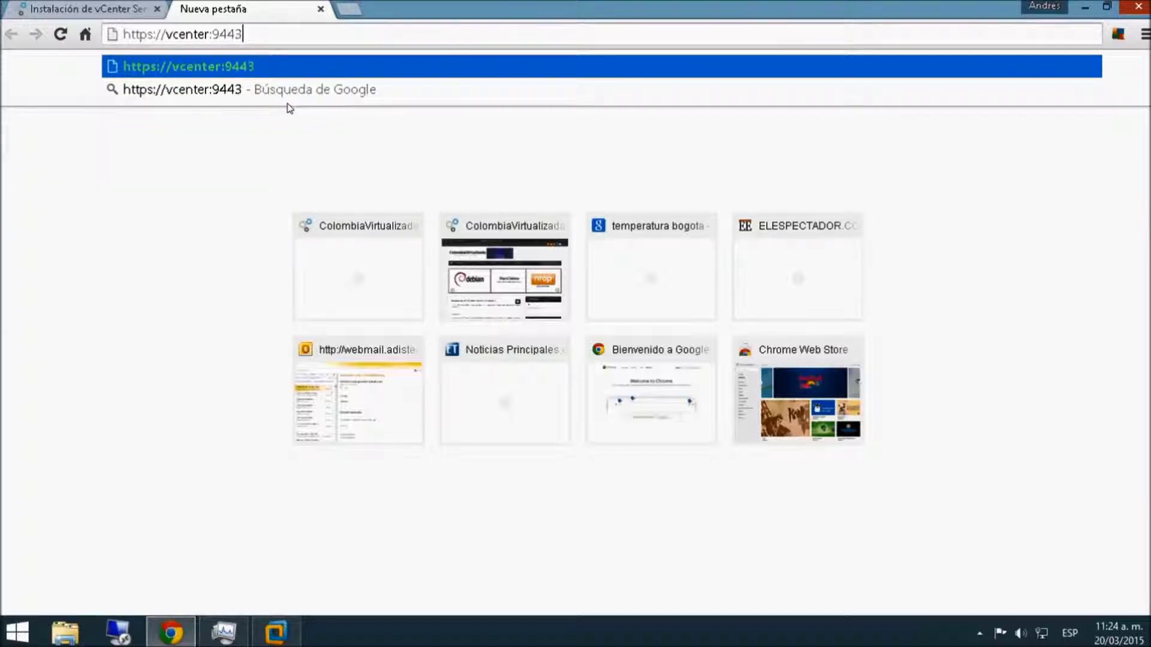
{"action": "key", "text": "Return"}
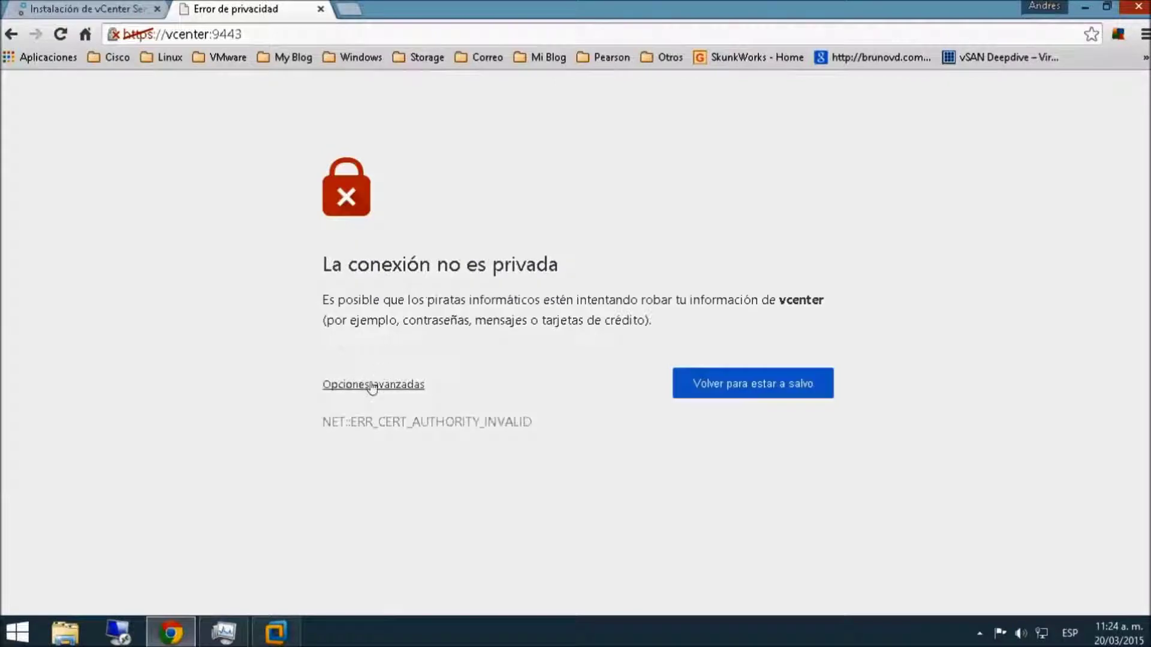
- Bypass the certificate warnings for vcenter and pscserver.lab.local to reach the SSO login
{"action": "left_click", "coordinate": [372, 385]}
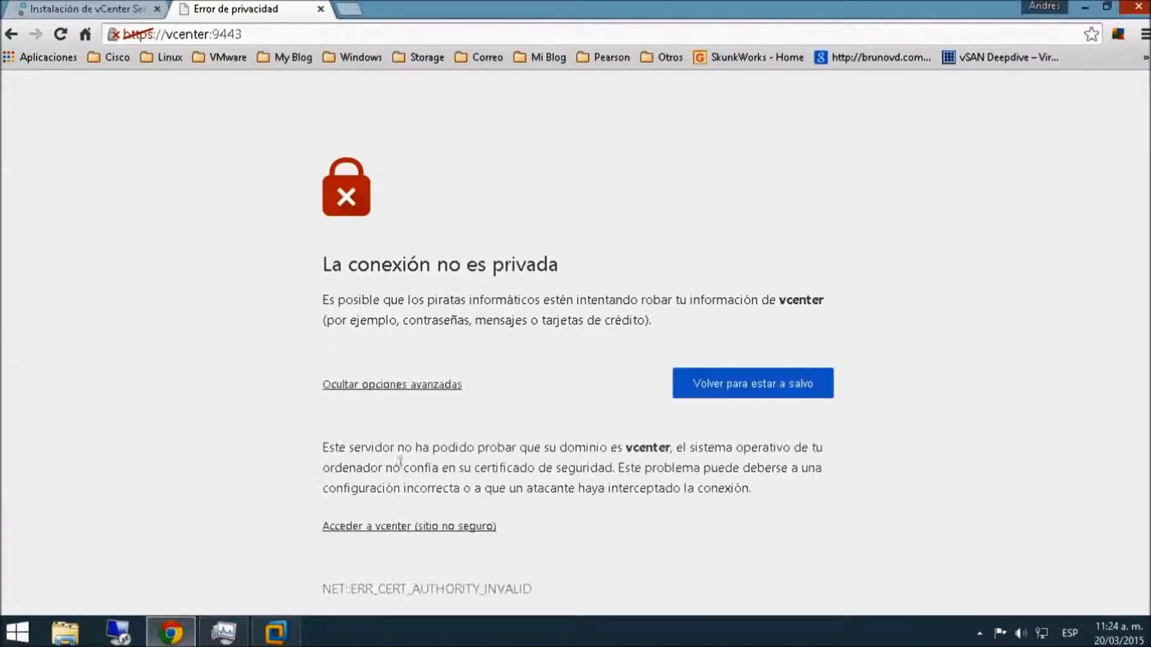
{"action": "left_click", "coordinate": [382, 527]}
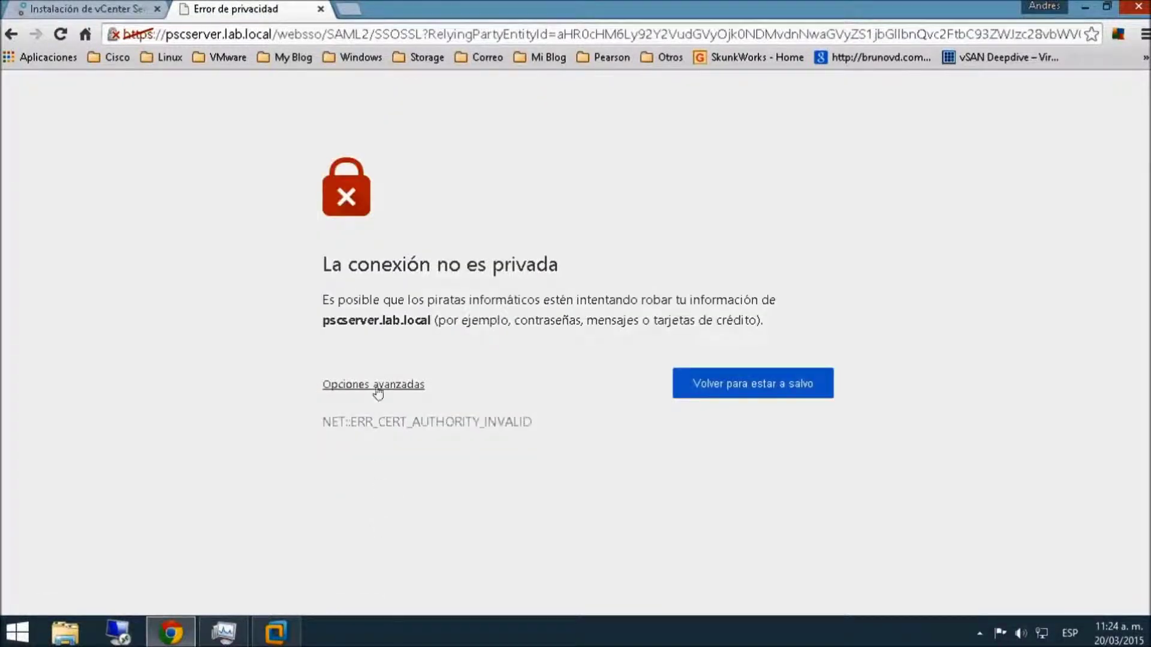
{"action": "left_click", "coordinate": [377, 387]}
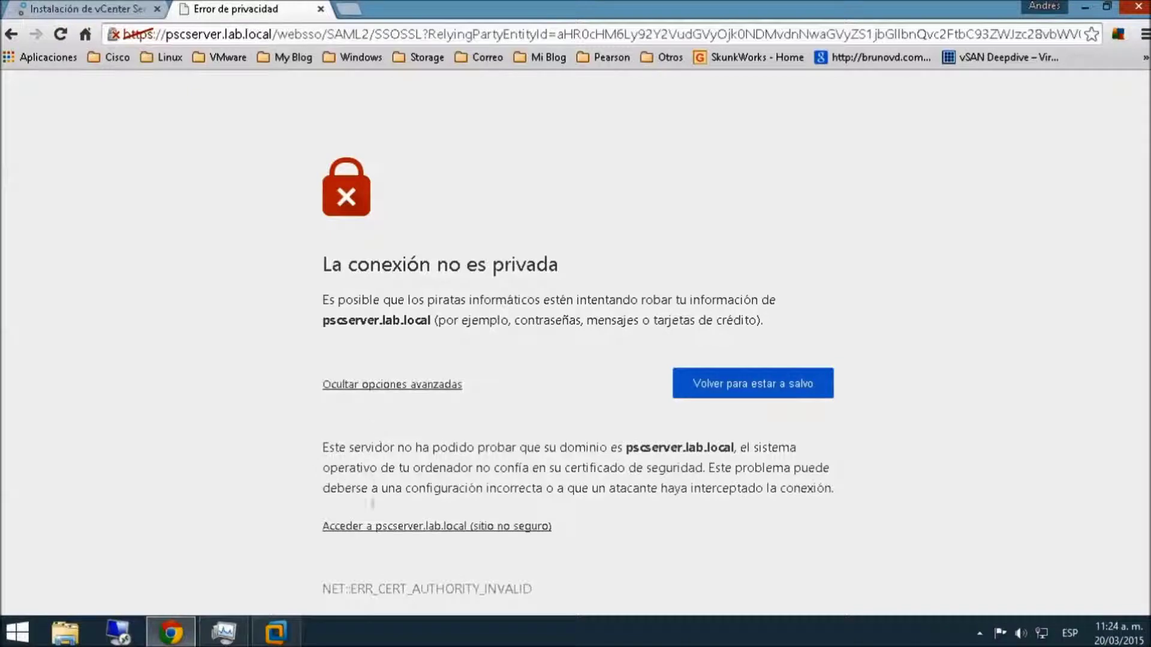
{"action": "left_click", "coordinate": [372, 526]}
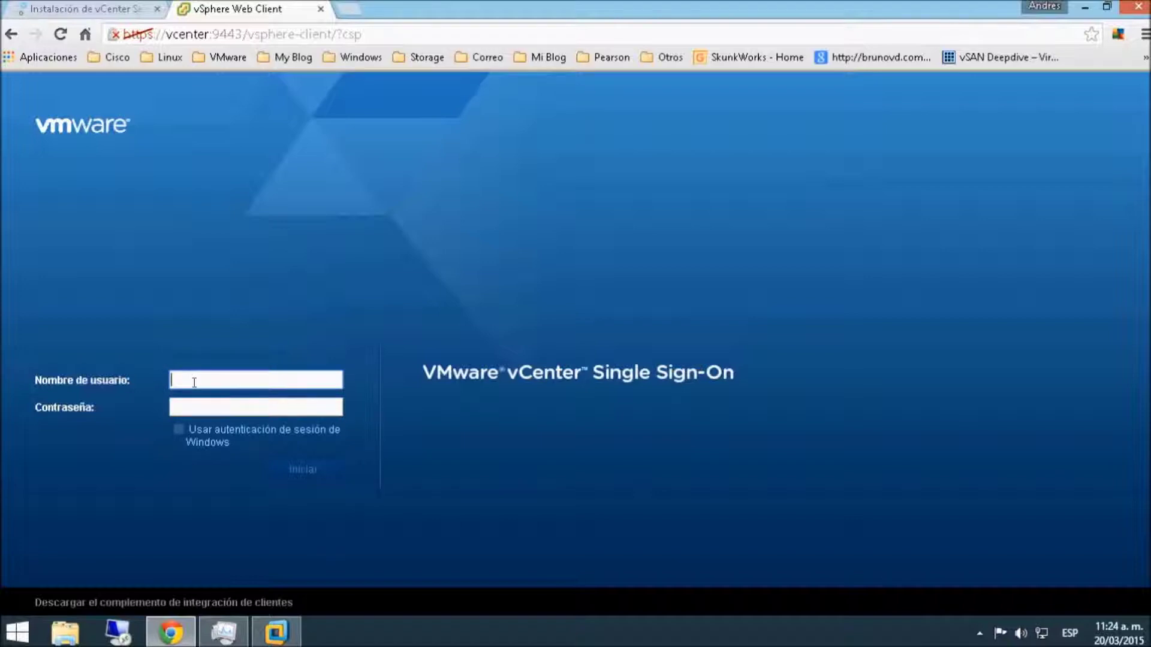
- Sign in with the SSO administrator username and password, which fails
{"action": "type", "text": "admi"}
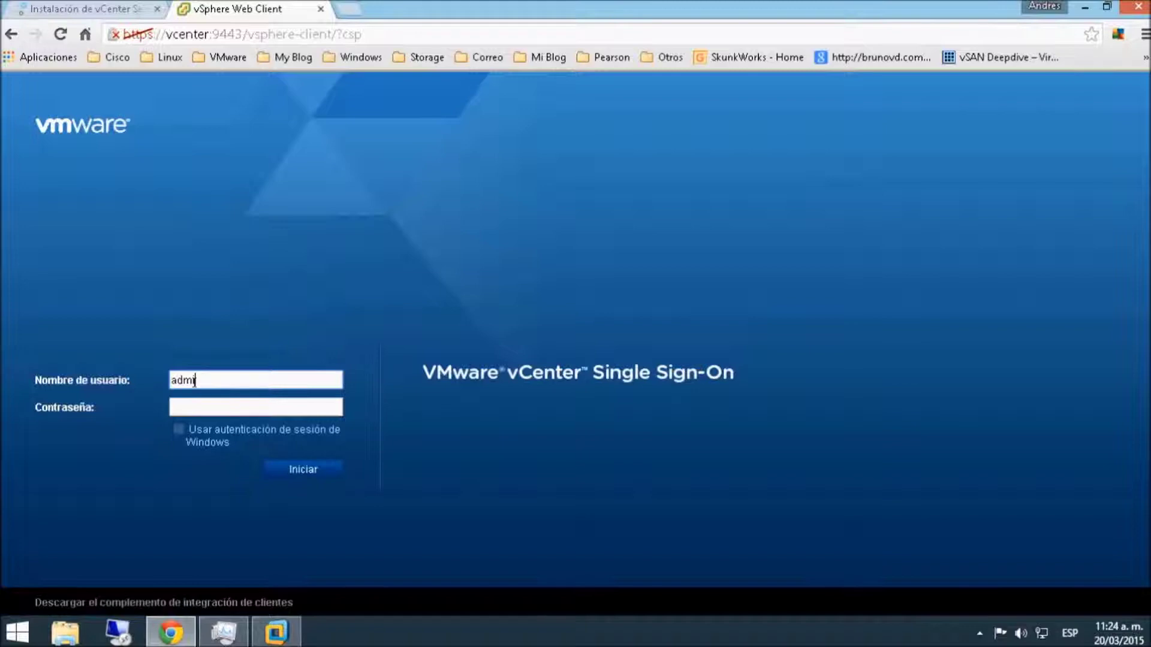
{"action": "type", "text": "nistrator@vsphere.local"}
{"action": "key", "text": "Tab"}
{"action": "type", "text": "•••••••••••"}
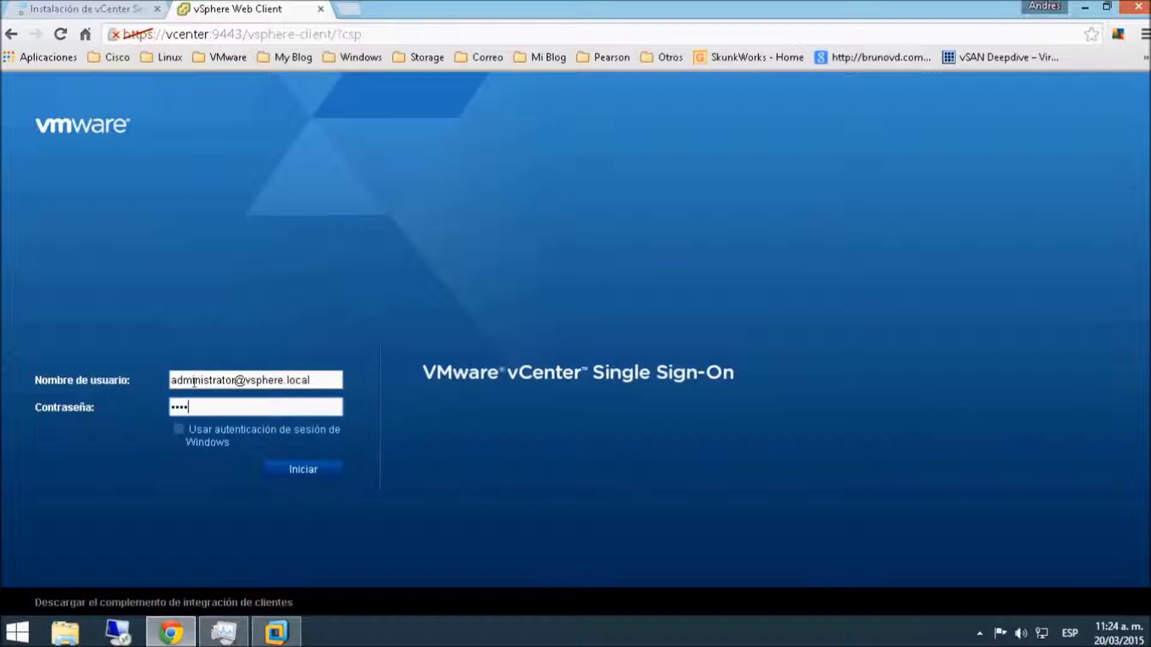
{"action": "key", "text": "BackSpace"}
{"action": "key", "text": "BackSpace"}
{"action": "key", "text": "BackSpace"}
{"action": "key", "text": "BackSpace"}
{"action": "key", "text": "BackSpace"}
{"action": "key", "text": "BackSpace"}
{"action": "key", "text": "BackSpace"}
{"action": "key", "text": "BackSpace"}
{"action": "key", "text": "BackSpace"}
{"action": "key", "text": "Return"}
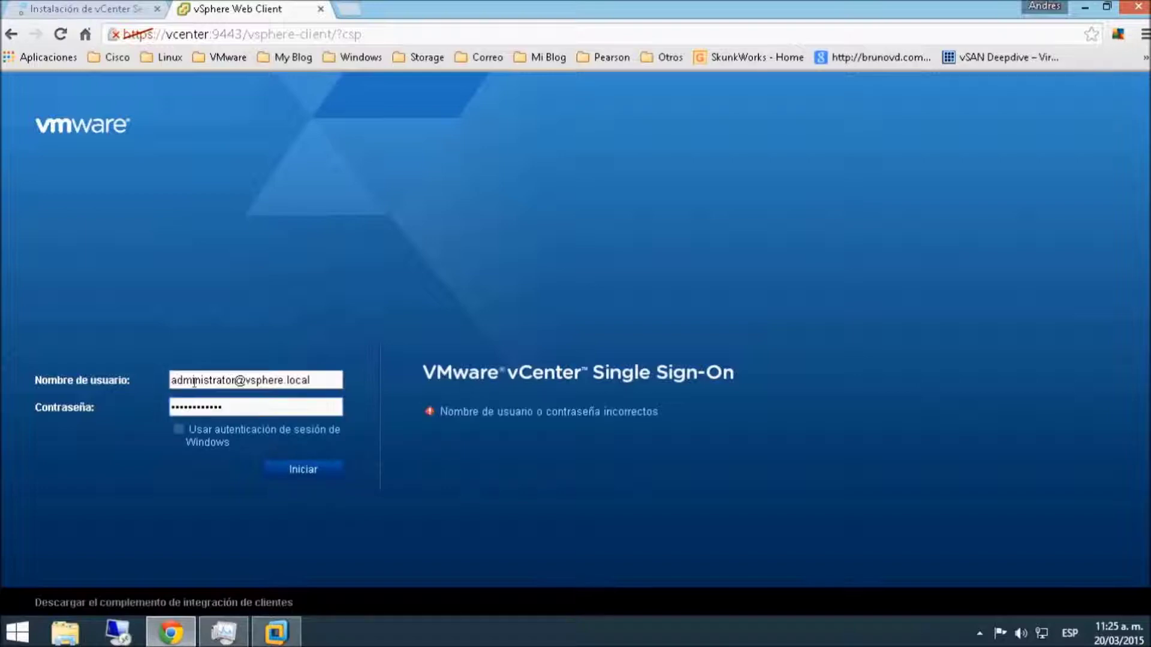
- Retype the SSO administrator username and password correctly and submit the login again
{"action": "left_click", "coordinate": [326, 374]}
{"action": "key", "text": "Tab"}
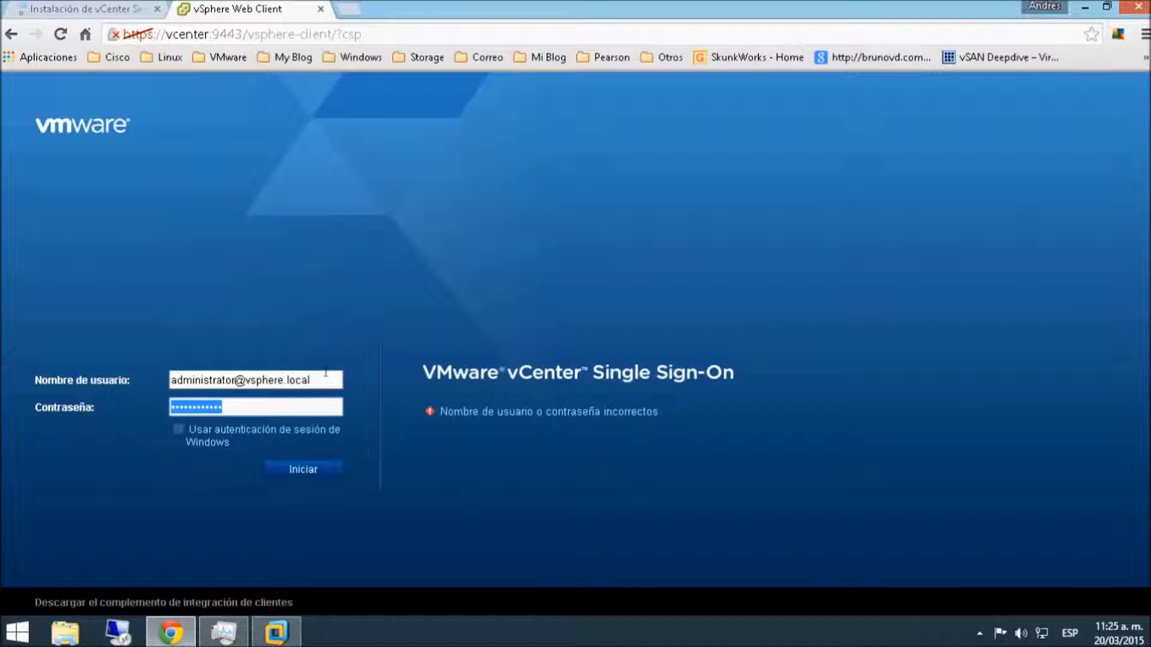
{"action": "type", "text": "V••••••••••"}
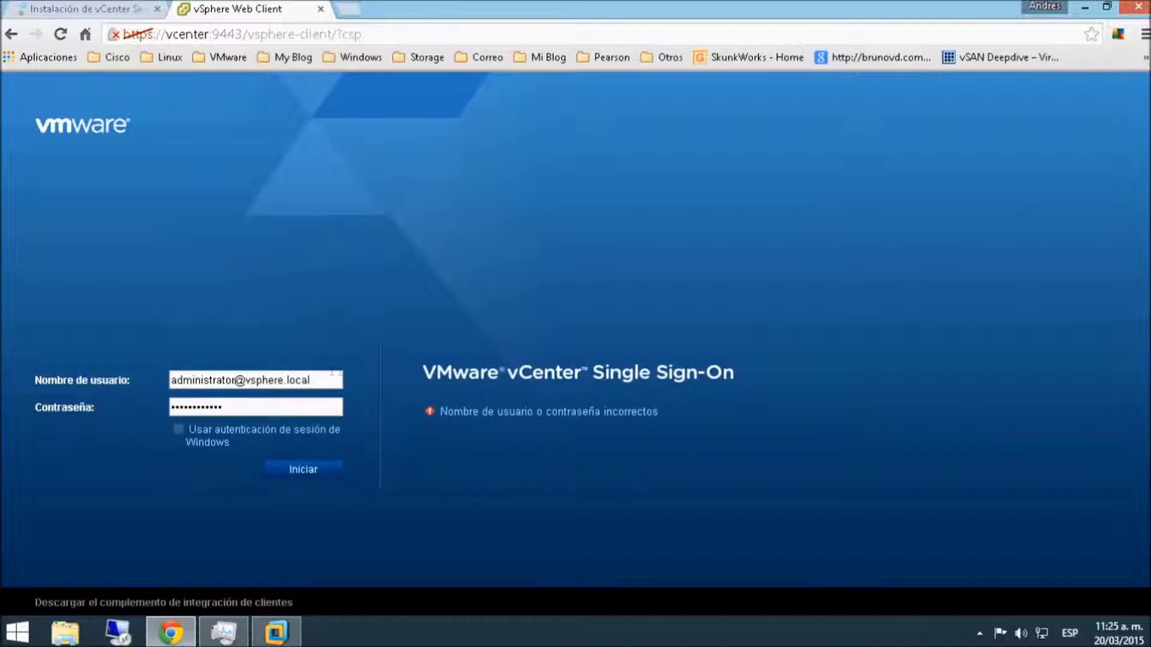
{"action": "left_click_drag", "start_coordinate": [320, 376], "coordinate": [105, 378]}
{"action": "type", "text": "adkmi"}
{"action": "key", "text": "BackSpace"}
{"action": "key", "text": "BackSpace"}
{"action": "key", "text": "BackSpace"}
{"action": "type", "text": "ministrator"}
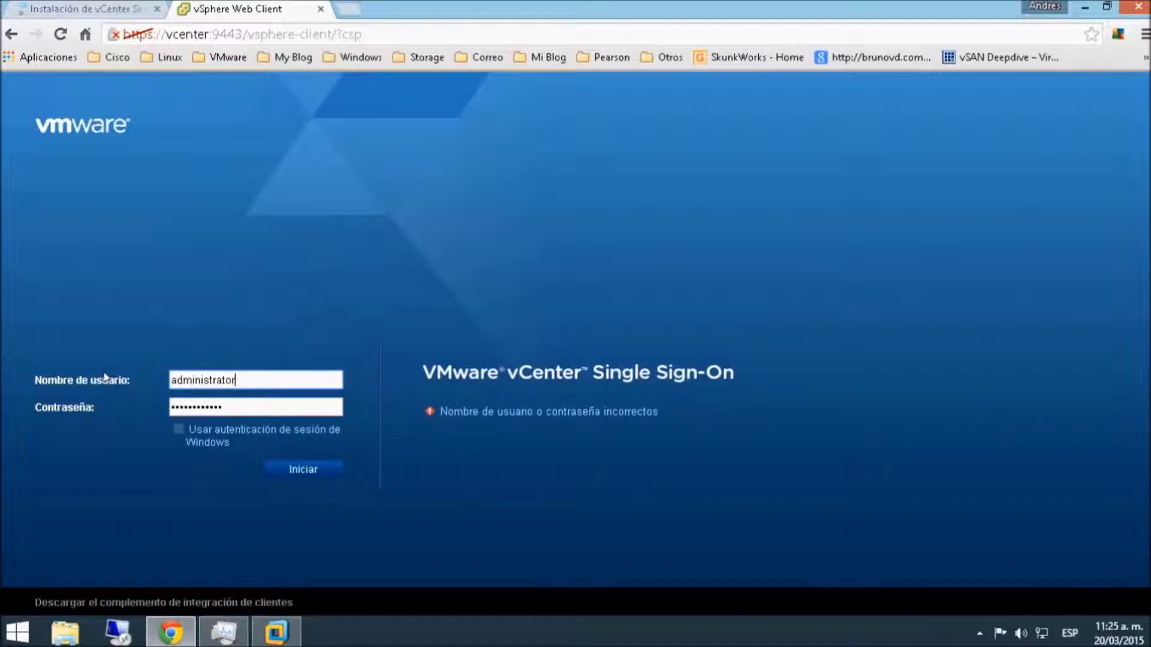
{"action": "type", "text": "@vsphere.local"}
{"action": "key", "text": "Tab"}
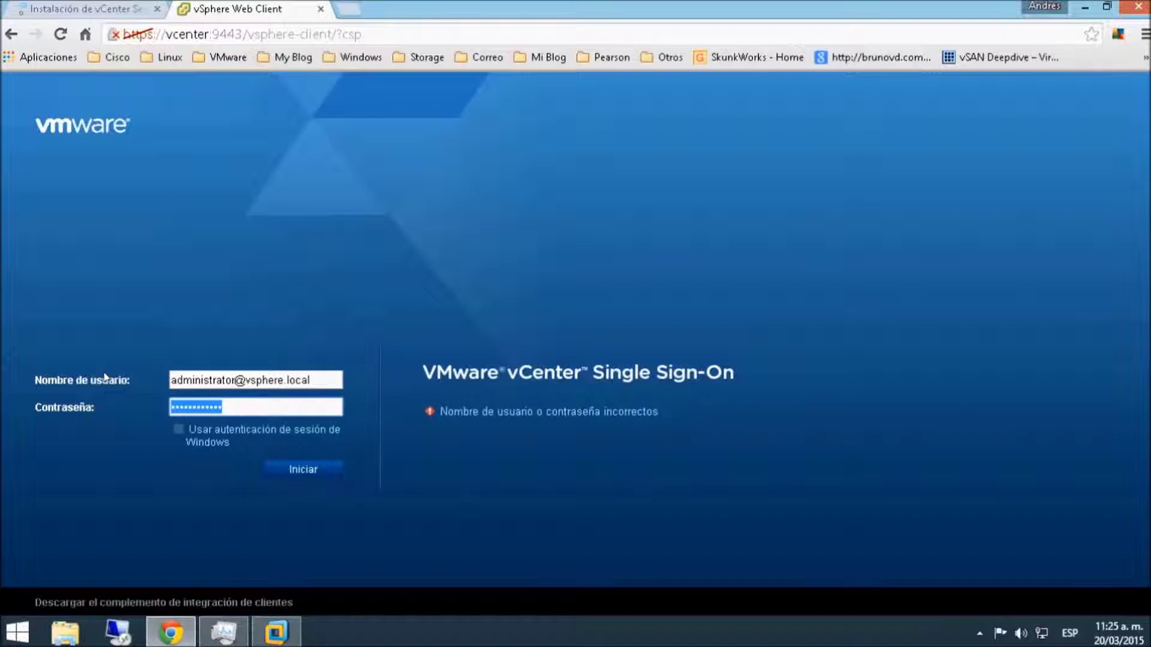
{"action": "type", "text": "VMwar"}
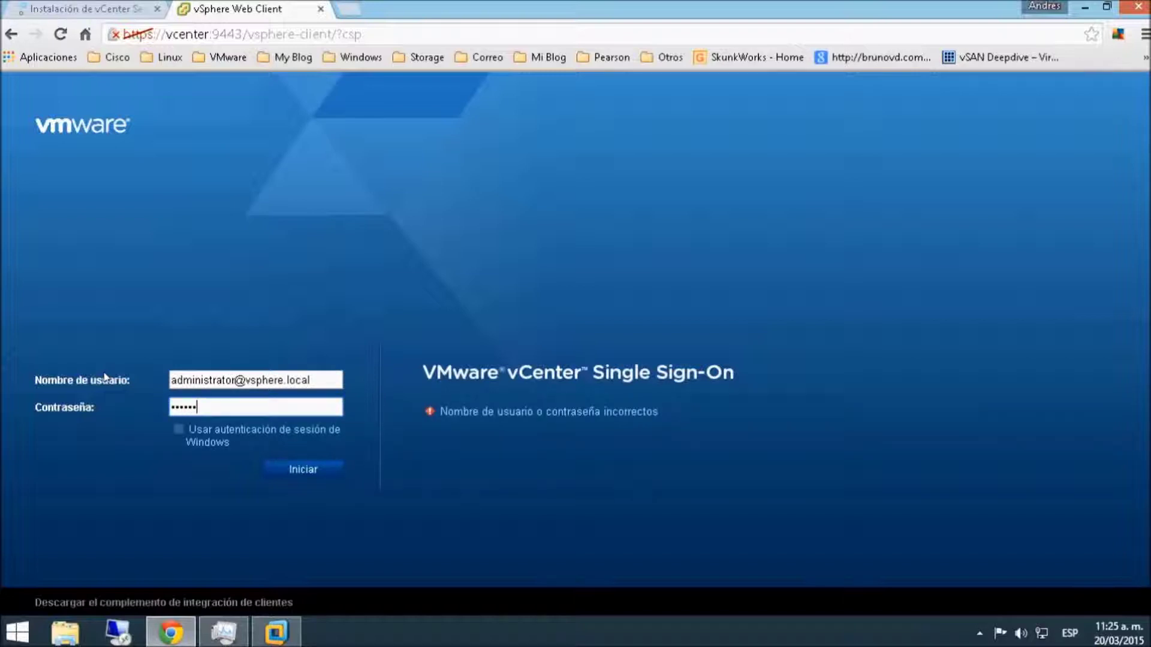
{"action": "type", "text": "•••••"}
{"action": "key", "text": "Return"}
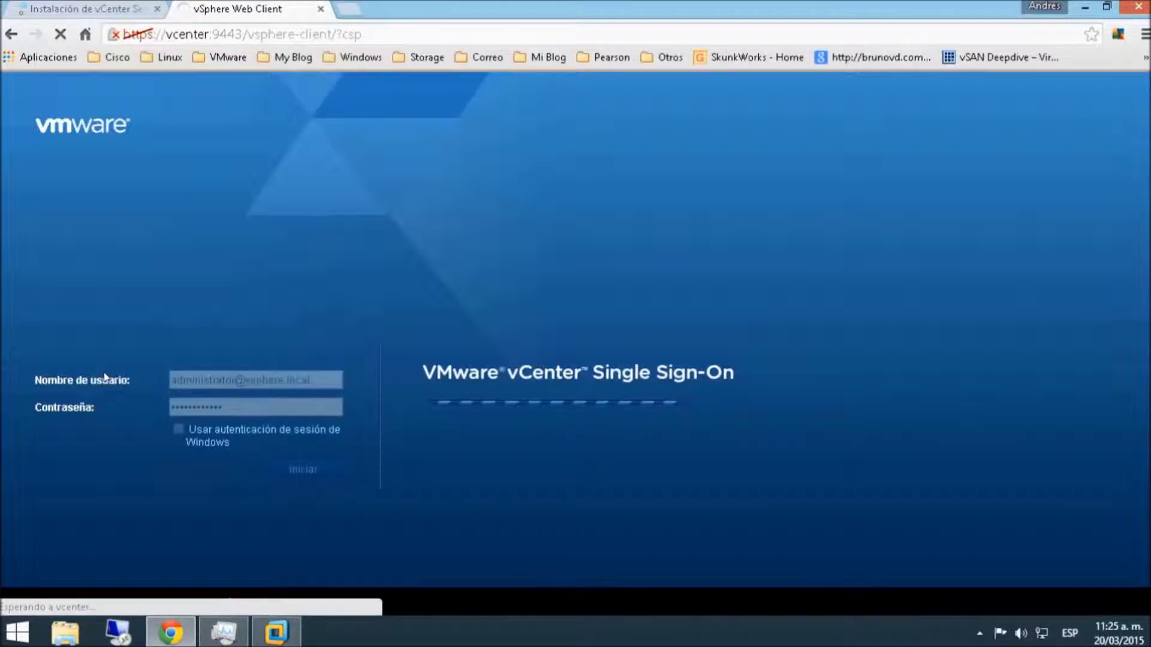